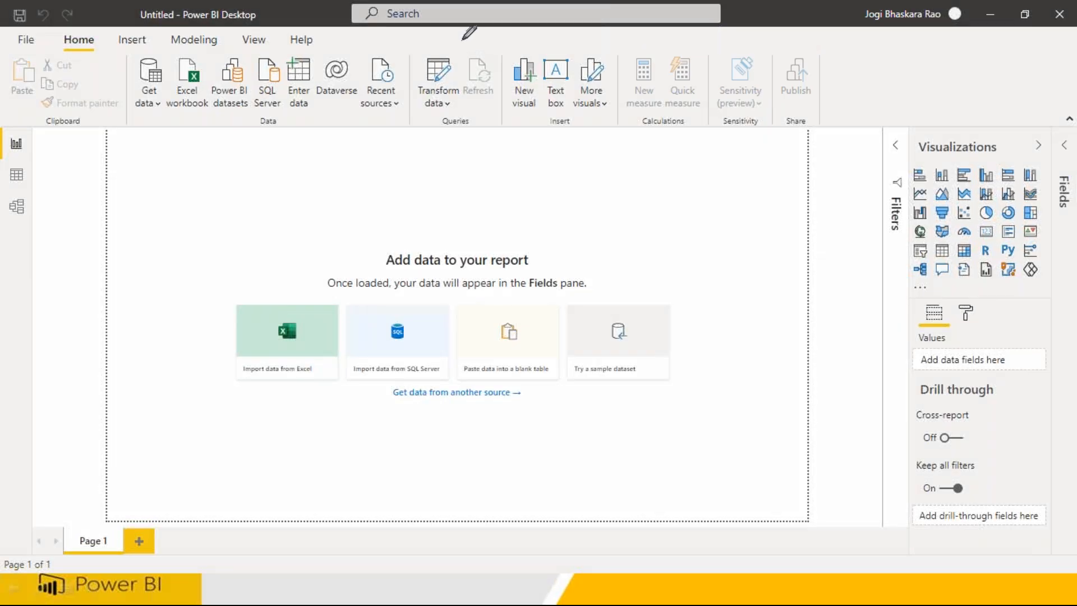
Step: Circle Transform data and the Data and Model views in red ink, labelling them "1 PQ" and "2 PP Model"
drag(451, 118, 474, 192)
mouse_move(510, 162)
mouse_down()
mouse_move(522, 218)
mouse_move(528, 180)
mouse_move(511, 193)
mouse_move(546, 158)
mouse_move(567, 229)
mouse_up()
mouse_move(449, 201)
mouse_down()
mouse_move(440, 230)
mouse_move(463, 193)
mouse_up()
mouse_move(71, 163)
mouse_down()
mouse_move(23, 155)
mouse_move(56, 218)
mouse_move(61, 167)
mouse_move(87, 236)
mouse_up()
mouse_move(108, 230)
mouse_down()
mouse_move(112, 221)
mouse_move(134, 247)
mouse_move(156, 248)
mouse_move(199, 217)
mouse_move(215, 266)
mouse_up()
drag(196, 227, 208, 209)
drag(257, 244, 191, 307)
mouse_move(186, 373)
mouse_down()
mouse_move(169, 348)
mouse_move(210, 359)
mouse_move(224, 337)
mouse_move(227, 359)
mouse_move(247, 335)
mouse_move(284, 351)
mouse_up()
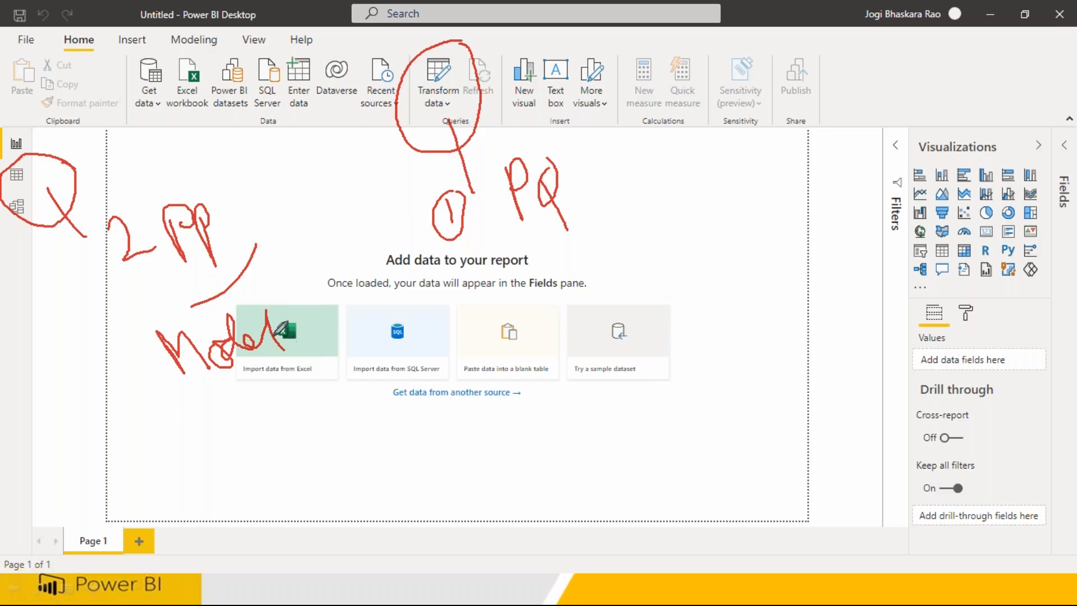
Step: Mark the Report view as "3 Visu" in red ink, circle the visualization gallery and format option, and underline the three labels
mouse_move(46, 130)
mouse_down()
mouse_move(7, 138)
mouse_move(77, 147)
mouse_move(130, 173)
mouse_move(187, 171)
mouse_move(200, 130)
mouse_up()
mouse_move(208, 147)
mouse_down()
mouse_move(212, 167)
mouse_move(264, 163)
mouse_move(270, 132)
mouse_up()
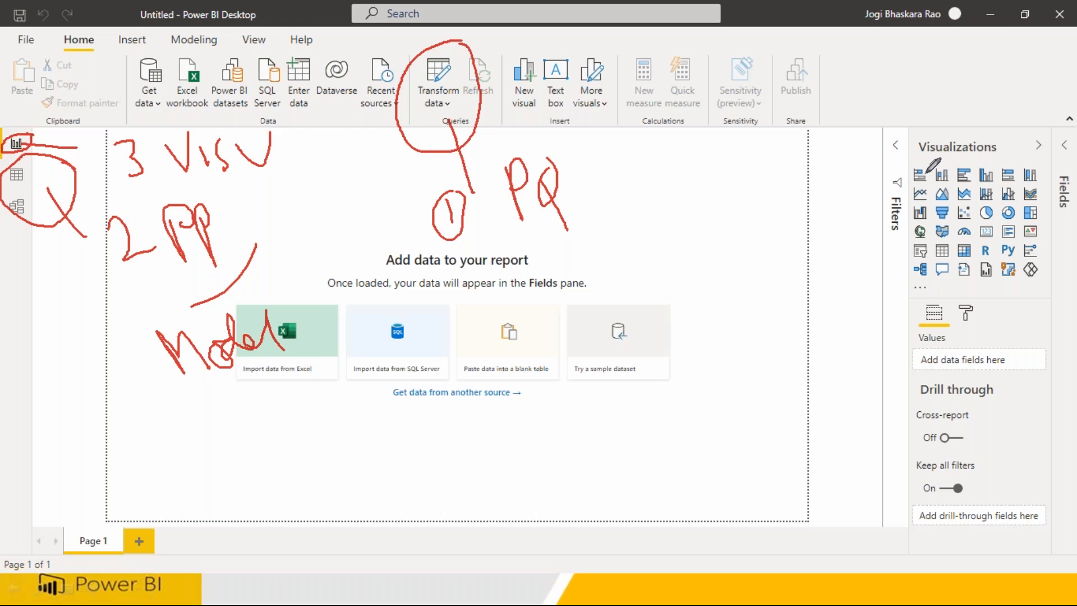
mouse_move(968, 127)
mouse_down()
mouse_move(966, 317)
mouse_move(994, 136)
mouse_up()
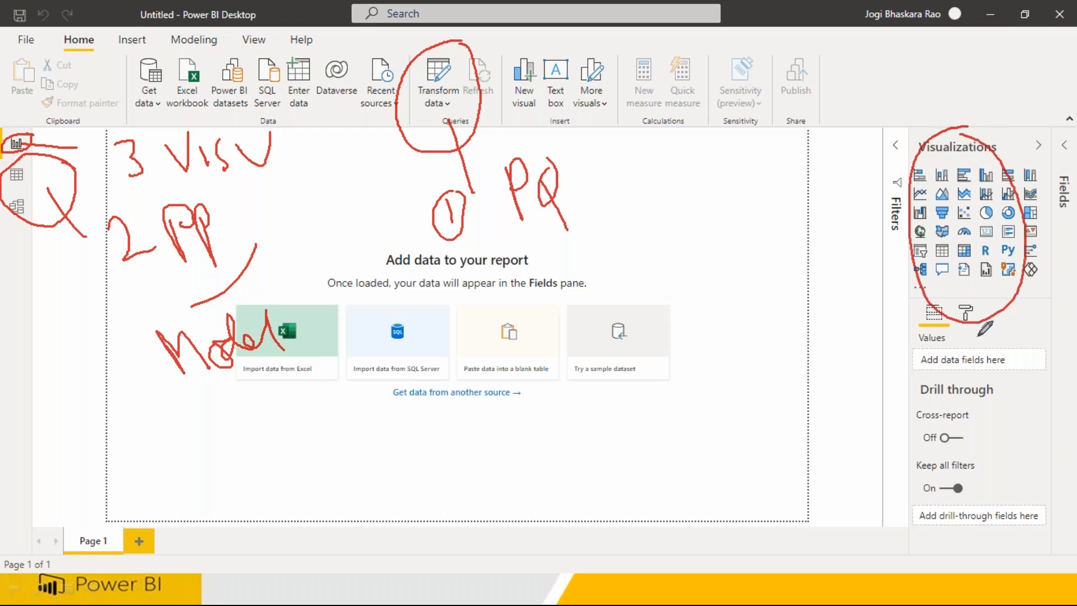
drag(975, 296, 980, 310)
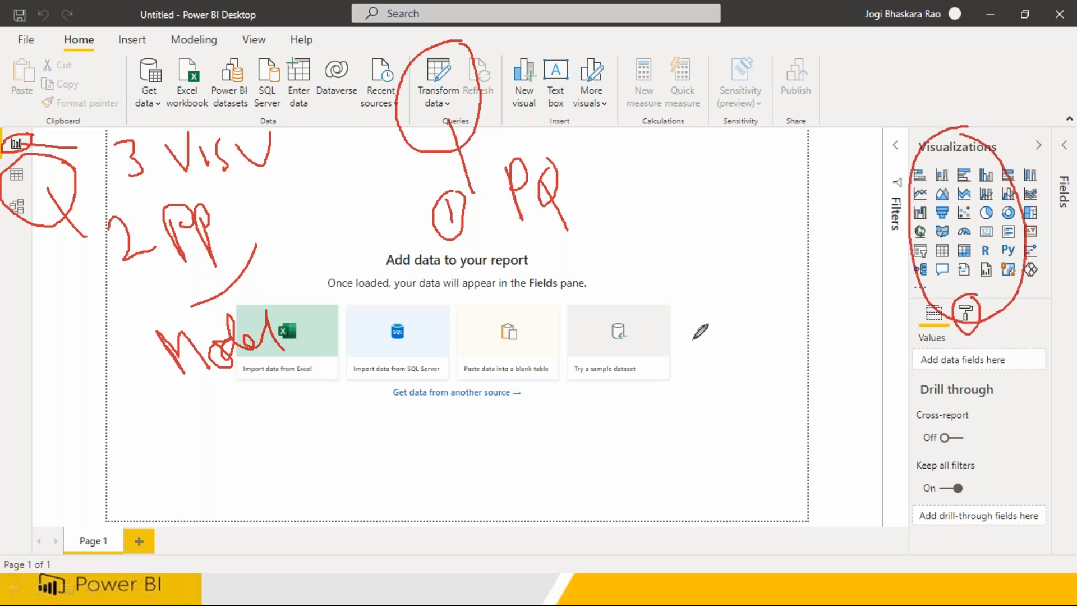
drag(495, 227, 625, 231)
drag(118, 277, 268, 278)
drag(167, 180, 218, 189)
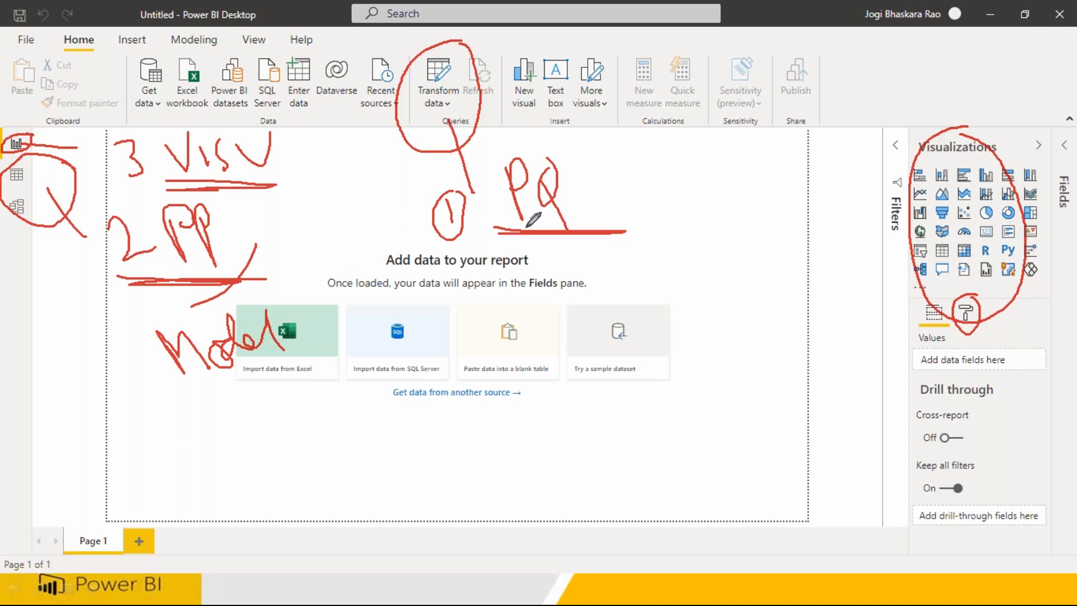
Step: Write "80 - 1" in red ink below the Model label and clear all screen annotations
mouse_move(263, 387)
mouse_down()
mouse_move(242, 399)
mouse_move(306, 446)
mouse_move(328, 407)
mouse_up()
drag(391, 381, 391, 449)
drag(352, 422, 360, 422)
click(431, 432)
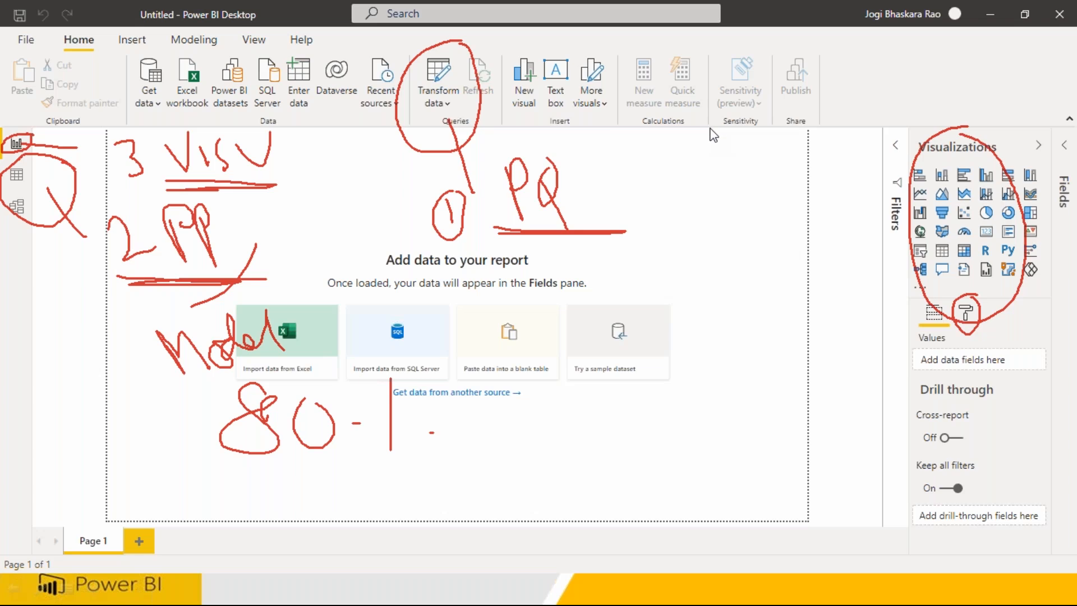
key(Escape)
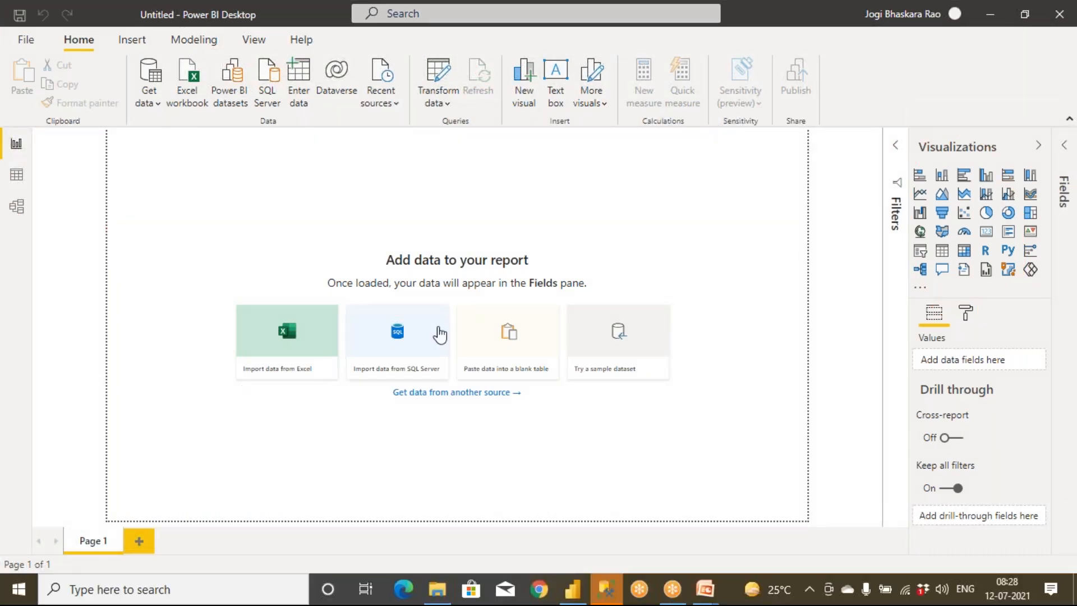
Step: Switch to SQL Server Management Studio, connect to the preset Database Engine server with Windows Authentication, and open a new query
click(606, 588)
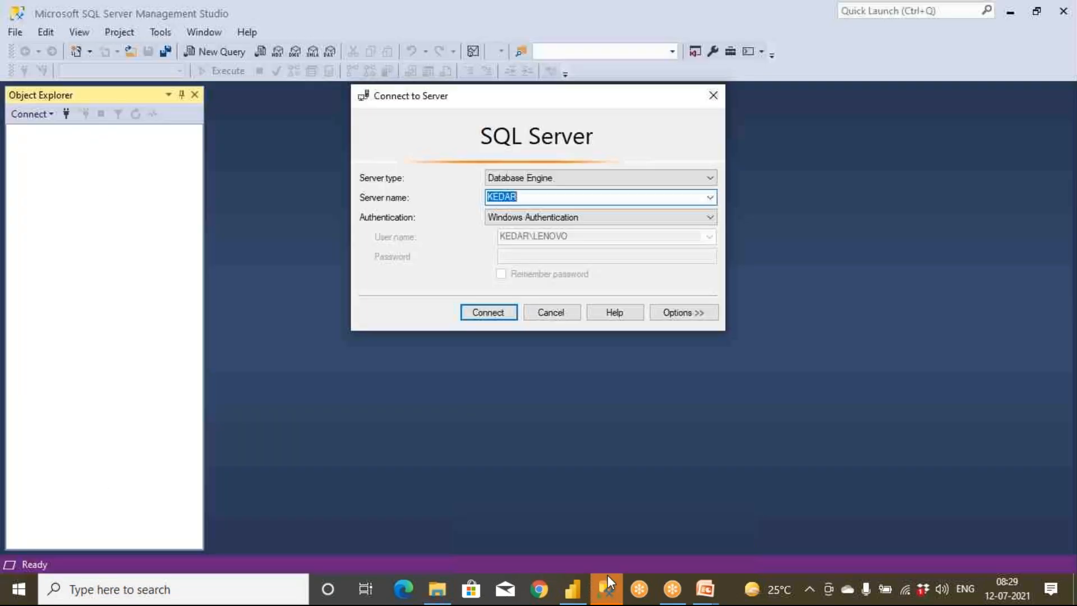
click(497, 315)
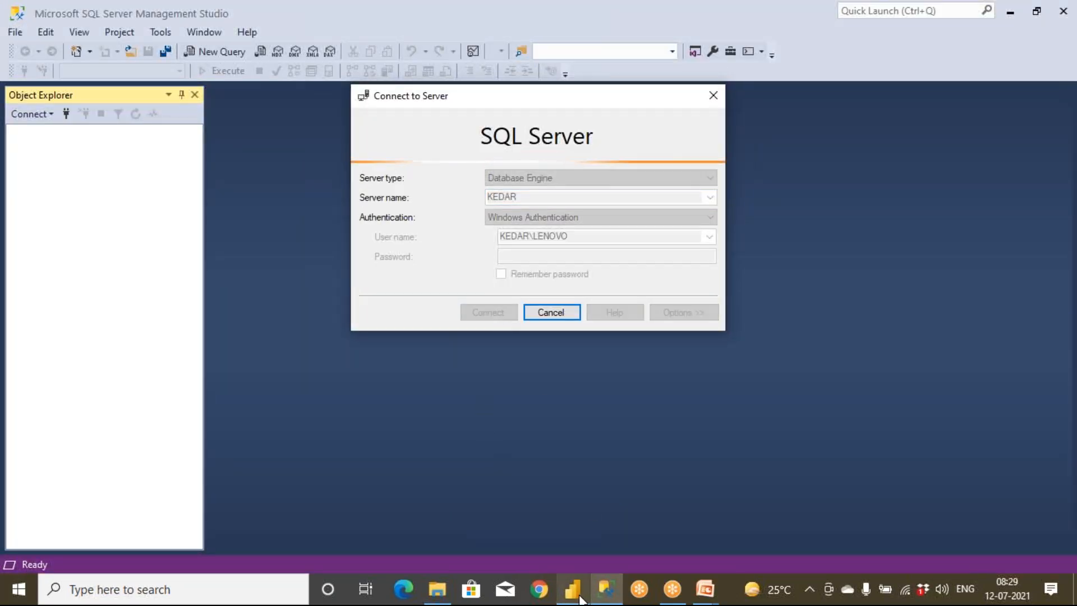
mouse_move(445, 597)
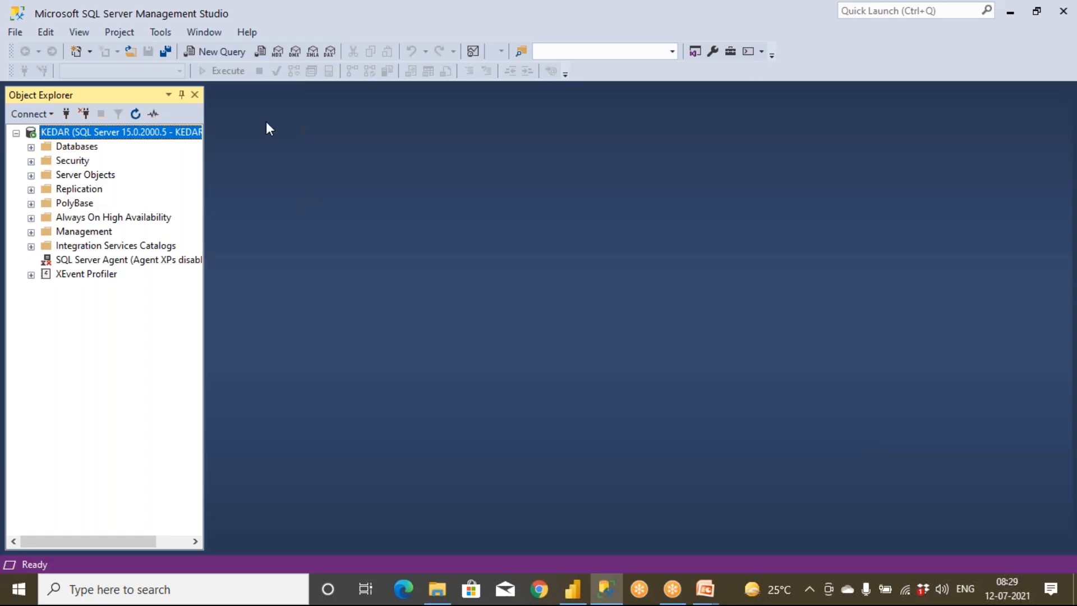
click(214, 53)
Step: Bring up the SourceData folder, open Notepad, and write "1) Data Source" in a new document
click(437, 589)
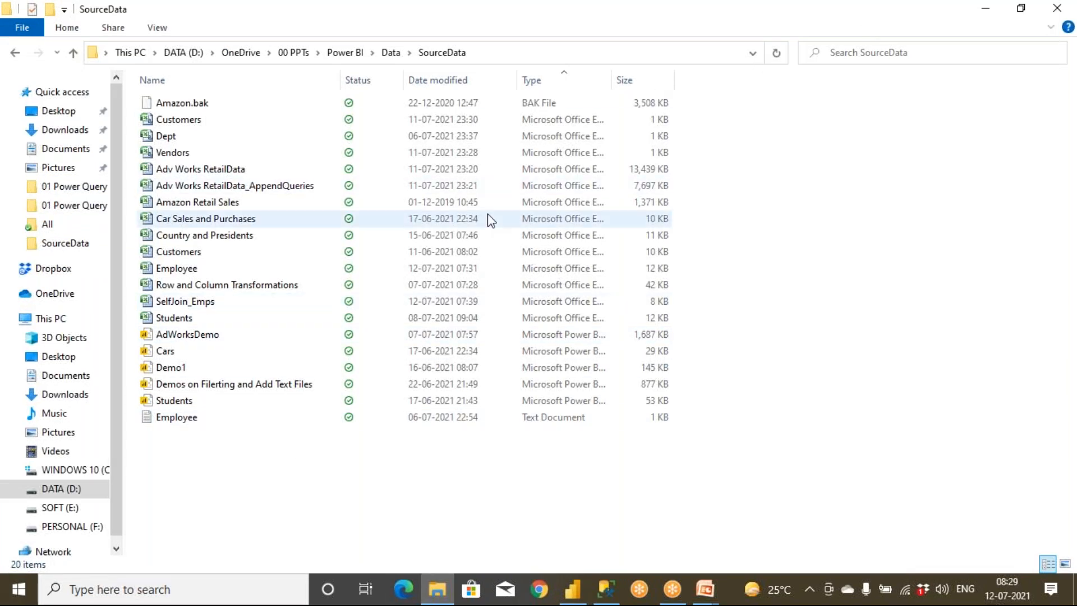
key(super)
text(note)
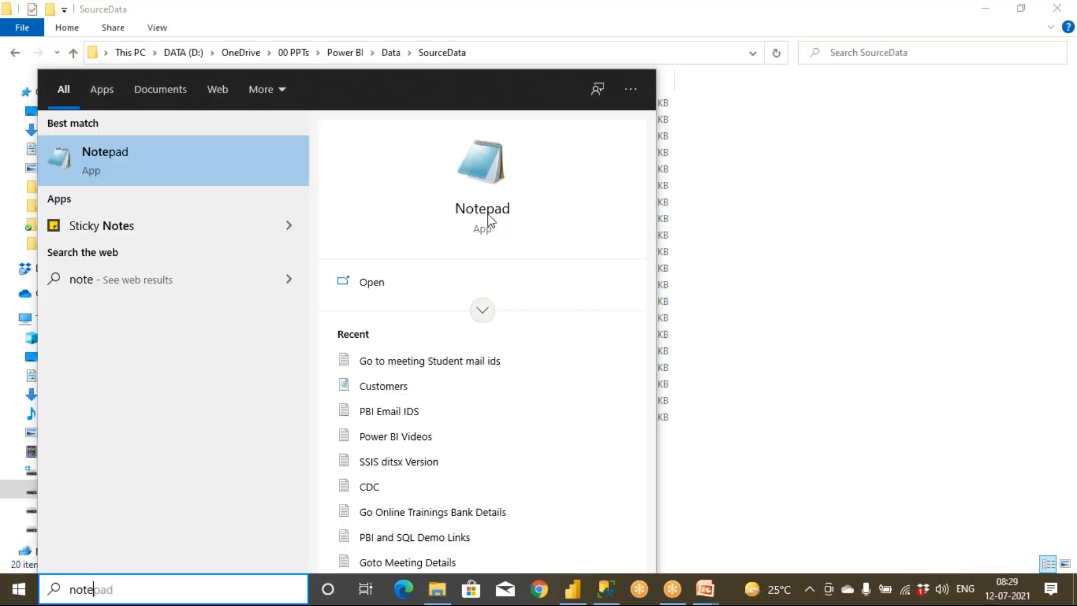
click(162, 152)
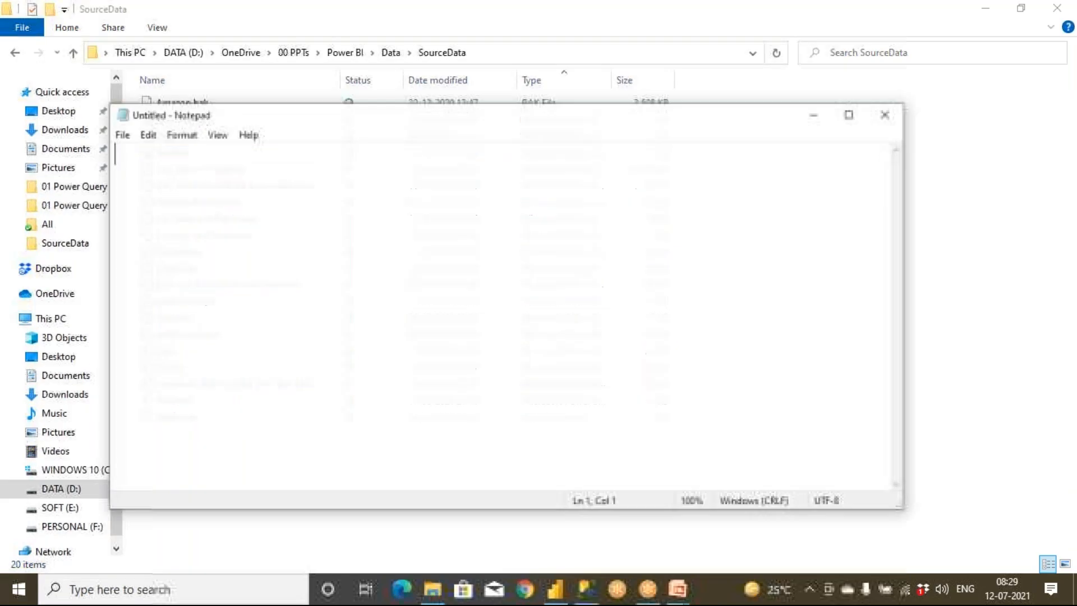
text(1))
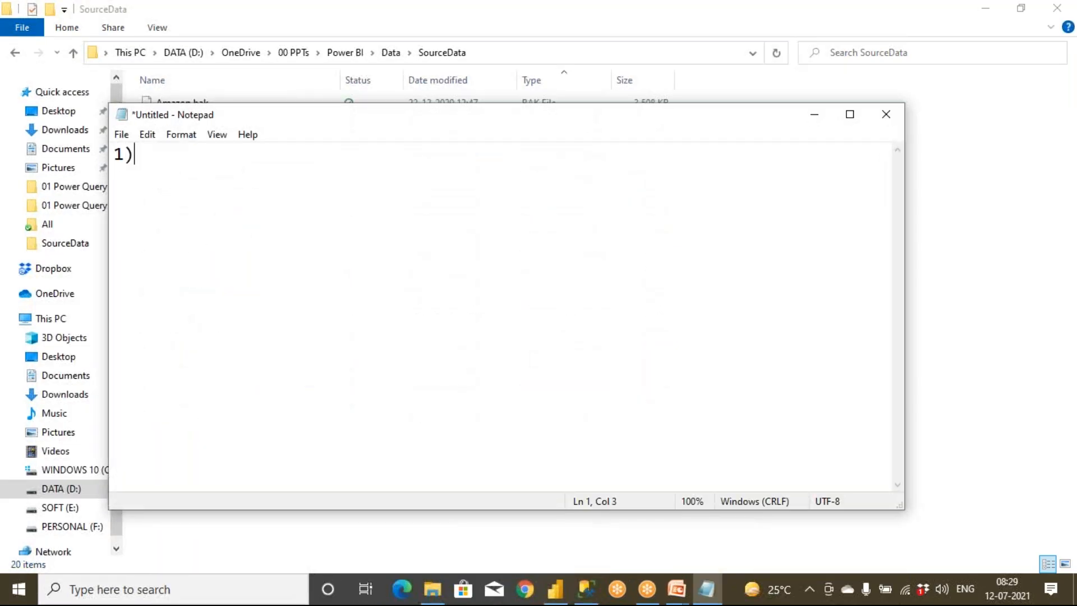
text( Data S)
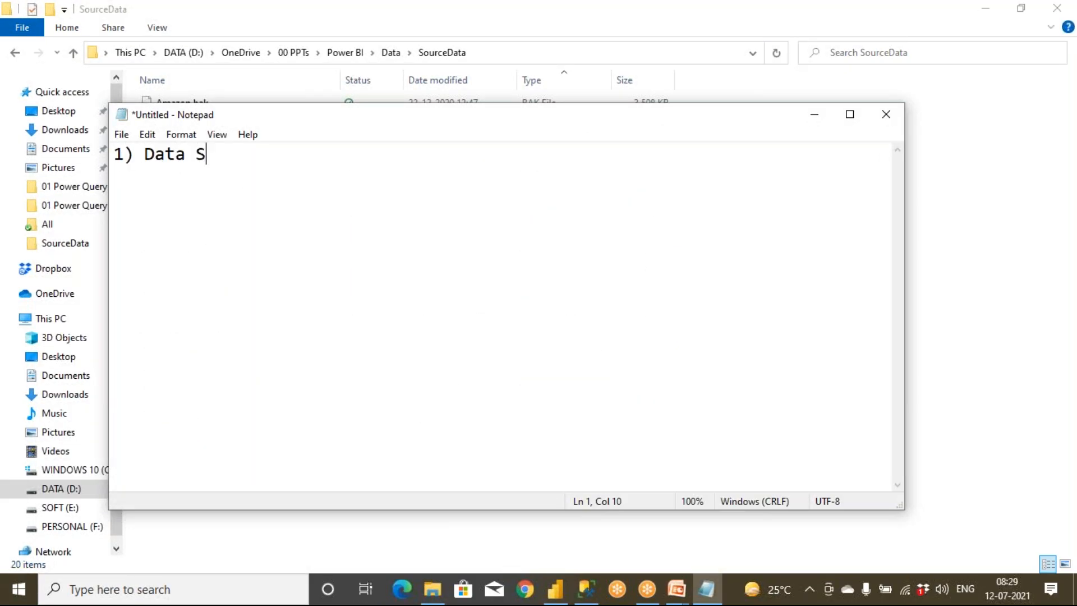
text(ource)
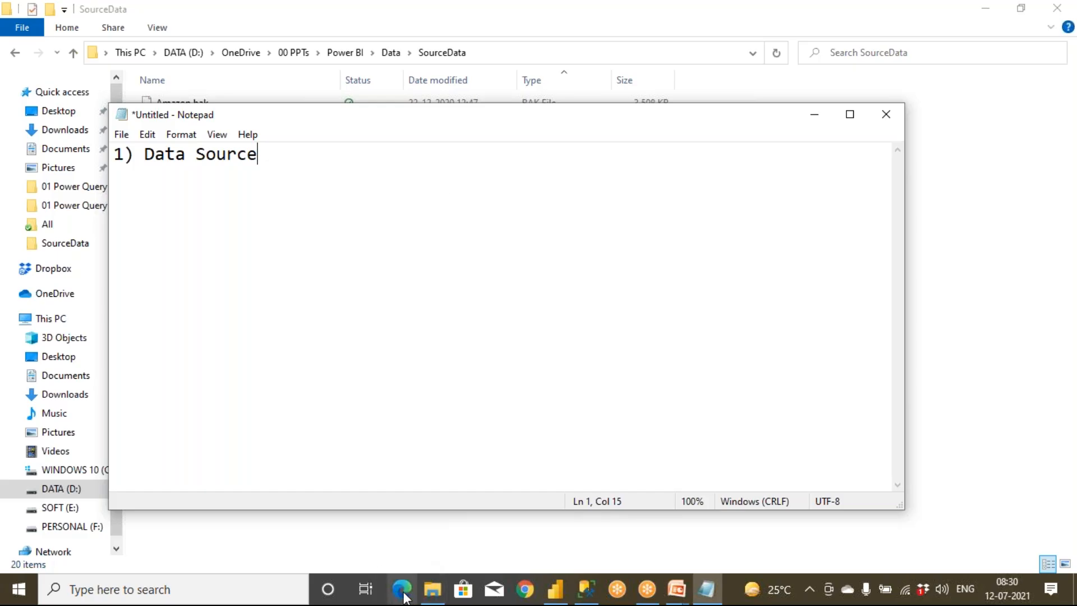
Step: Insert the heading "Power BI" above the Data Source line, separated by a blank line
drag(145, 153, 264, 144)
click(212, 180)
click(115, 152)
key(Return)
key(Return)
key(Up)
key(Up)
text(Power BI)
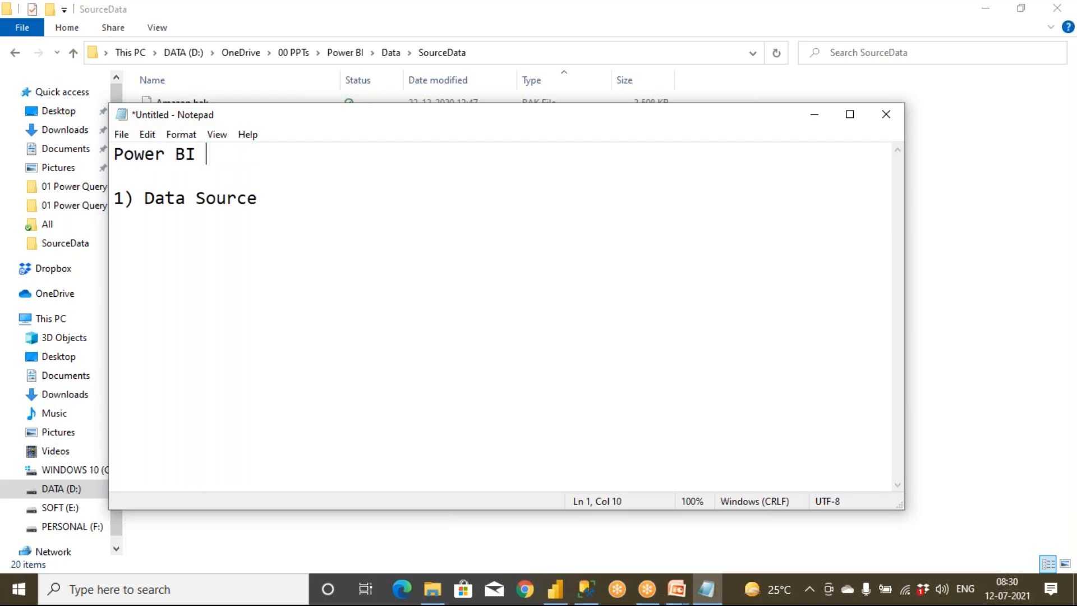
Step: Add the line "1) Power Query" between the Power BI heading and the Data Source line
key(Return)
key(Return)
text(1) O)
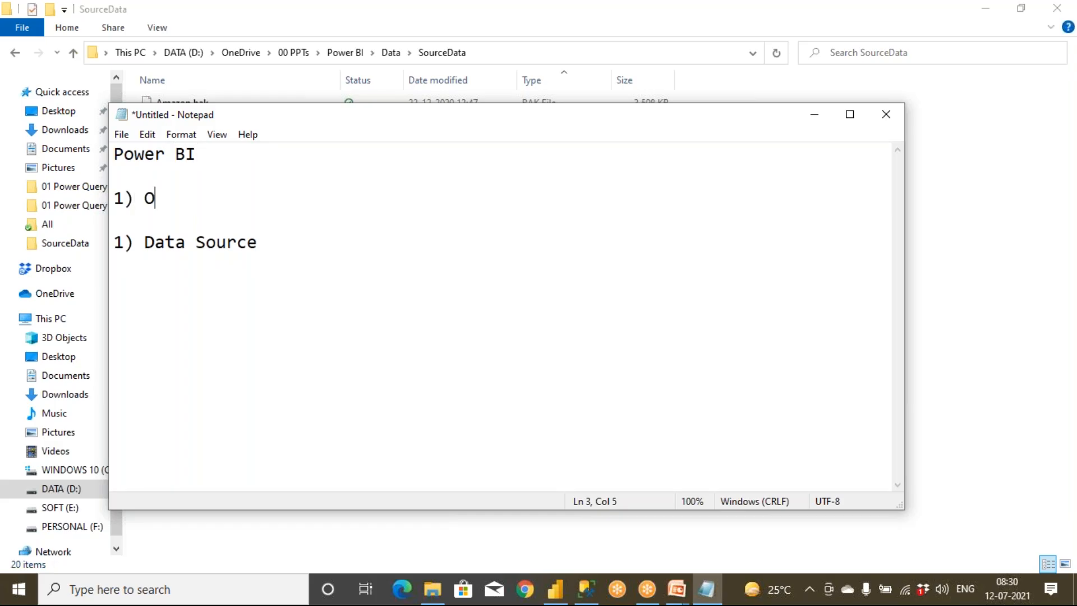
key(BackSpace)
text(Power Query)
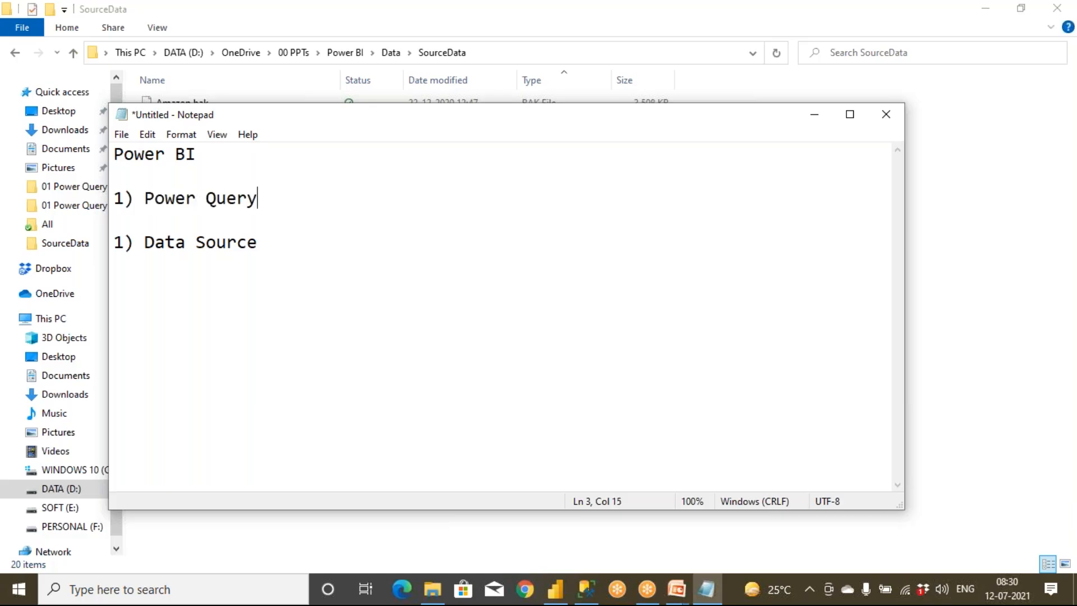
Step: Remove the blank line below Power Query and replace the Data Source line's number with an indent
key(Delete)
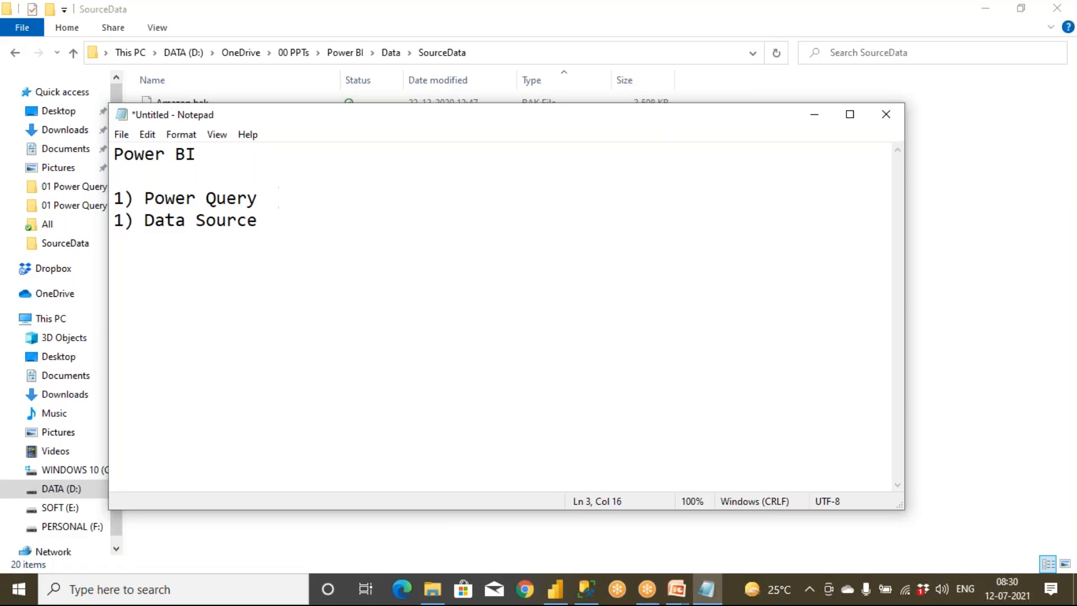
drag(115, 220, 133, 221)
key(Tab)
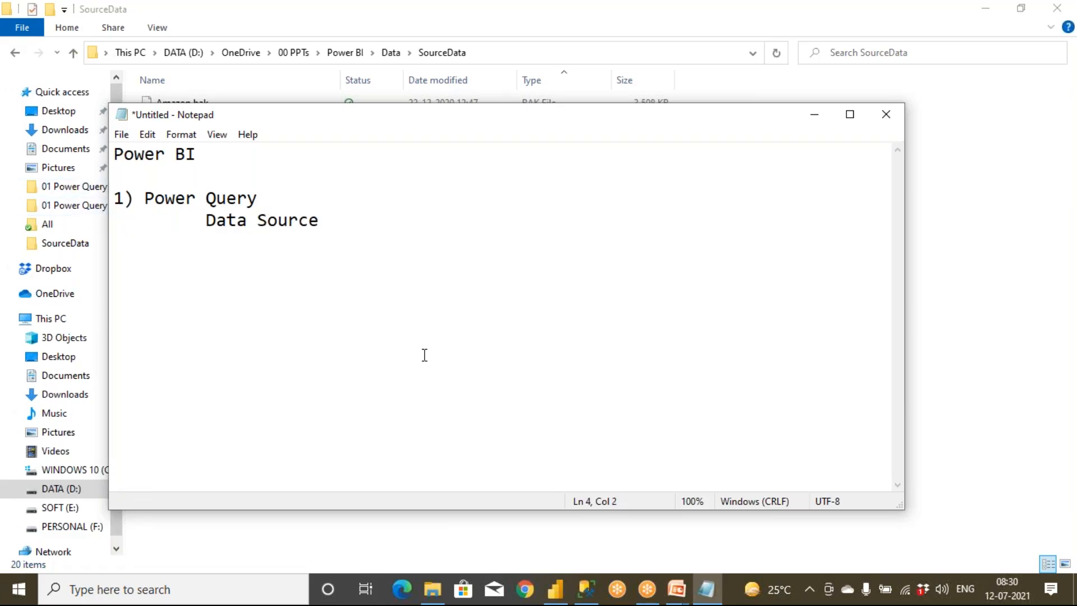
Step: Switch to Power BI Desktop and open the Power Query Editor with Transform data
click(585, 578)
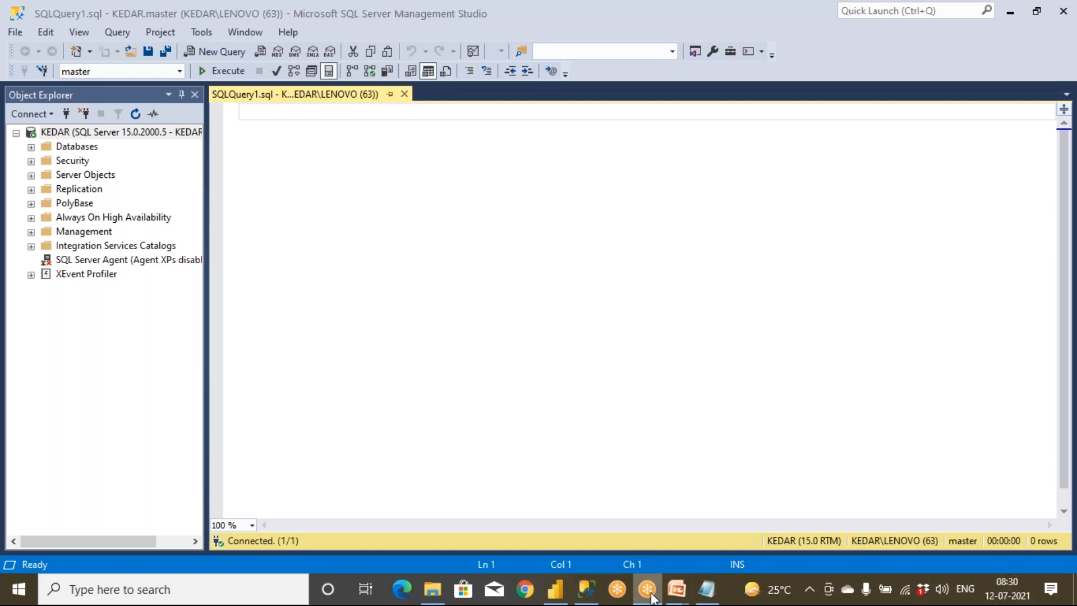
click(555, 589)
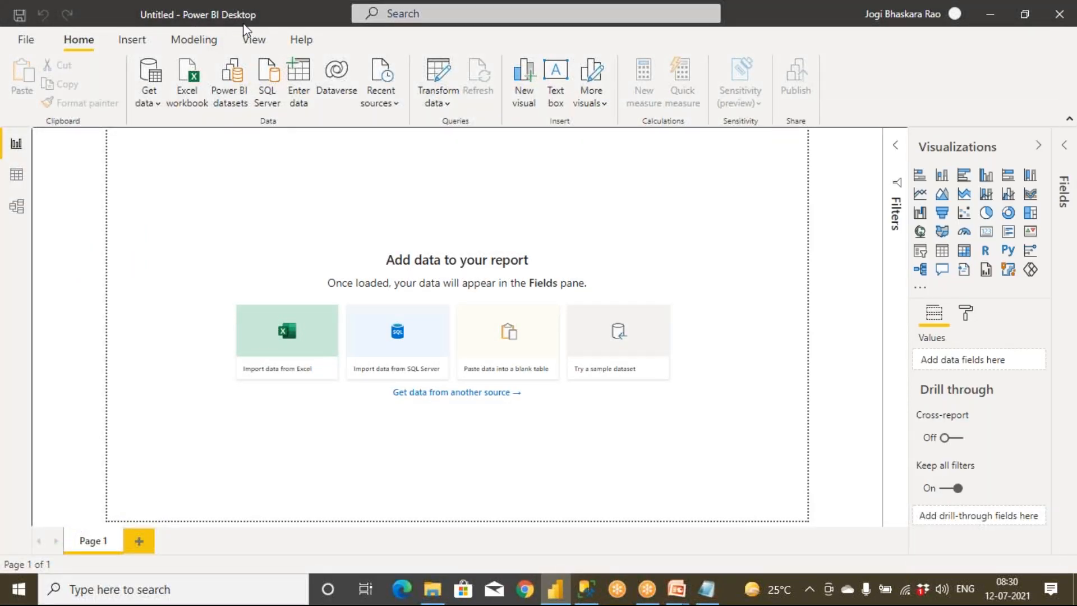
click(443, 105)
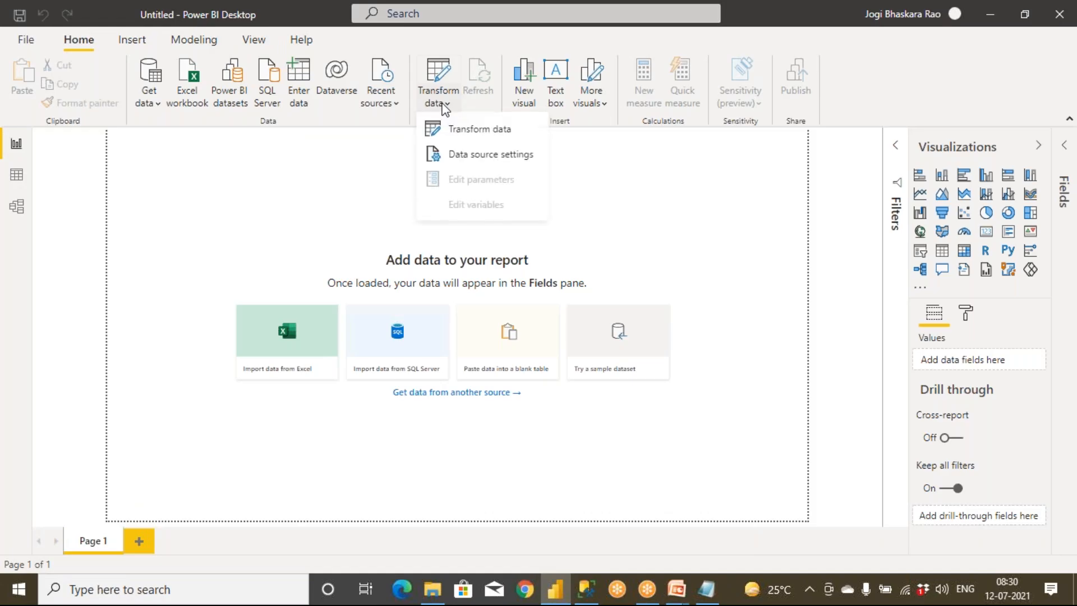
click(470, 130)
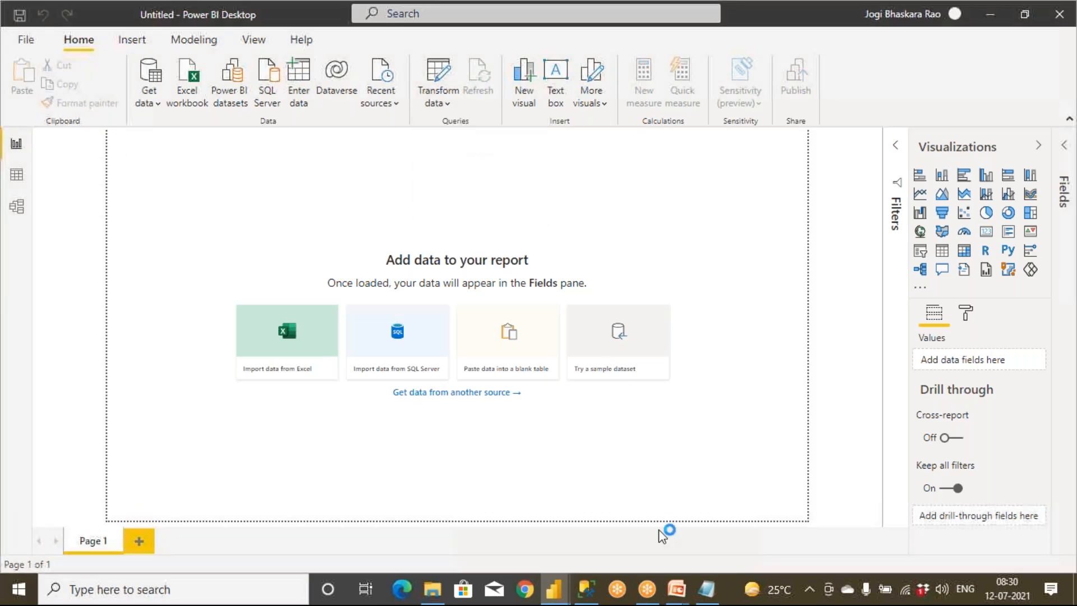
Step: Switch back to Notepad and extend the heading to "Power BI Desktop"
click(706, 589)
drag(115, 153, 212, 152)
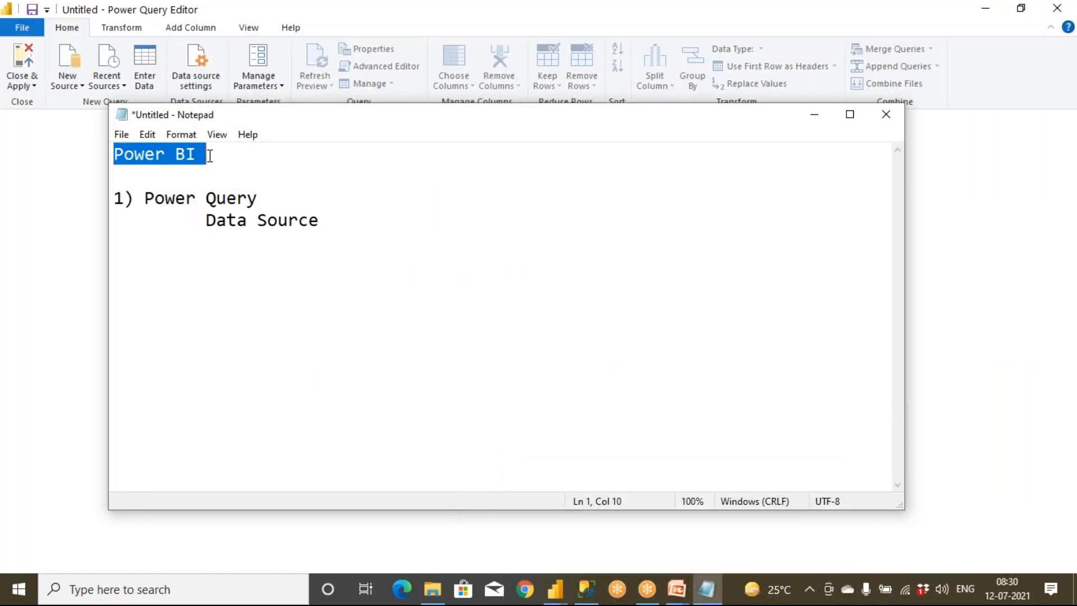
click(223, 159)
text(Des)
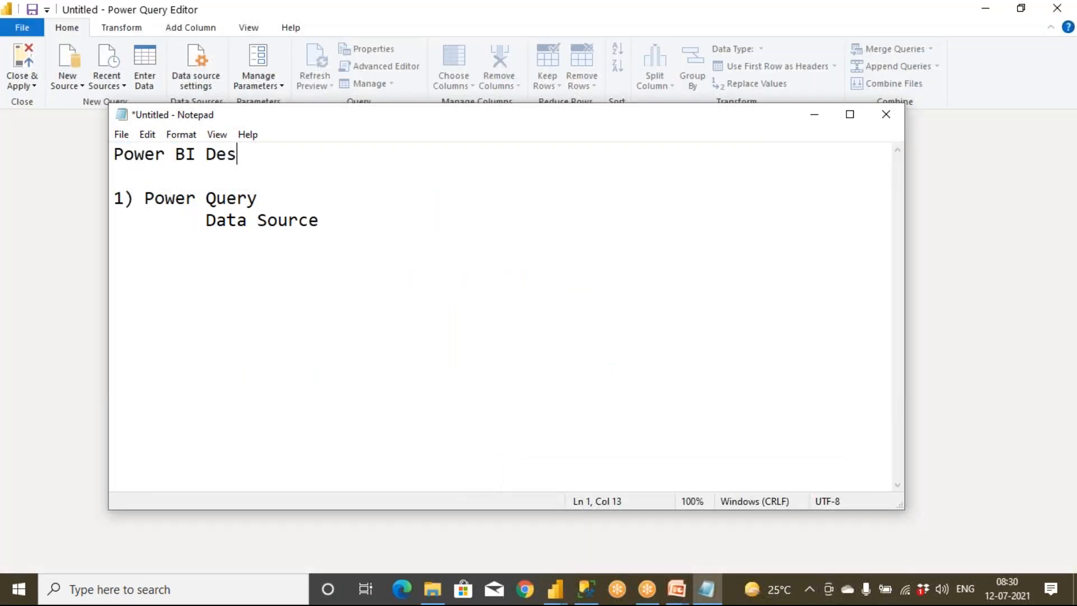
text(ktop)
click(275, 198)
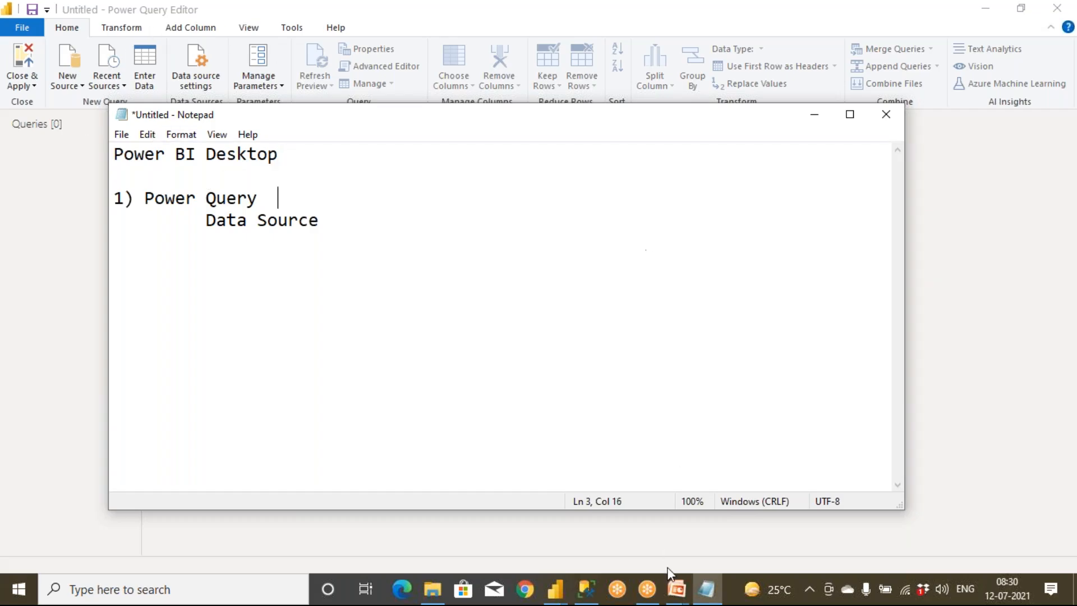
Step: Return to the Power BI Desktop report window and show the Transform data options
mouse_move(554, 599)
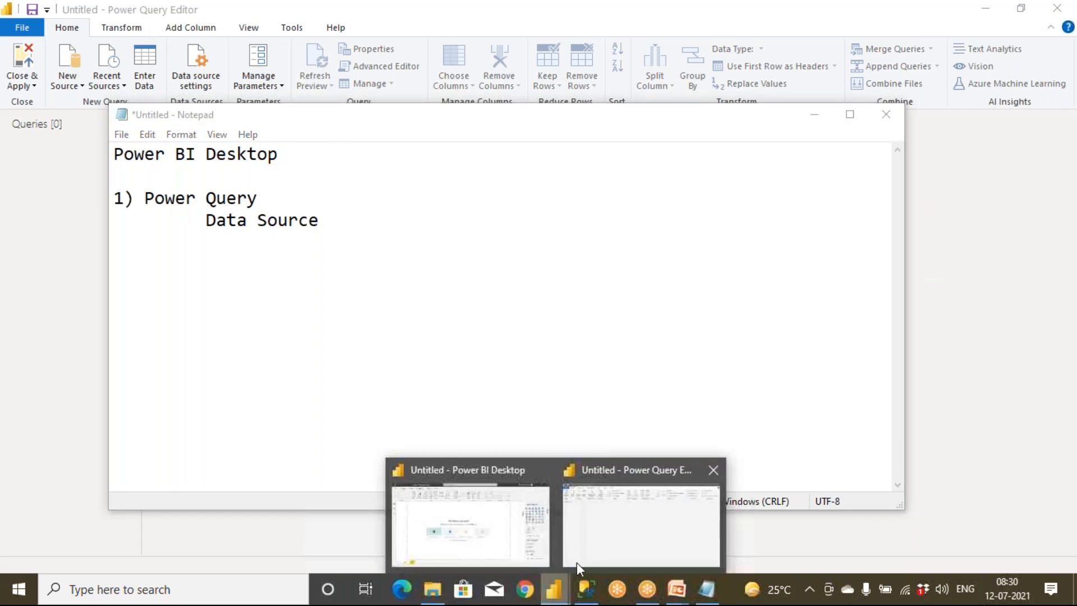
click(524, 540)
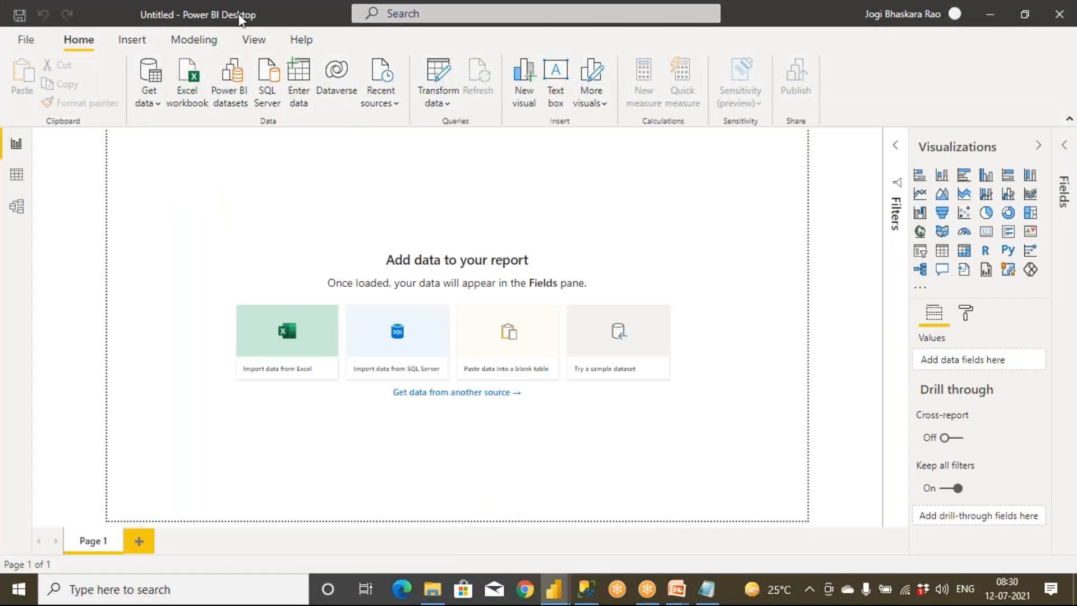
click(436, 103)
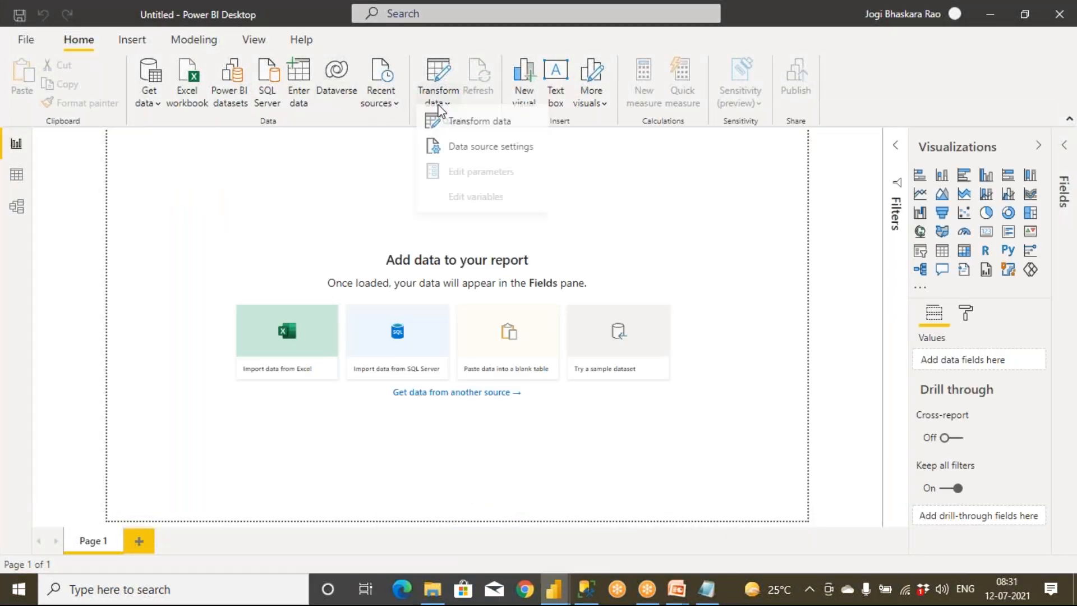
Step: Switch to Notepad and add "Excel" as an indented entry under Data Source
click(706, 589)
drag(138, 195, 329, 215)
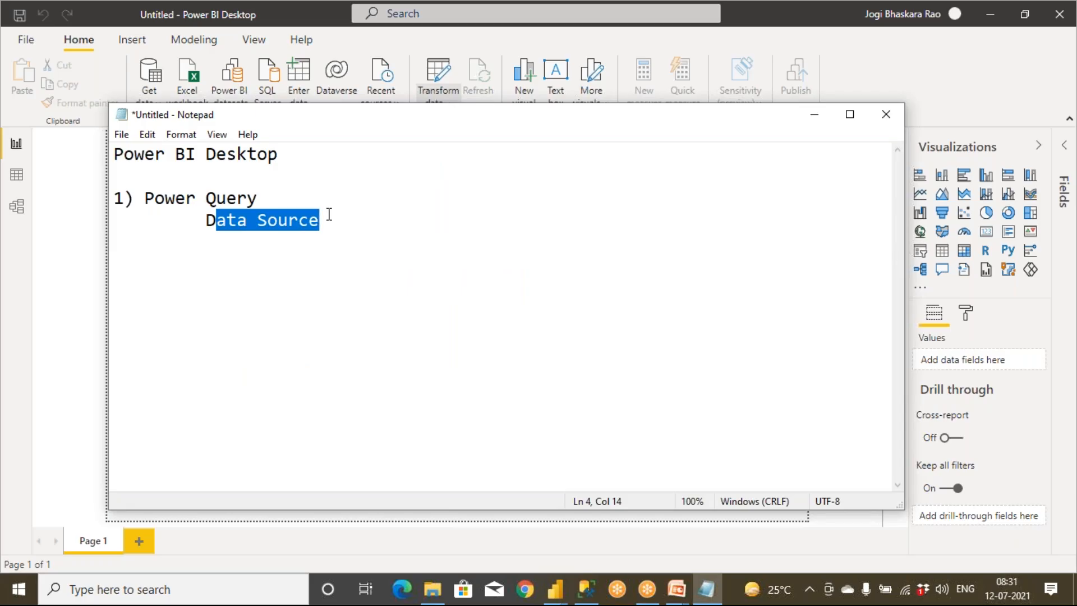
click(330, 215)
key(Return)
text(Excel)
key(Return)
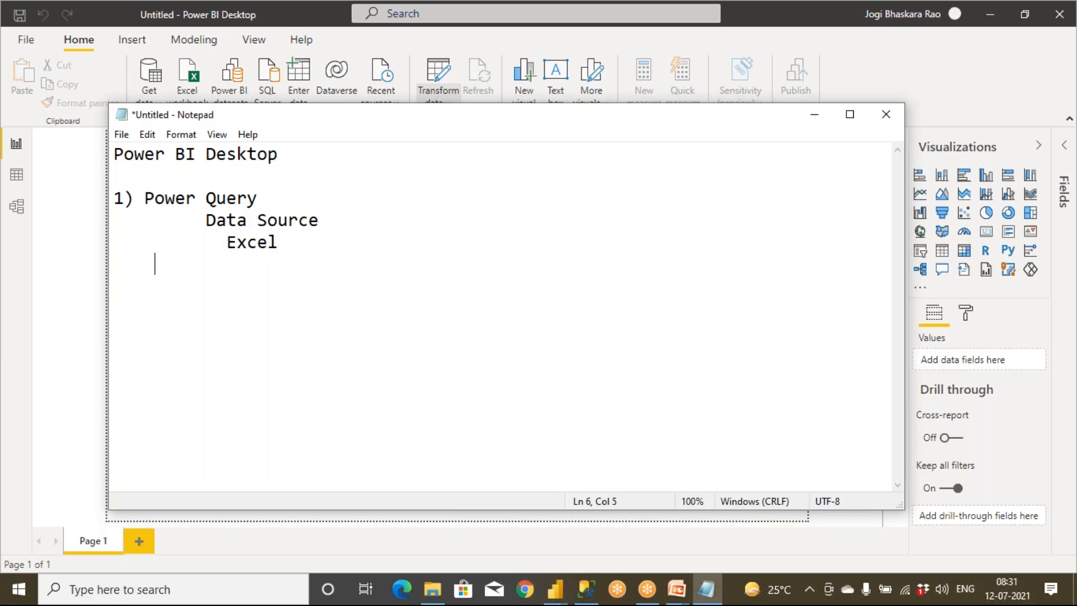
Step: Add "SQL Server / Oracle" as the entry below Excel in the data source list
text(Server /R)
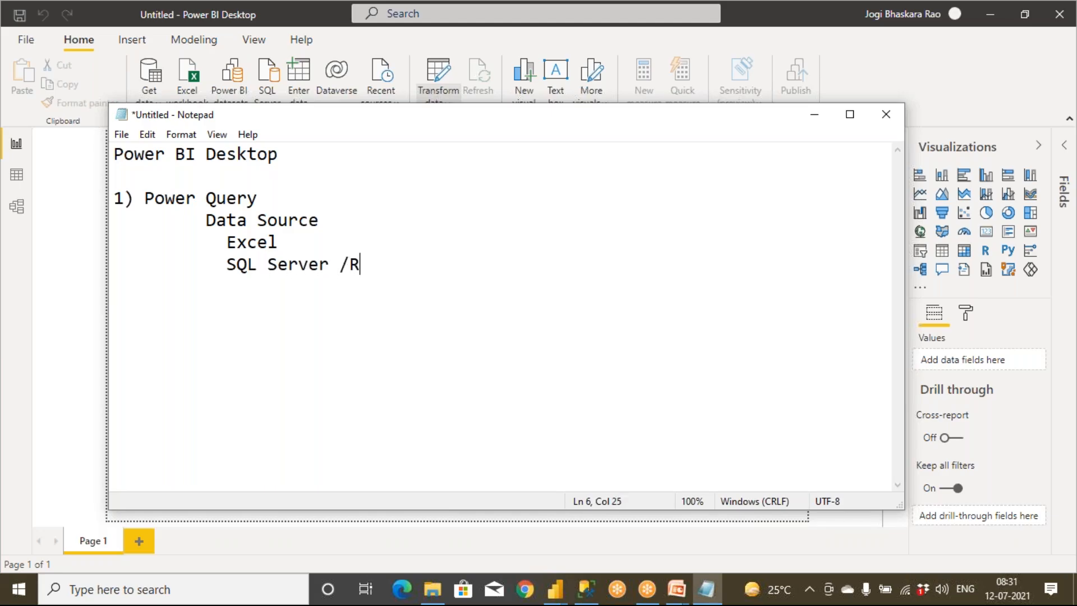
key(BackSpace)
text(Oracle)
key(Return)
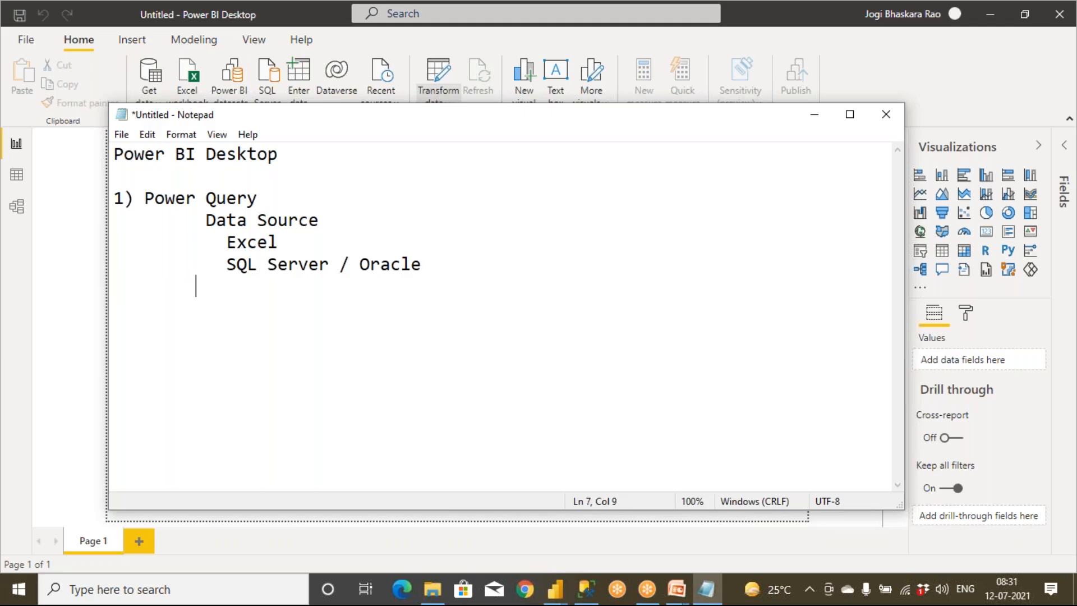
Step: Add "Flat Files/CSV Files/Notepads/Text Files" as the entry below SQL Server / Oracle
text(Flat Files)
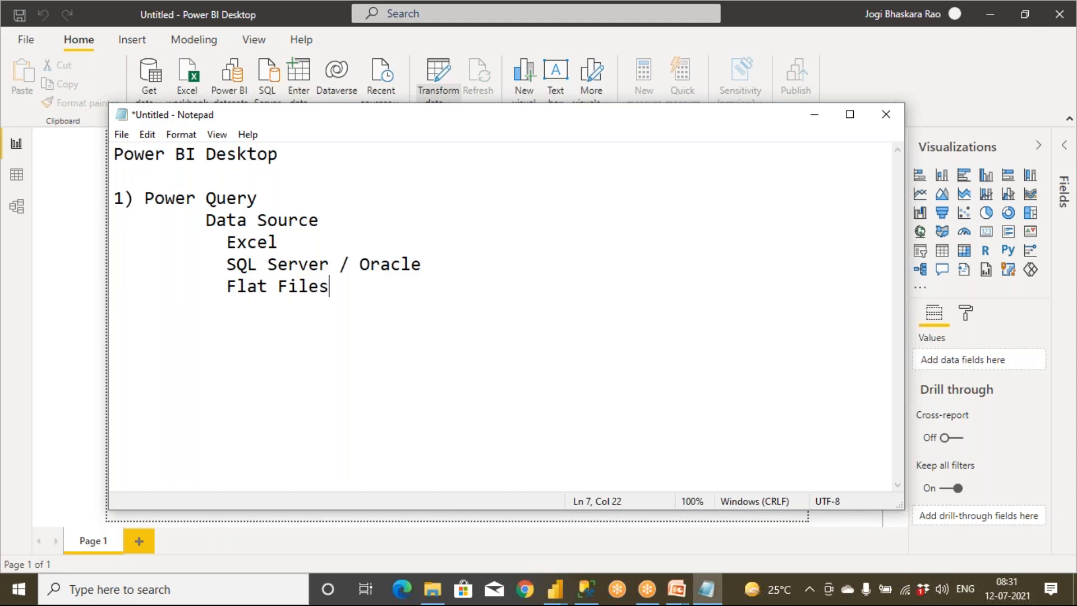
text(/CSV Files/Notepads/Text Files)
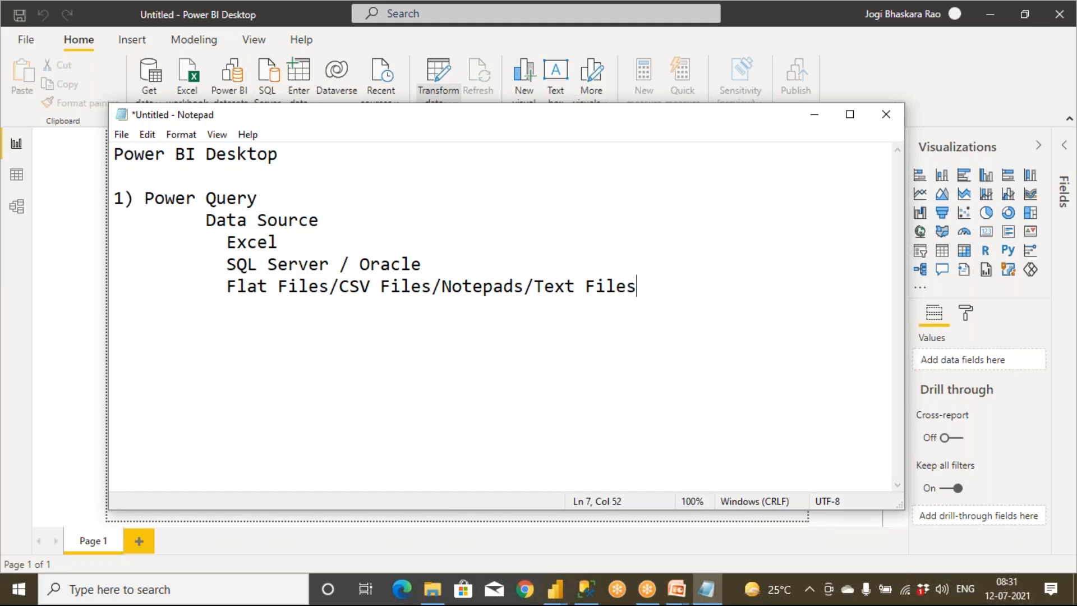
key(Return)
Step: Complete the data source list with "PDF", "Cube" and "...." on separate lines
text(PDF)
key(Return)
text(SA)
key(BackSpace)
key(BackSpace)
text(Cube)
key(Return)
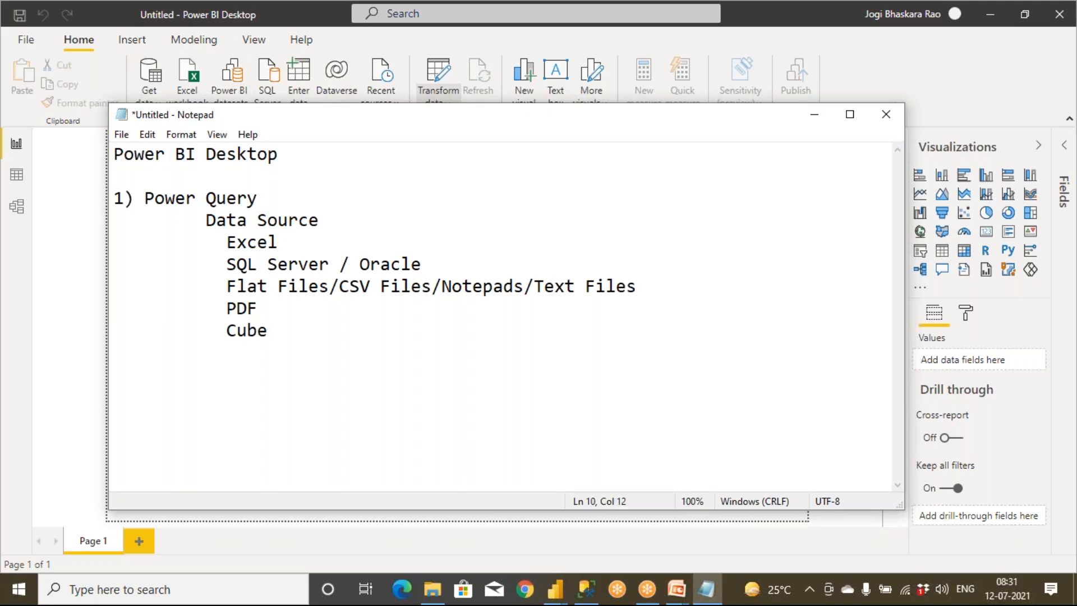
text(....)
drag(195, 196, 276, 195)
drag(205, 220, 346, 208)
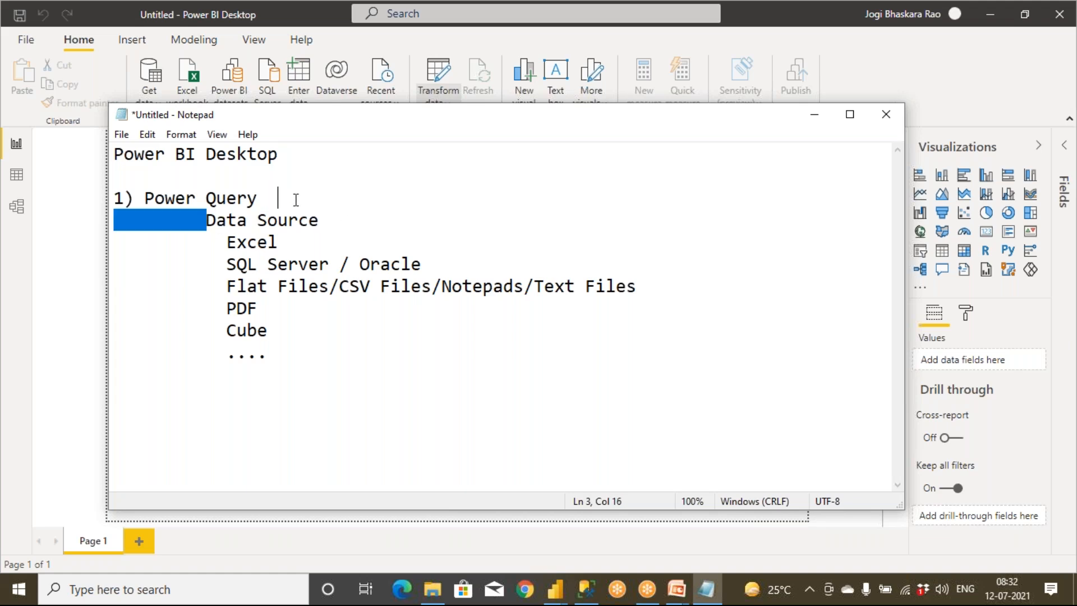
text(()
key(Return)
key(Tab)
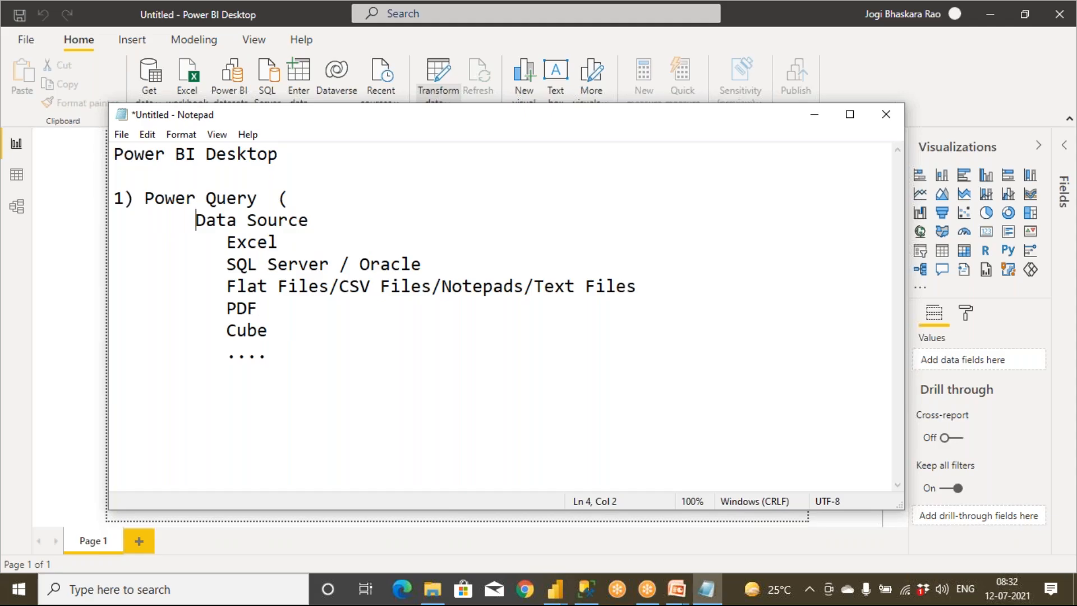
click(329, 224)
drag(274, 195, 297, 192)
key(BackSpace)
Step: Append "(Extract)" to the Data Source line
click(319, 219)
text((Extract))
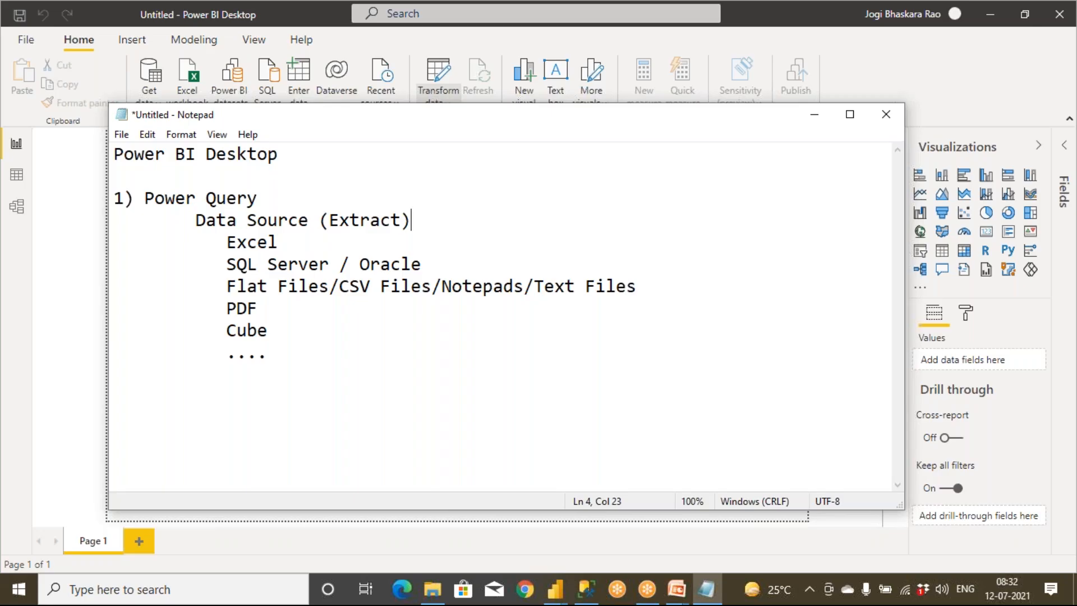
Step: Switch to the Power Query Editor window and circle its title with the red annotation pen
click(76, 235)
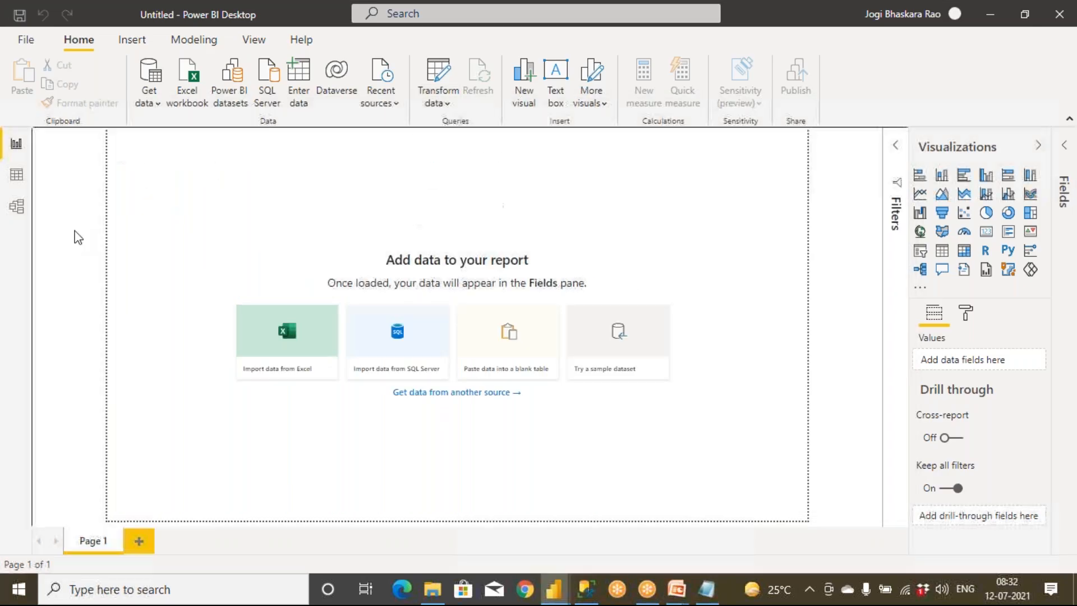
mouse_move(554, 589)
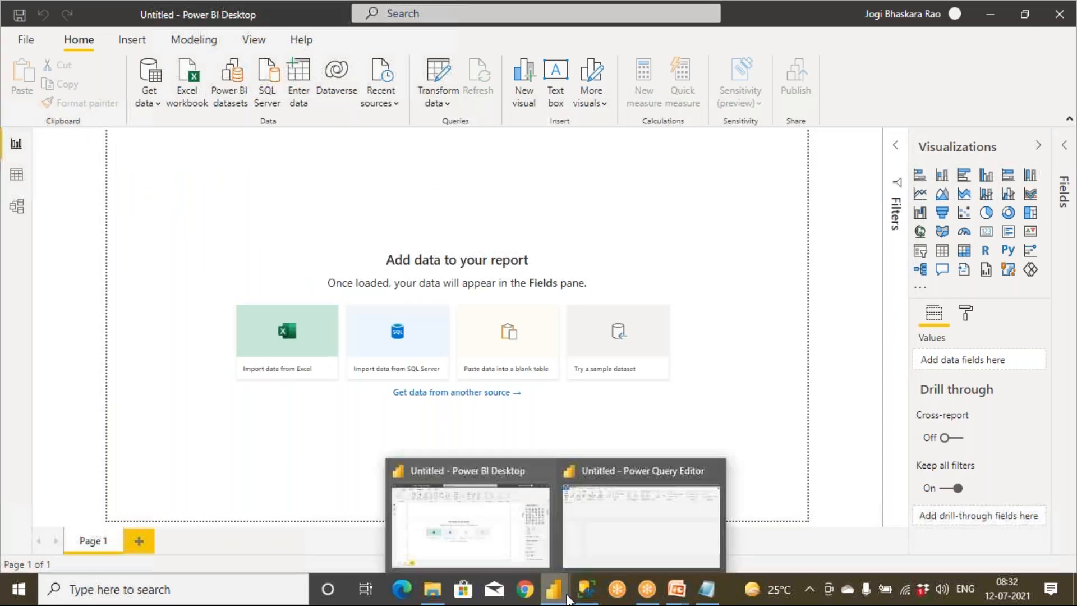
click(589, 547)
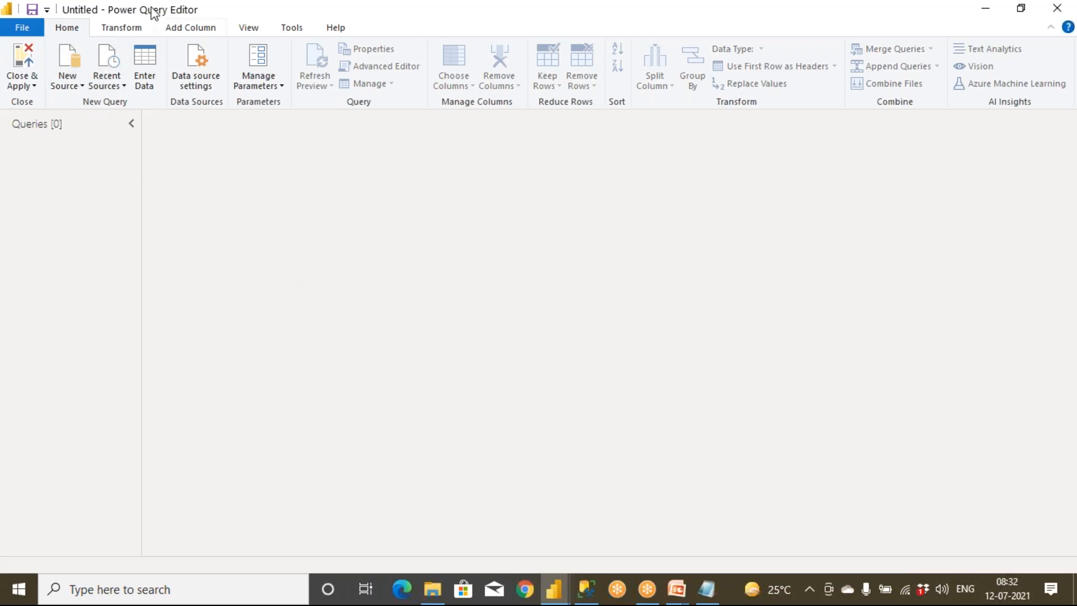
click(731, 11)
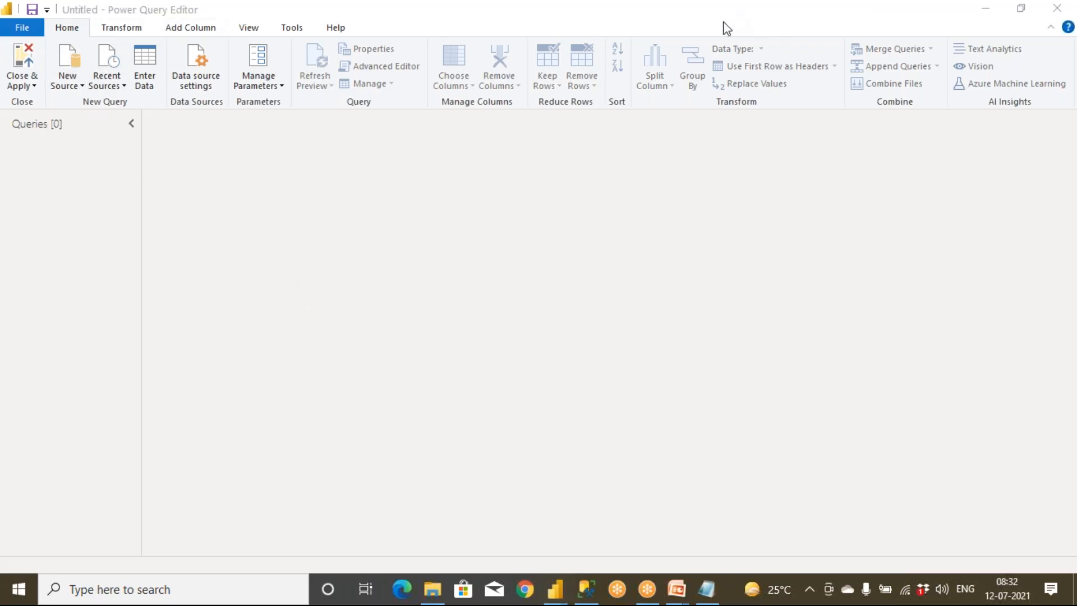
click(714, 43)
mouse_move(221, 12)
mouse_down()
mouse_move(75, 9)
mouse_move(270, 20)
mouse_move(246, 2)
mouse_up()
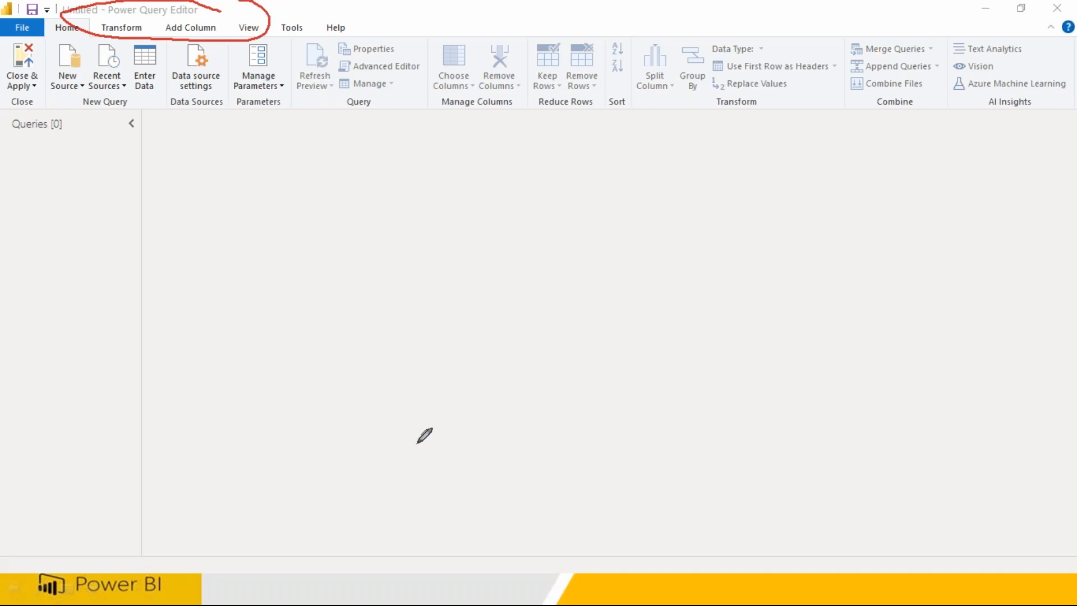
Step: Minimize and reopen the Power Query Editor, then restore it as a smaller floating window over the Power BI Desktop report
click(987, 10)
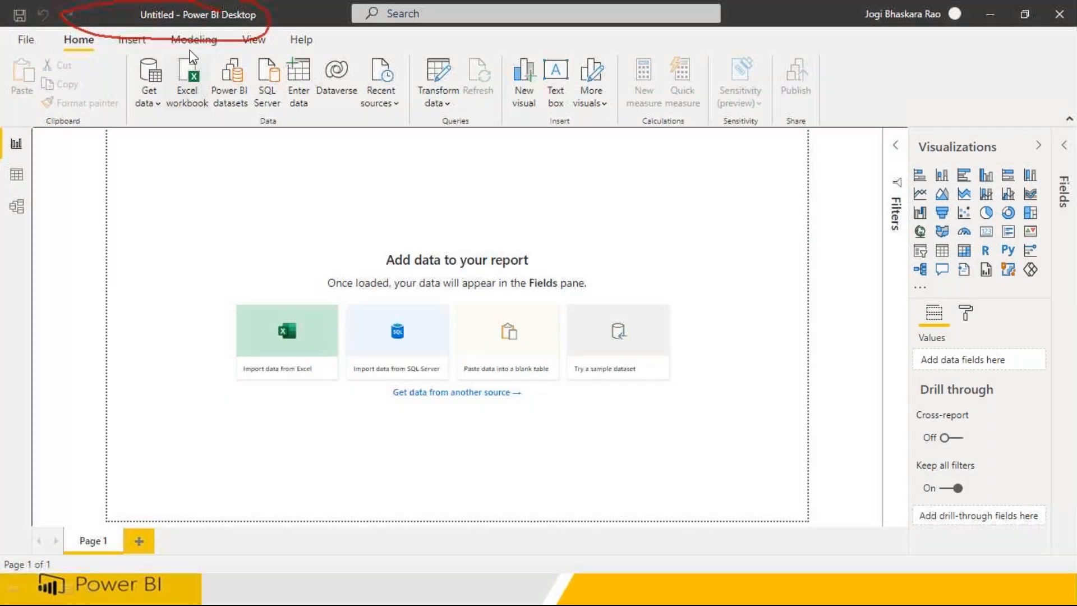
key(super)
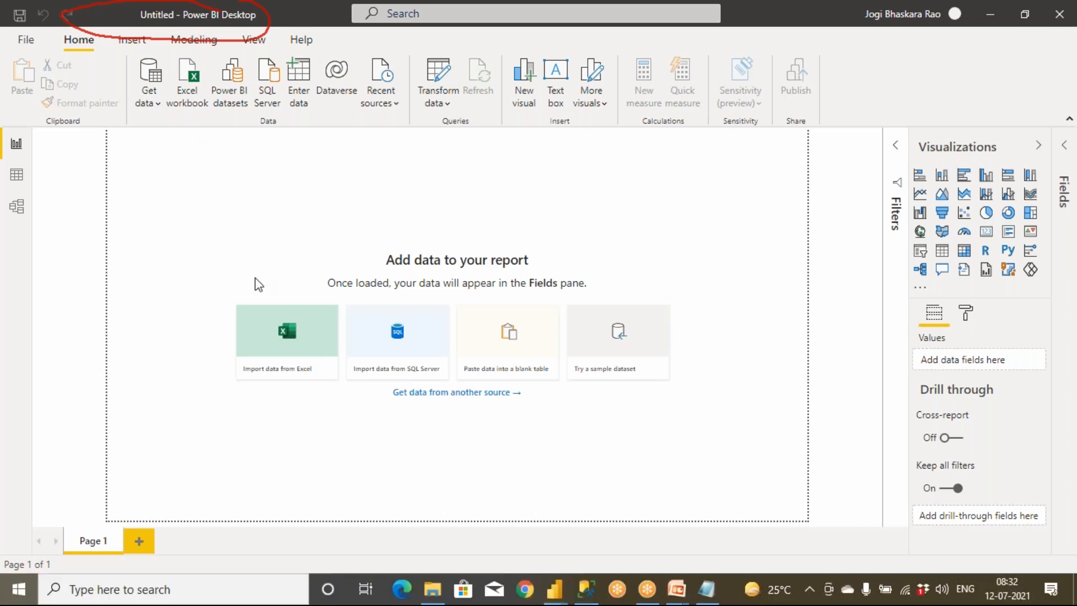
mouse_move(554, 589)
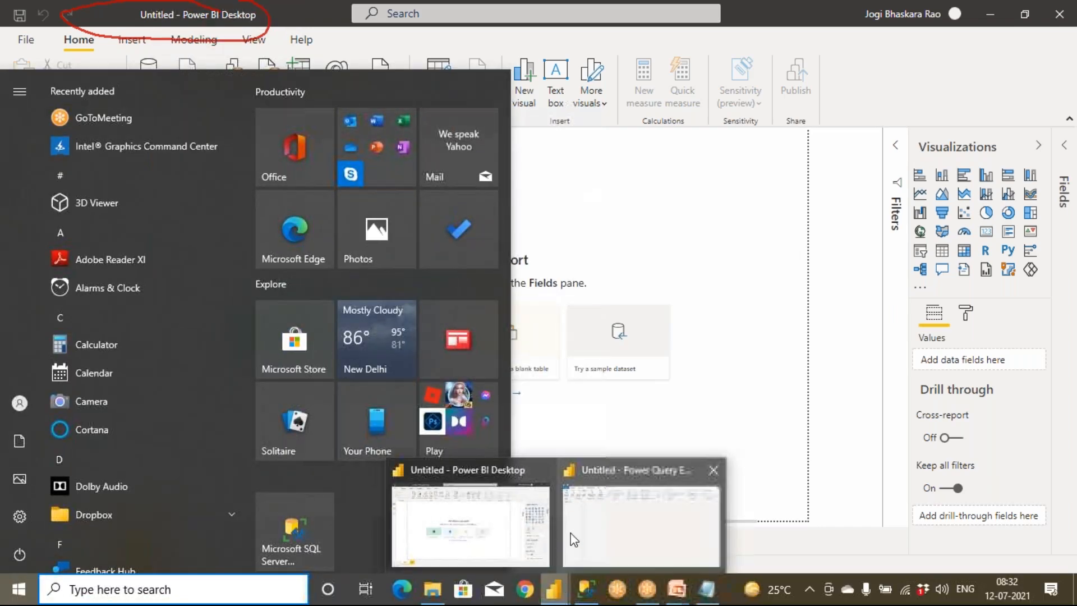
click(587, 529)
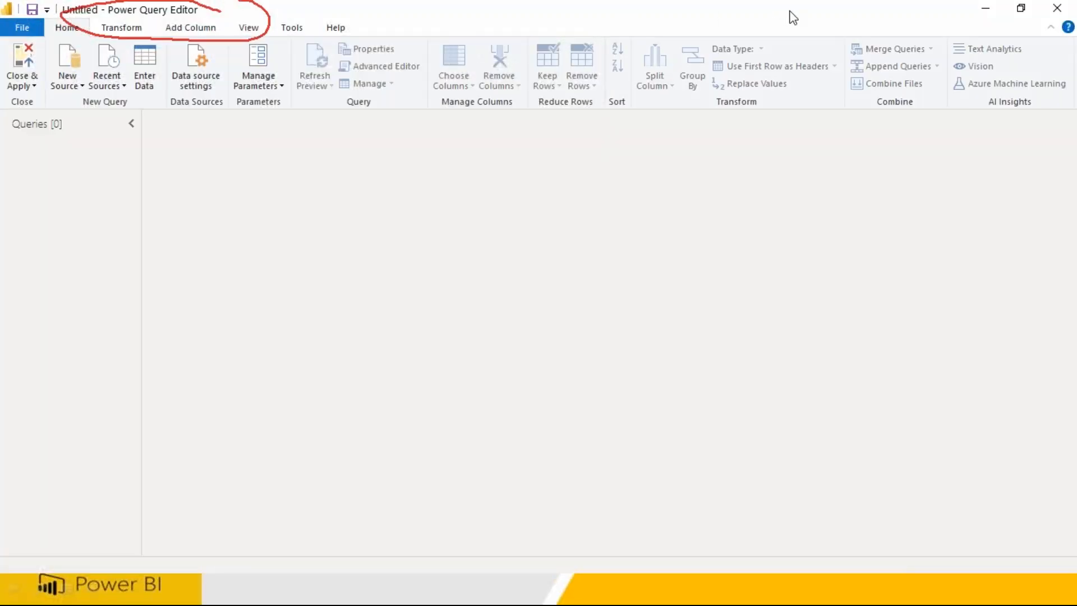
double_click(791, 14)
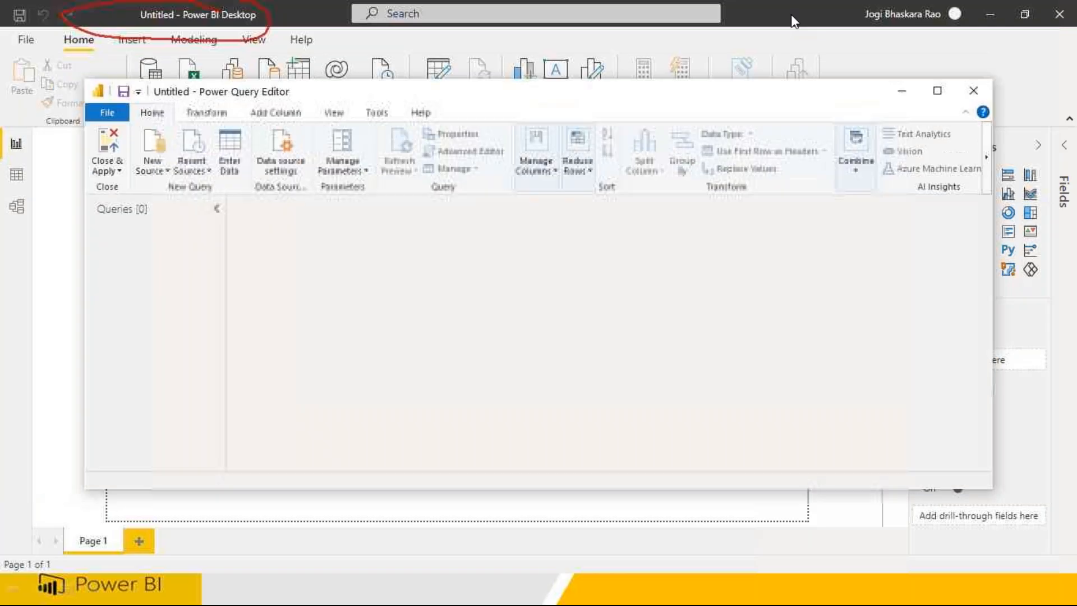
drag(589, 136, 622, 169)
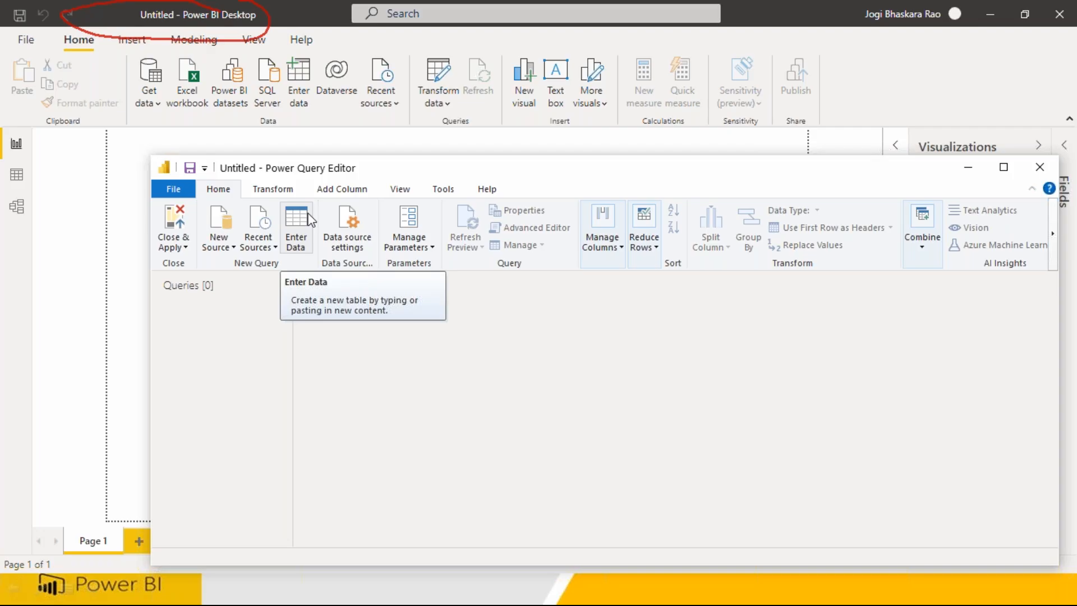
Step: Start a new Excel workbook source and browse OneDrive to the 00 PPTs > Power BI > Data > SourceData folder
click(219, 242)
click(235, 293)
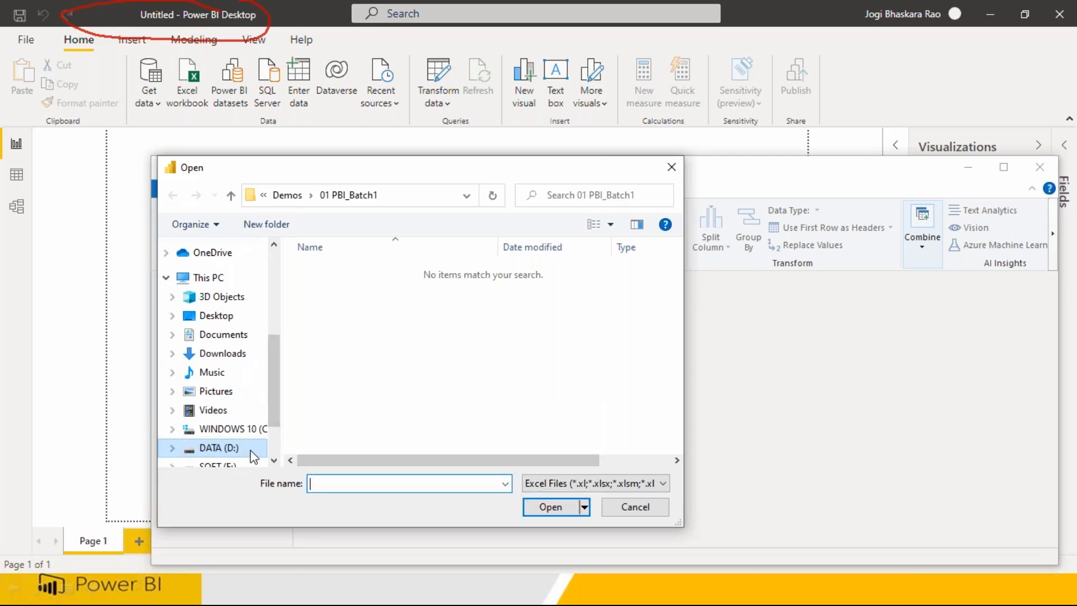
scroll(251, 450, down, 1)
scroll(250, 450, up, 4)
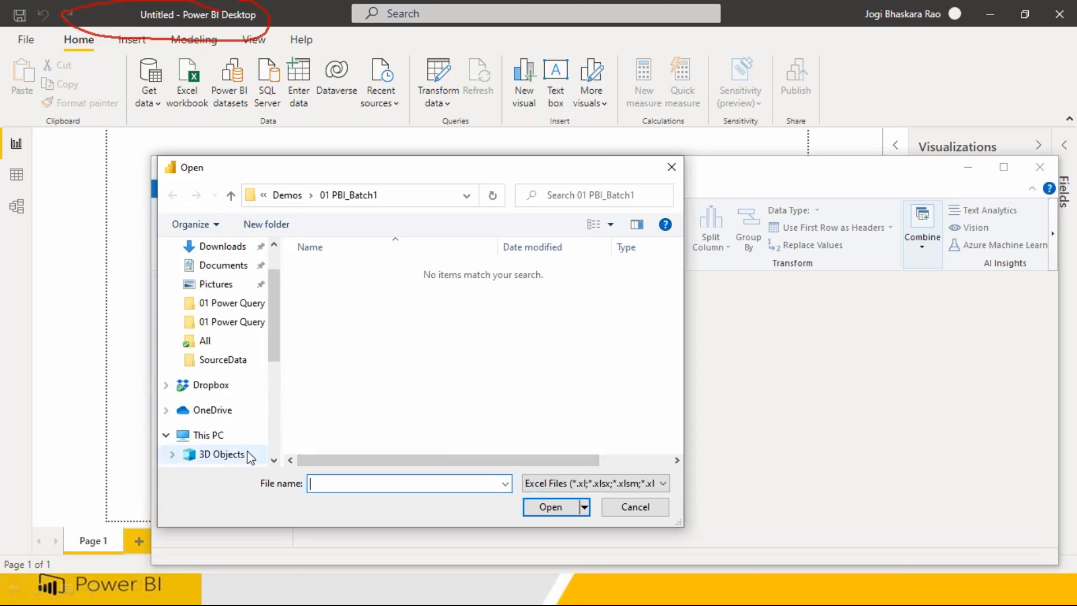
scroll(217, 415, up, 1)
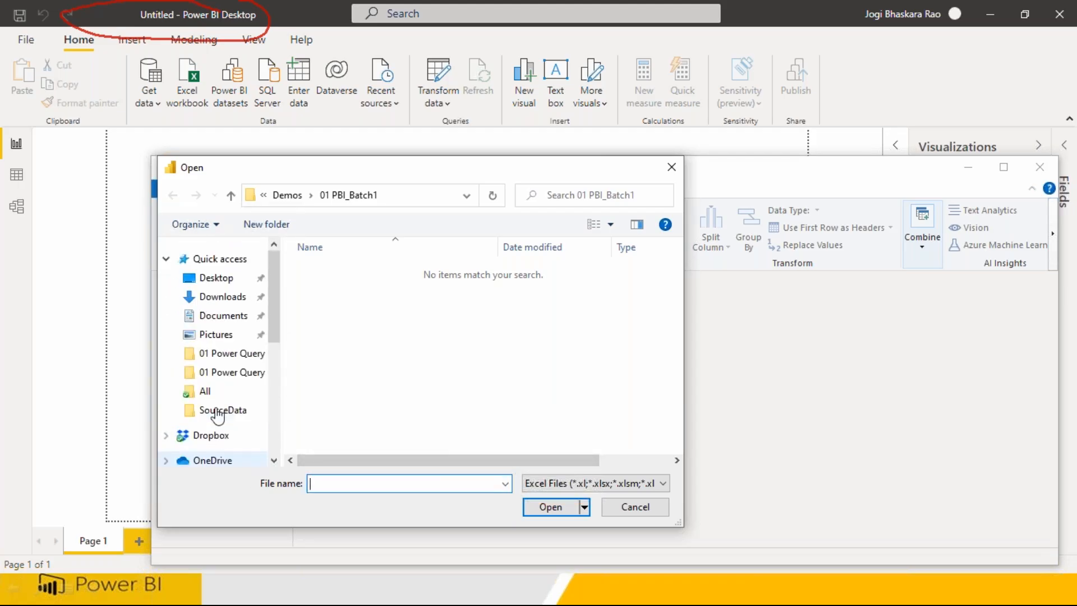
click(217, 459)
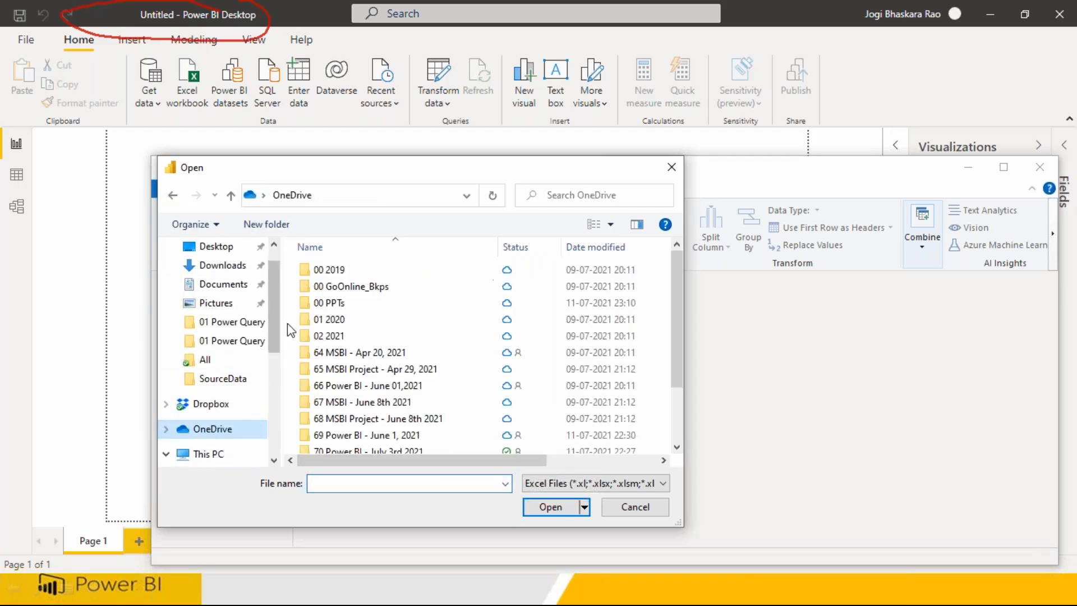
double_click(336, 302)
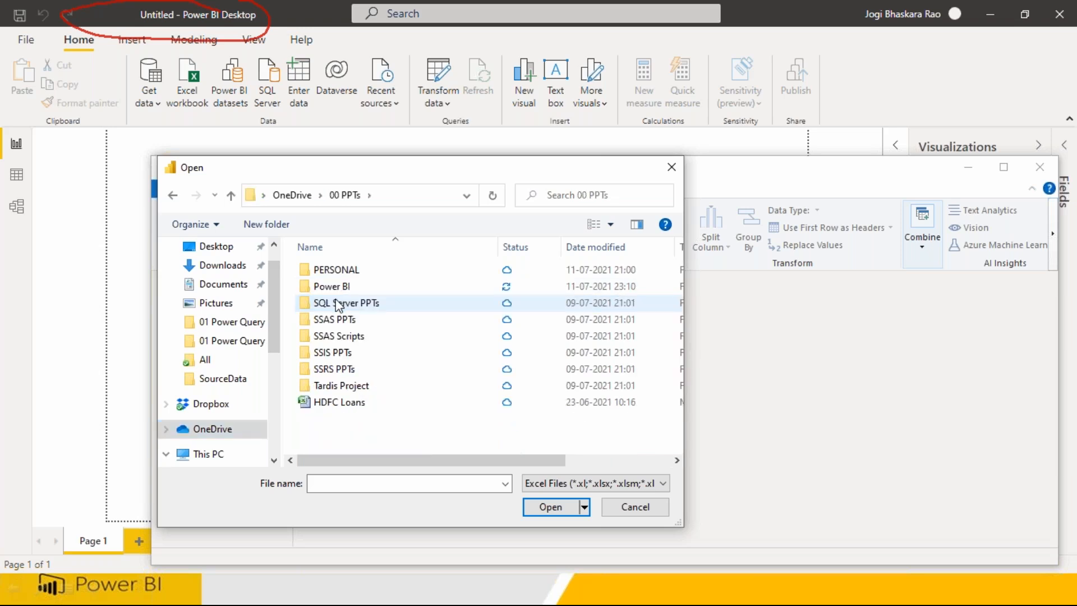
double_click(343, 287)
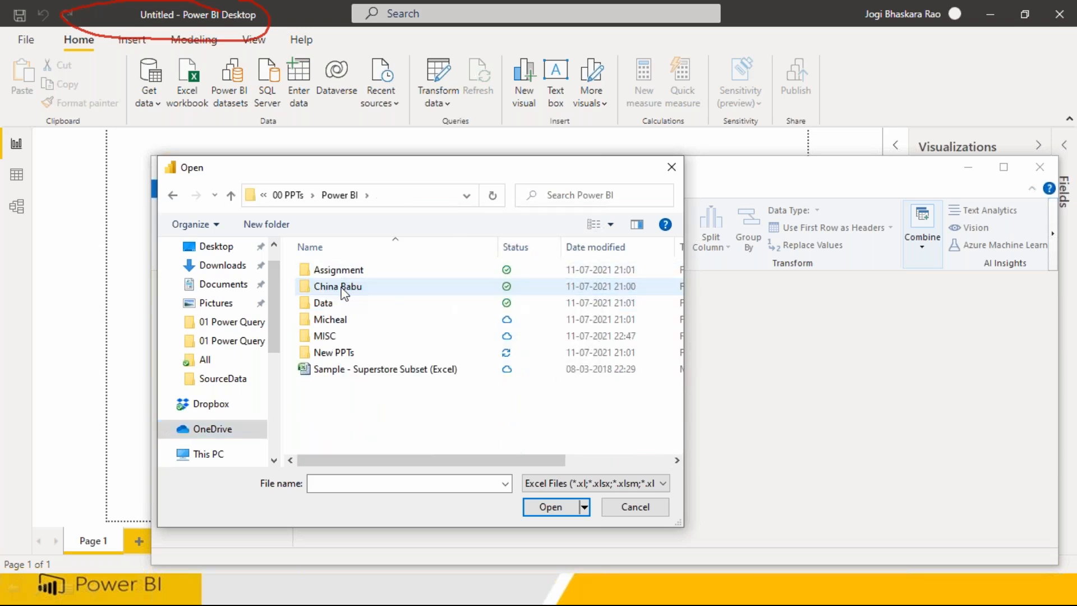
double_click(335, 303)
click(336, 293)
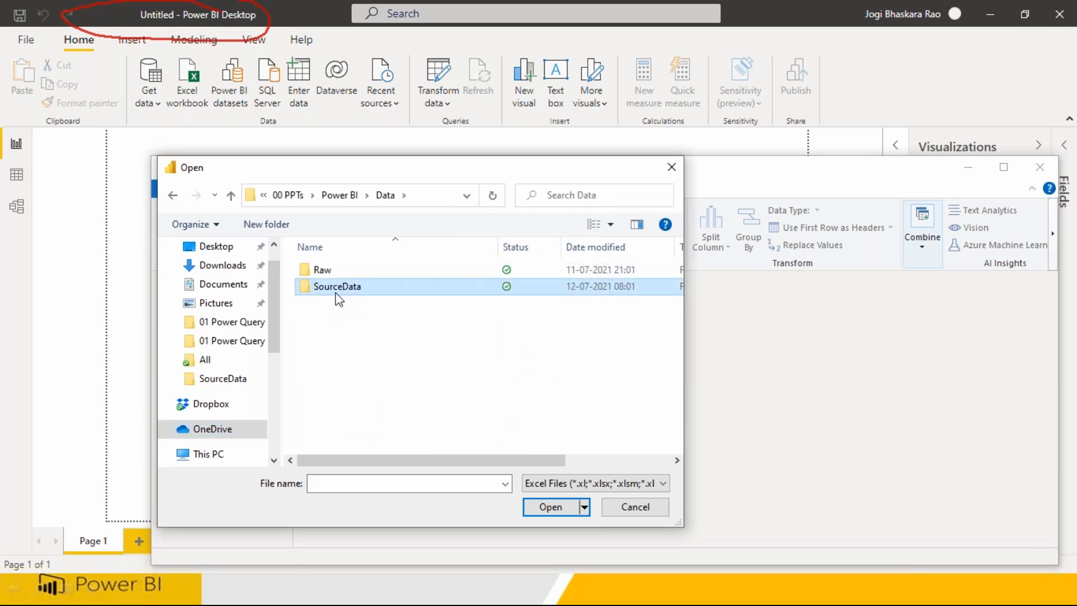
double_click(336, 293)
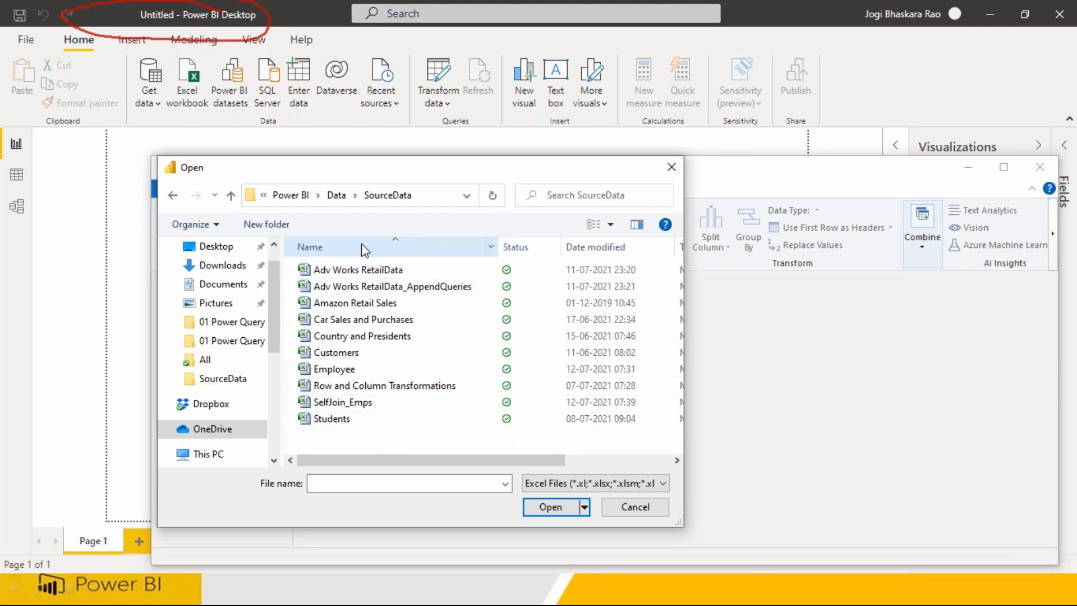
Step: Open the "Amazon Retail Sales" workbook as the data source
click(360, 273)
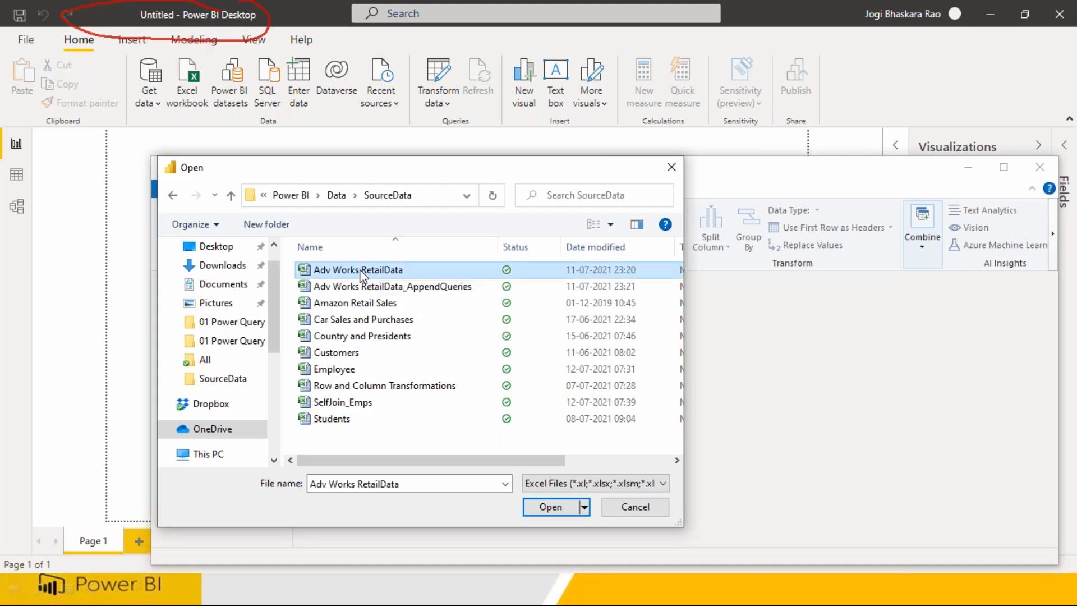
click(387, 305)
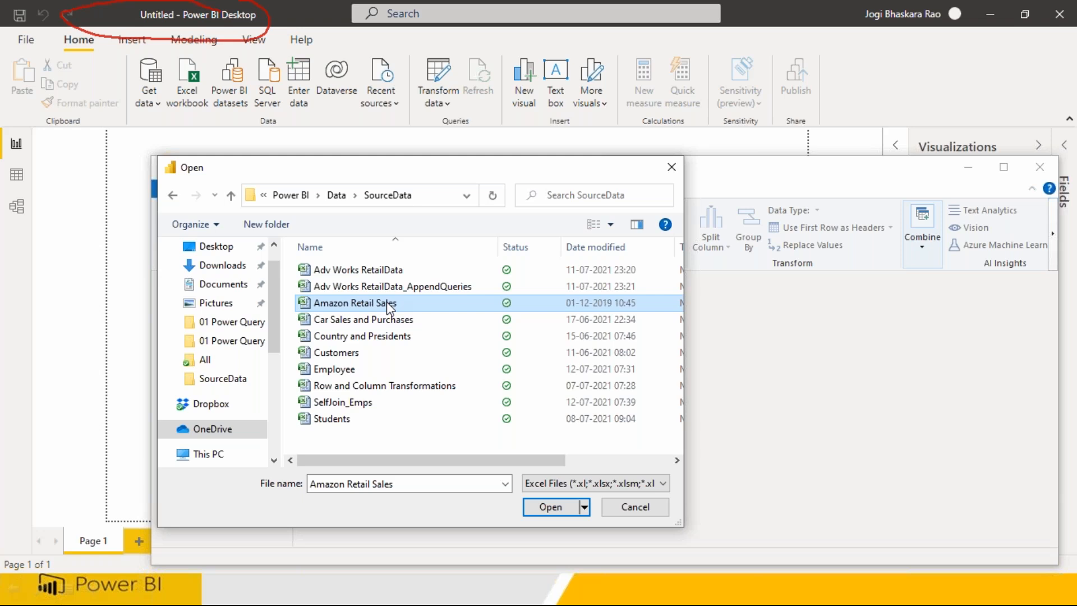
click(566, 509)
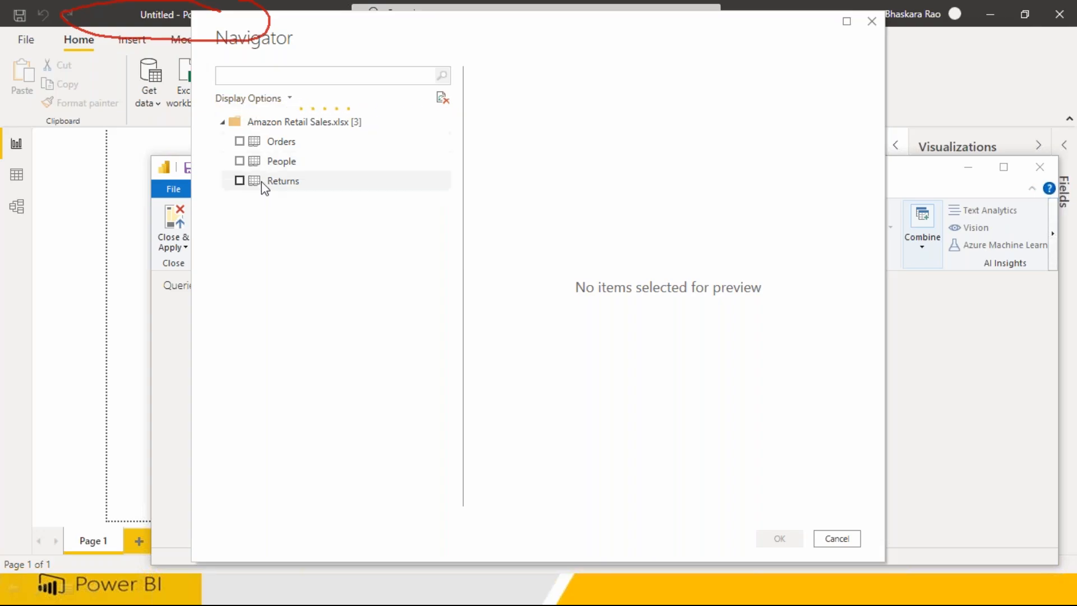
Step: Tick the Orders, People and Returns sheets in the Navigator, and clear Returns again
click(240, 142)
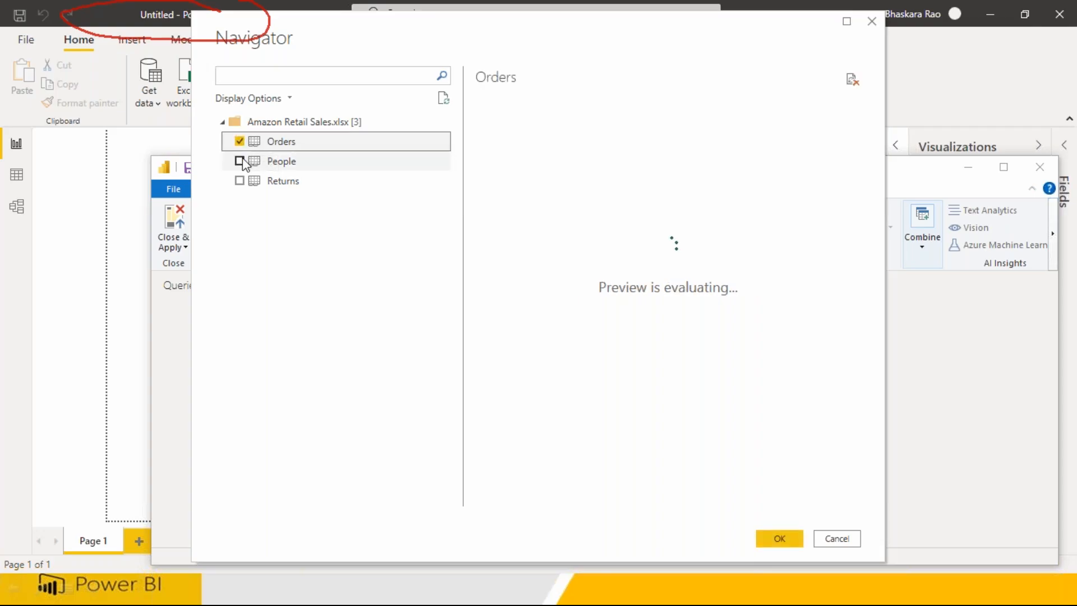
click(241, 161)
click(240, 181)
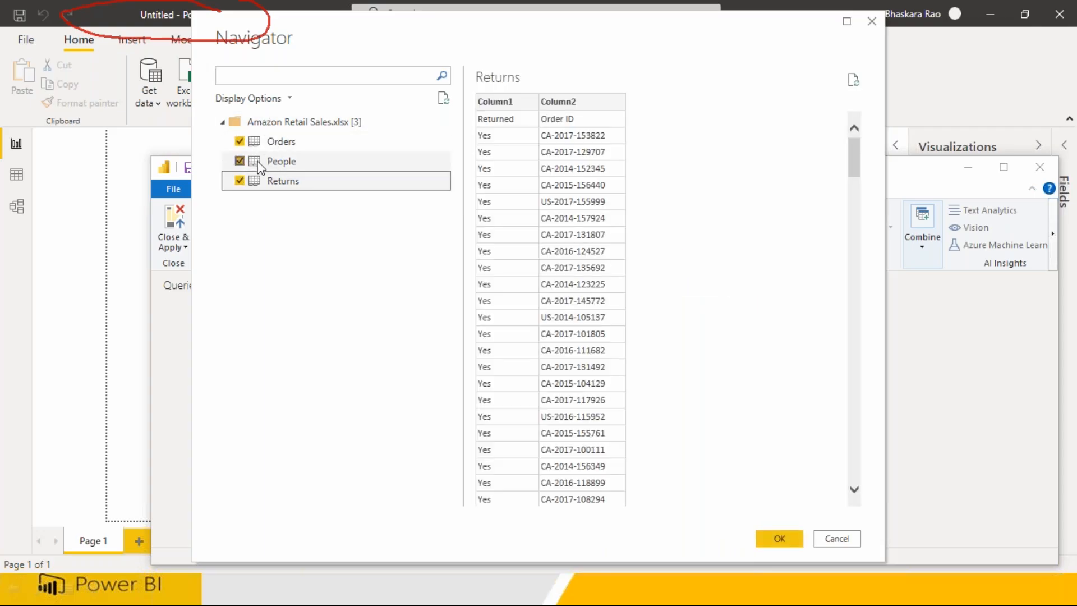
click(239, 180)
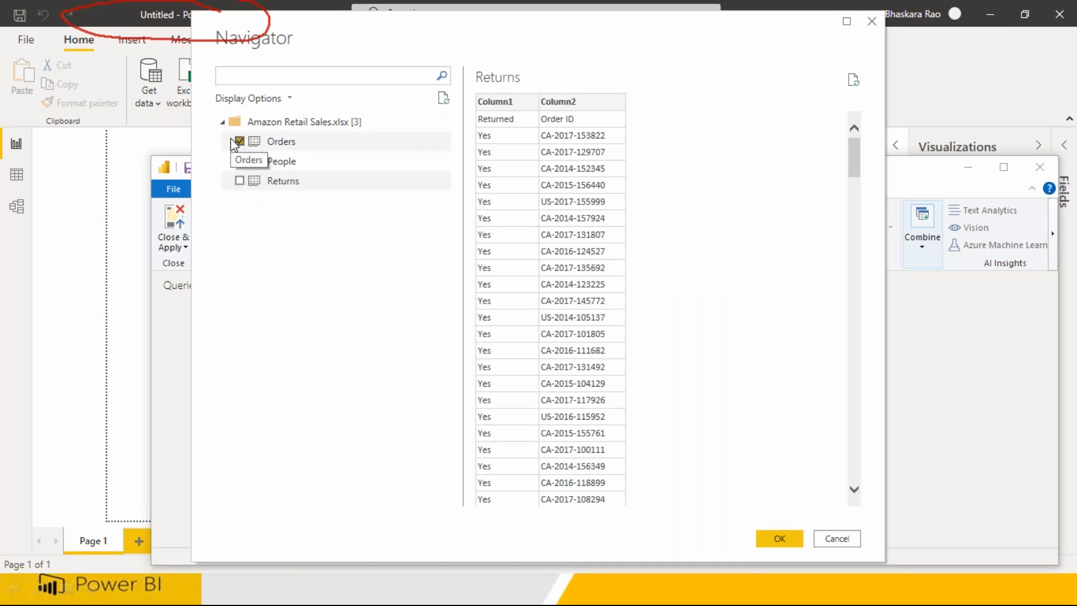
Step: Open the recent "Amazon Retail Sales" file from File Explorer in Excel and show the Orders sheet from its first column
key(super+e)
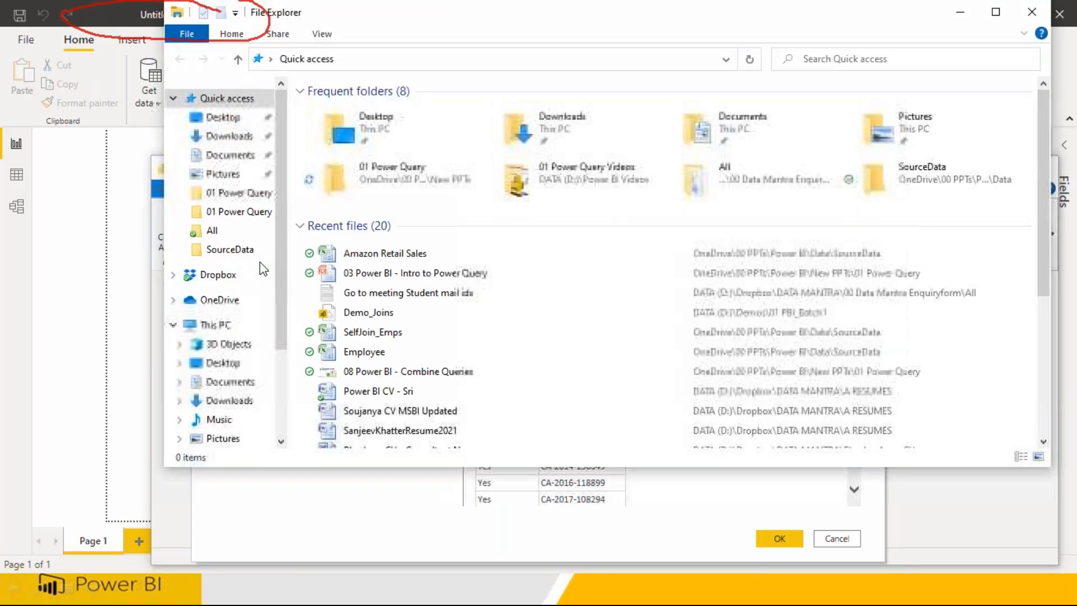
click(363, 254)
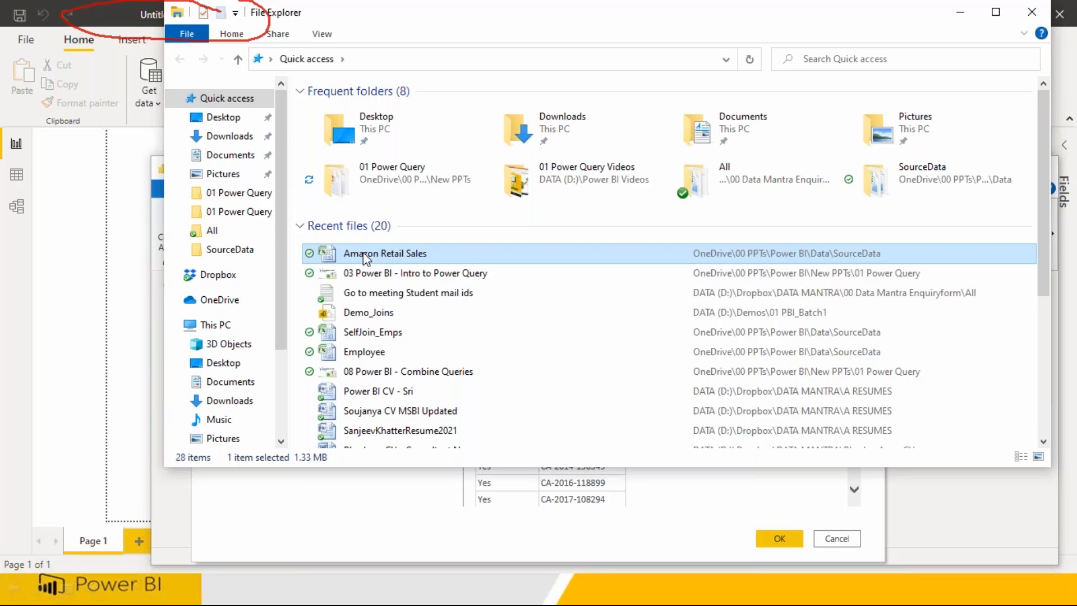
double_click(364, 255)
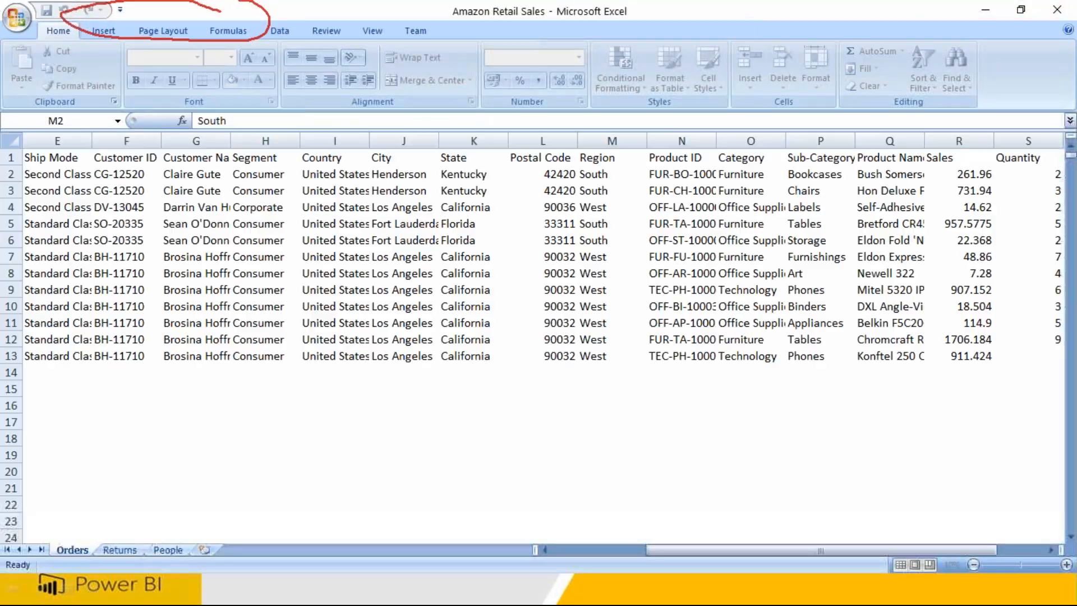
click(597, 548)
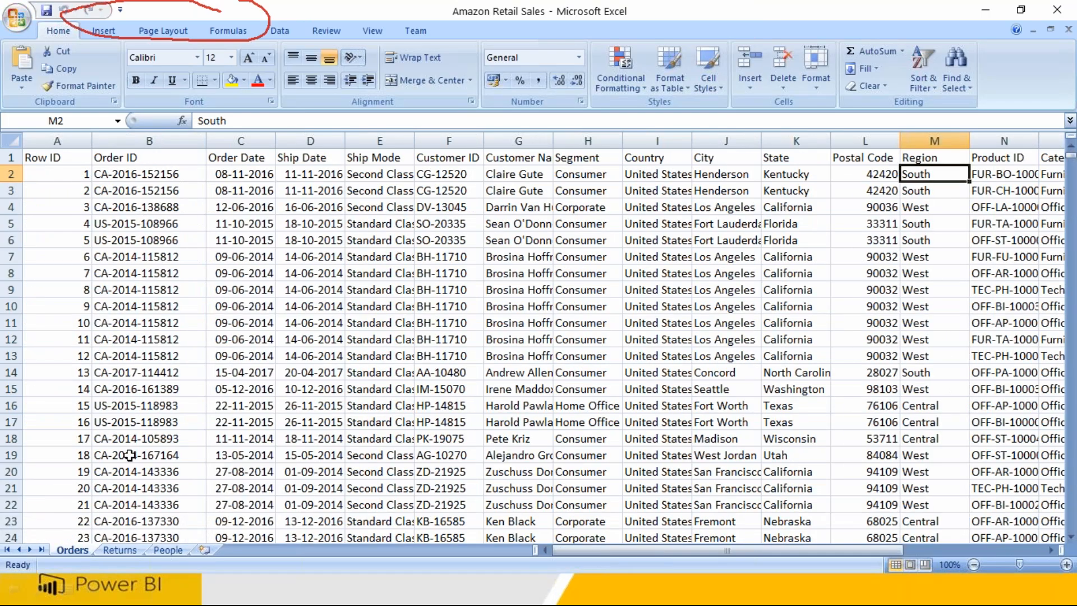
Step: View the contents of the Returns and People sheets, and return to the Orders sheet
click(128, 550)
click(167, 550)
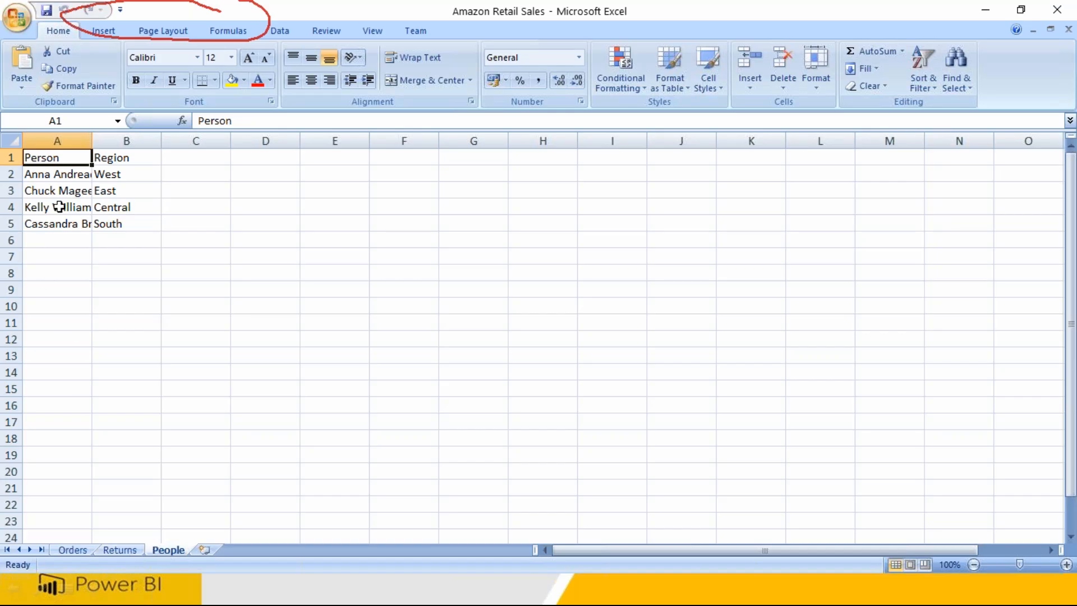
click(116, 551)
click(78, 550)
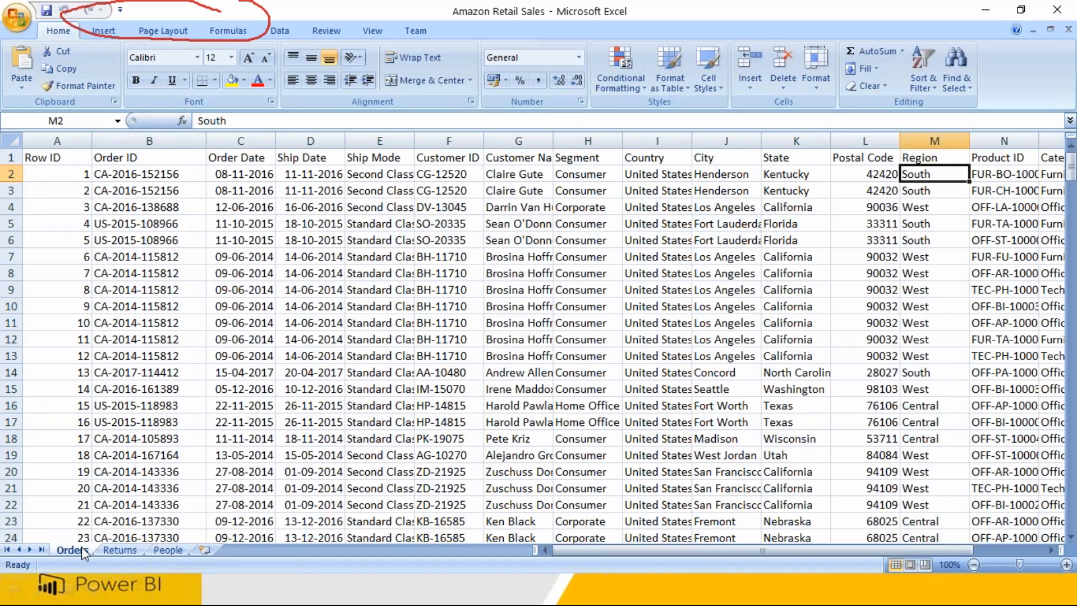
Step: Fill the Orders sheet's header row with yellow and save the workbook
click(37, 161)
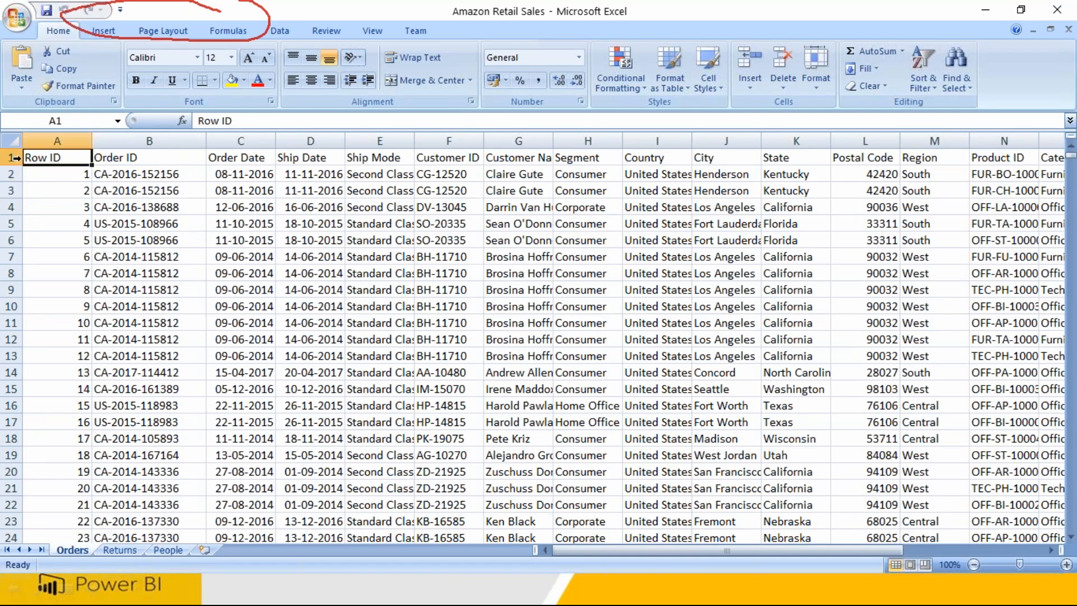
click(10, 158)
click(231, 82)
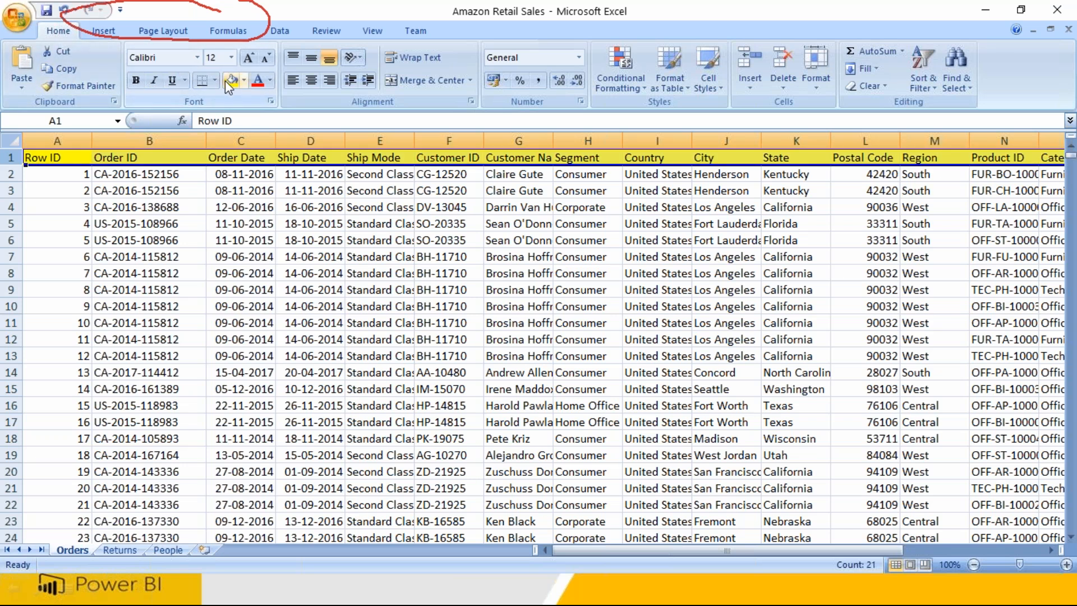
click(46, 10)
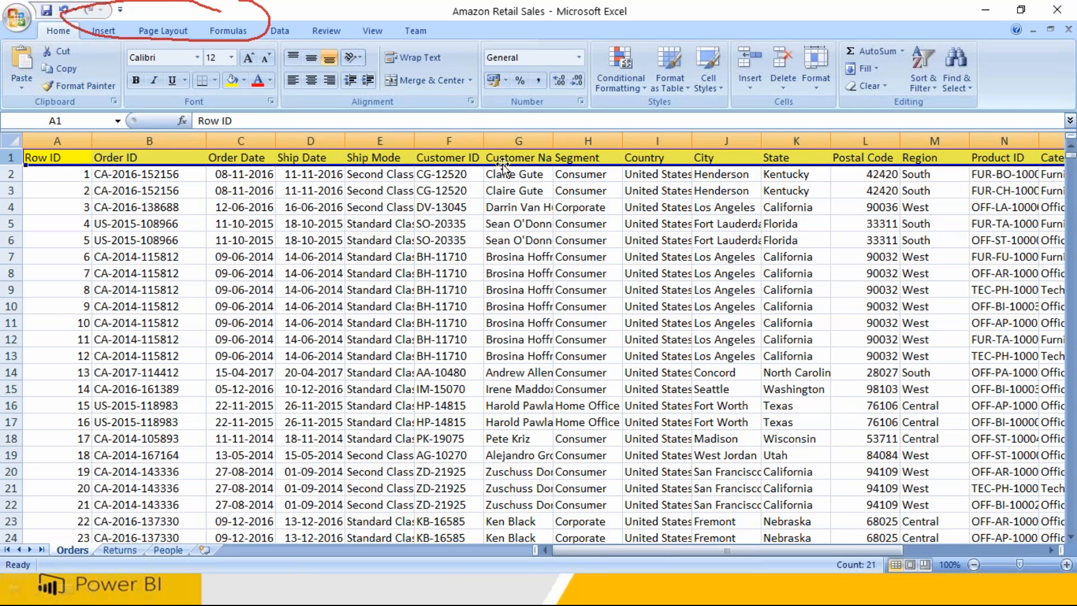
Step: Widen the Customer Name, Country and City columns to fit their contents
double_click(550, 144)
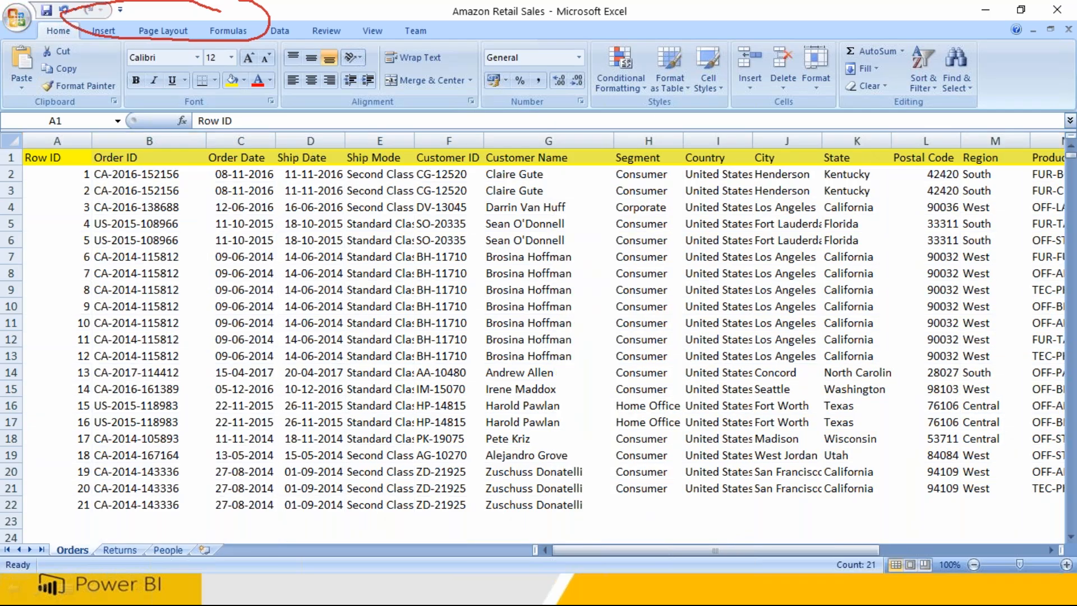
drag(645, 175, 645, 323)
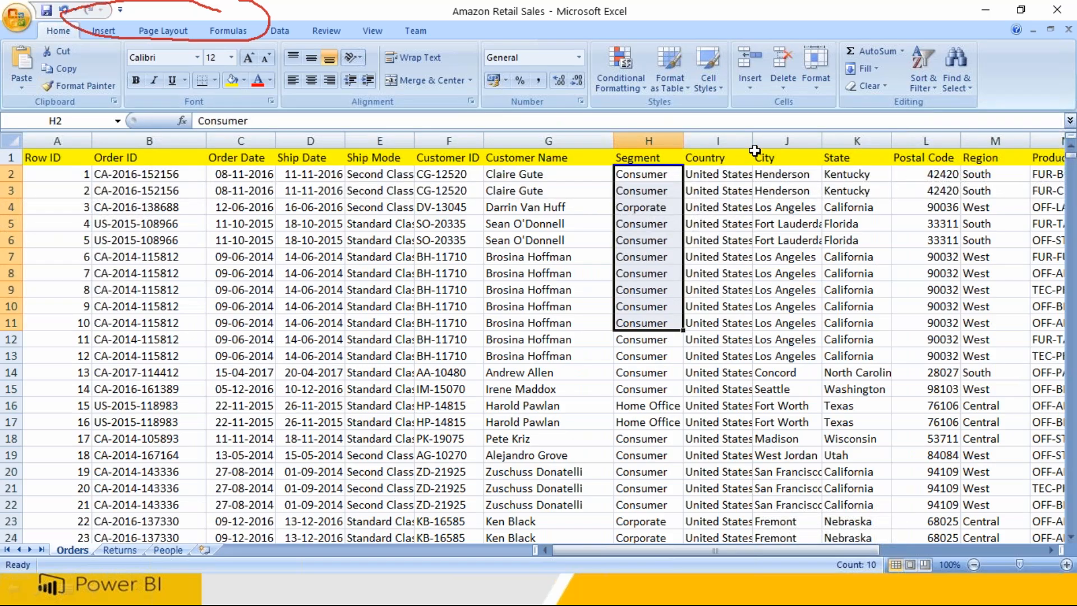
double_click(752, 140)
drag(827, 137, 865, 137)
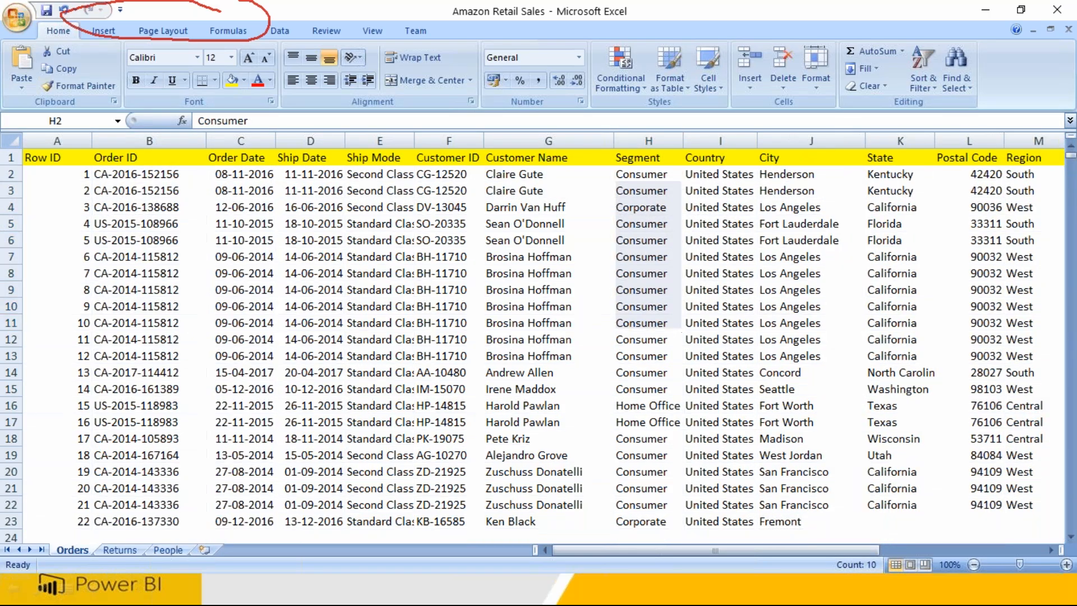
Step: Examine the remaining Orders columns from State through Region to Sales, Quantity, Discount and Profit
click(886, 156)
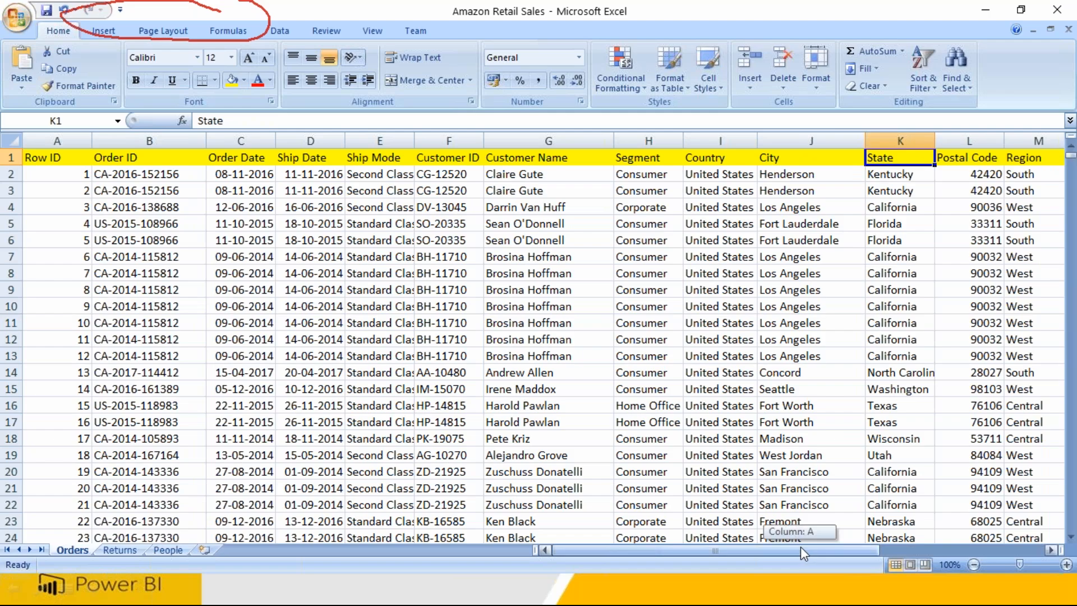
drag(810, 546, 858, 546)
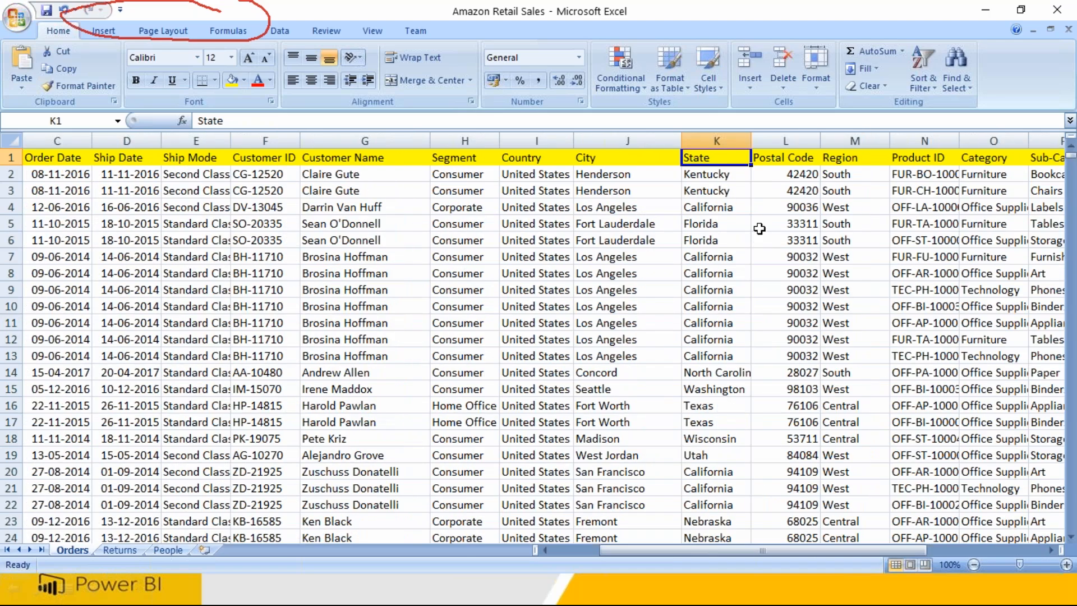
click(786, 162)
click(852, 141)
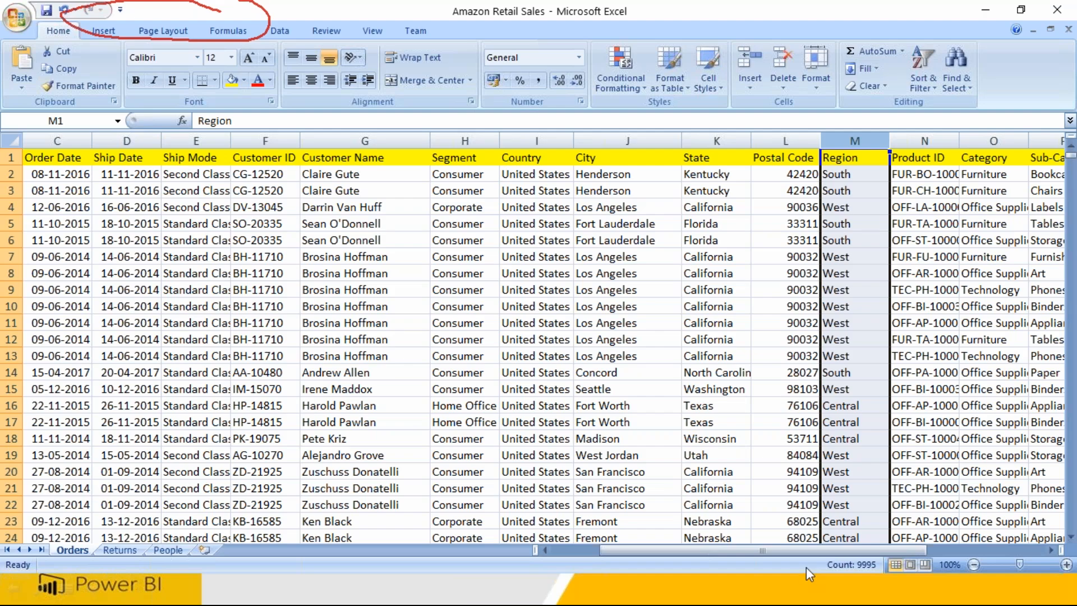
drag(822, 547, 889, 538)
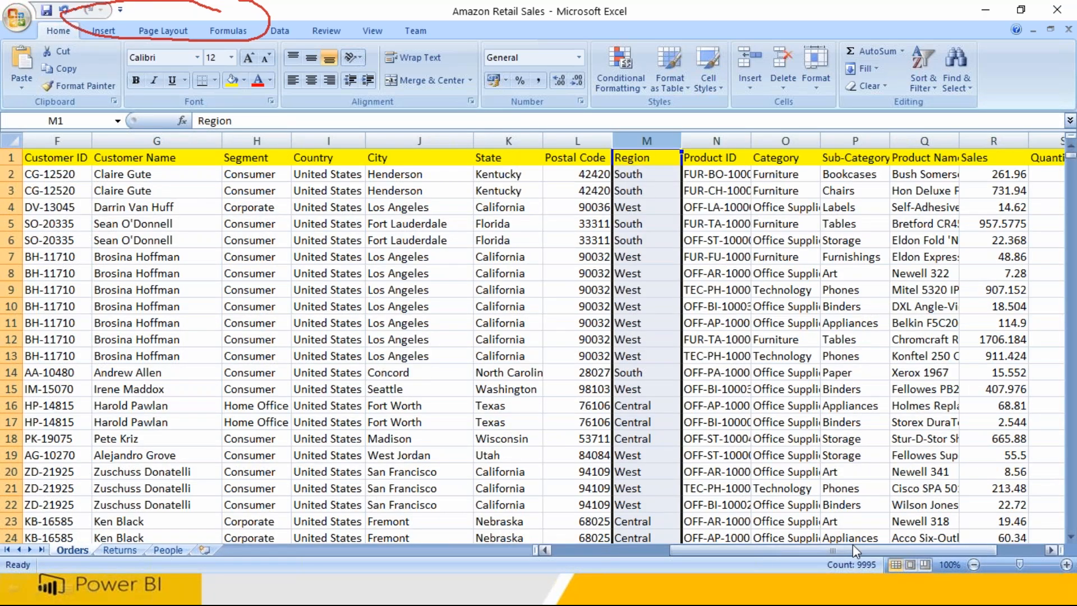
drag(870, 548, 896, 548)
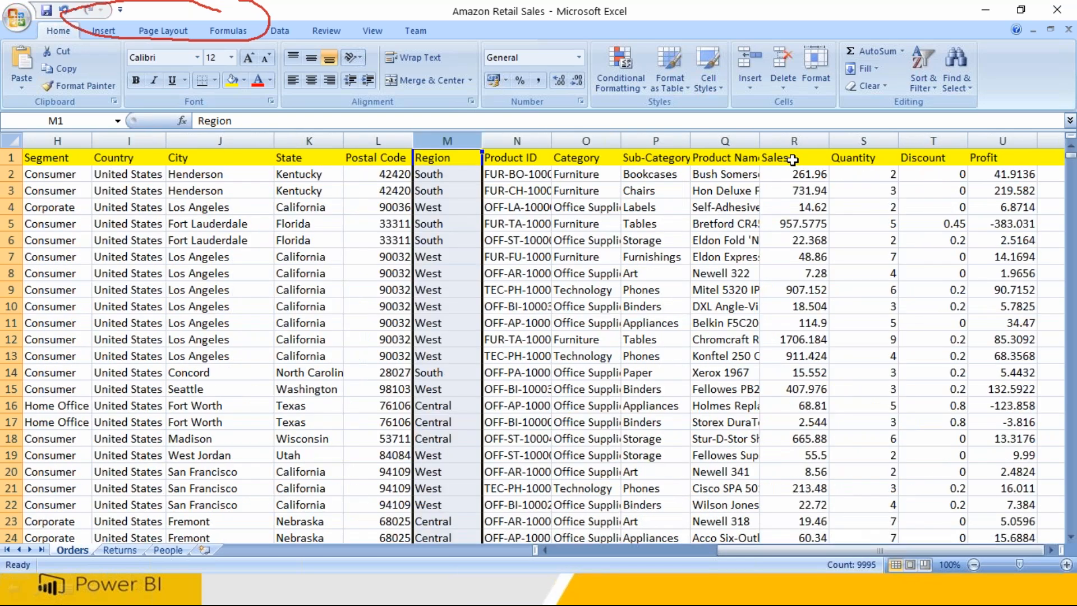
click(793, 159)
click(852, 142)
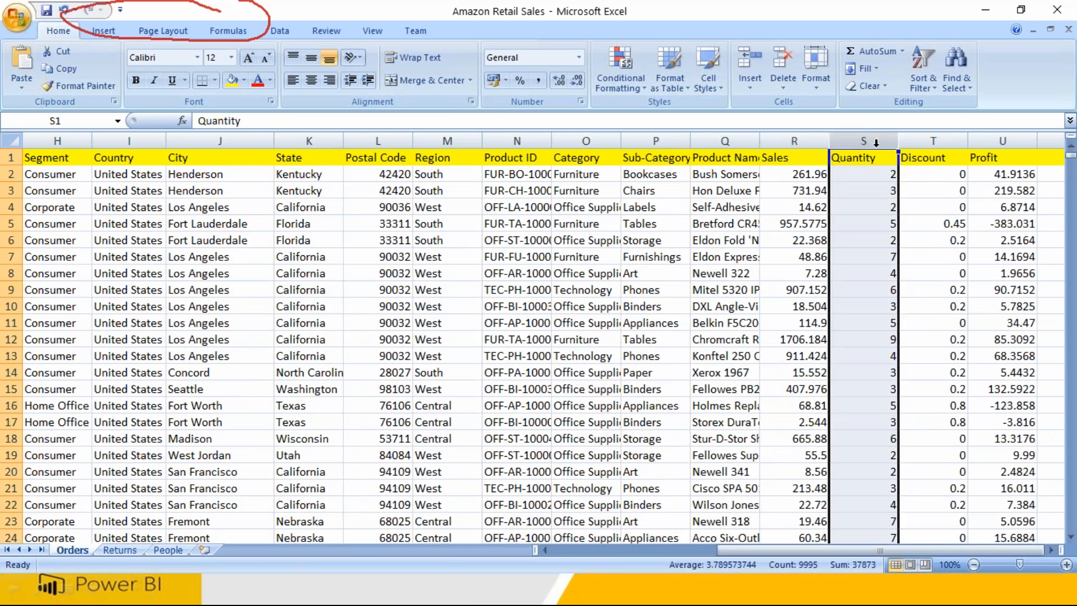
click(933, 140)
click(983, 136)
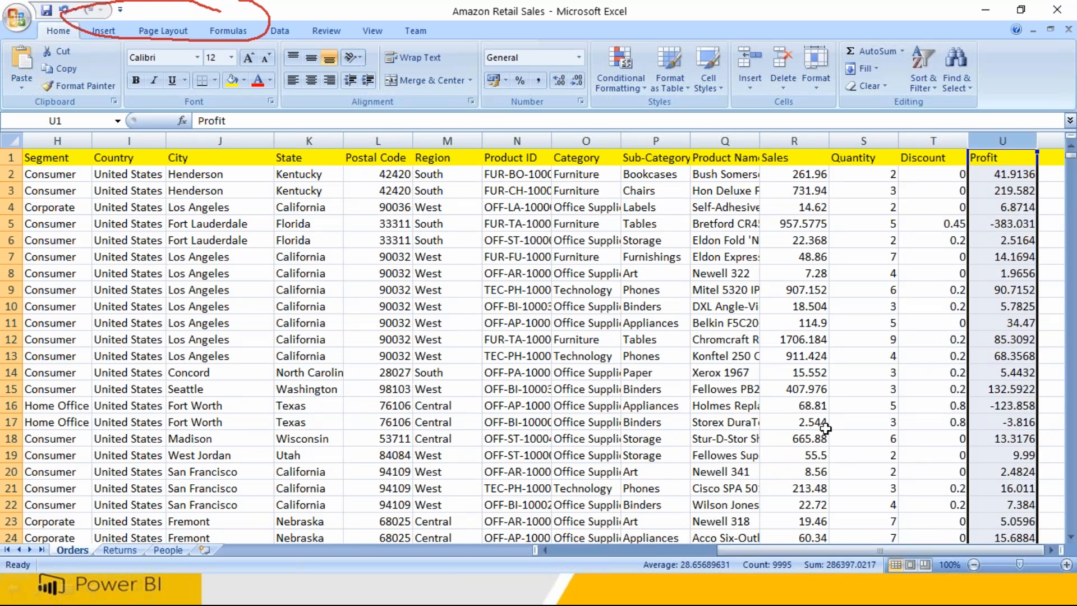
Step: Review the City, State, Region and Category values in the Orders sheet, and return to its first columns
click(564, 548)
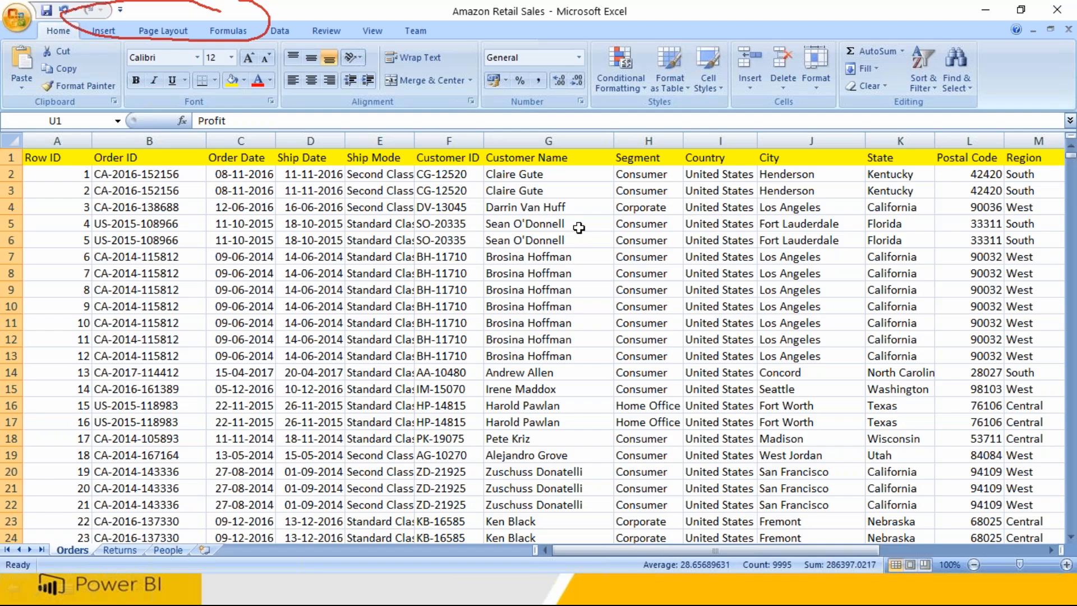
drag(809, 236, 813, 405)
drag(905, 227, 904, 325)
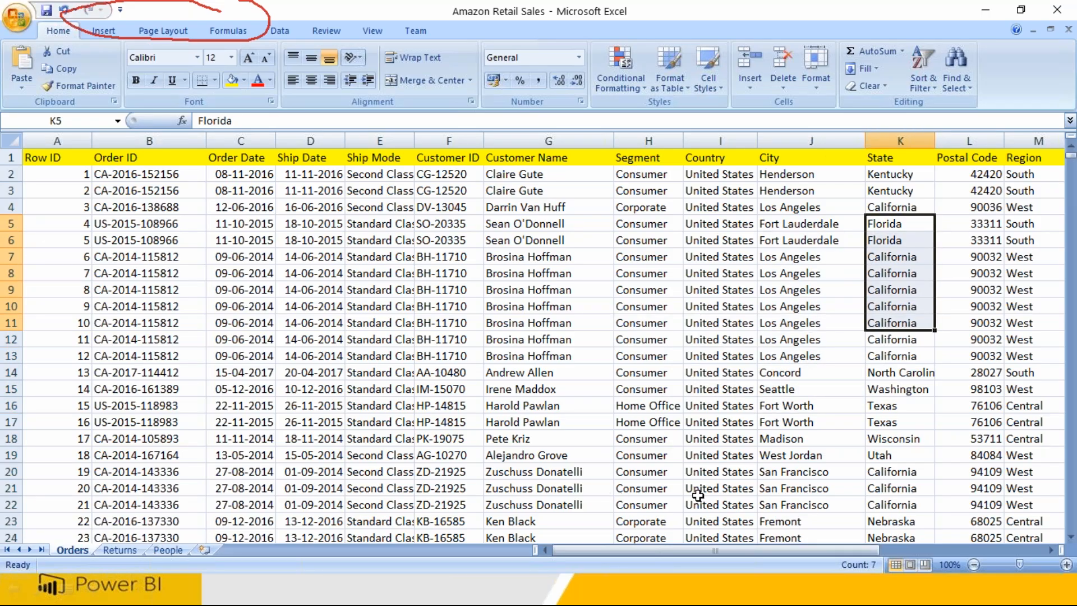
drag(821, 549, 896, 548)
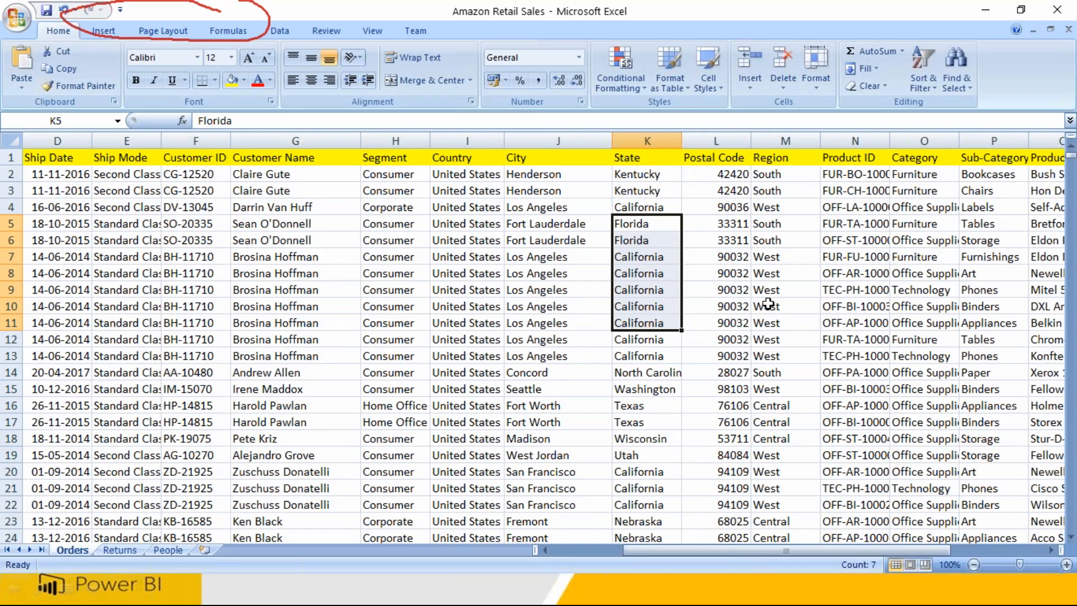
drag(792, 171, 785, 356)
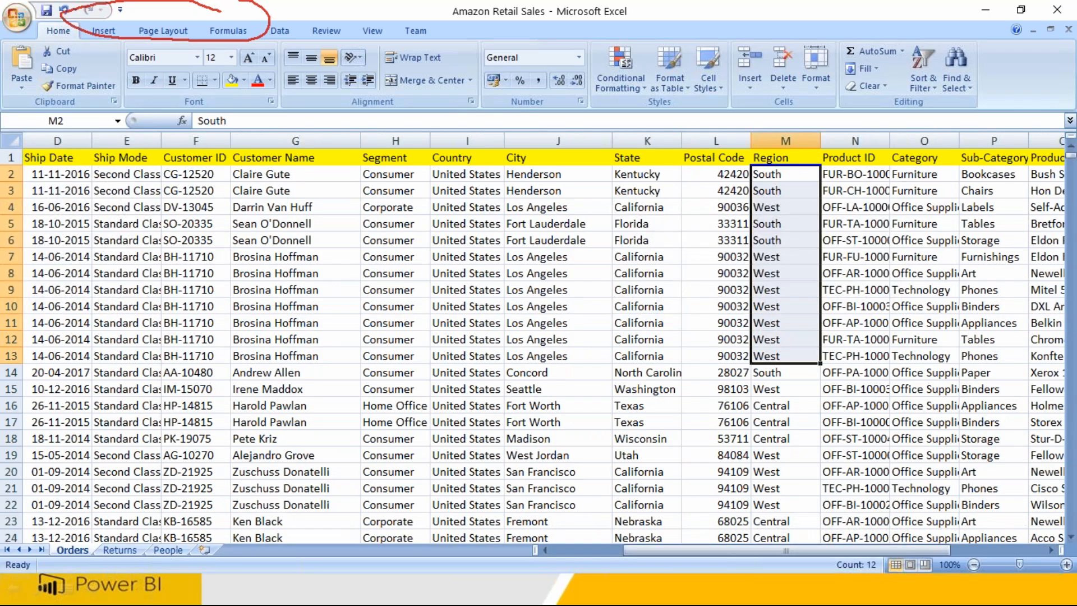
drag(922, 160, 920, 448)
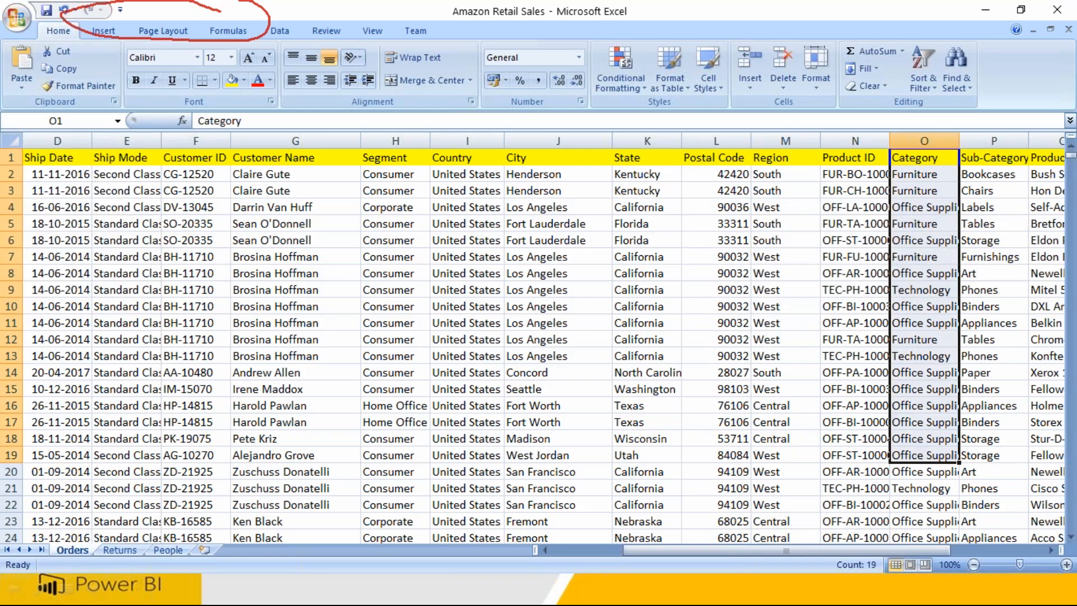
drag(915, 553, 972, 553)
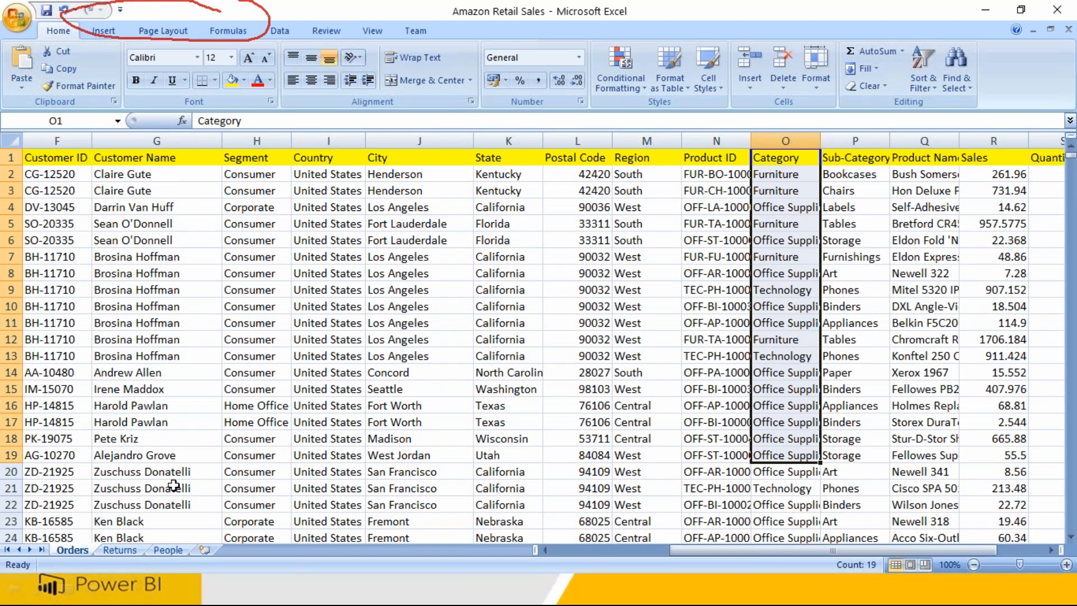
click(561, 550)
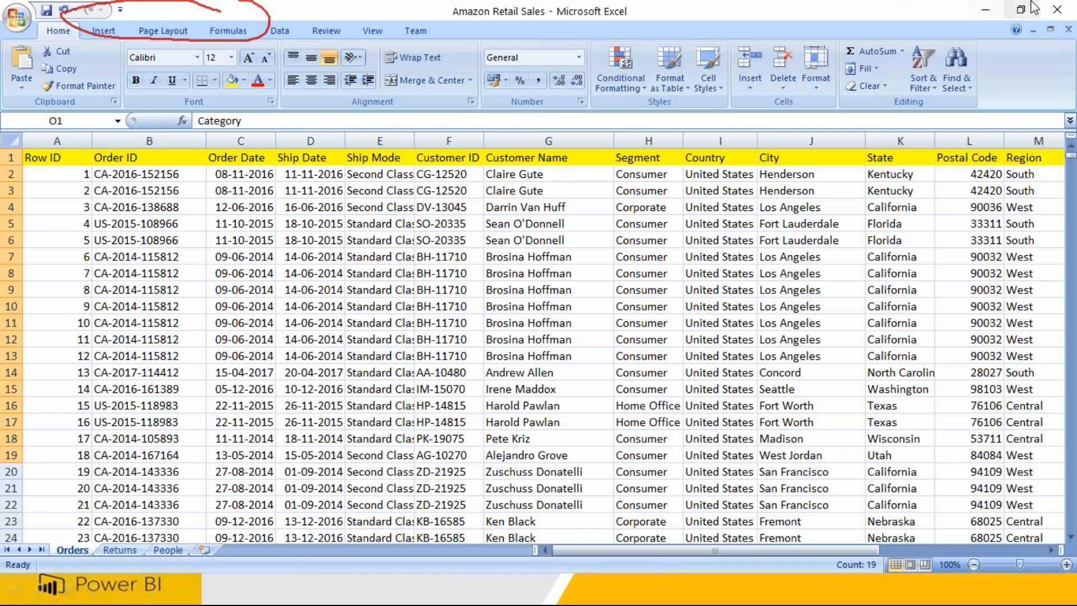
drag(156, 240, 460, 421)
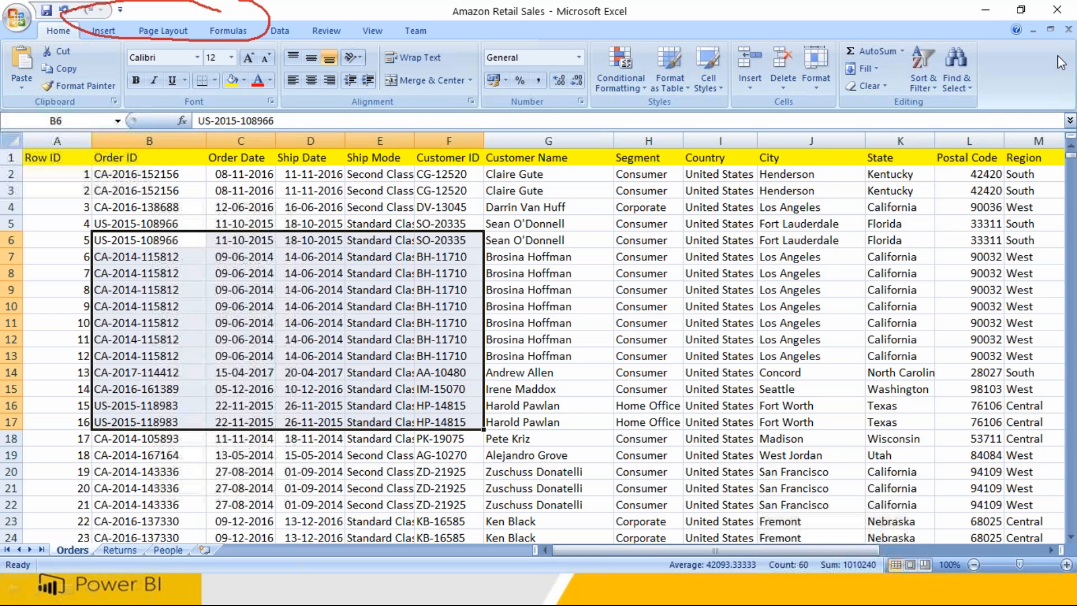
Step: Close the Excel workbook and File Explorer, and import the Orders, People and Returns sheets through the Navigator
click(1057, 10)
click(482, 333)
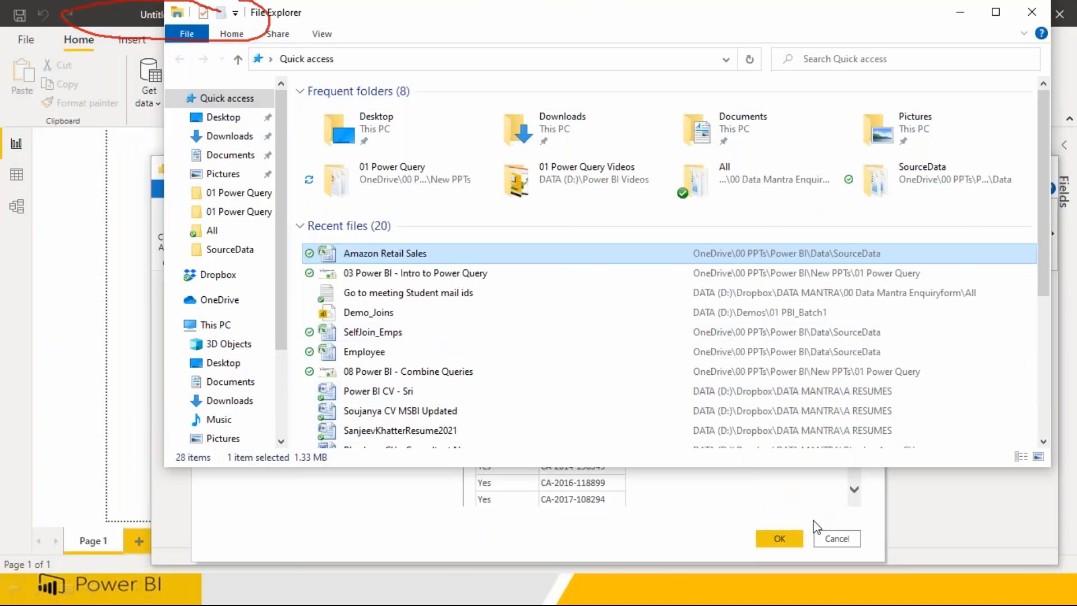
click(816, 524)
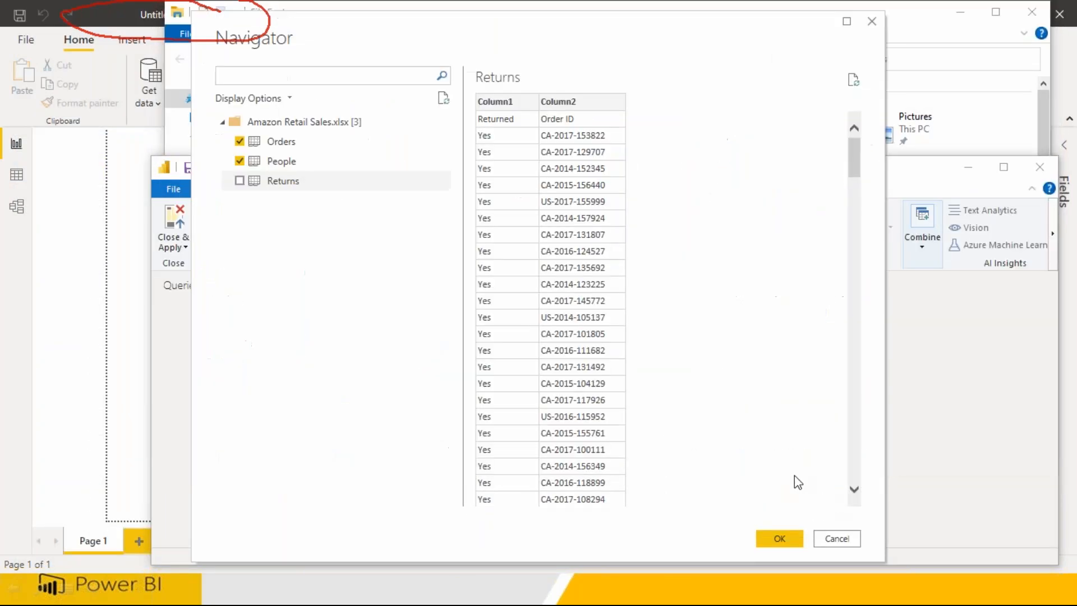
click(256, 189)
click(774, 538)
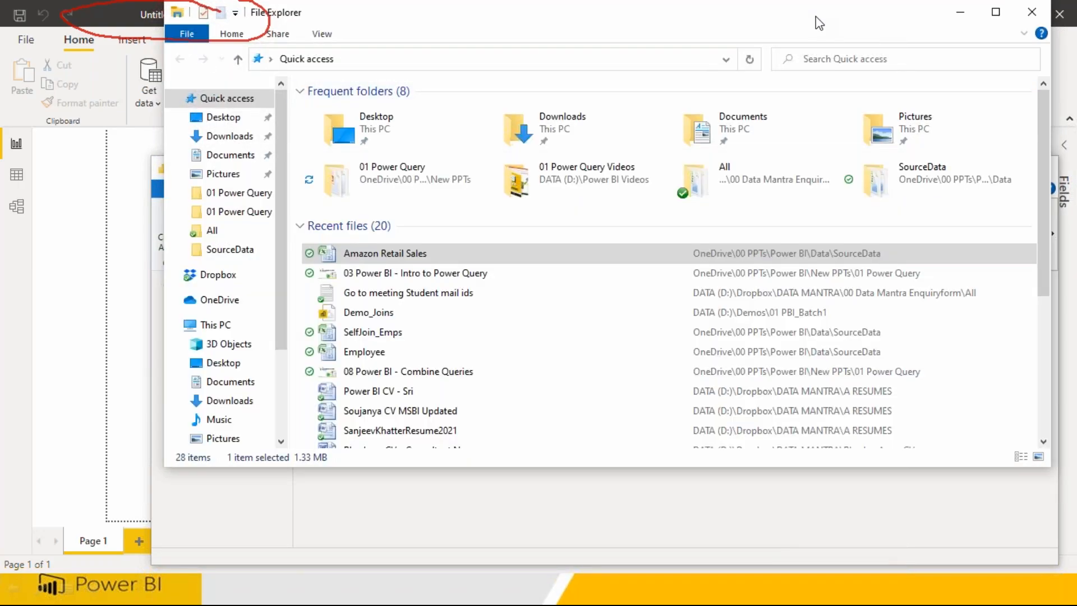
drag(815, 16, 753, 37)
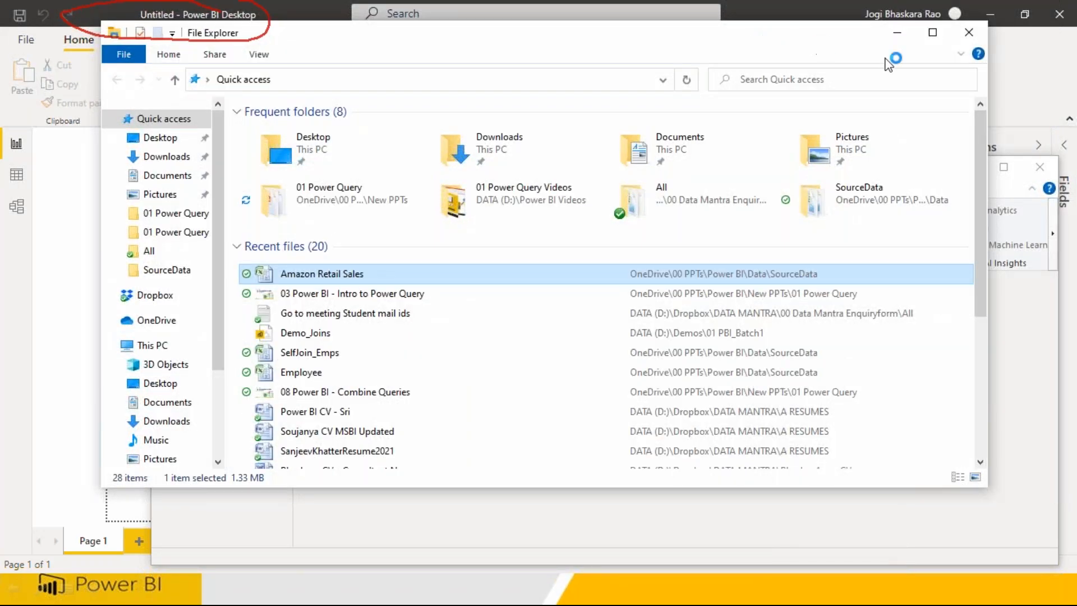
click(967, 37)
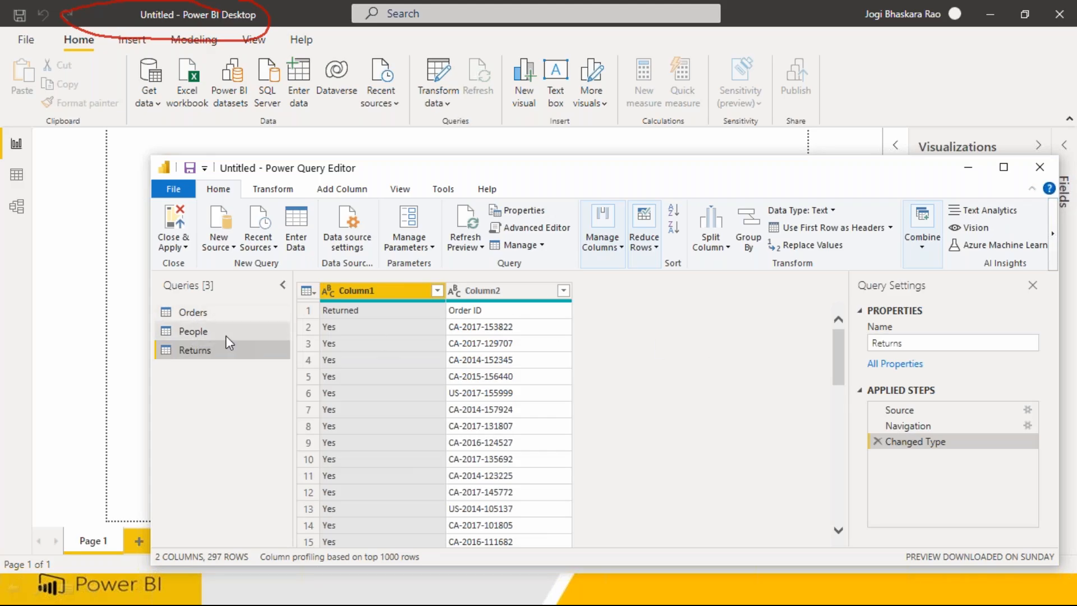
Step: Start a new SQL Server database source in Power Query Editor
drag(397, 164, 361, 119)
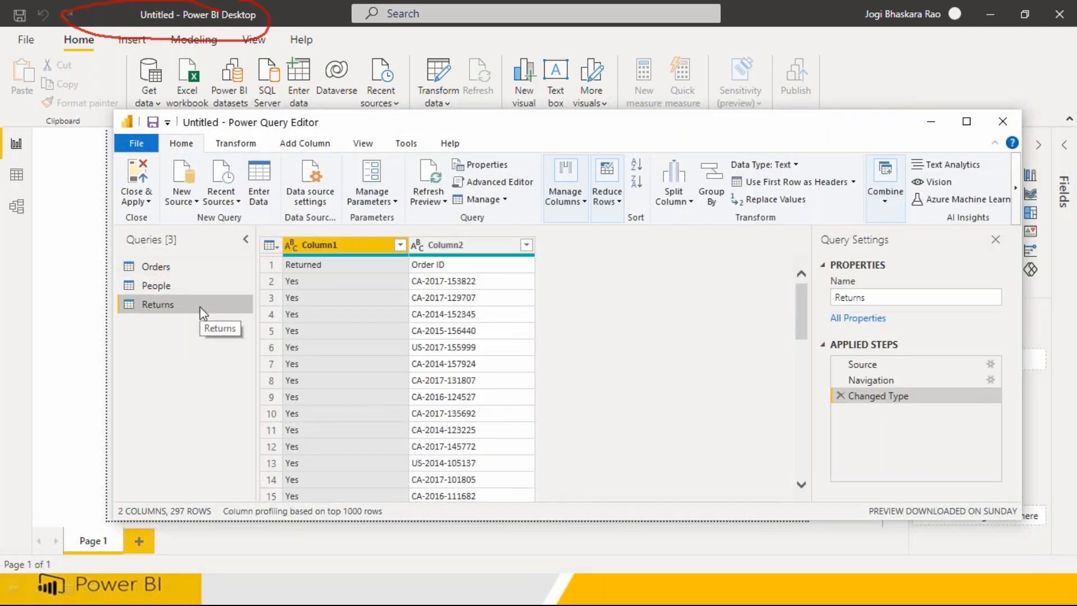
click(187, 208)
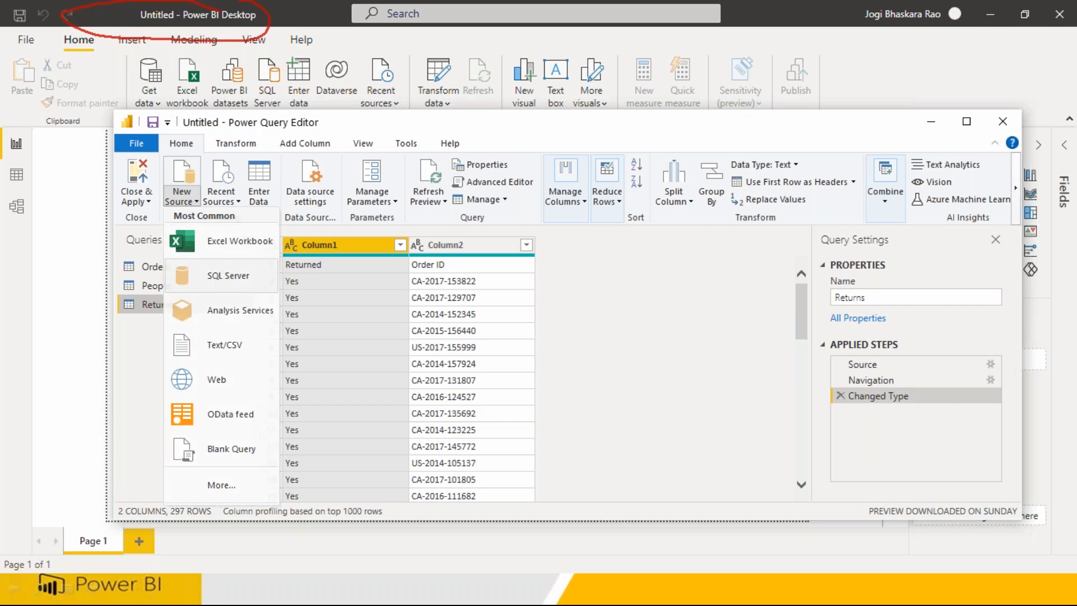
click(219, 278)
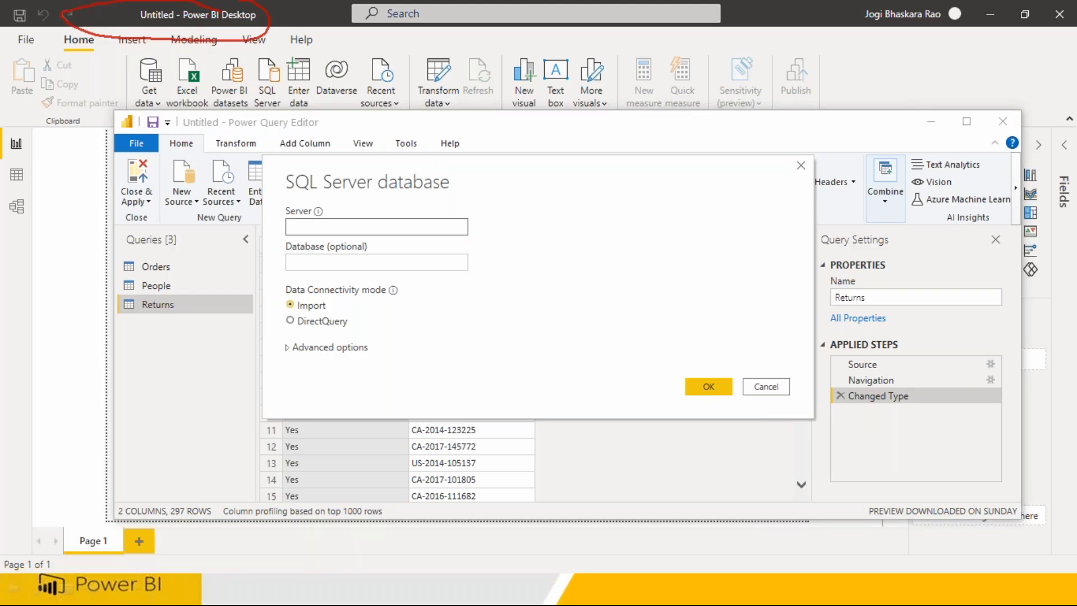
key(super)
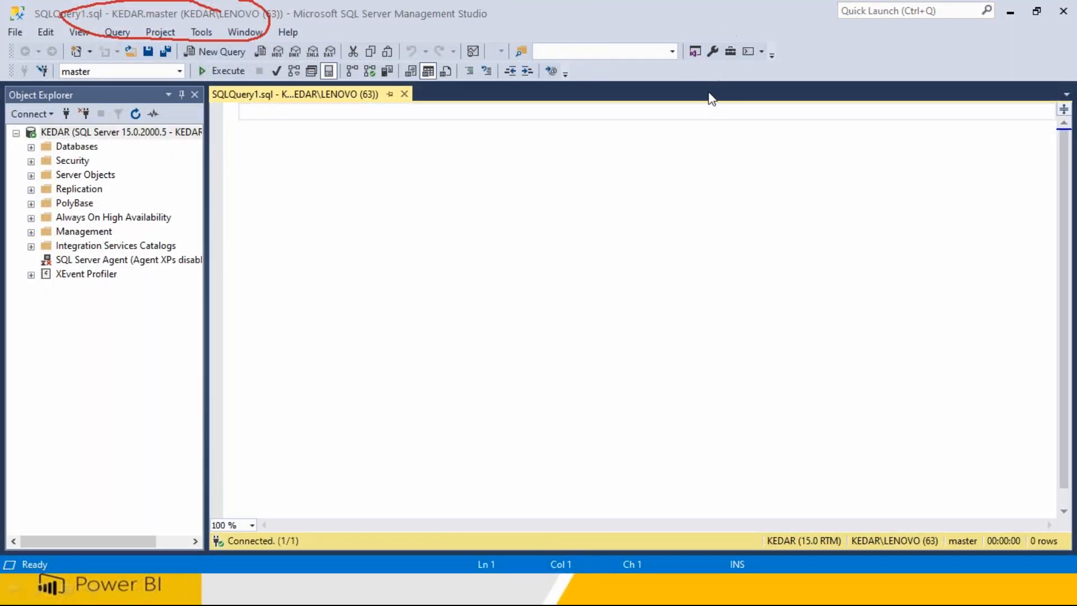
click(412, 136)
text(se)
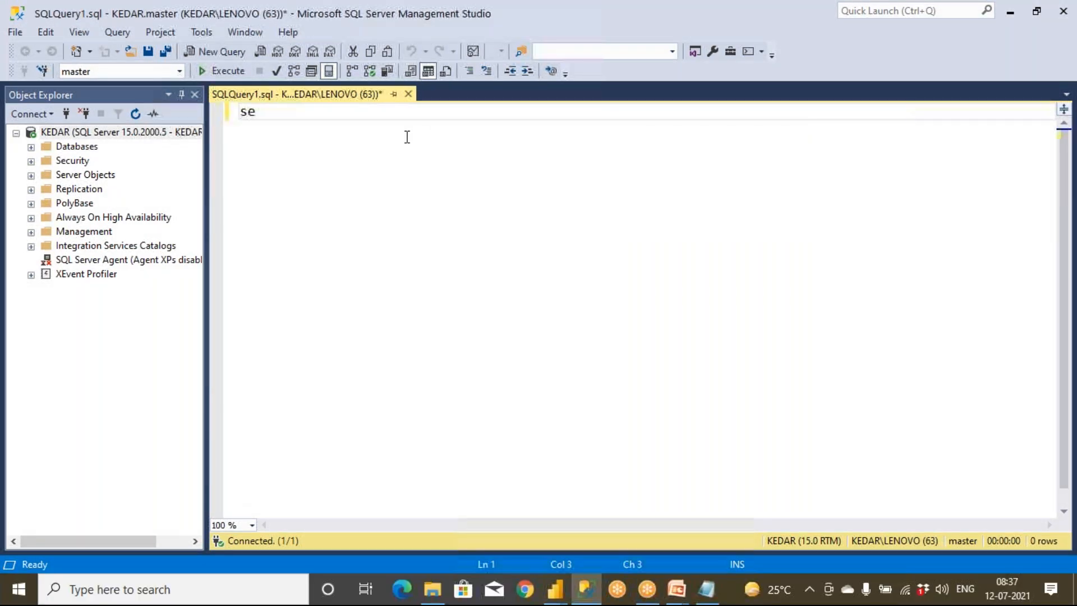
text(lect @@)
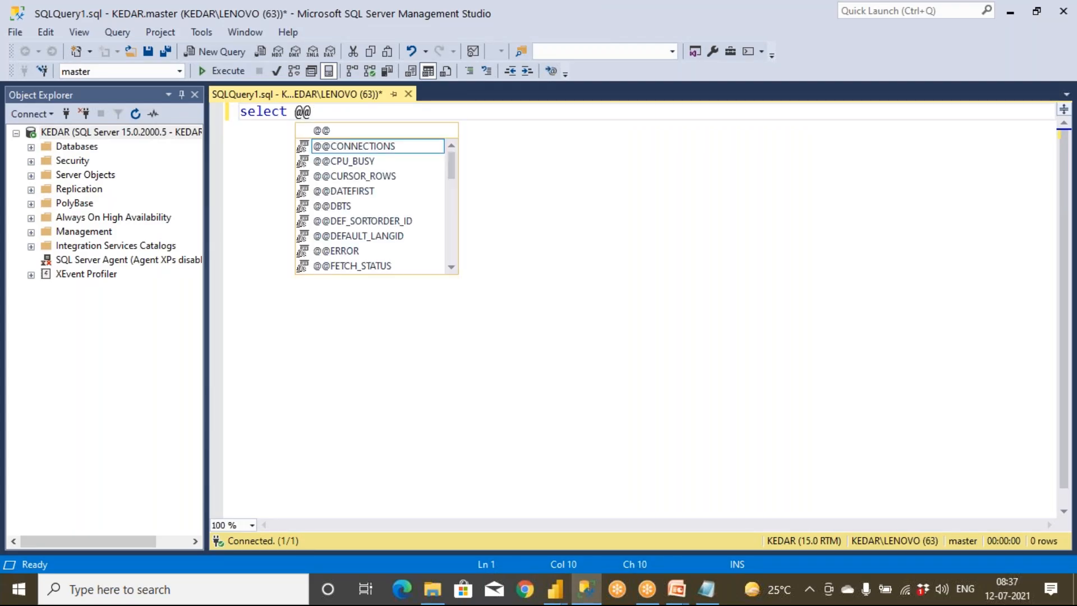
text(server)
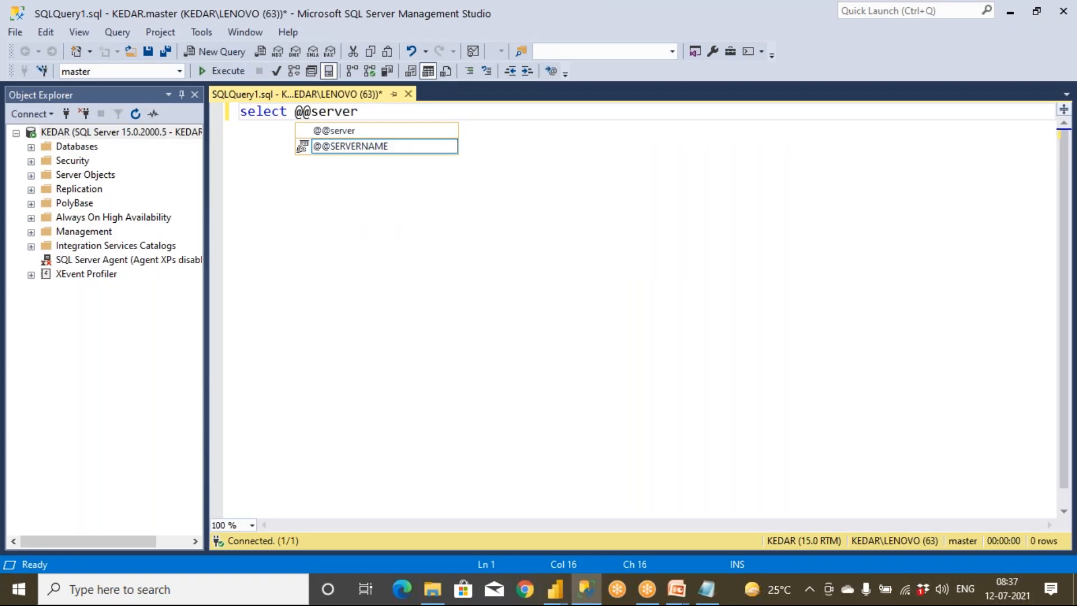
double_click(394, 146)
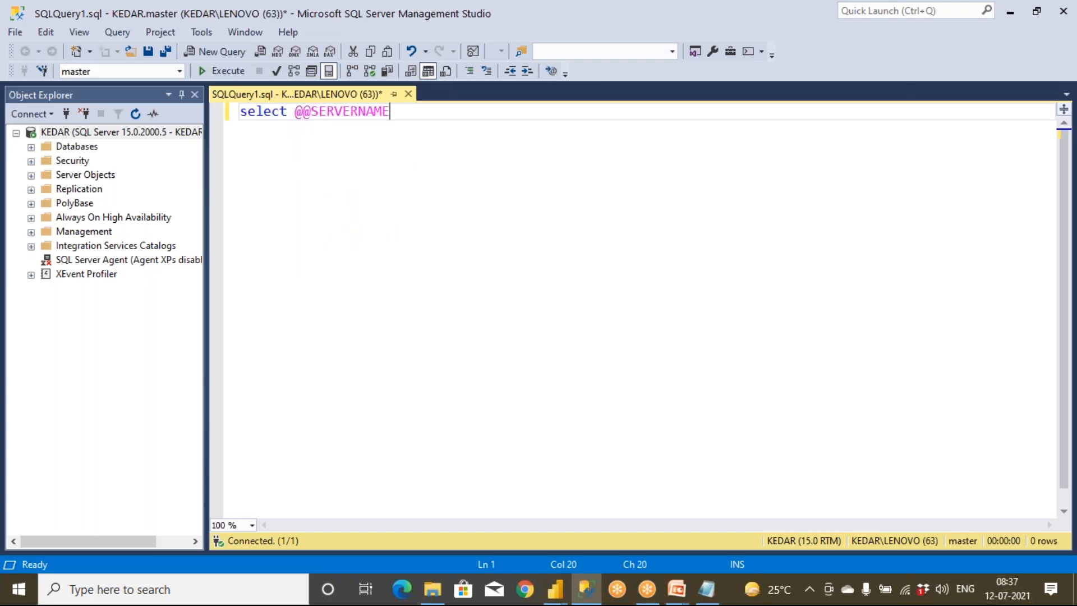
click(230, 71)
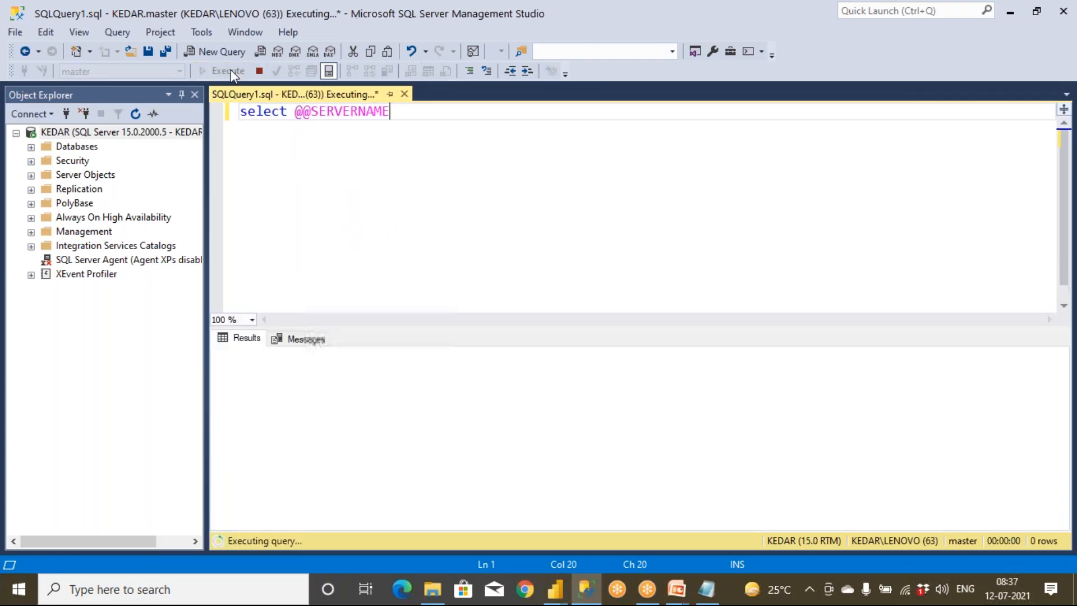
Step: Copy the server name from the query result and paste it as the server in Power Query Editor's SQL Server database dialog
drag(289, 112, 392, 112)
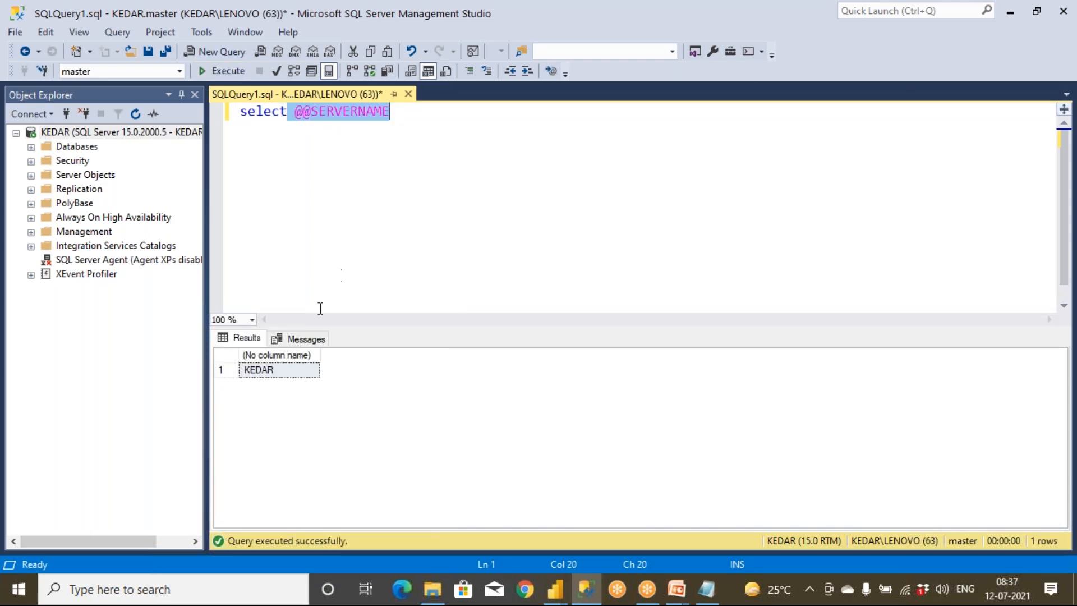
click(298, 374)
right_click(294, 368)
click(320, 378)
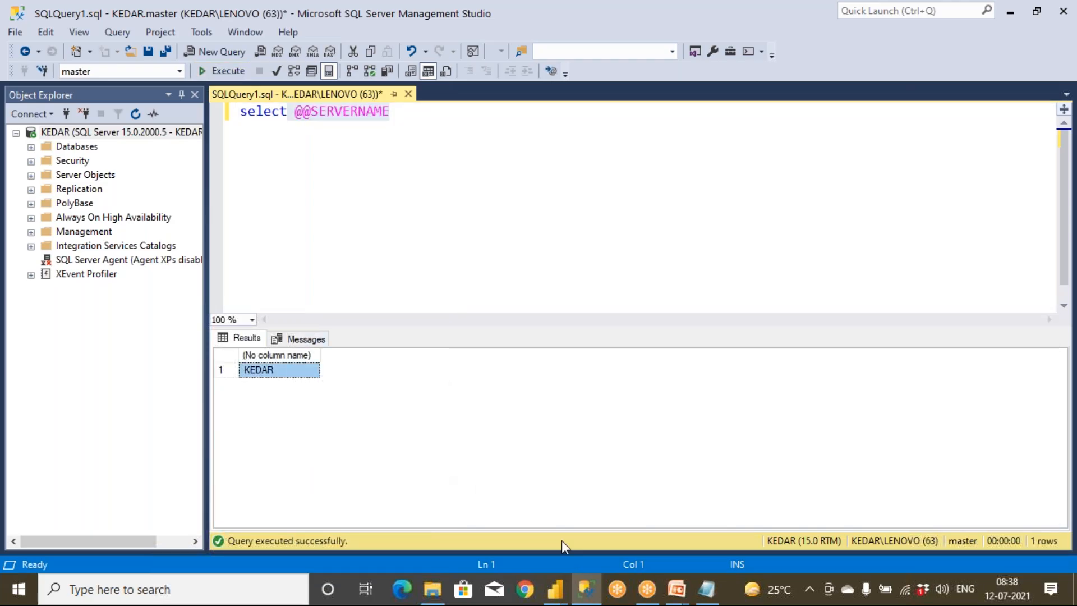
click(553, 589)
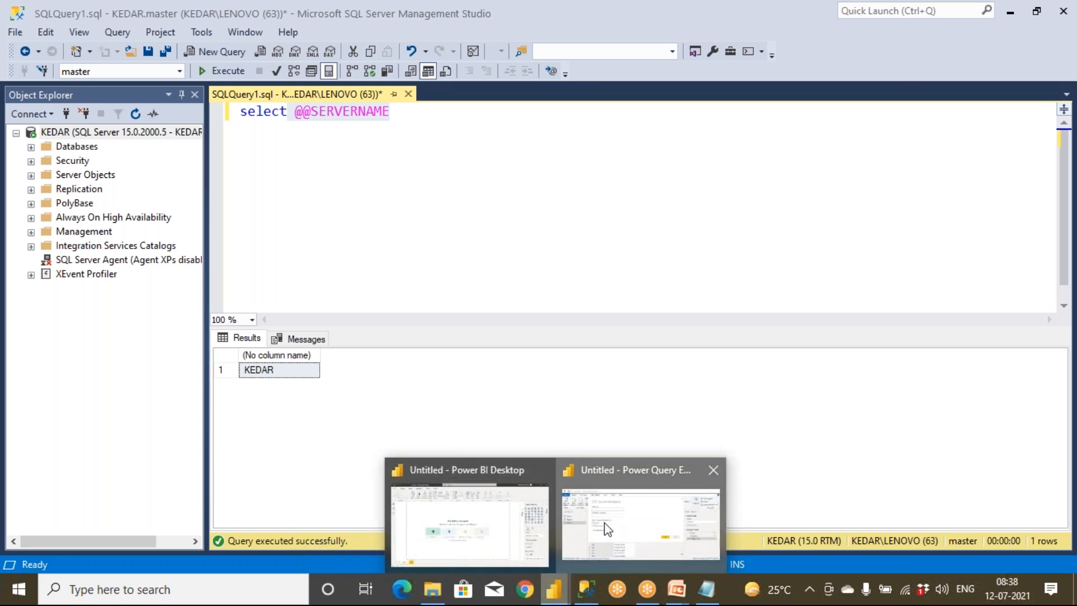
click(605, 530)
key(ctrl+v)
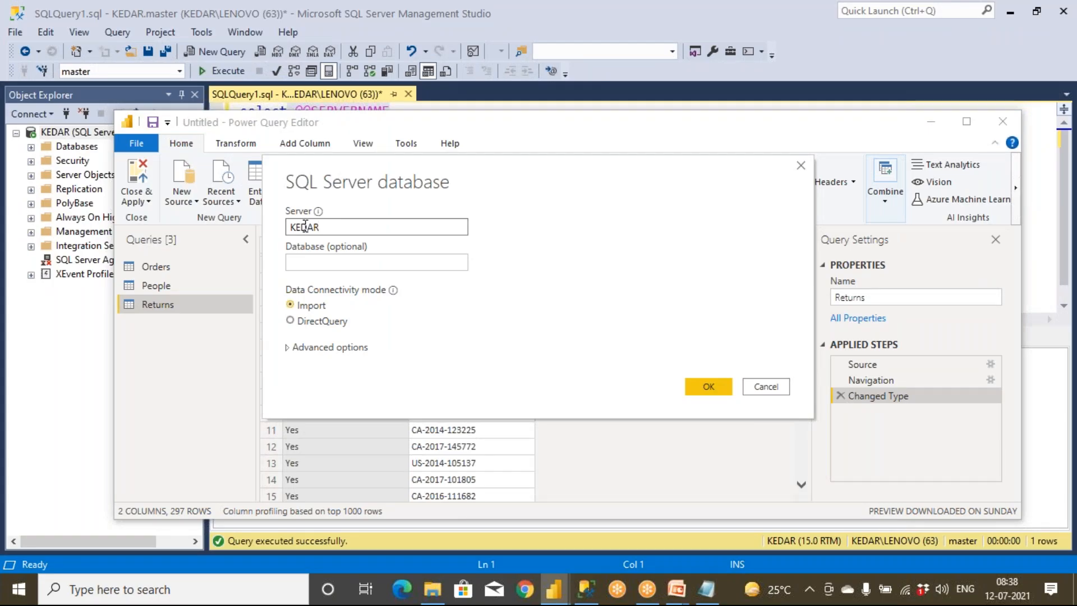
Step: Replace the server name in the SQL Server database dialog with a single dot (.)
key(BackSpace)
key(BackSpace)
key(BackSpace)
key(BackSpace)
key(BackSpace)
text(.)
Step: Switch back to SQL Server Management Studio and expand the tables of the AmazonDW database in Object Explorer
click(586, 589)
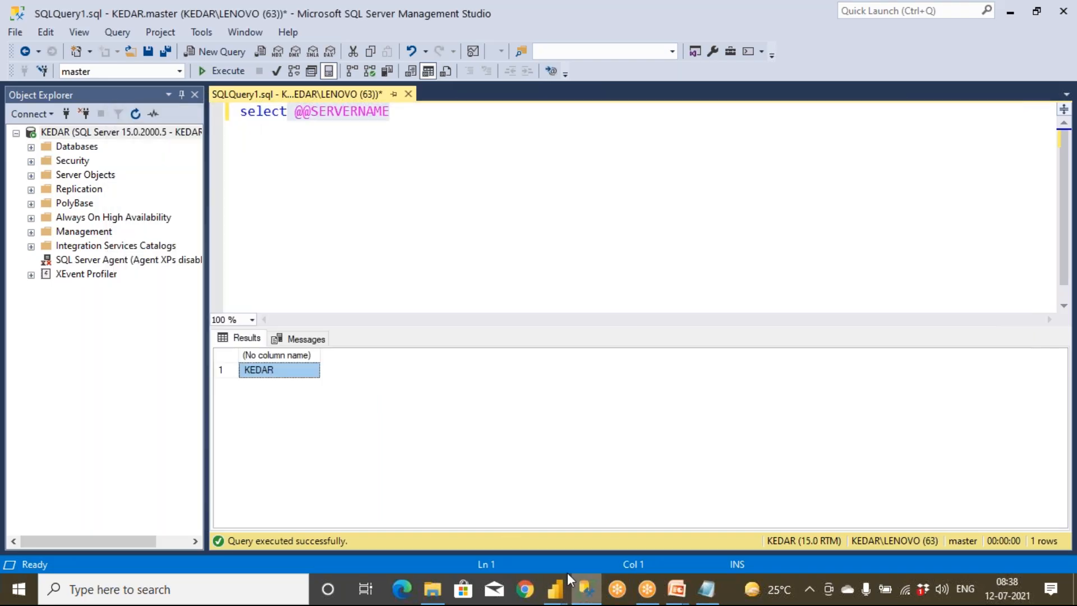
double_click(73, 147)
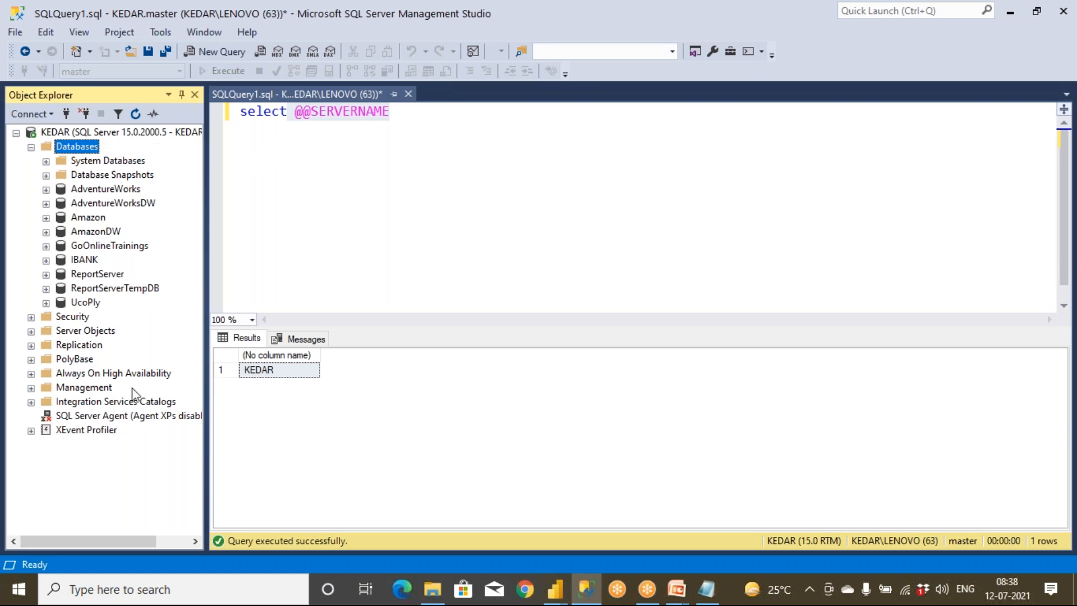
click(107, 233)
click(46, 232)
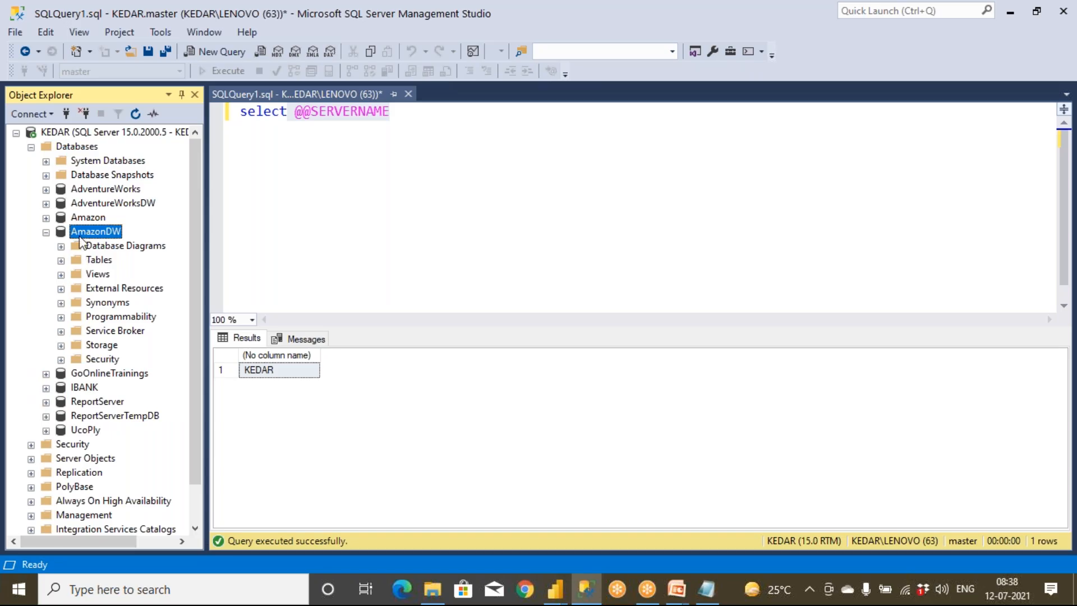
click(83, 218)
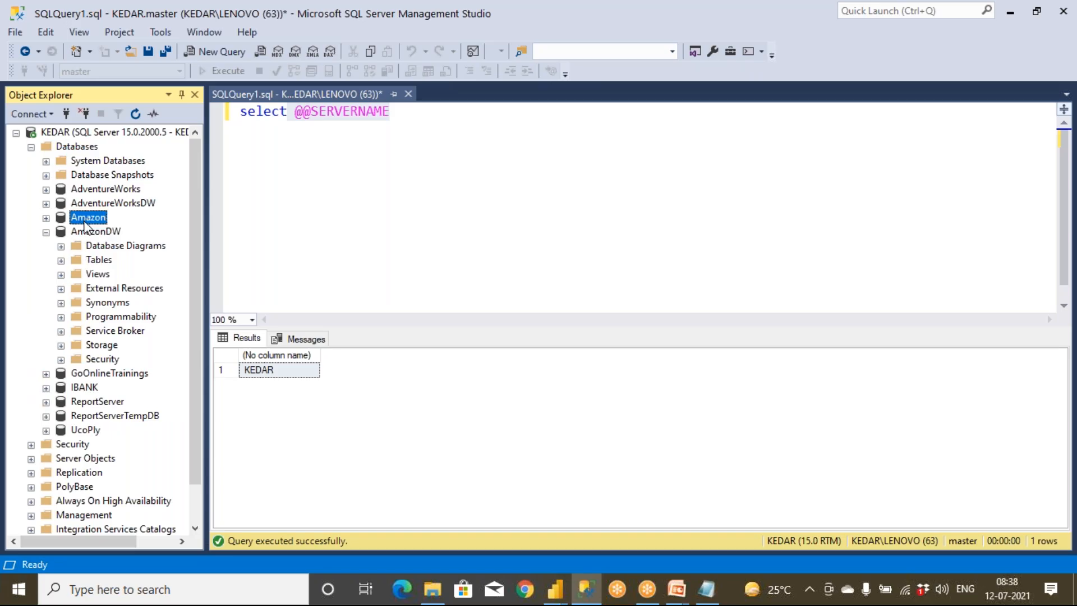
click(61, 261)
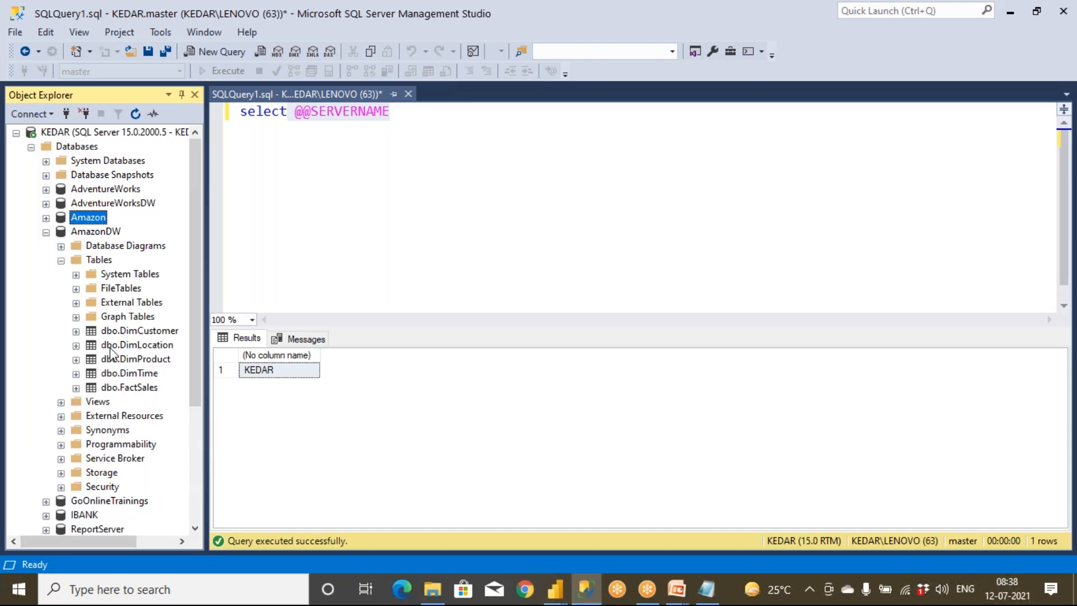
Step: Replace the server name query with "use AmazonDW" followed by "go", and execute it
click(270, 198)
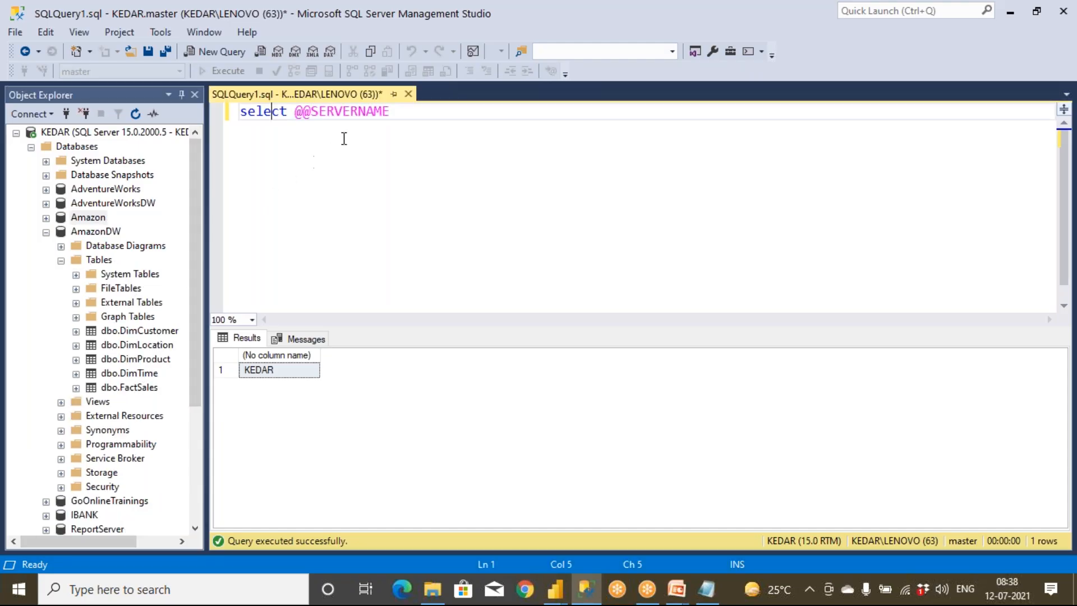
drag(420, 110, 238, 112)
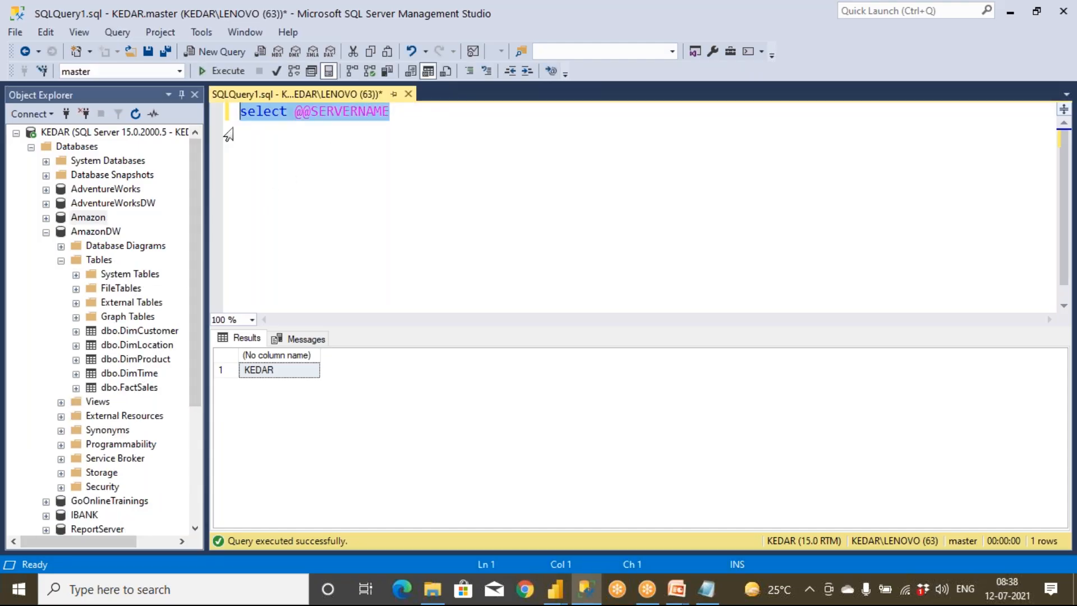
key(Delete)
text(use am)
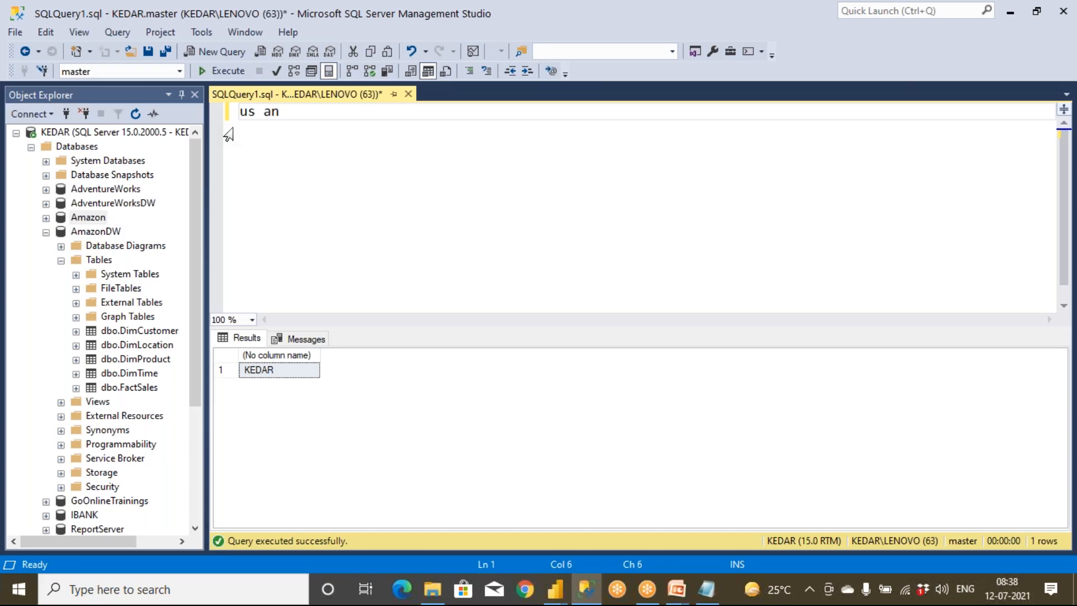
text(a)
key(Down)
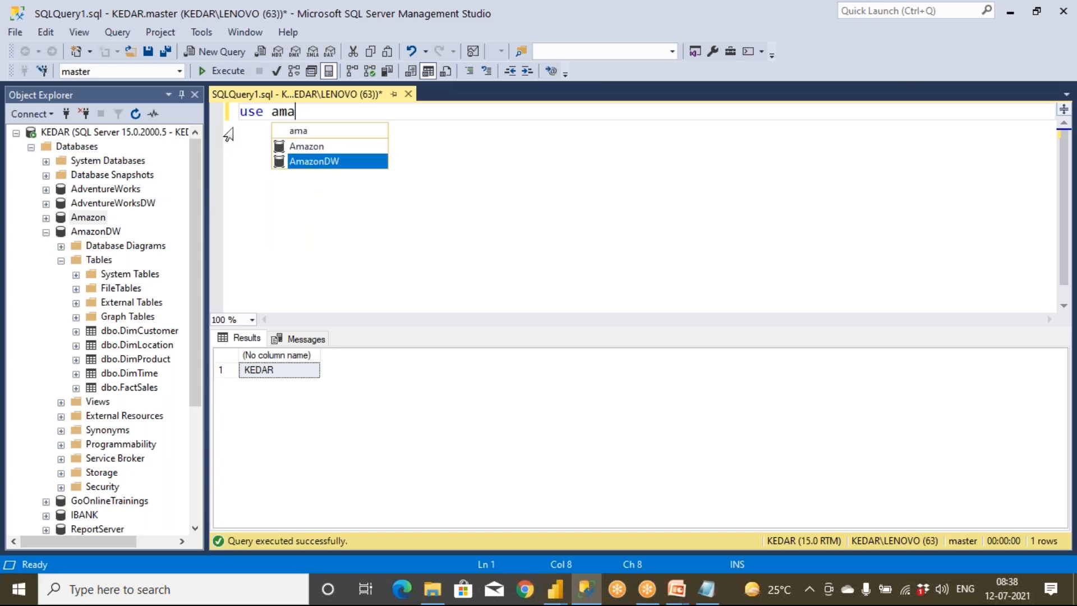
key(Return)
text(go)
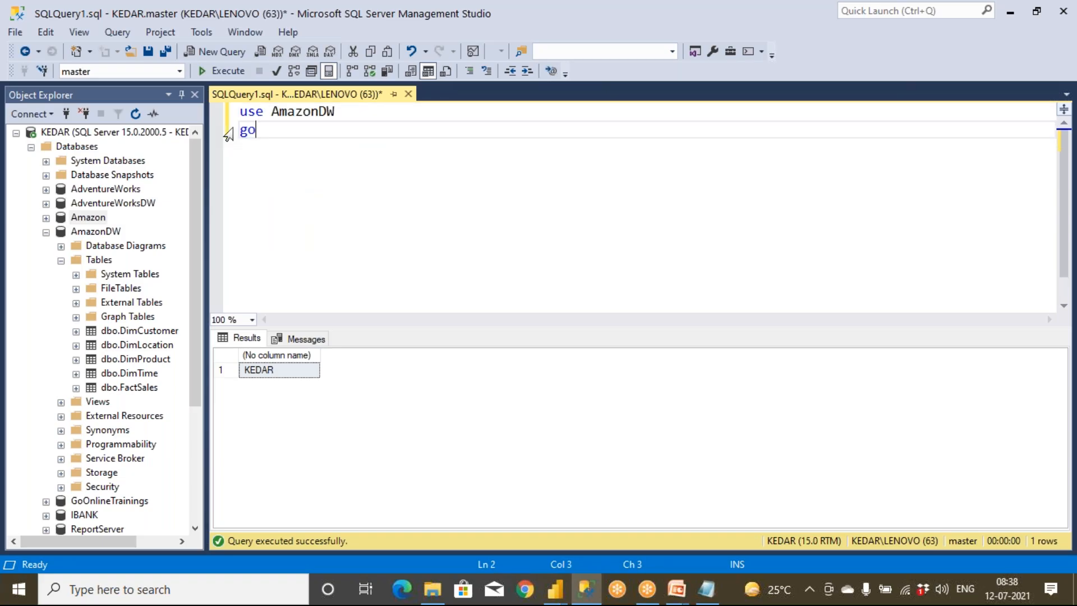
key(F5)
Step: Add the query select * from [dbo].[DimCustomer] below the go line, run it and review the rows through the last one
key(Return)
key(Return)
text(sel)
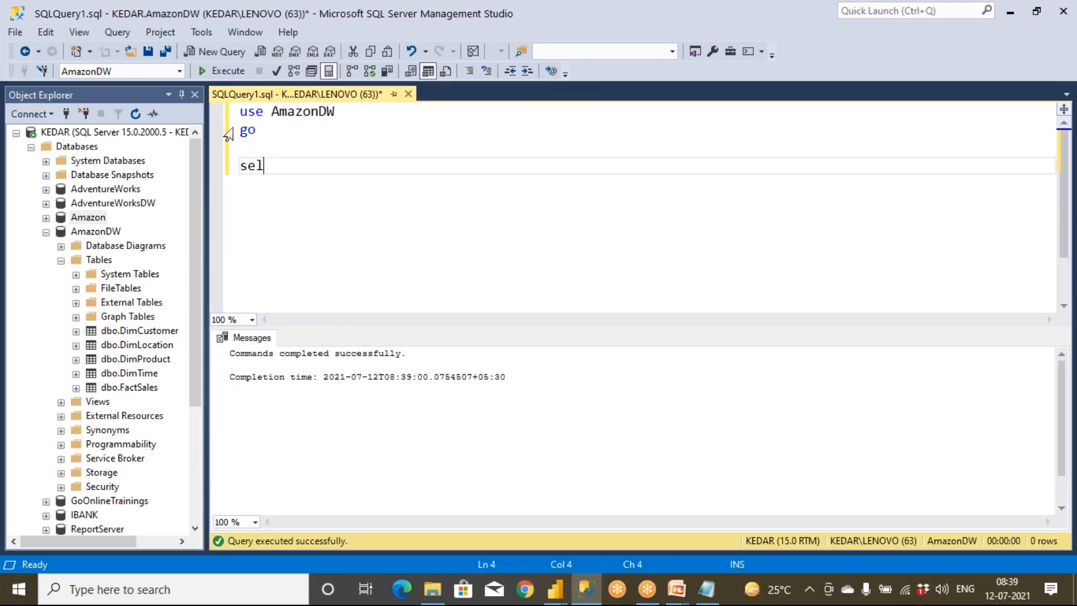
text(ect * from)
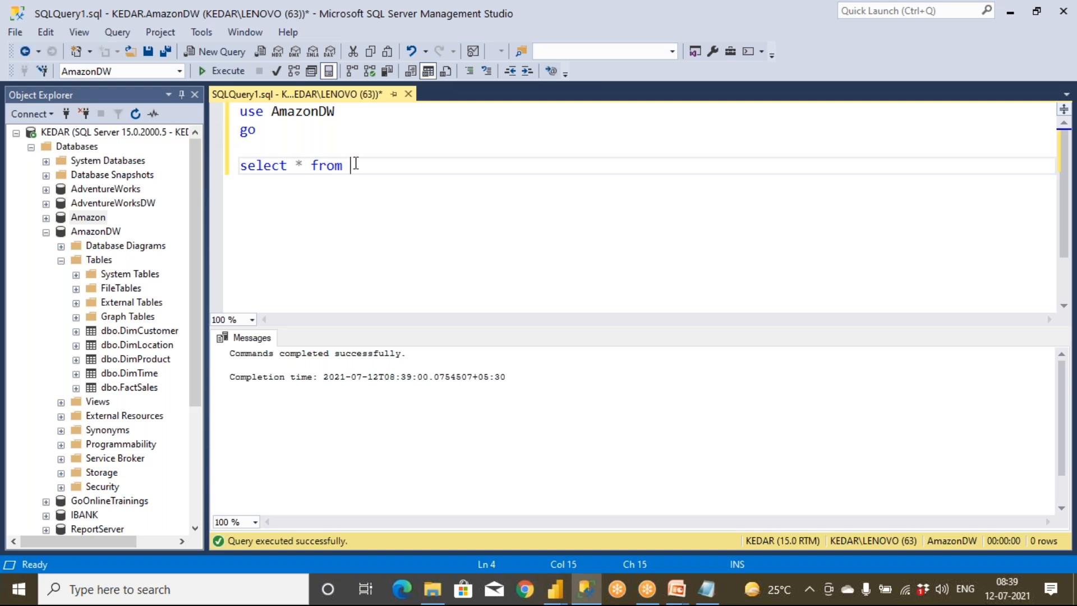
drag(350, 165, 229, 127)
click(329, 198)
click(353, 166)
drag(163, 333, 379, 219)
click(225, 72)
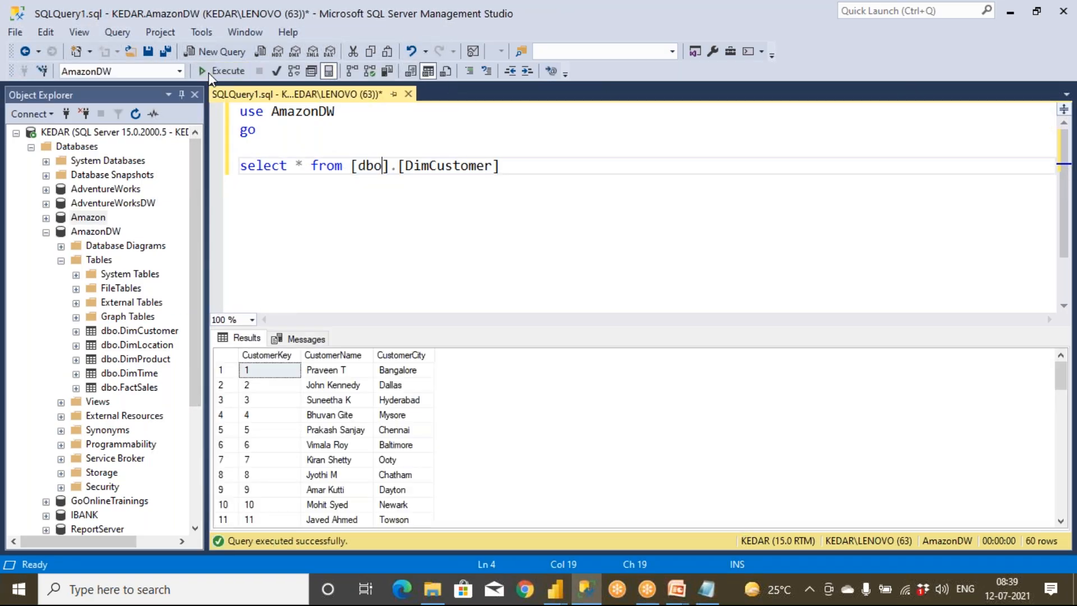
click(347, 389)
scroll(348, 392, down, 16)
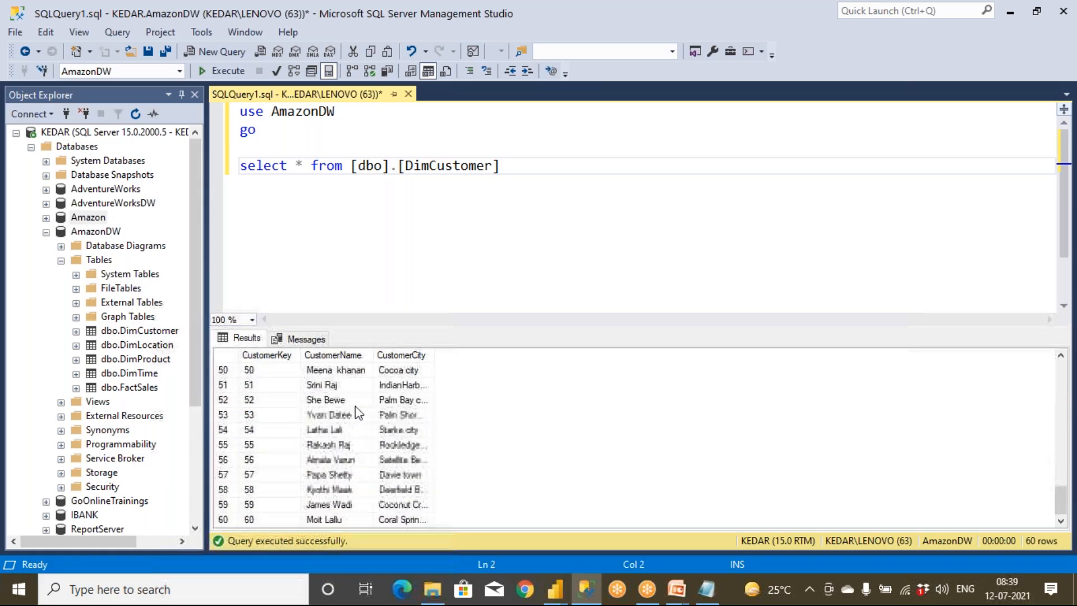
Step: Duplicate the DimCustomer query on a new line, change its table to [dbo].[DimProduct] and run only that line
drag(351, 165, 215, 179)
key(ctrl+c)
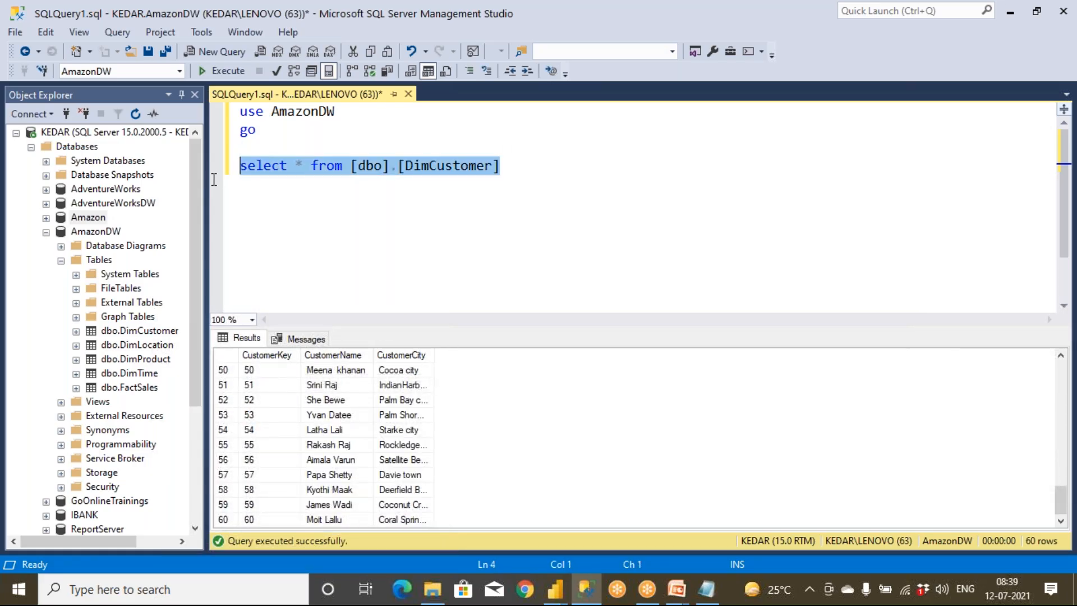
click(524, 166)
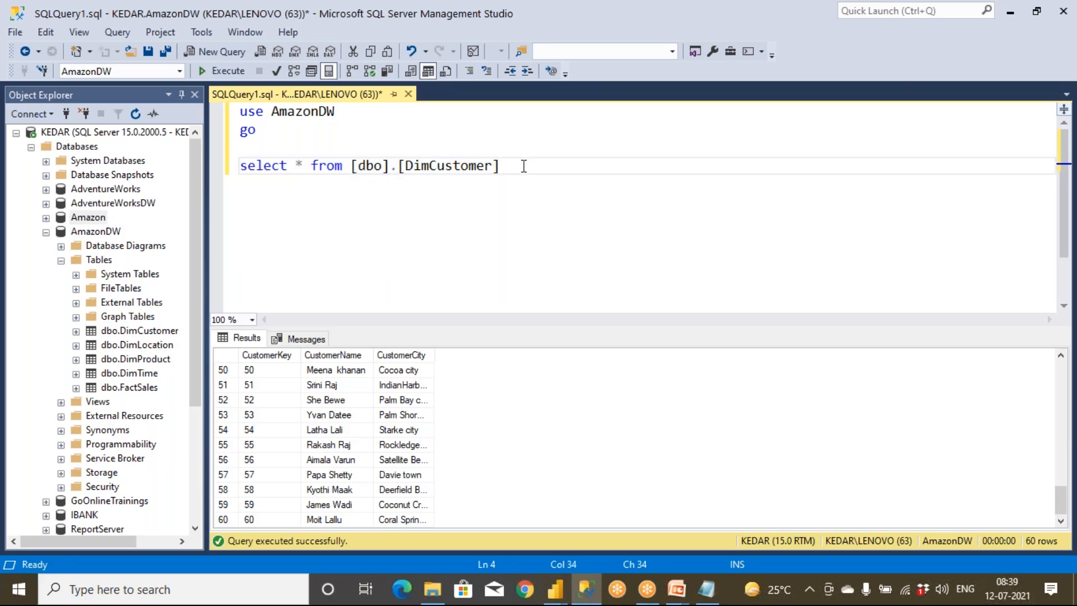
key(Return)
key(ctrl+v)
shift+click(351, 185)
key(BackSpace)
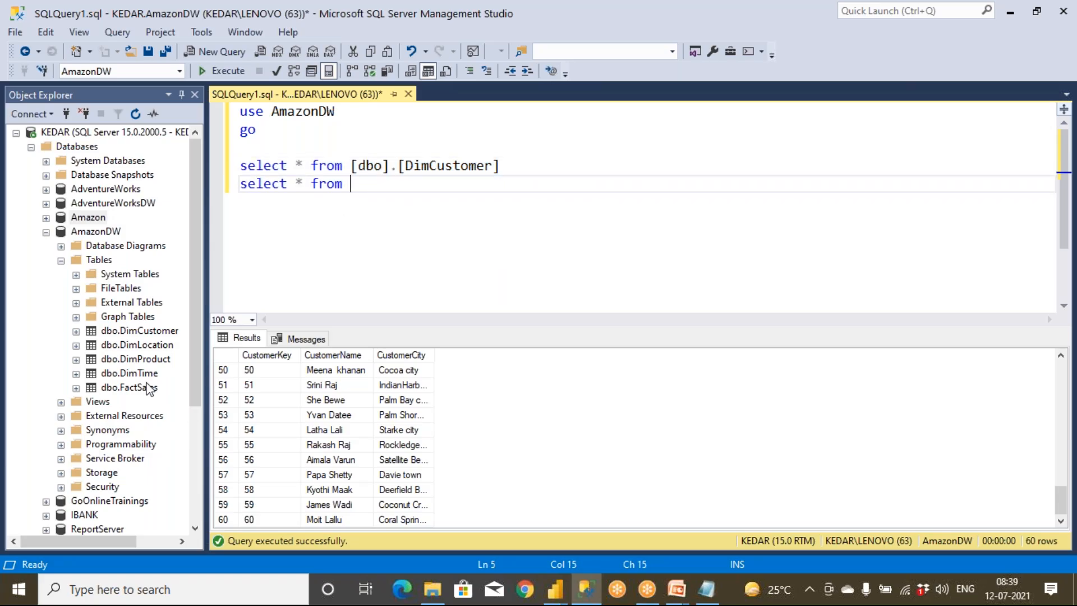
drag(157, 364, 378, 212)
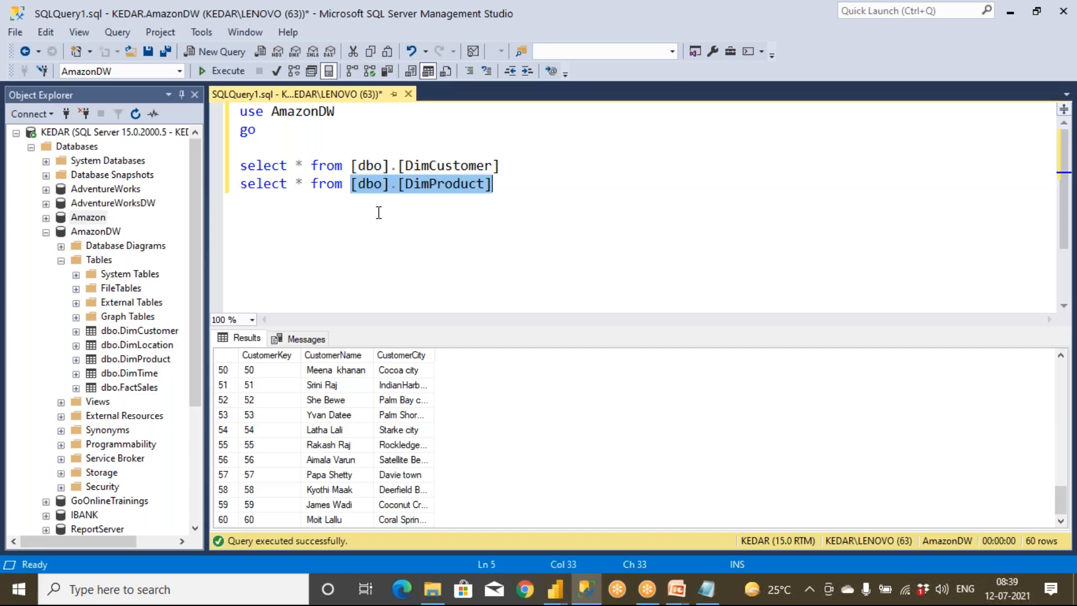
drag(492, 185, 178, 185)
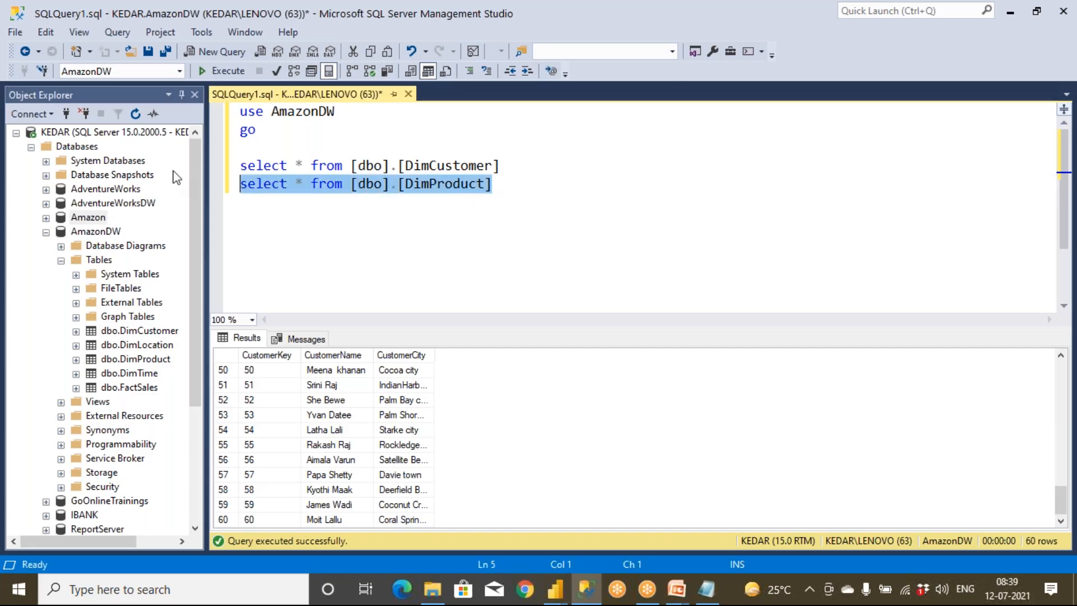
click(223, 71)
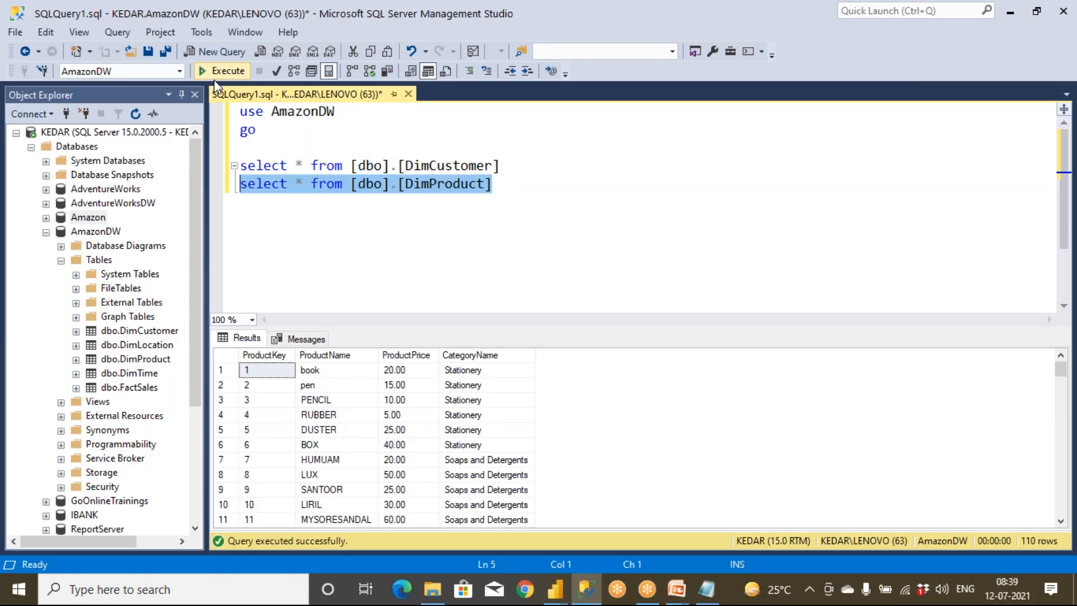
Step: Add a third query line, select * from [dbo].[DimTime], and run only that line
click(428, 248)
drag(505, 183, 204, 147)
drag(276, 133, 220, 116)
click(521, 191)
key(Return)
key(ctrl+v)
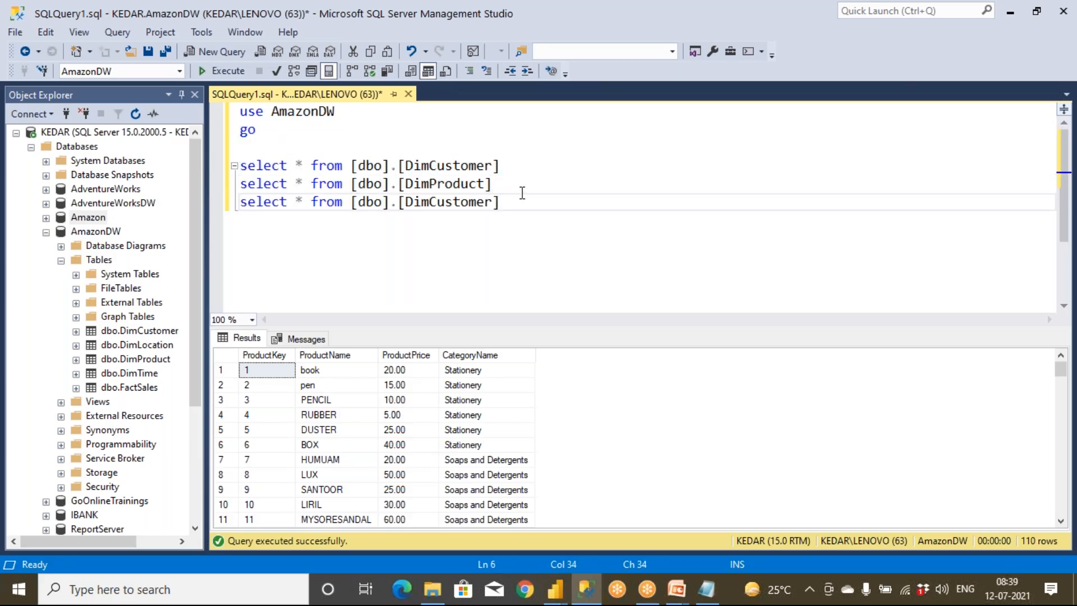
shift+click(347, 204)
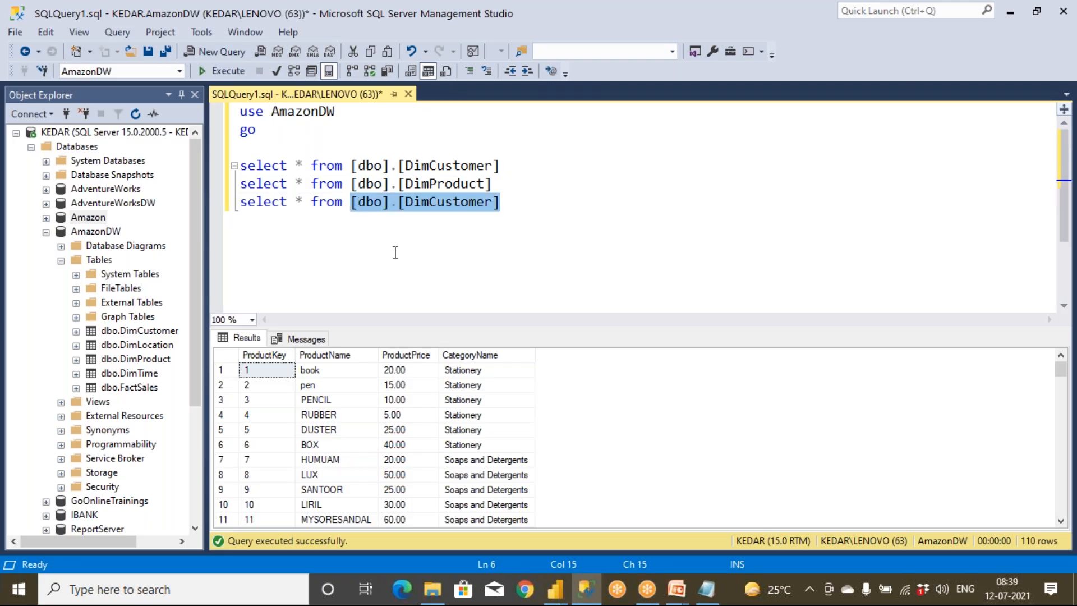
key(Delete)
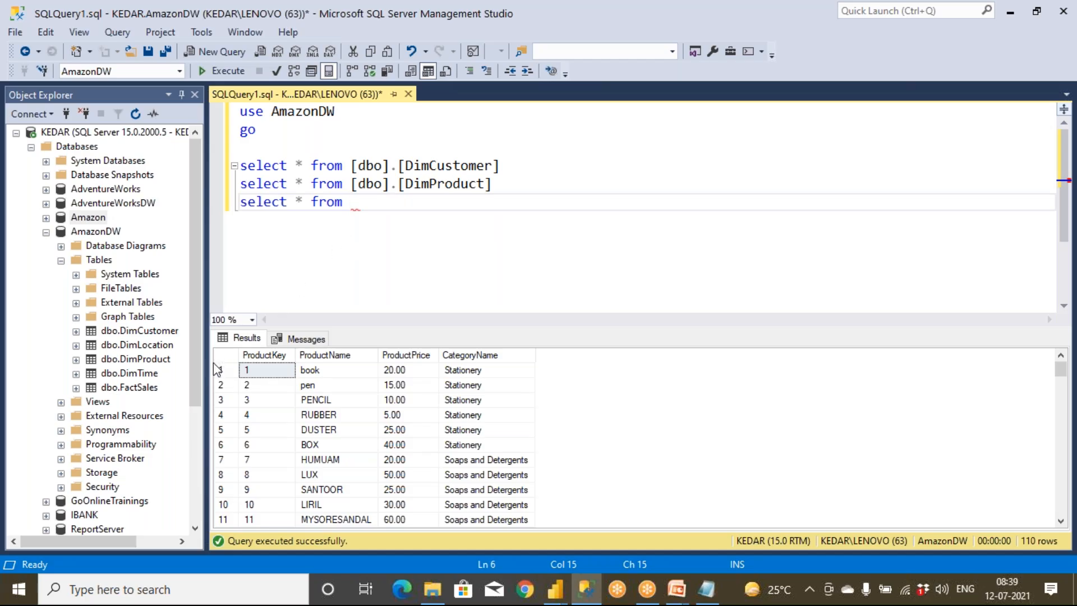
drag(129, 373, 376, 229)
click(376, 230)
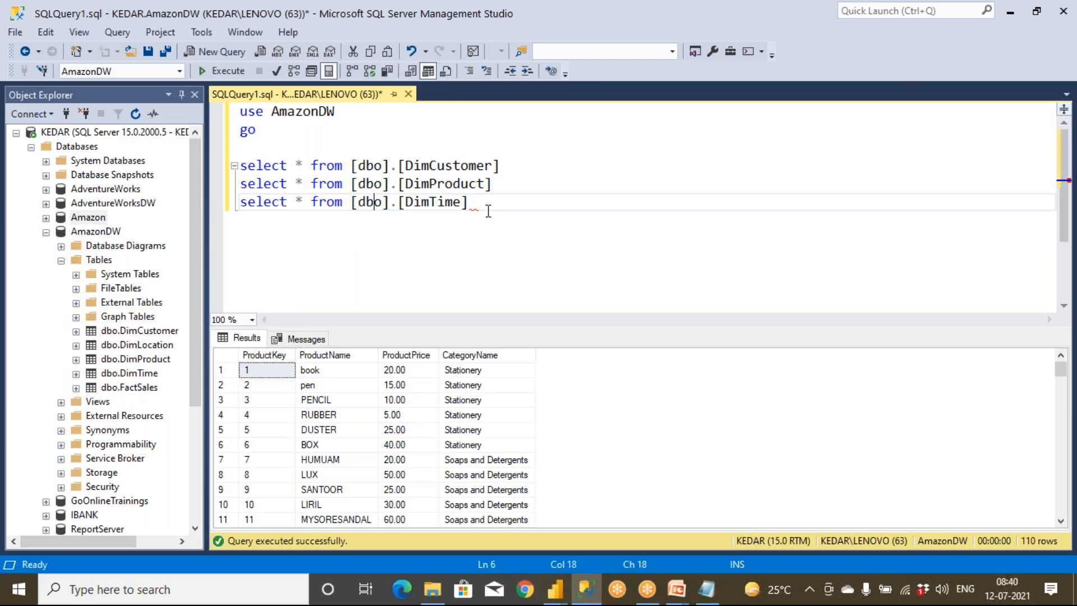
drag(474, 203, 239, 202)
click(222, 71)
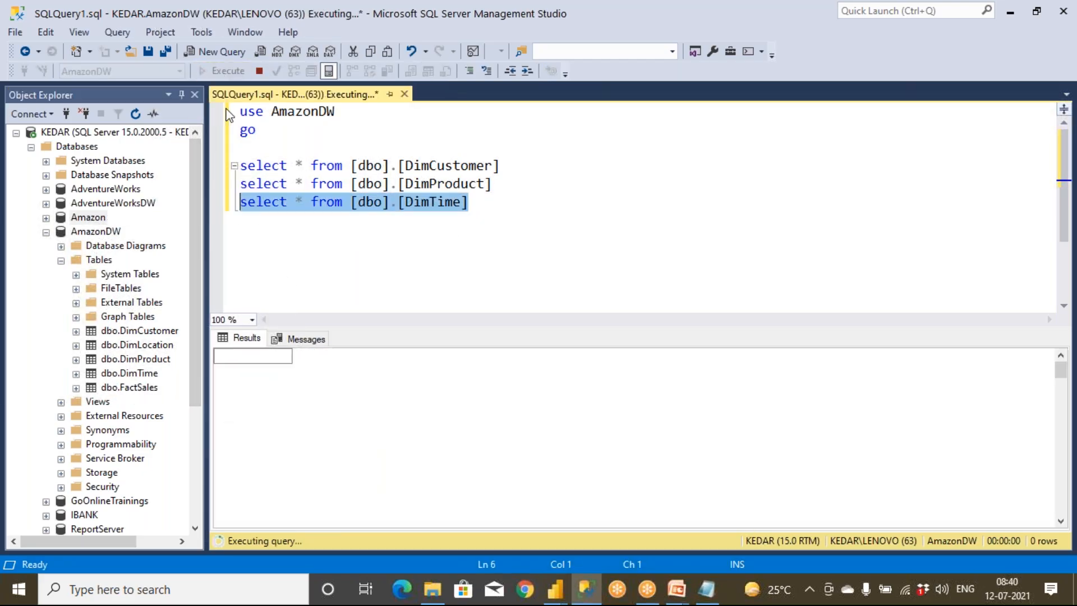
Step: Review the DimTime result columns FullDate, YearNo, SemNo, QtrNo, EngMonthName and TelMonthName
click(387, 355)
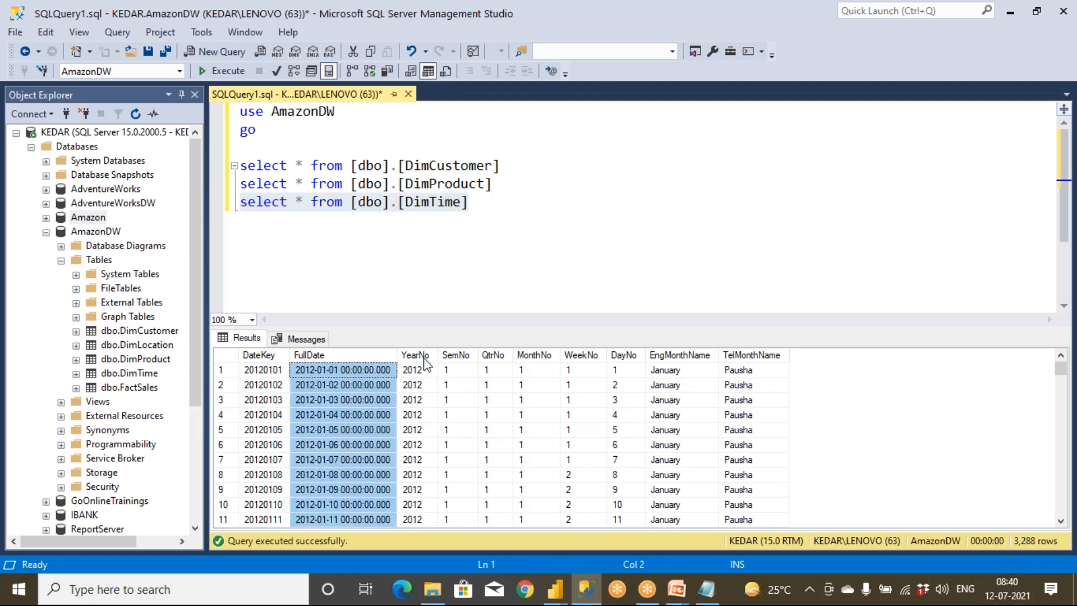
click(416, 355)
click(456, 355)
click(496, 357)
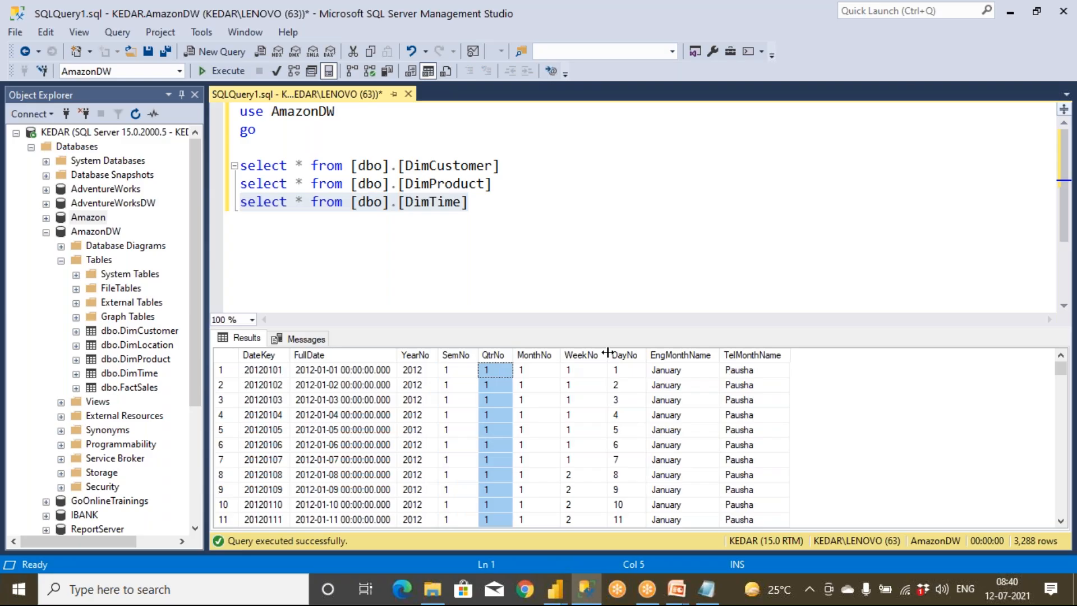
click(676, 357)
click(747, 359)
Step: Add a fourth query line, select * from [dbo].[FactSales], below the DimTime query and run only that line
click(510, 224)
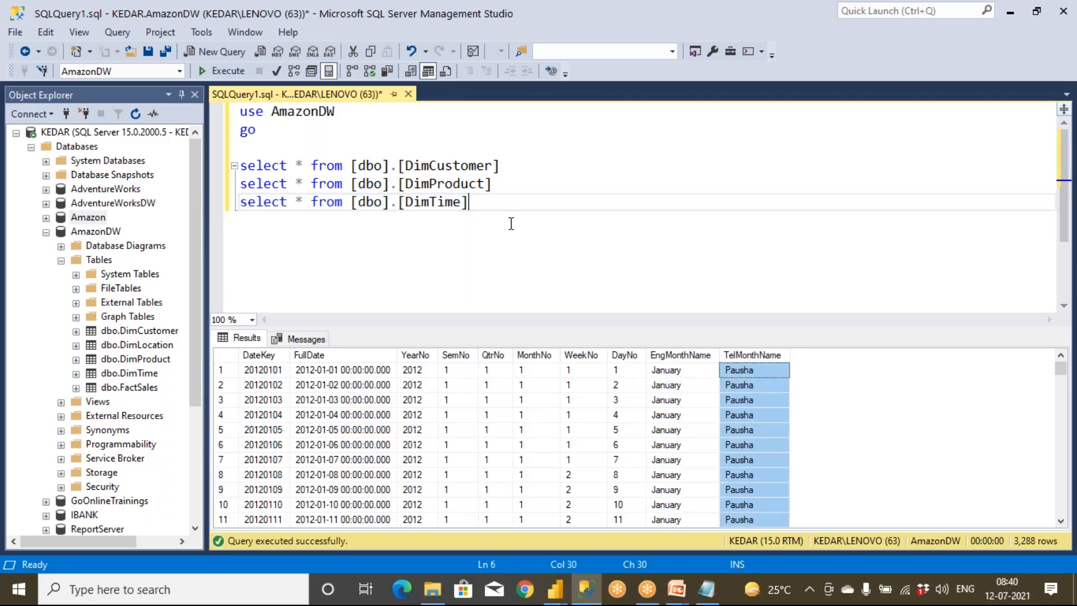
key(Return)
key(ctrl+v)
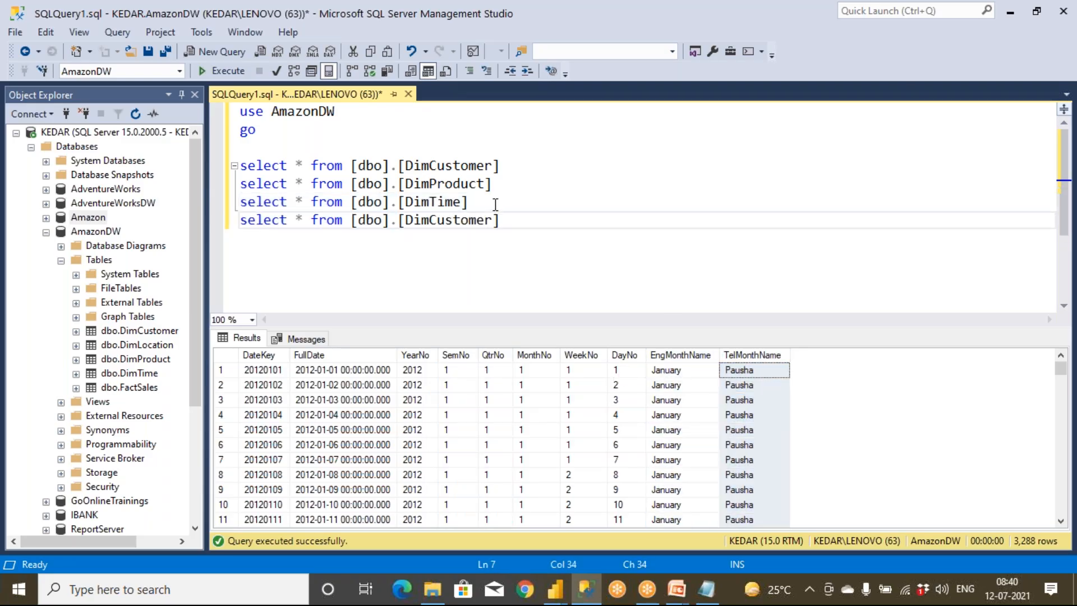
shift+click(351, 222)
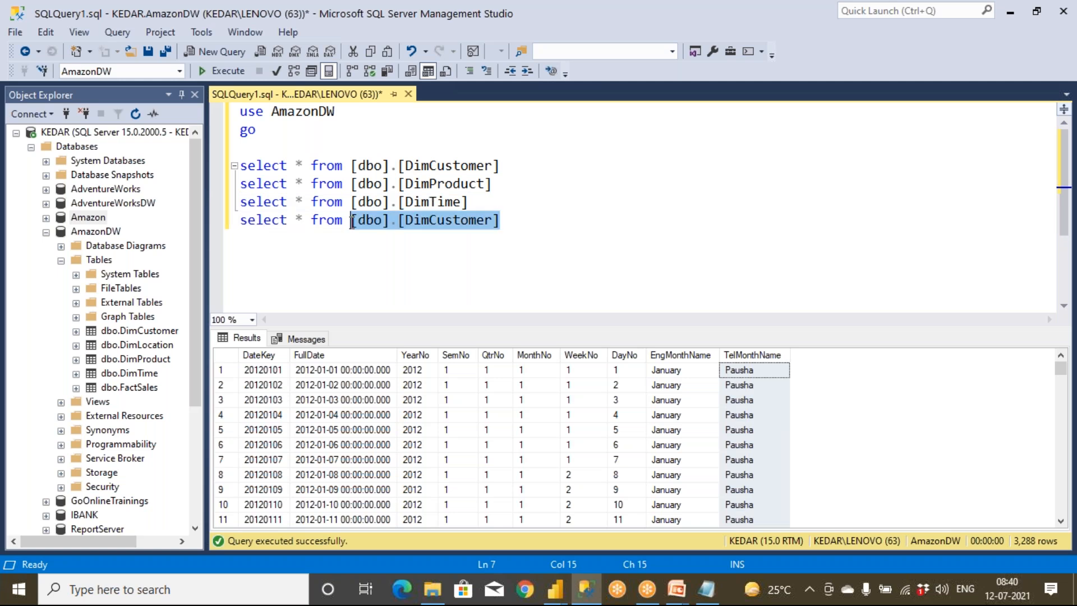
key(BackSpace)
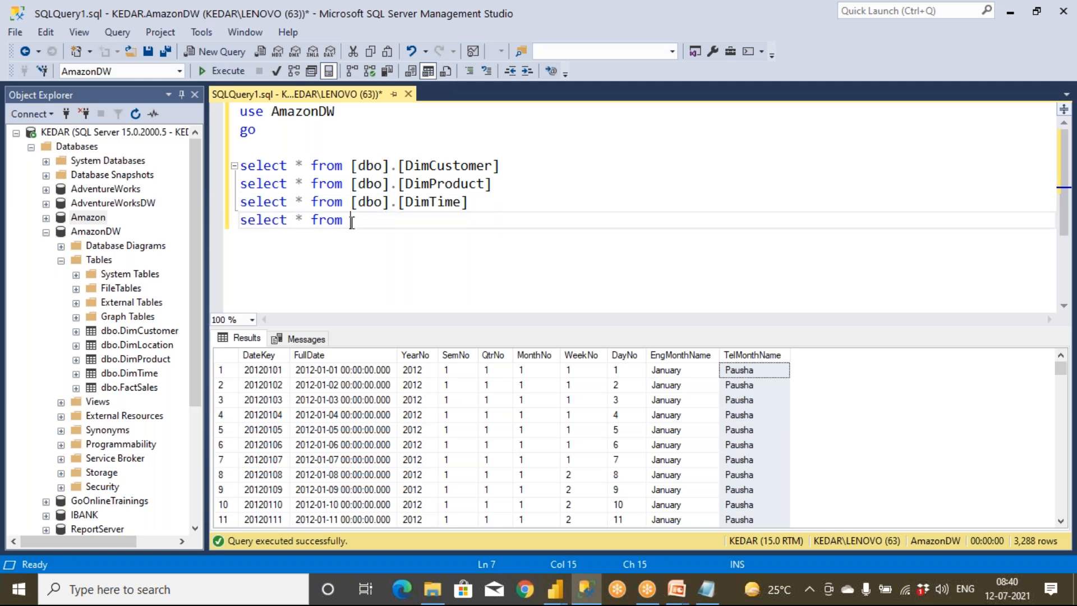
drag(88, 217, 421, 258)
drag(486, 222, 240, 221)
click(219, 70)
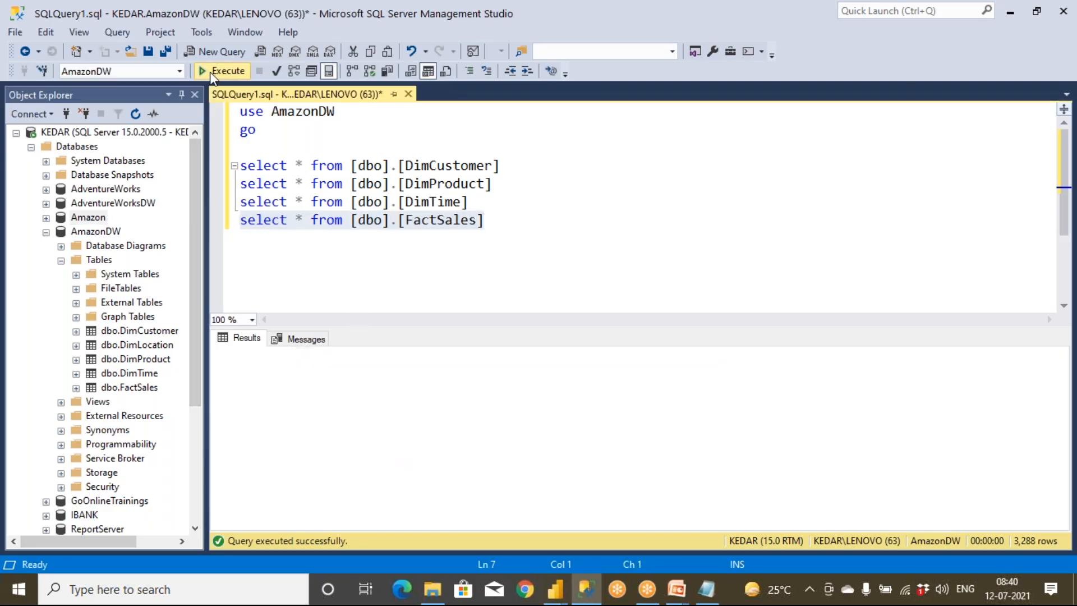
Step: Examine the AmazonDW dimension and fact tables and the FactSales key, quantity, amount and delivery date columns
click(87, 232)
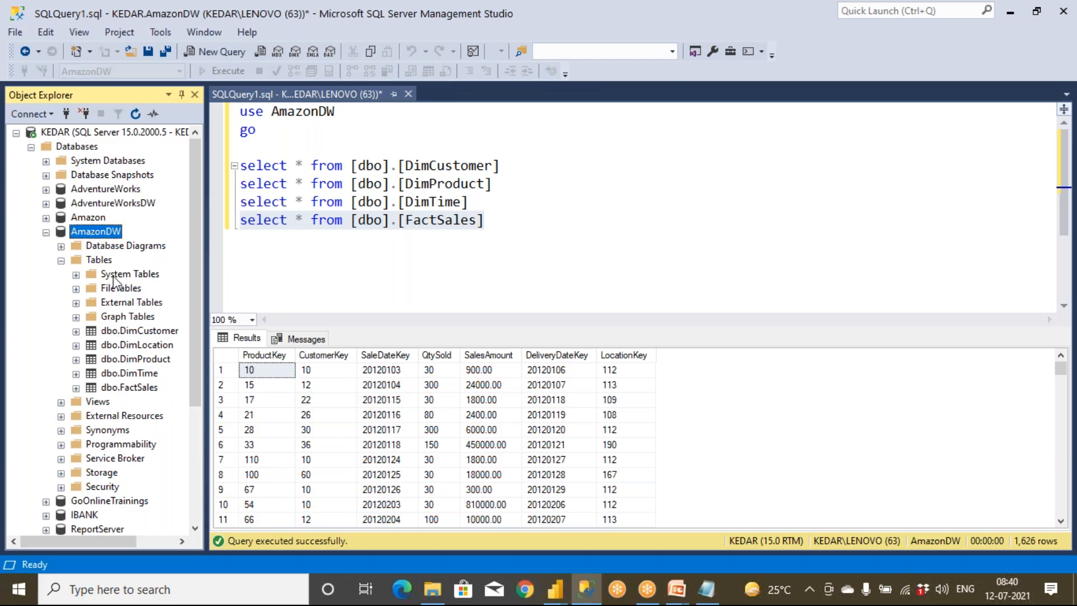
click(137, 333)
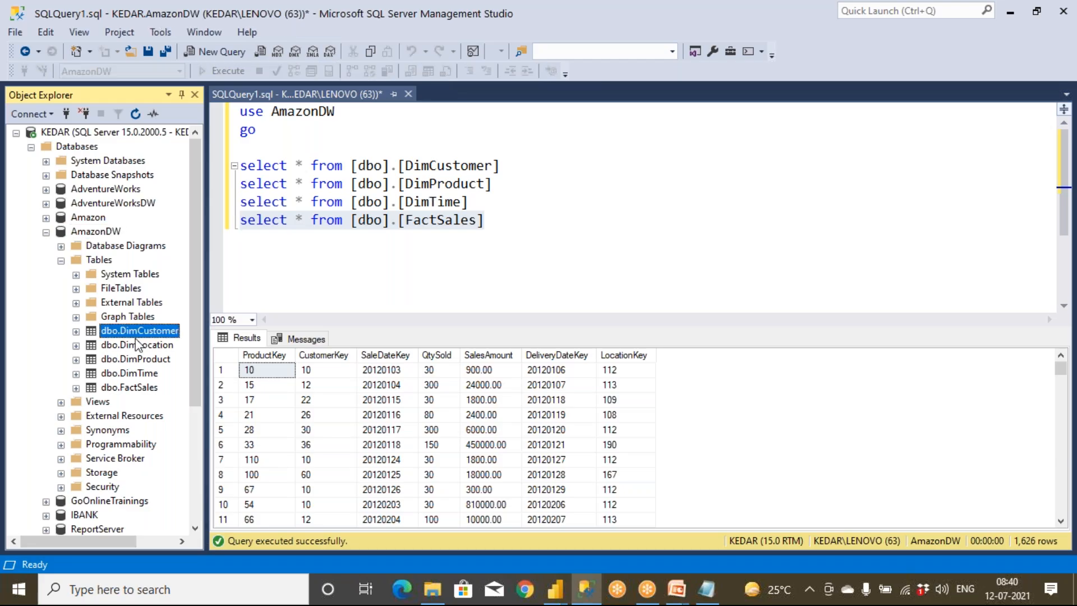
click(153, 391)
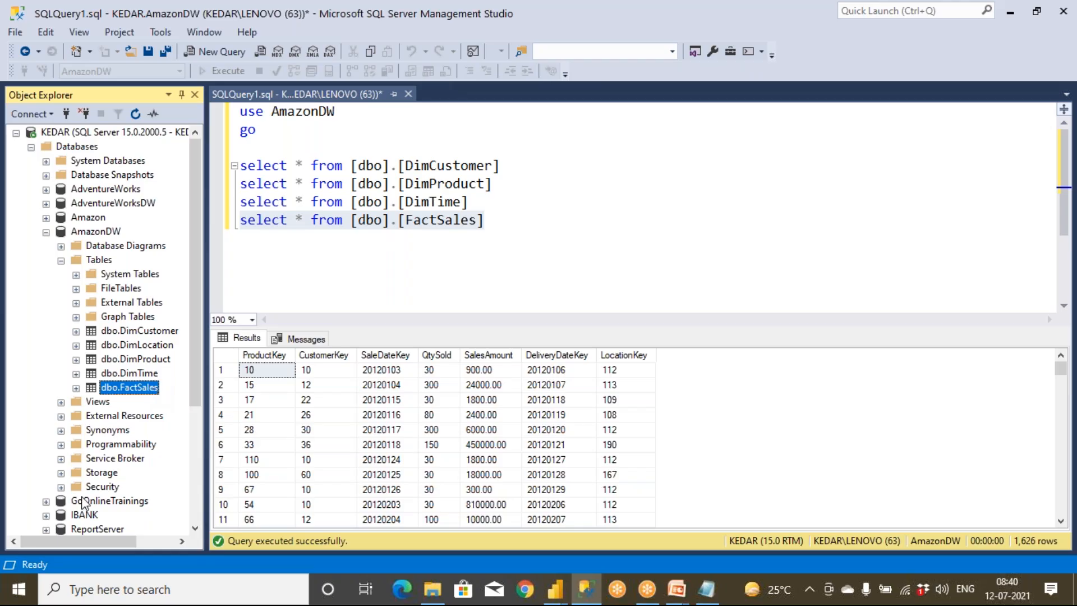
click(335, 355)
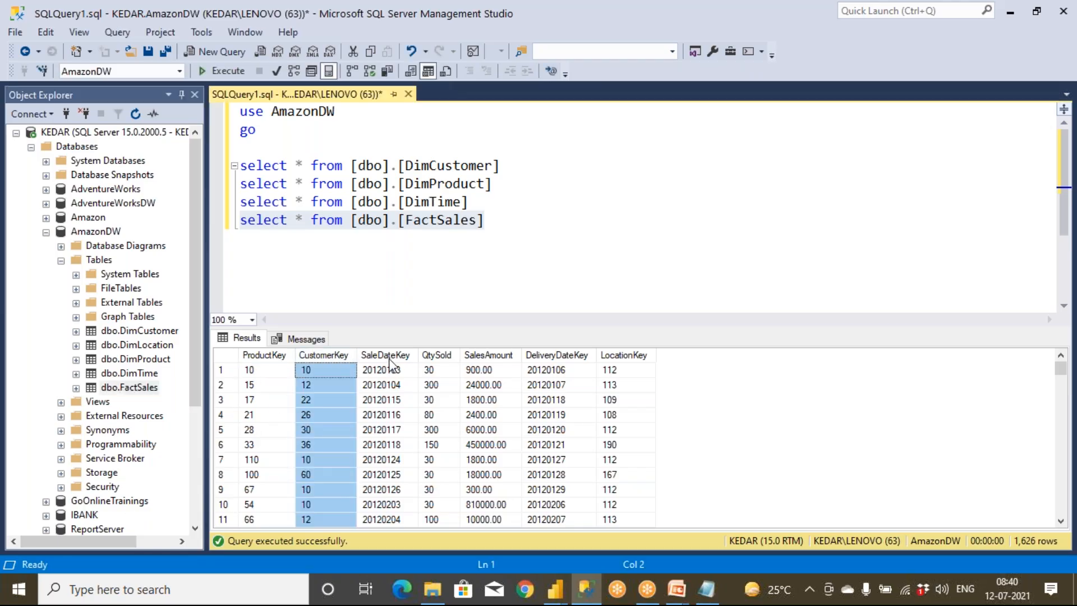
click(410, 360)
click(439, 371)
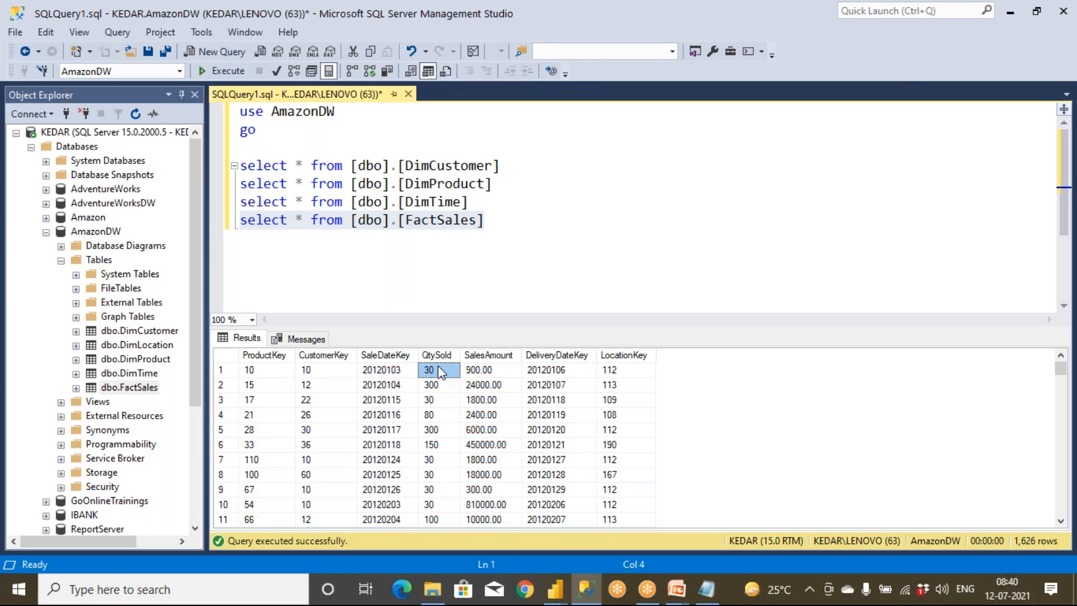
click(499, 374)
click(556, 370)
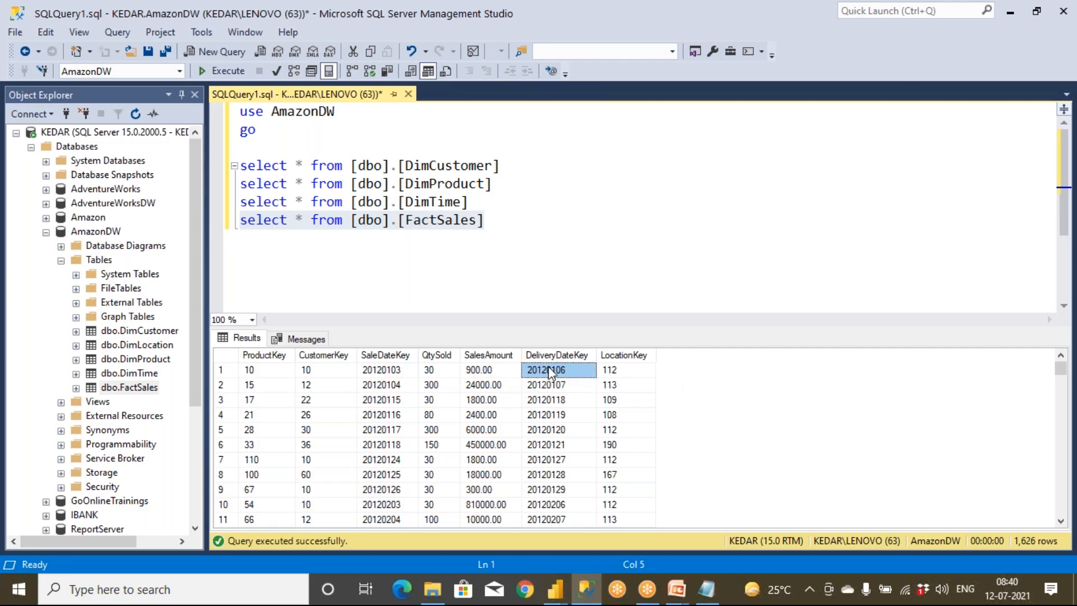
click(628, 368)
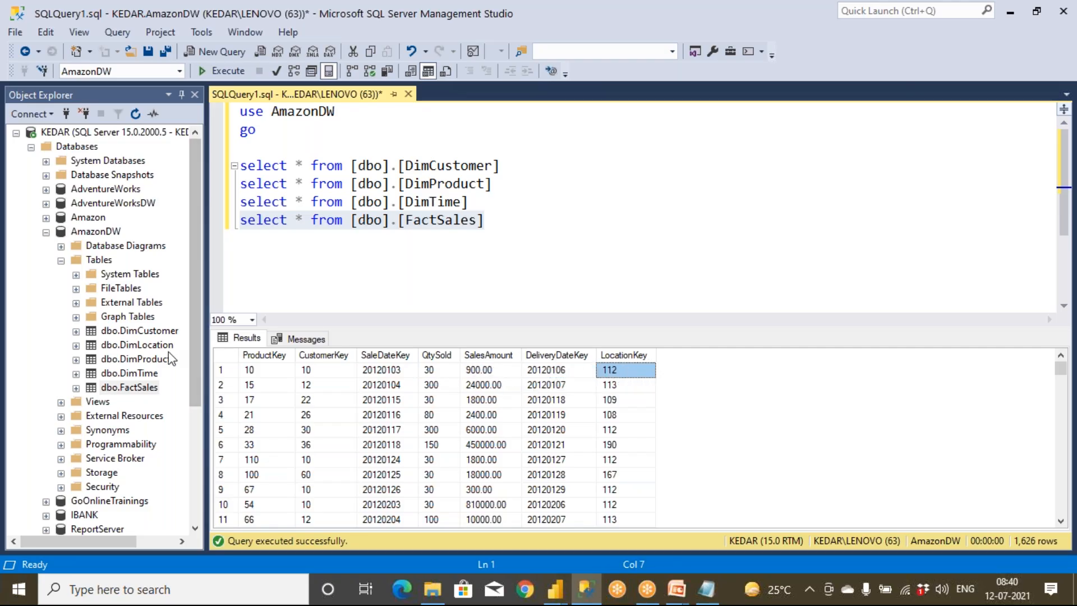
Step: Add a fifth query line, select * from [dbo].[DimLocation], below the FactSales query and run only that line
click(147, 345)
click(541, 233)
key(Return)
text(select * from [dbo].[DimCustomer])
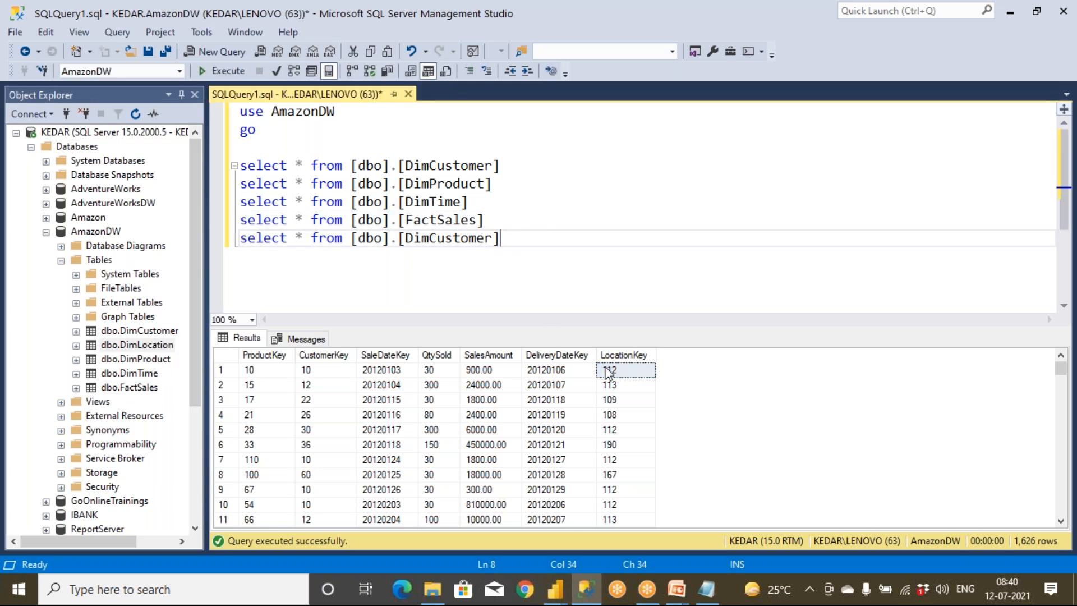
drag(501, 238, 353, 240)
key(Delete)
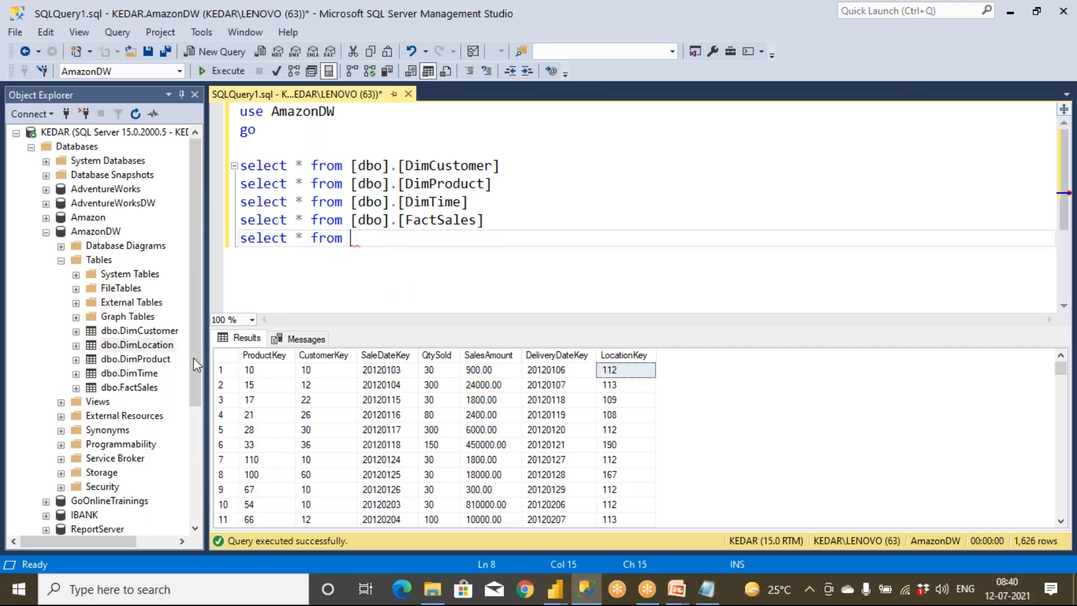
drag(148, 345, 346, 247)
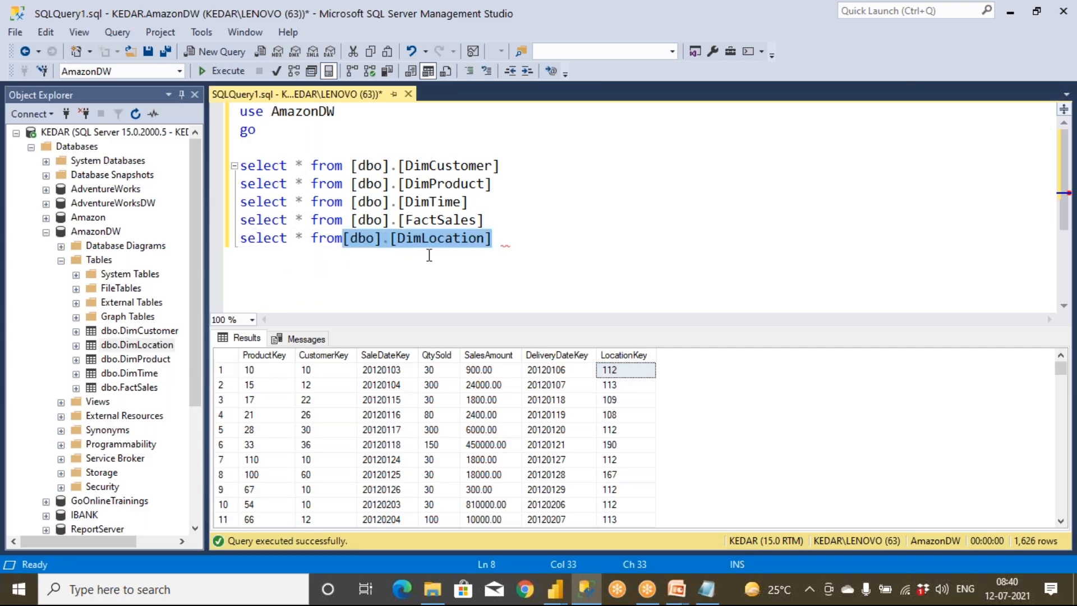
click(348, 249)
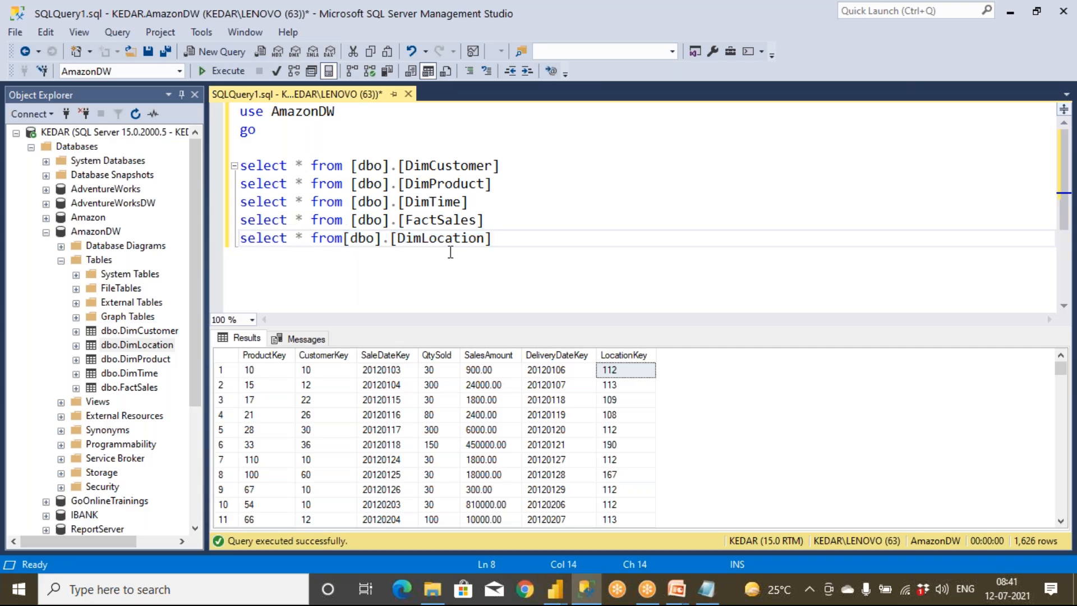
drag(499, 246, 226, 245)
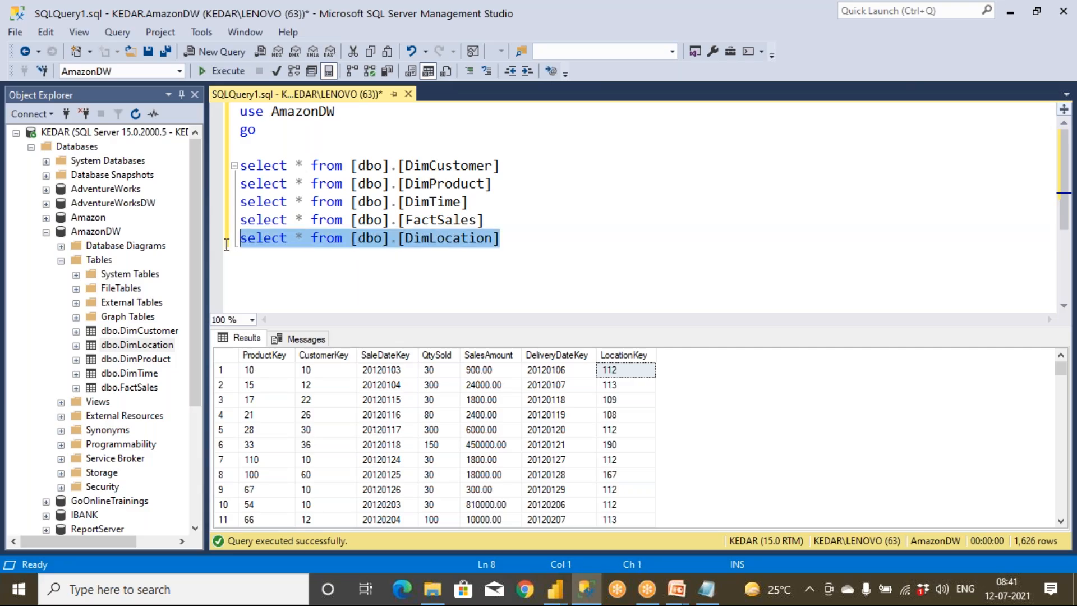
click(211, 73)
Step: Browse the DimLocation rows, including the New Jersey cities, and highlight all five select queries
click(282, 458)
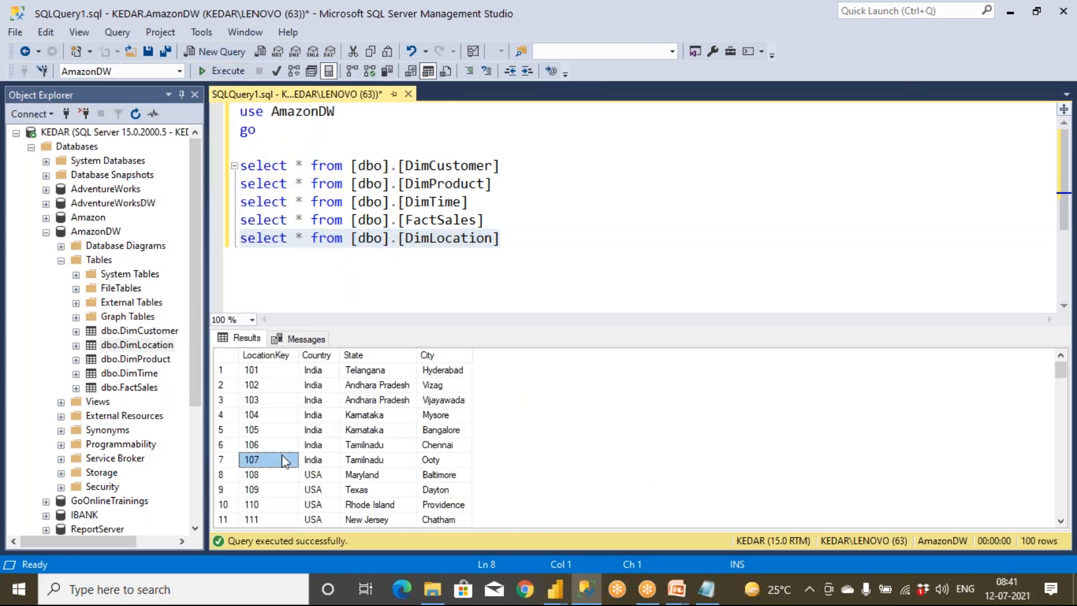
scroll(281, 456, down, 4)
scroll(257, 389, up, 1)
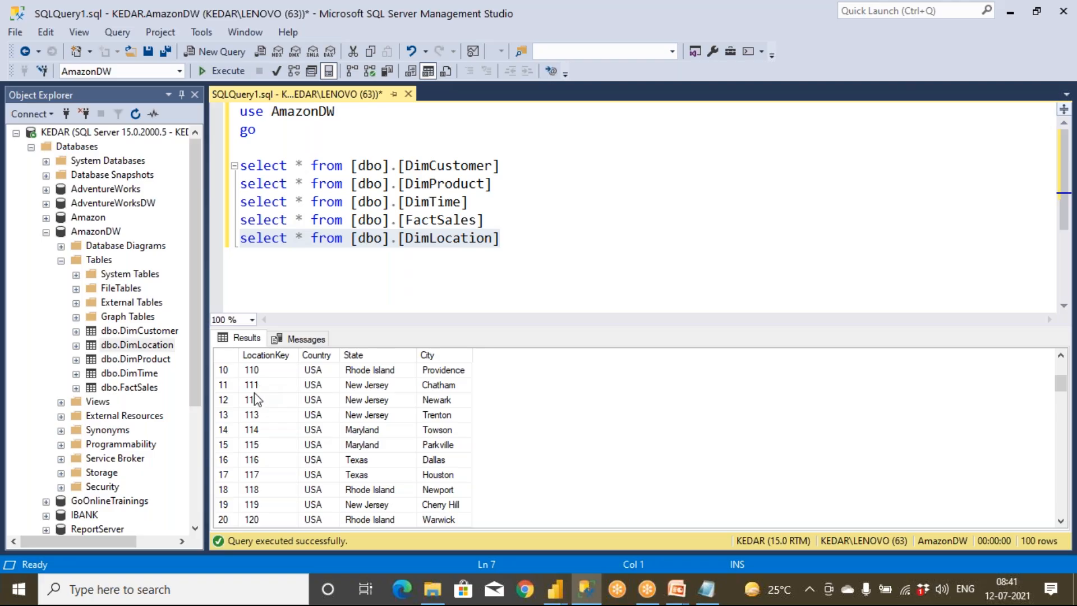
drag(261, 402, 428, 392)
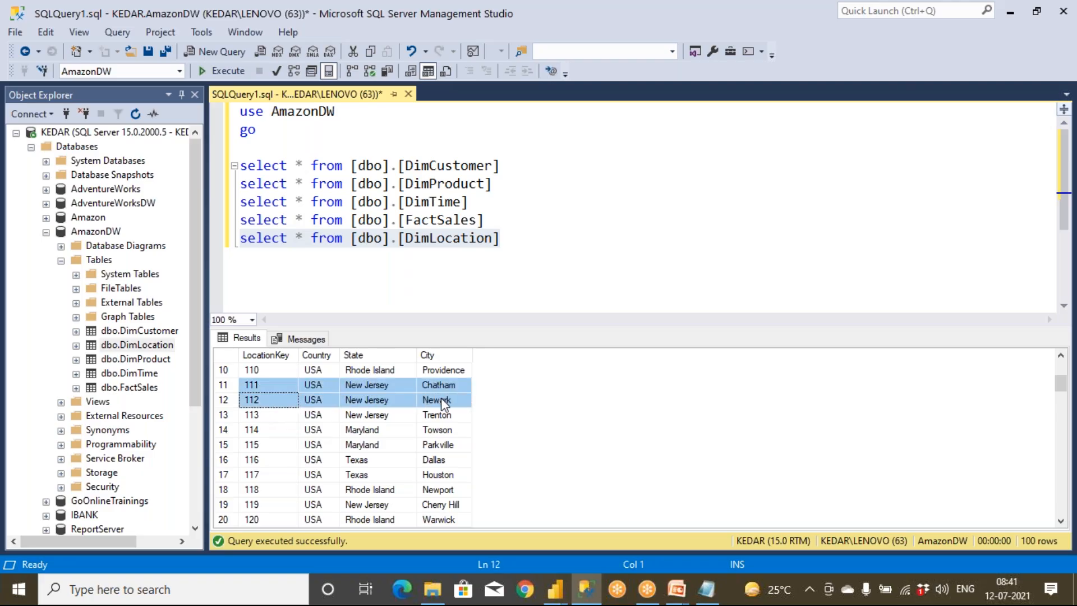
click(441, 399)
click(436, 415)
scroll(437, 418, down, 3)
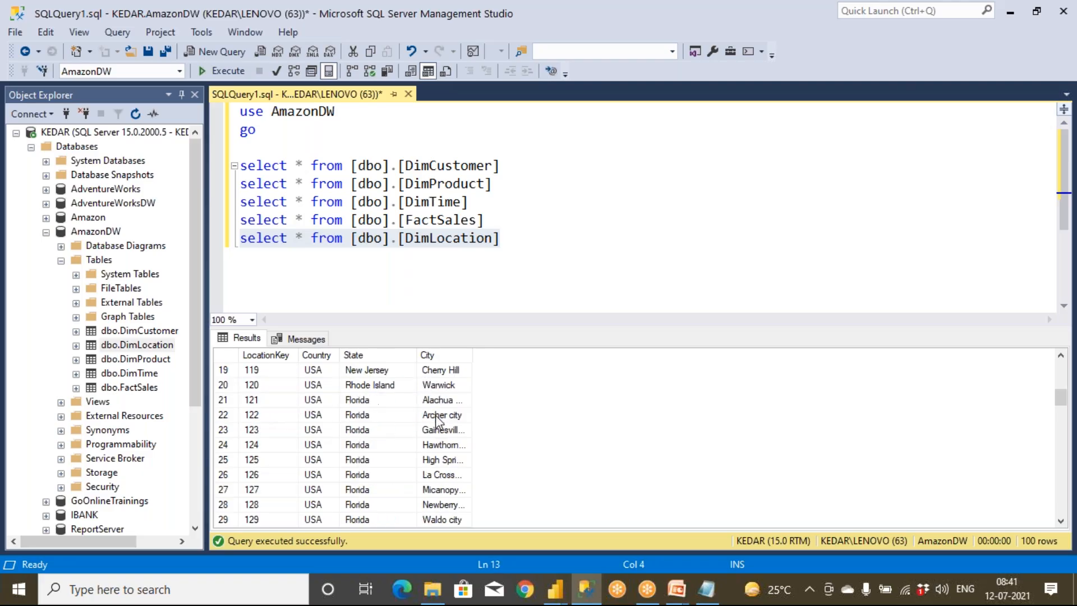
click(493, 271)
drag(524, 233, 220, 167)
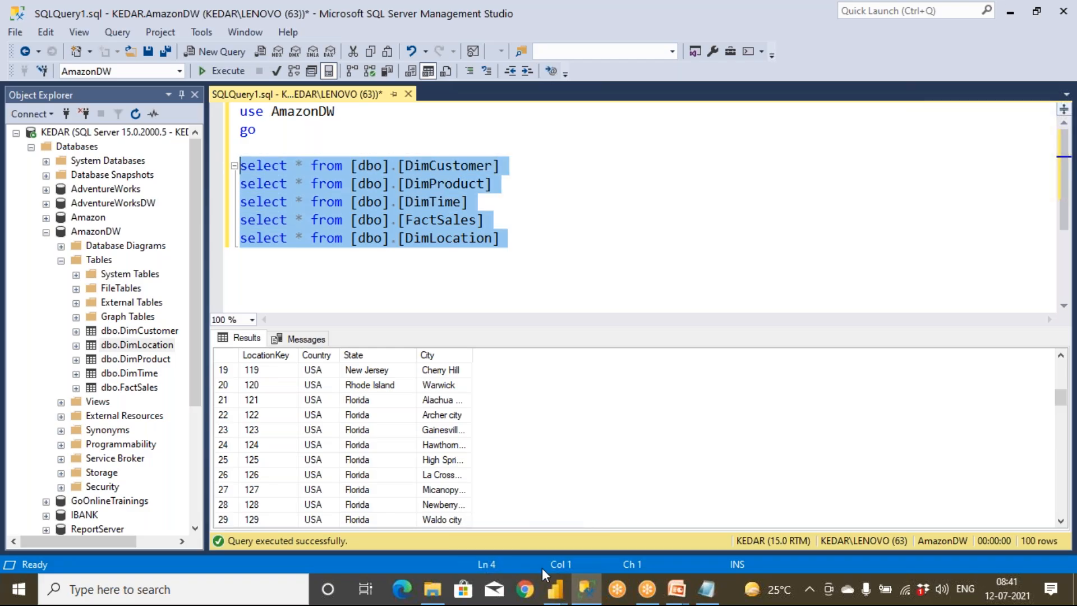
Step: Switch to Power Query Editor and set the SQL Server source to server "." and database AmazonDW in Import mode
mouse_move(567, 593)
click(610, 537)
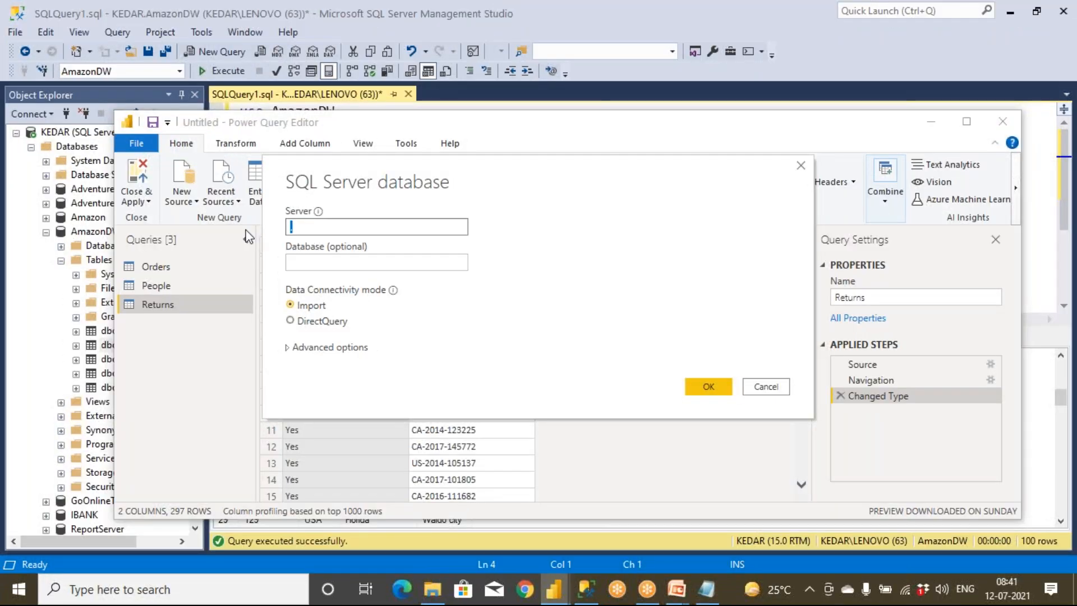
text(.)
click(340, 262)
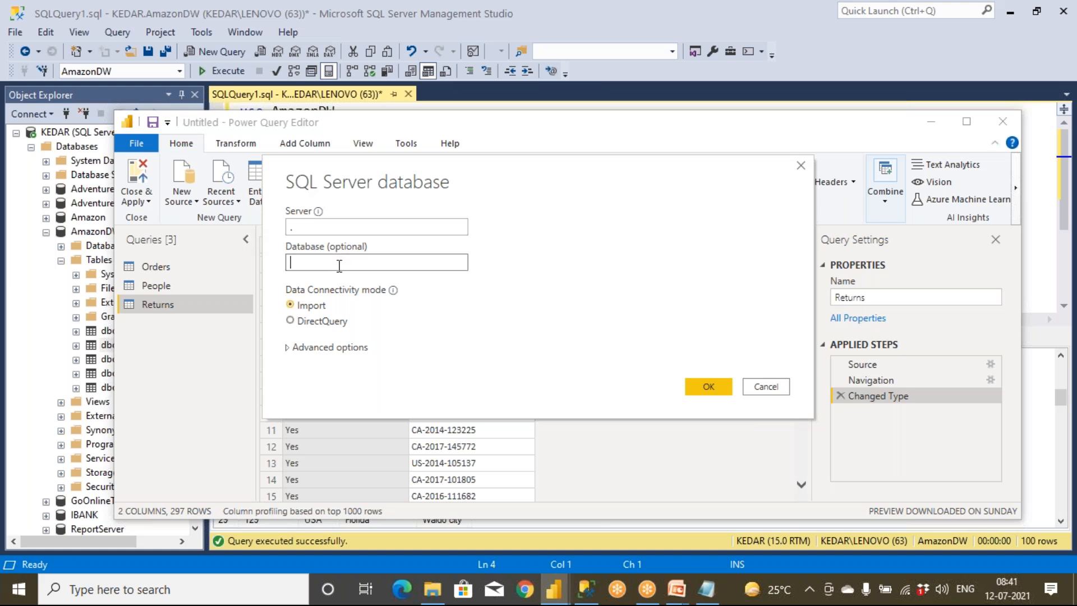
click(586, 589)
click(96, 234)
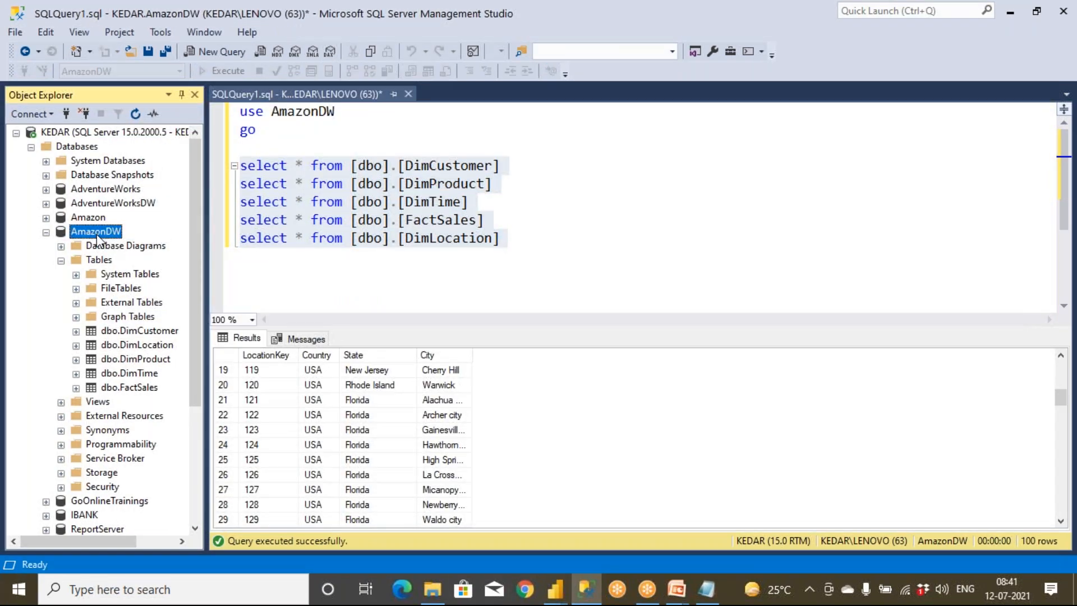
click(552, 588)
text(AmazonDW)
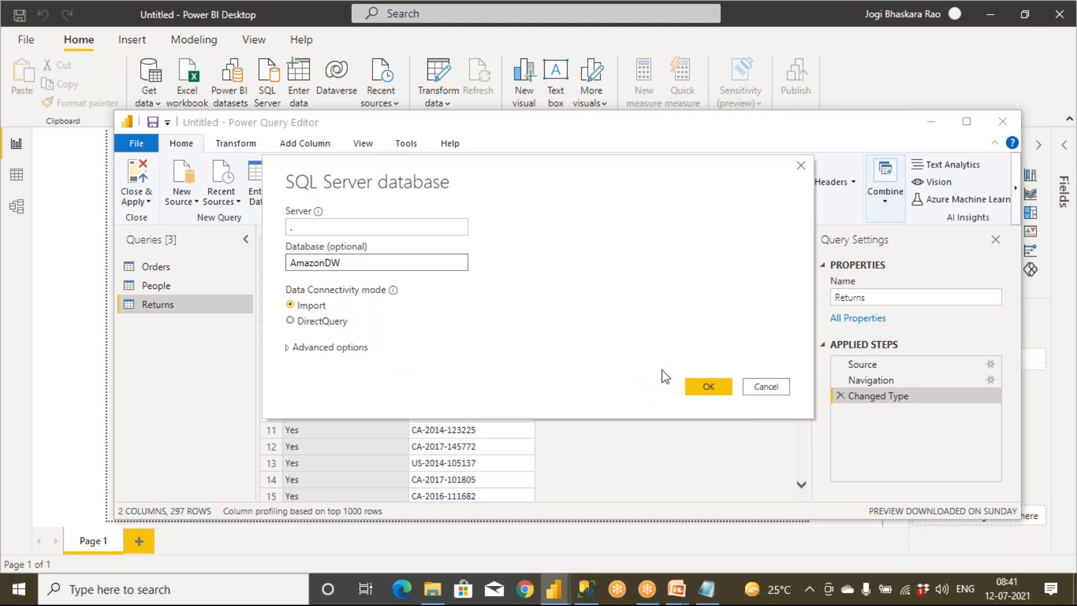
Step: Connect to the AmazonDW database with the current Windows credentials and accept an unencrypted connection
click(702, 387)
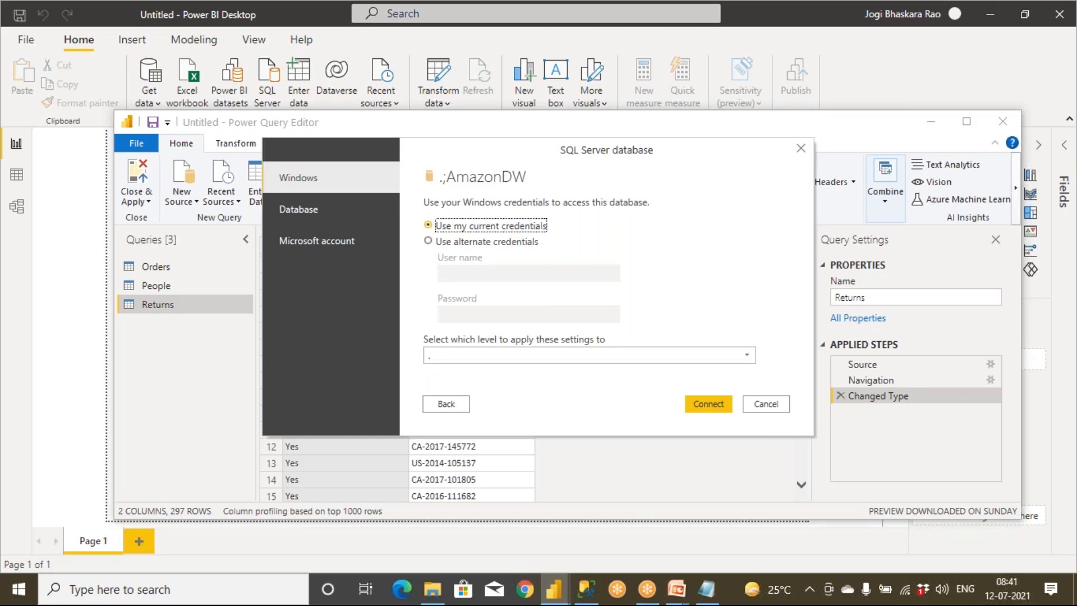
click(720, 404)
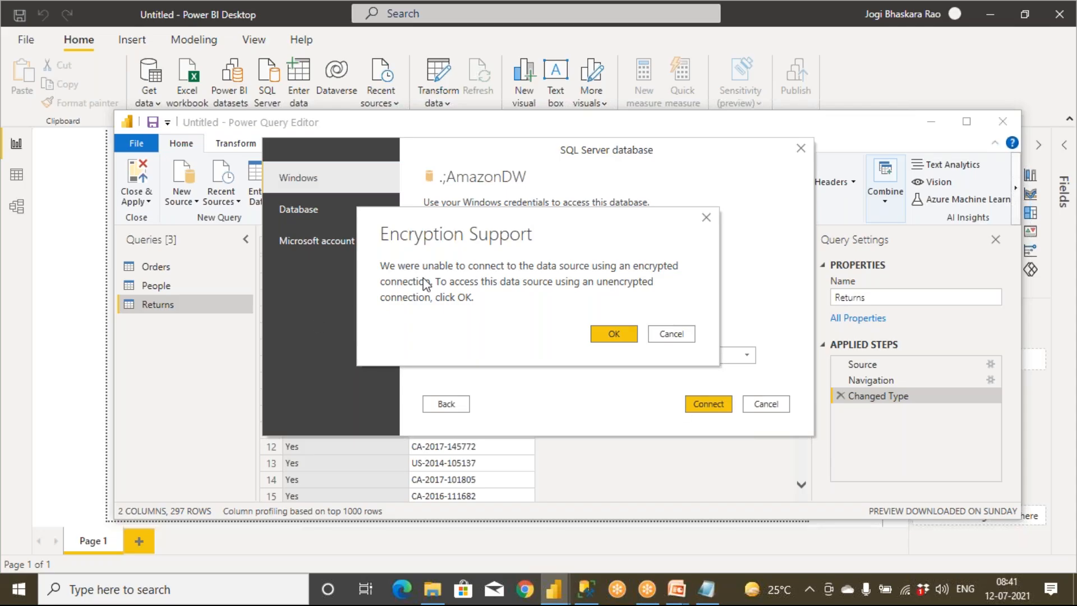
click(633, 334)
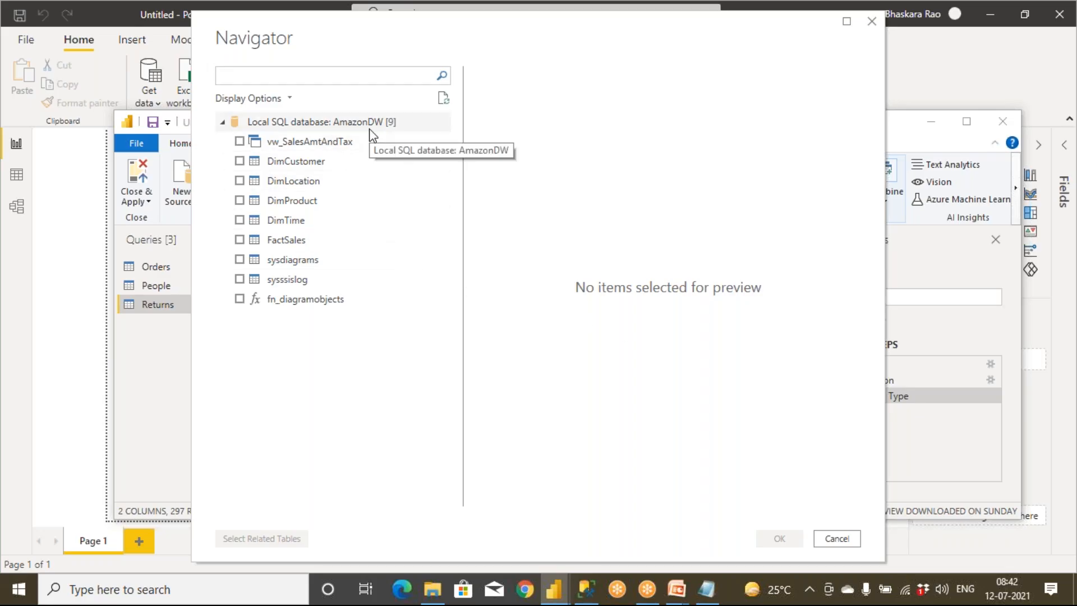
Step: Select the DimCustomer, DimLocation, DimProduct, DimTime and FactSales tables and load them as queries
click(239, 161)
click(240, 181)
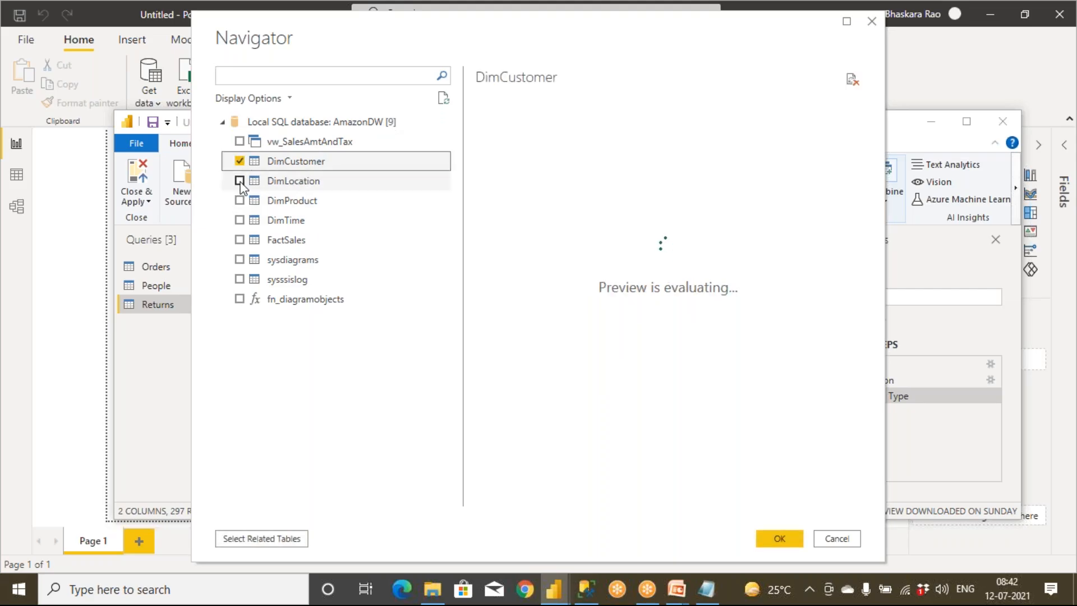
click(240, 200)
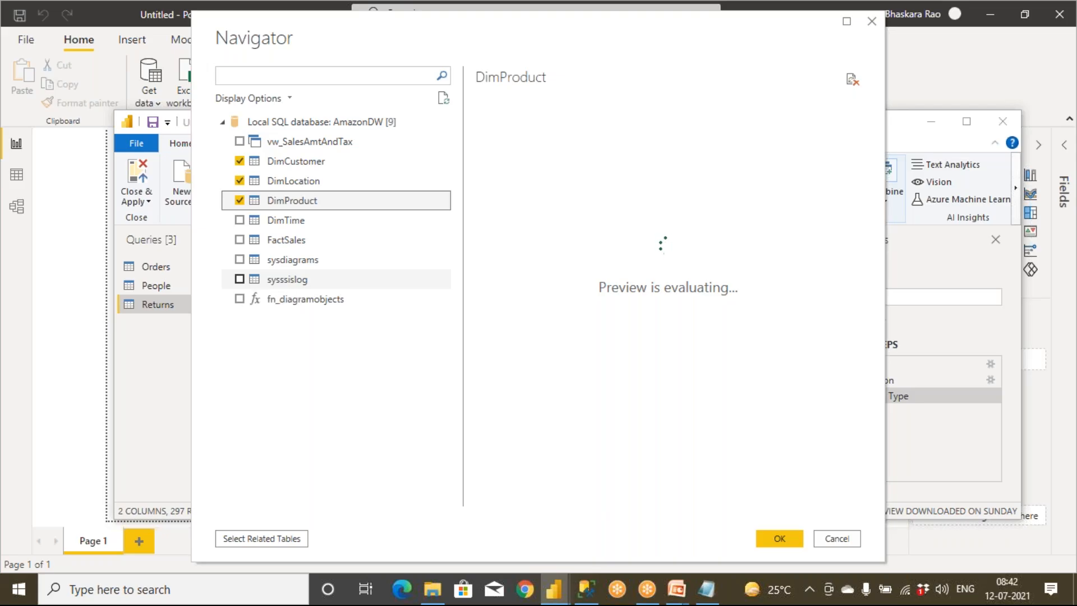
click(239, 219)
click(240, 241)
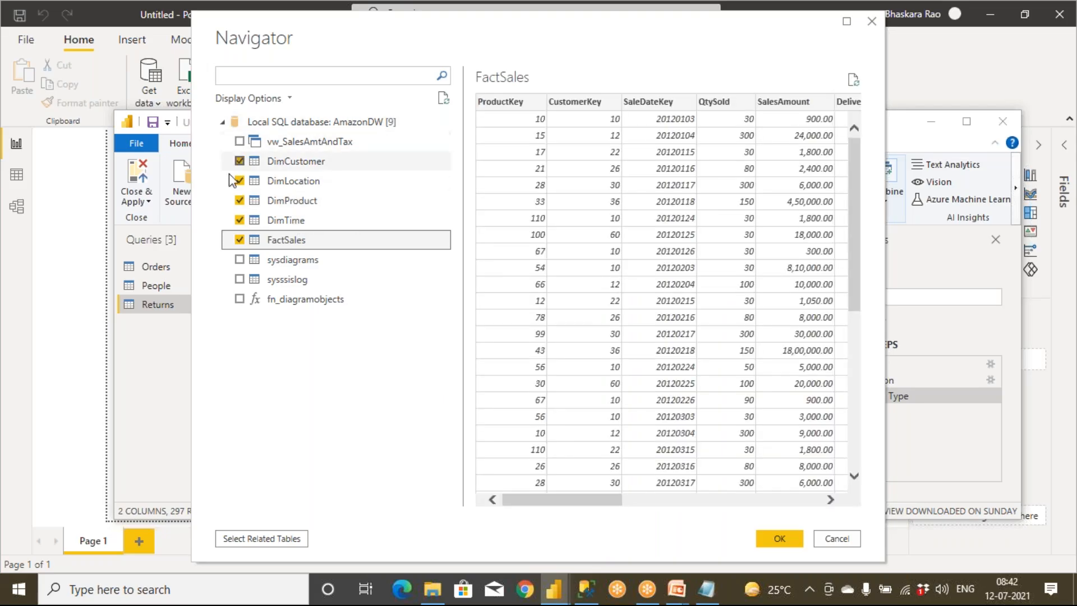
click(772, 539)
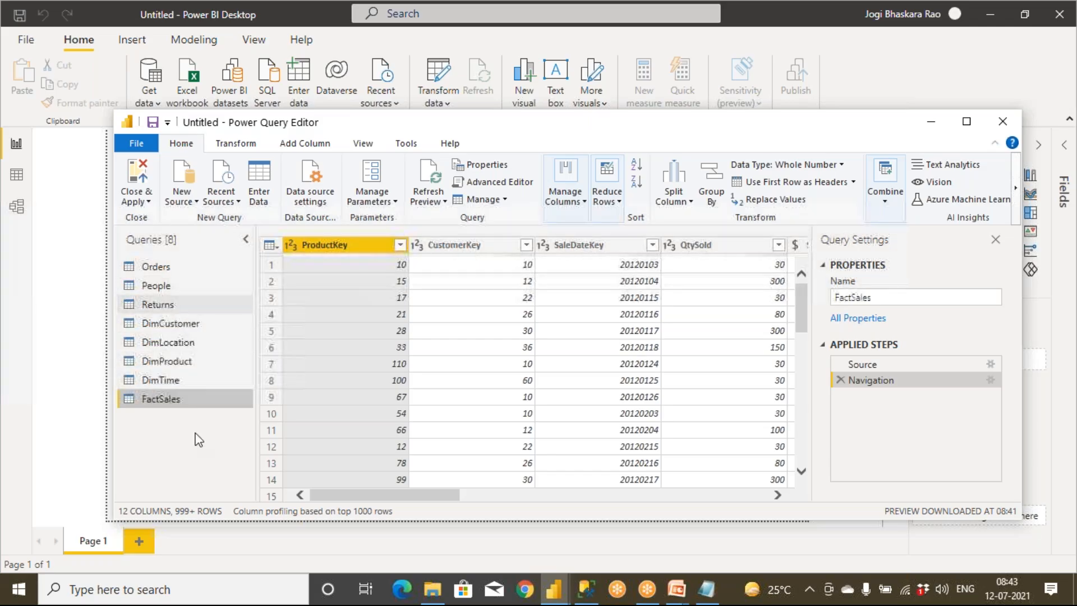
Step: Circle the 1000-row profiling note, the column count and the FactSales query in the Power Query Editor
click(730, 13)
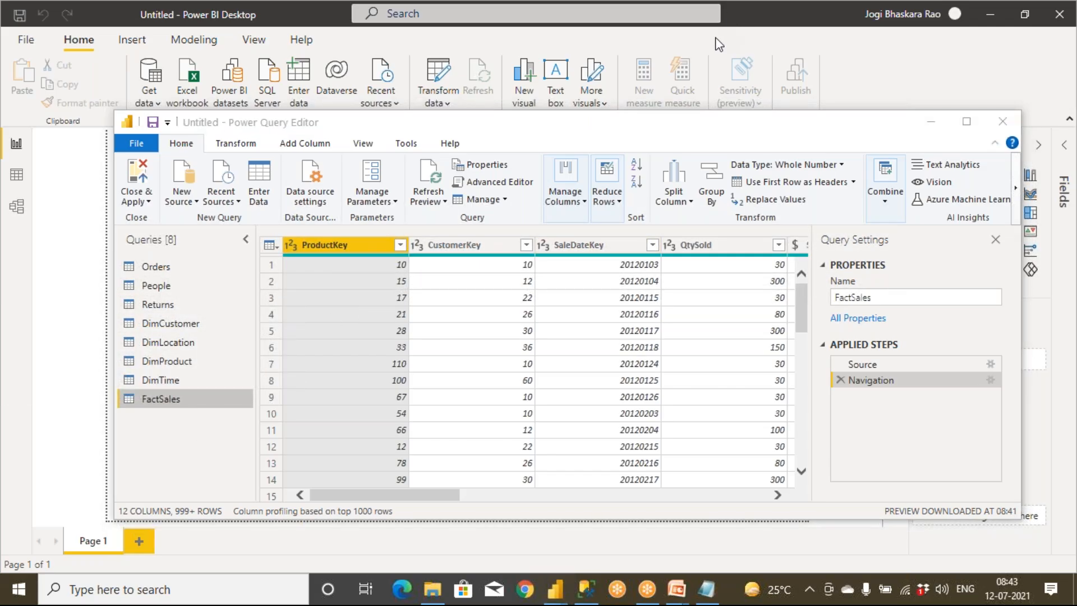
mouse_move(386, 490)
mouse_down()
mouse_move(340, 515)
mouse_move(411, 508)
mouse_move(365, 486)
mouse_up()
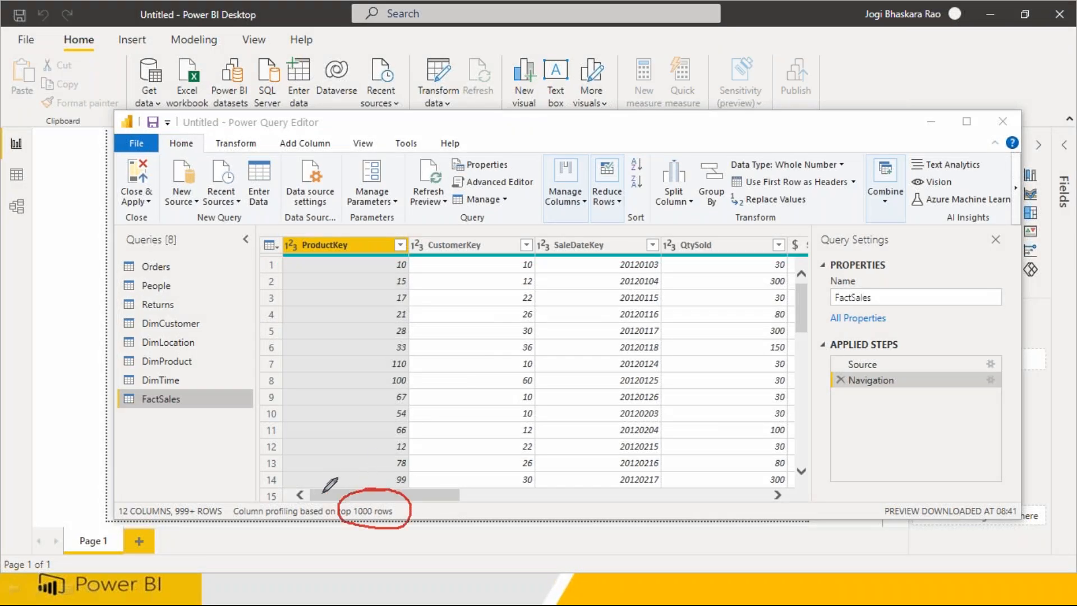
mouse_move(178, 496)
mouse_down()
mouse_move(138, 489)
mouse_move(116, 518)
mouse_move(171, 514)
mouse_up()
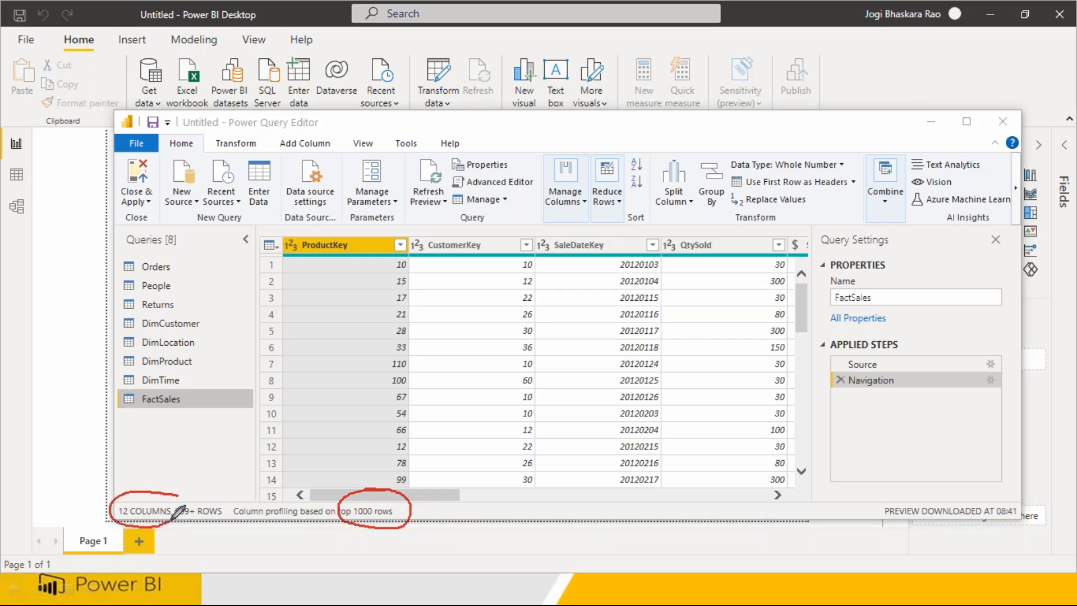
mouse_move(139, 408)
mouse_down()
mouse_move(202, 408)
mouse_move(141, 387)
mouse_move(144, 428)
mouse_up()
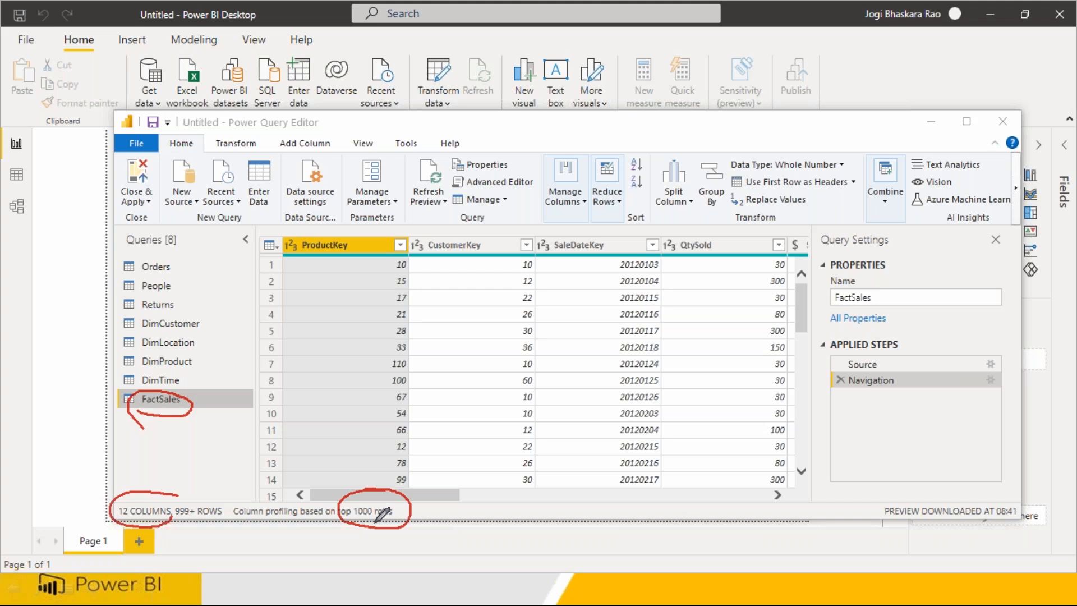
Step: Open the Orders query and maximize the Power Query Editor window
click(151, 265)
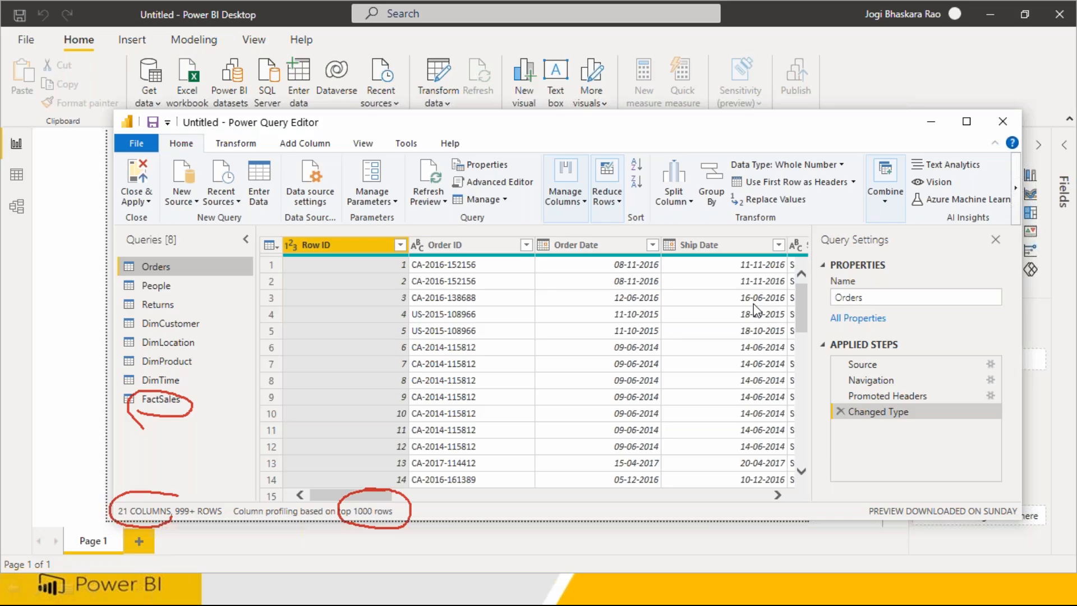
click(730, 6)
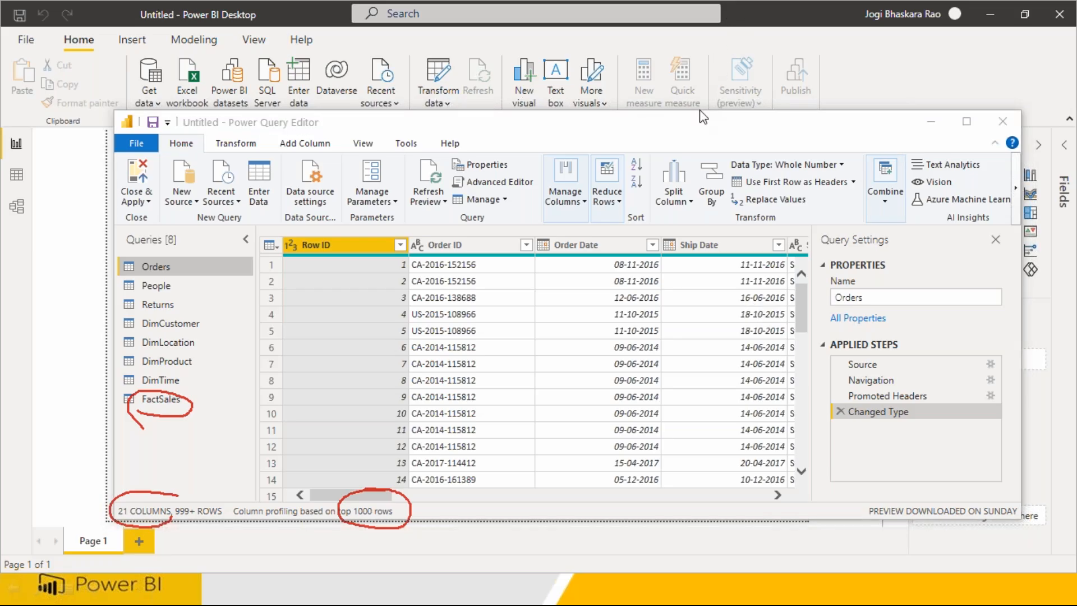
double_click(594, 126)
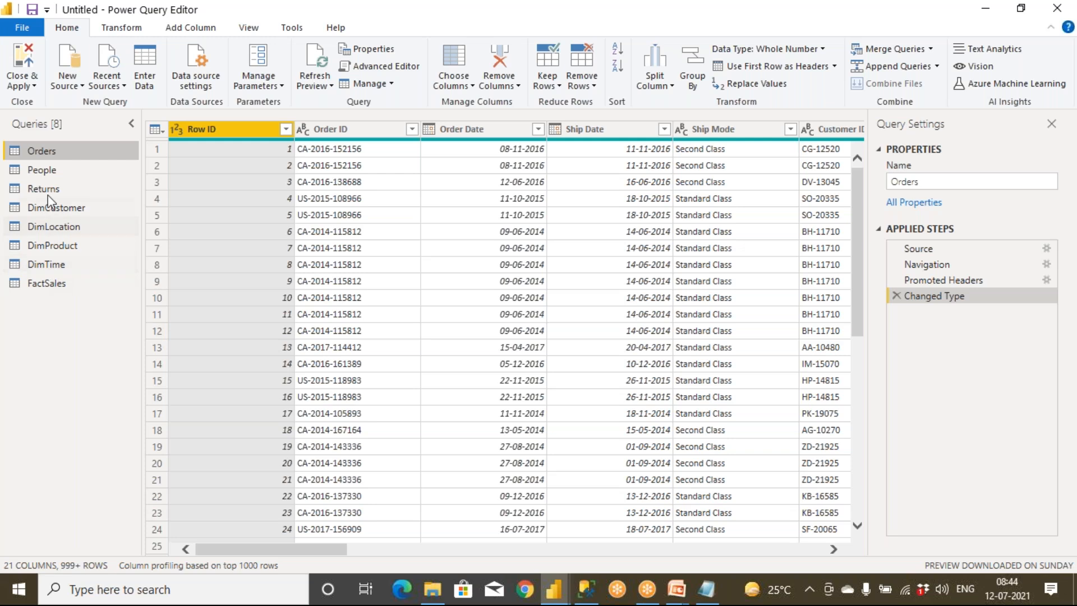
Step: Browse the data previews of the AmazonDW queries from DimCustomer and DimLocation through to FactSales
click(62, 206)
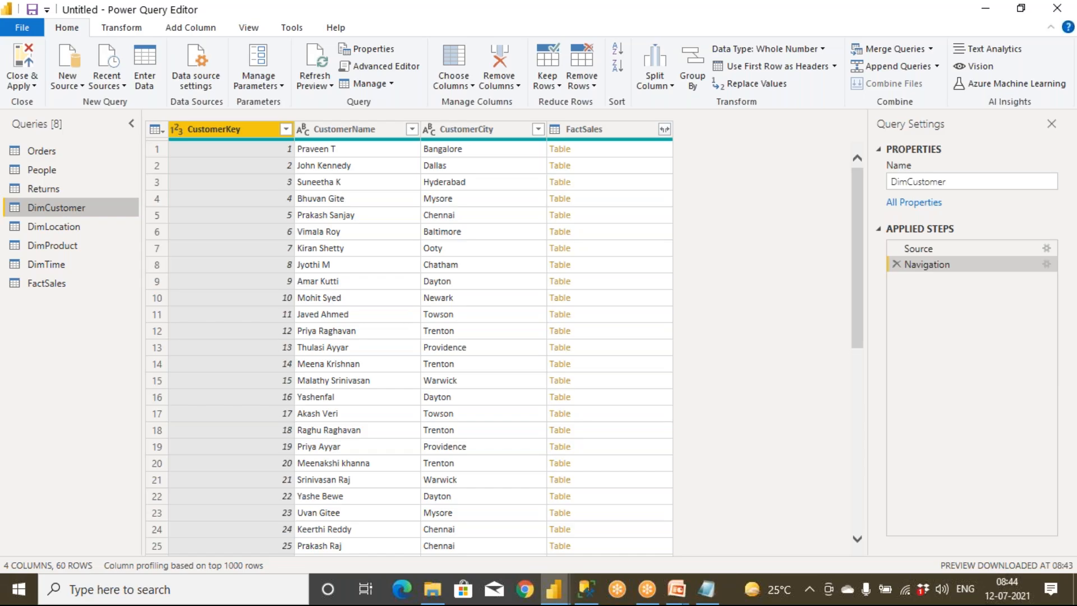
click(63, 226)
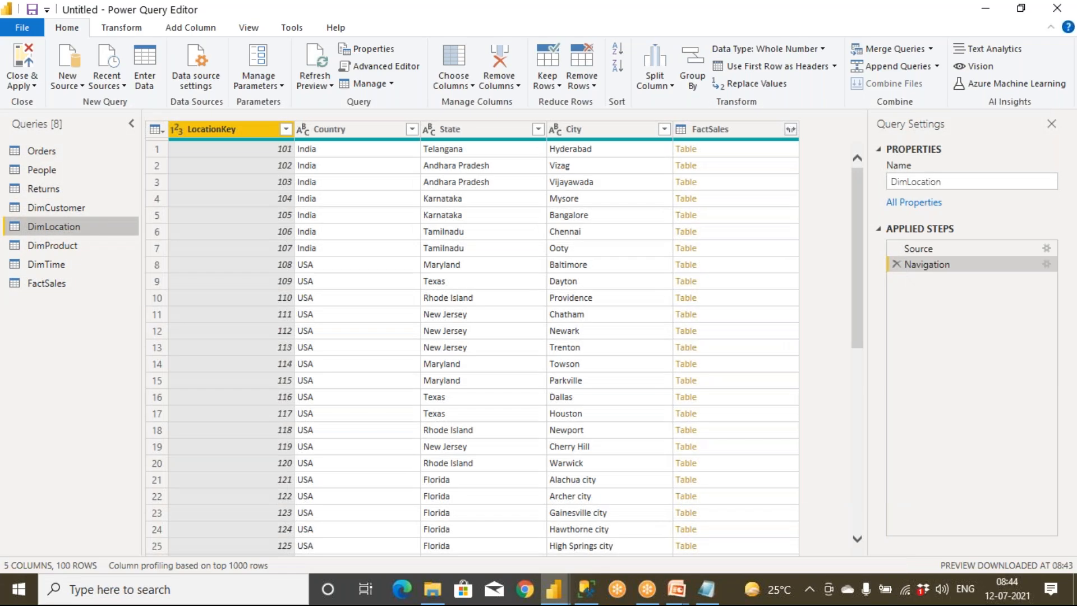
click(65, 245)
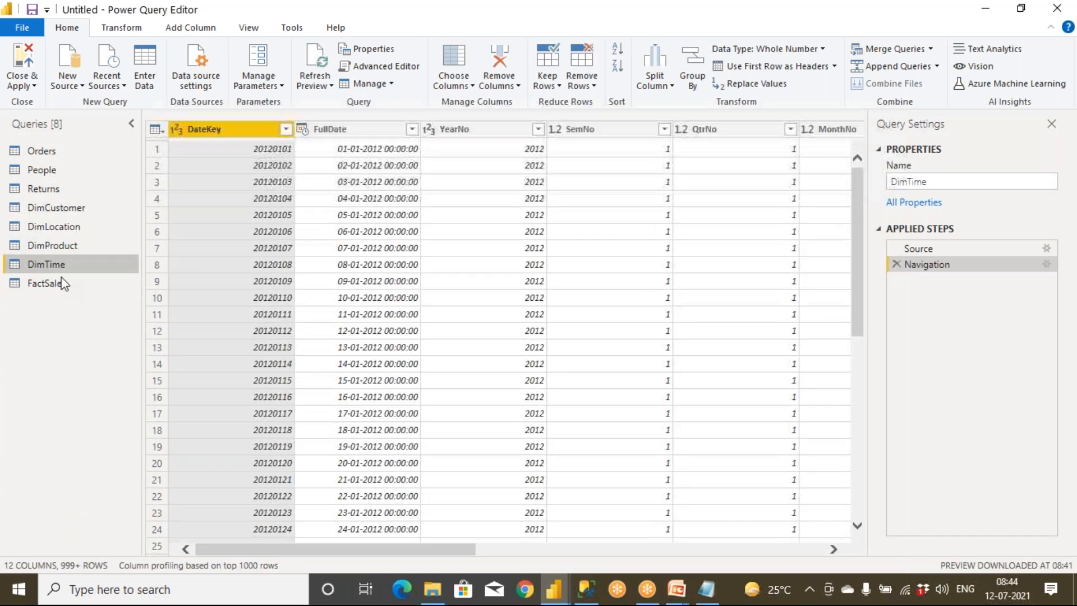
click(47, 283)
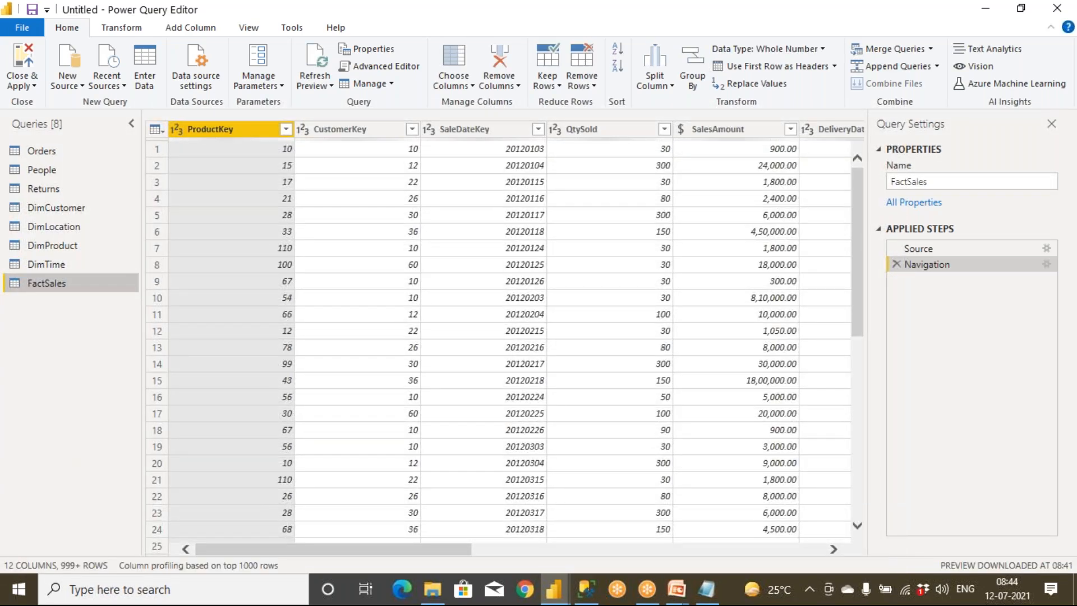
Step: Rename the Orders query as SalesOrders
click(35, 150)
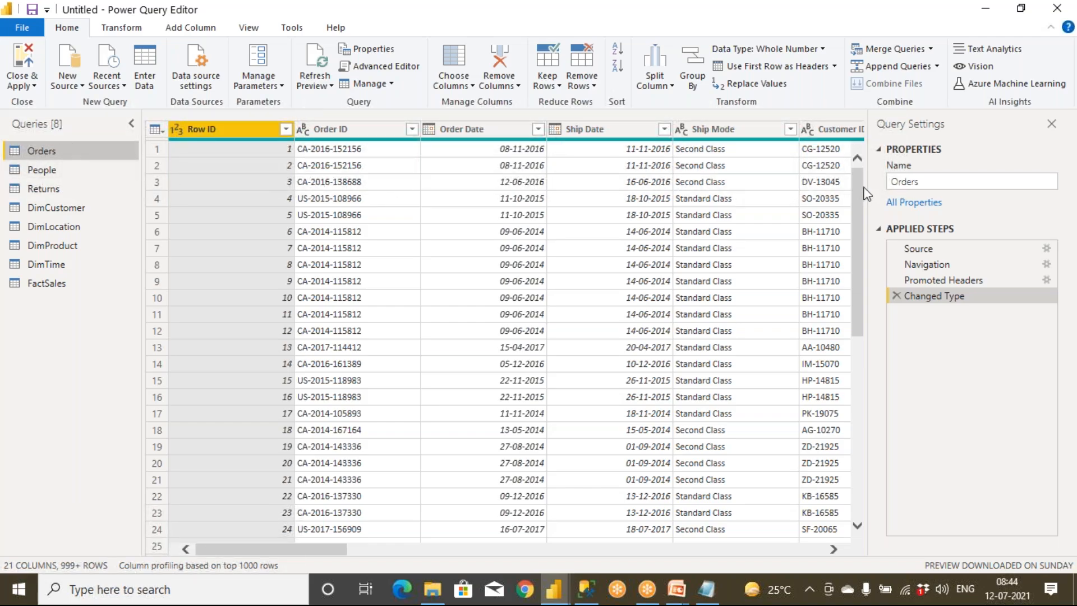
drag(927, 179, 877, 178)
click(930, 179)
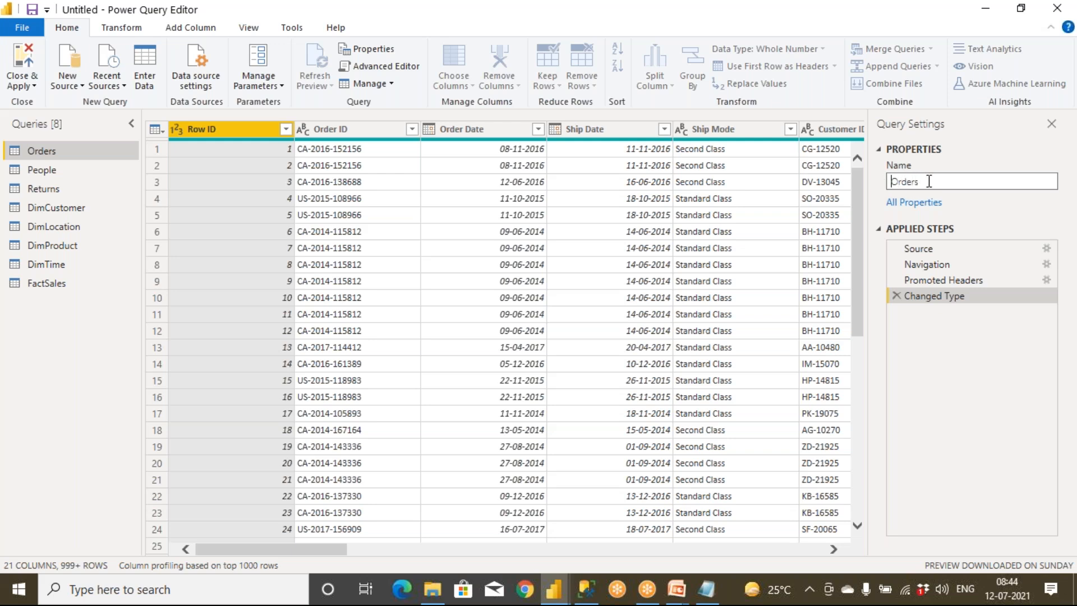
key(Home)
text(Sa)
key(Return)
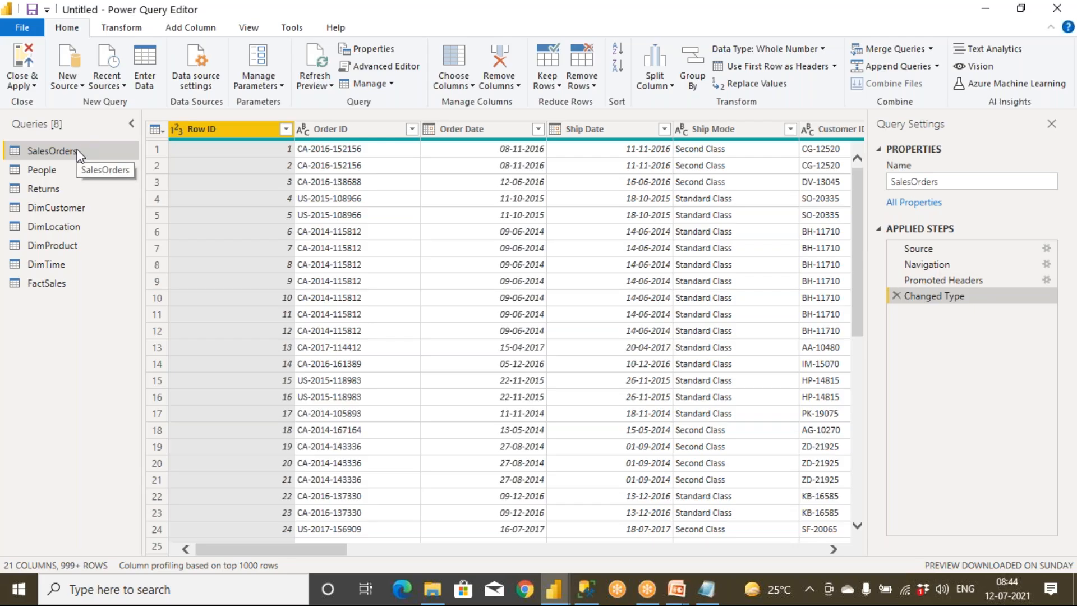
Step: Hide the Query Settings pane, circle the option that controls it, and show the pane again
click(245, 30)
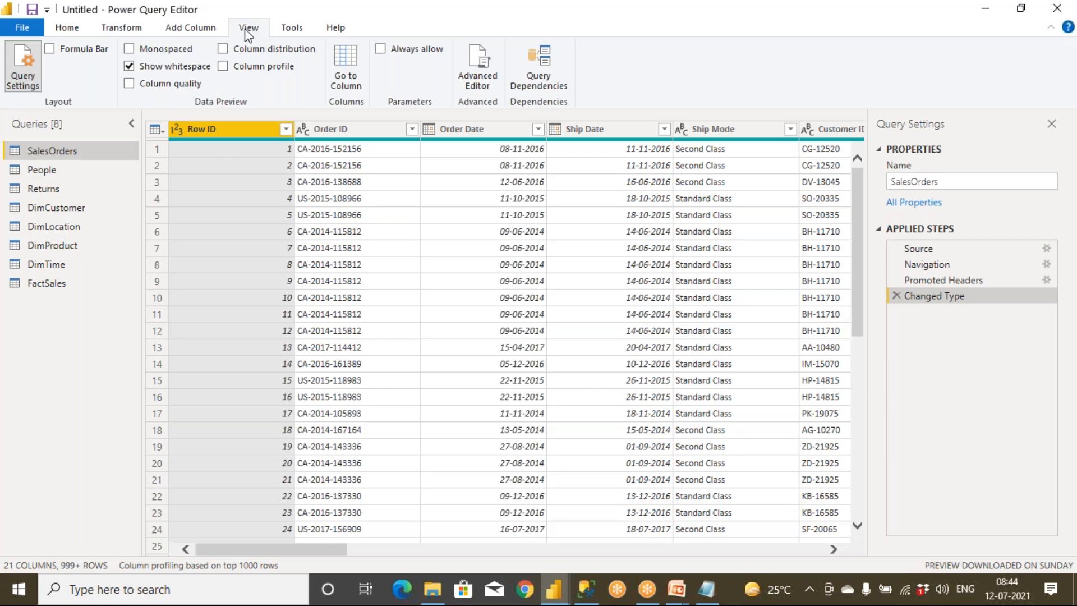
click(29, 85)
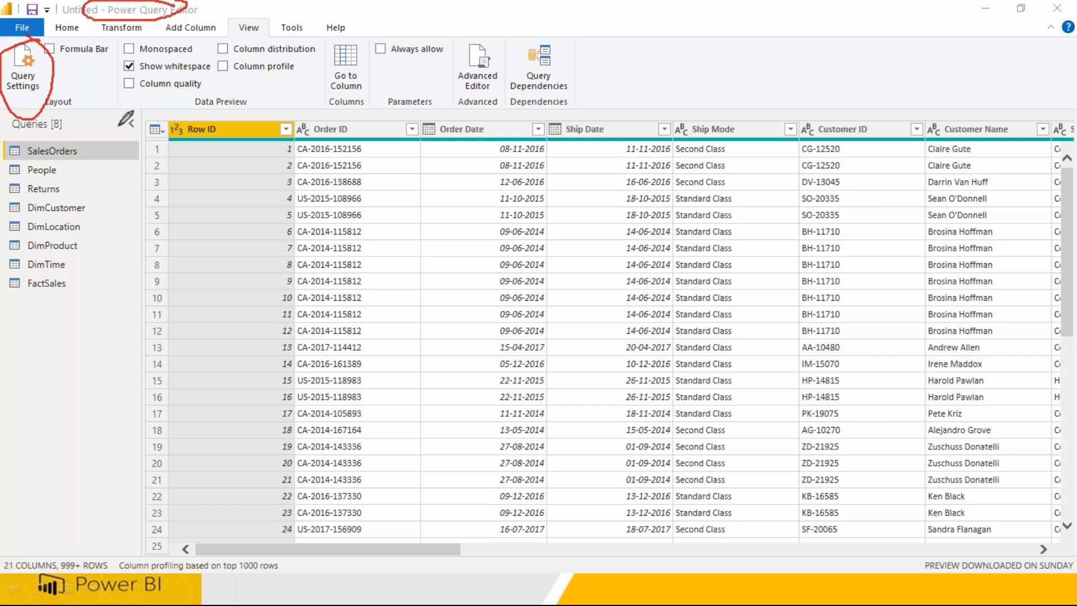
mouse_move(223, 43)
mouse_down()
mouse_move(273, 30)
mouse_move(230, 18)
mouse_move(235, 45)
mouse_up()
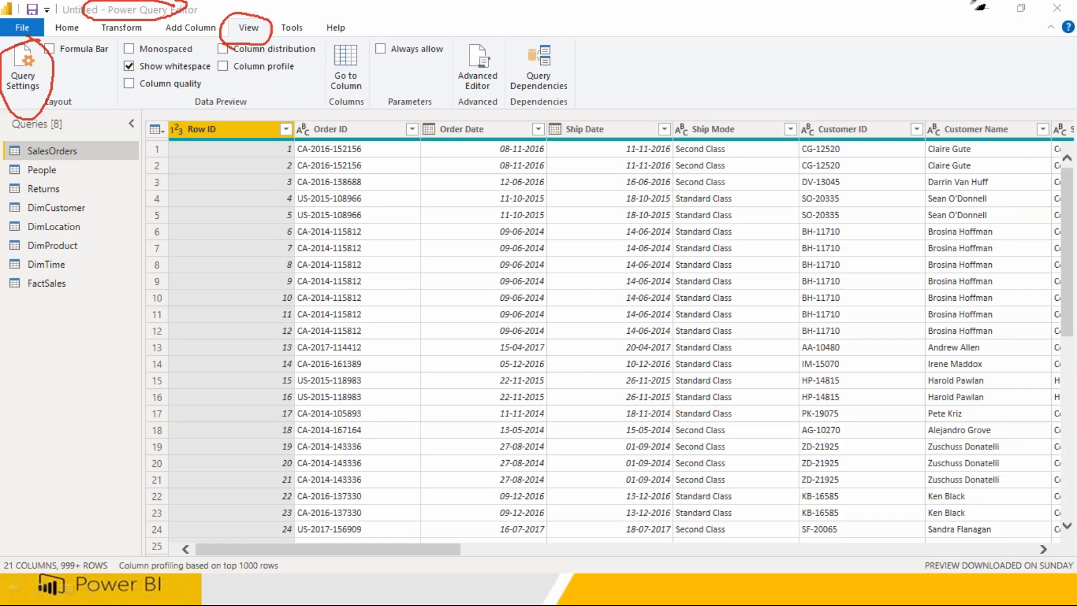
click(34, 73)
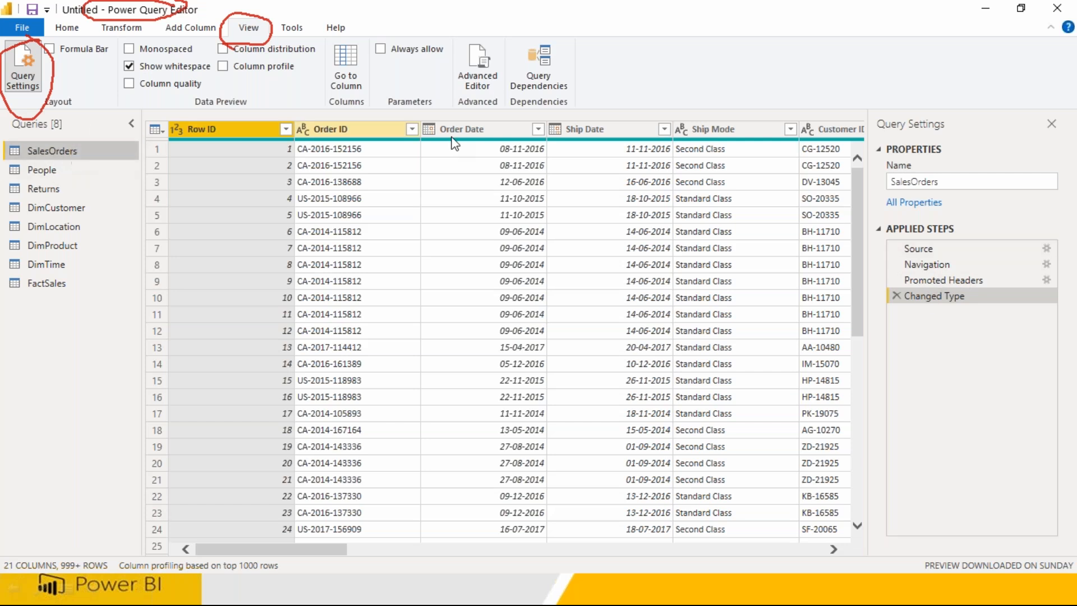
Step: Mark the Properties and Applied Steps sections in the query settings of SalesOrders
double_click(897, 181)
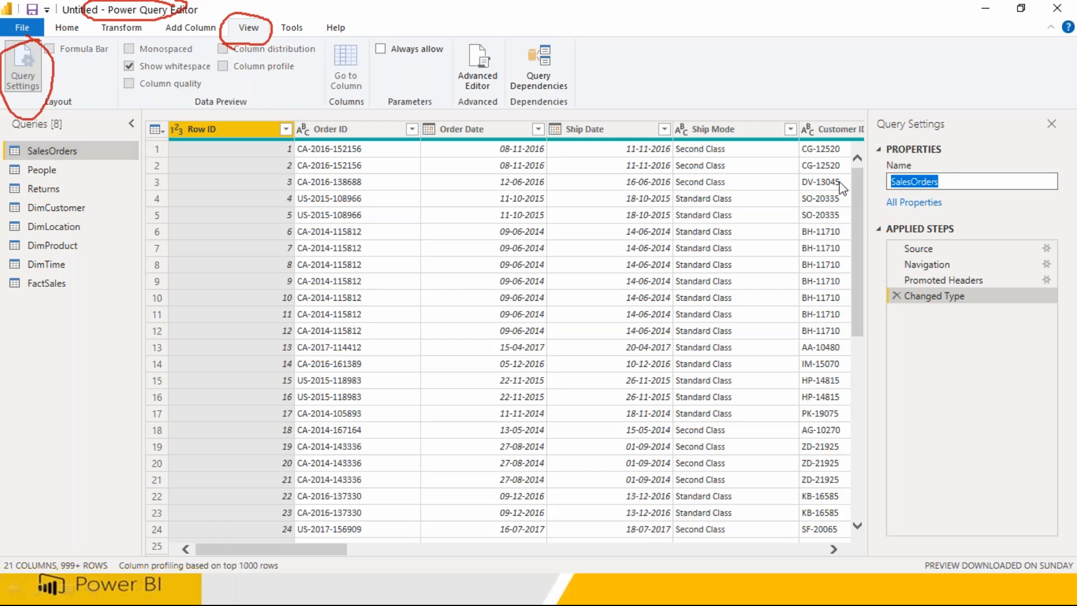
click(733, 11)
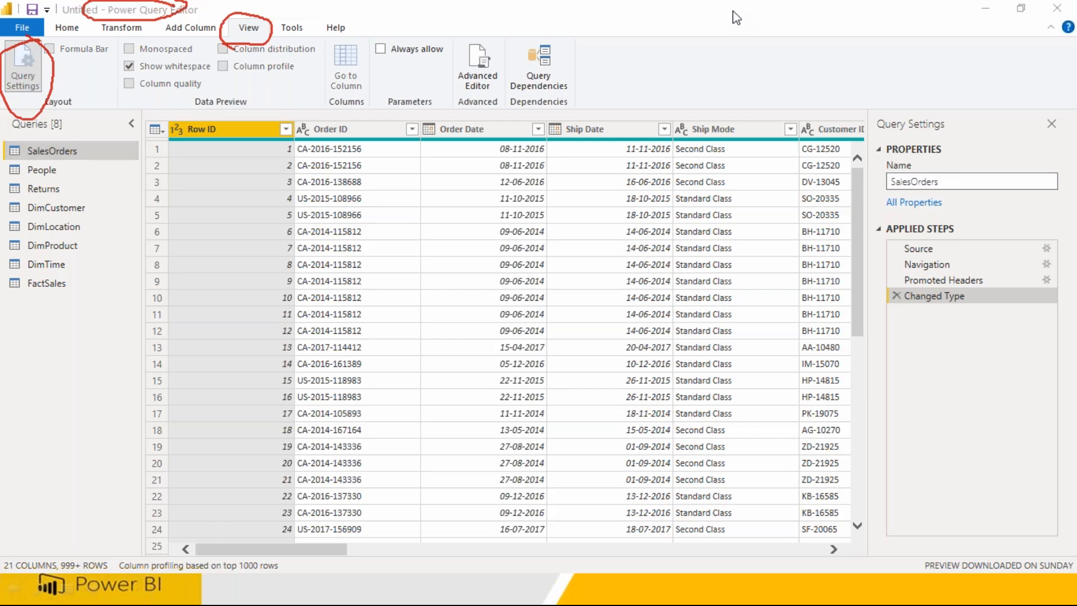
mouse_move(864, 235)
mouse_down()
mouse_move(940, 237)
mouse_move(893, 201)
mouse_move(900, 251)
mouse_up()
mouse_move(871, 194)
mouse_down()
mouse_move(957, 185)
mouse_move(856, 163)
mouse_move(885, 194)
mouse_up()
drag(831, 124, 837, 150)
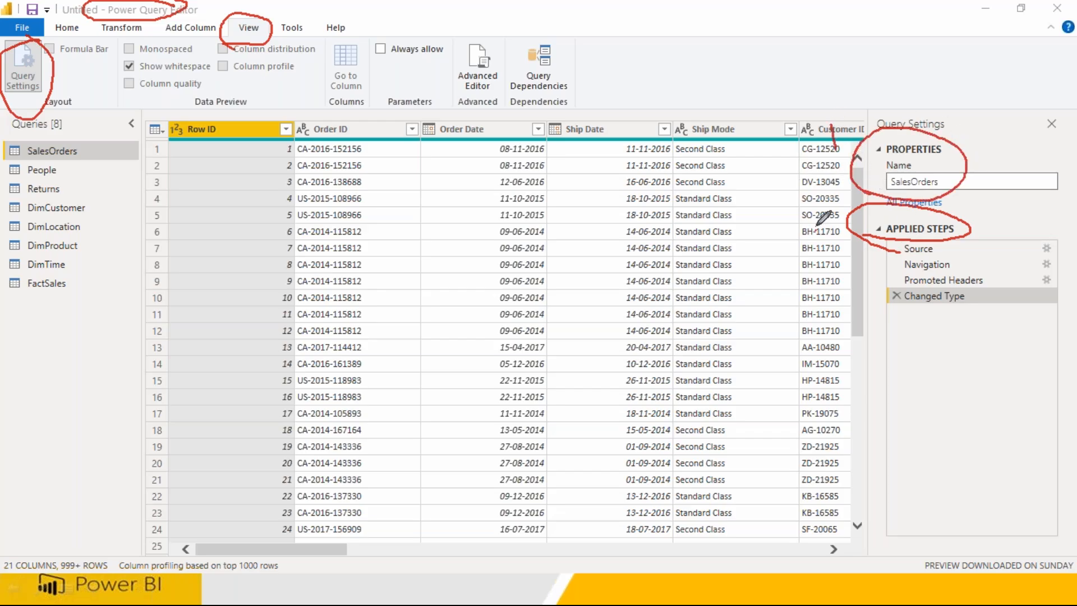
drag(823, 219, 829, 257)
mouse_move(972, 227)
mouse_down()
mouse_move(938, 255)
mouse_move(979, 246)
mouse_move(987, 284)
mouse_move(972, 300)
mouse_up()
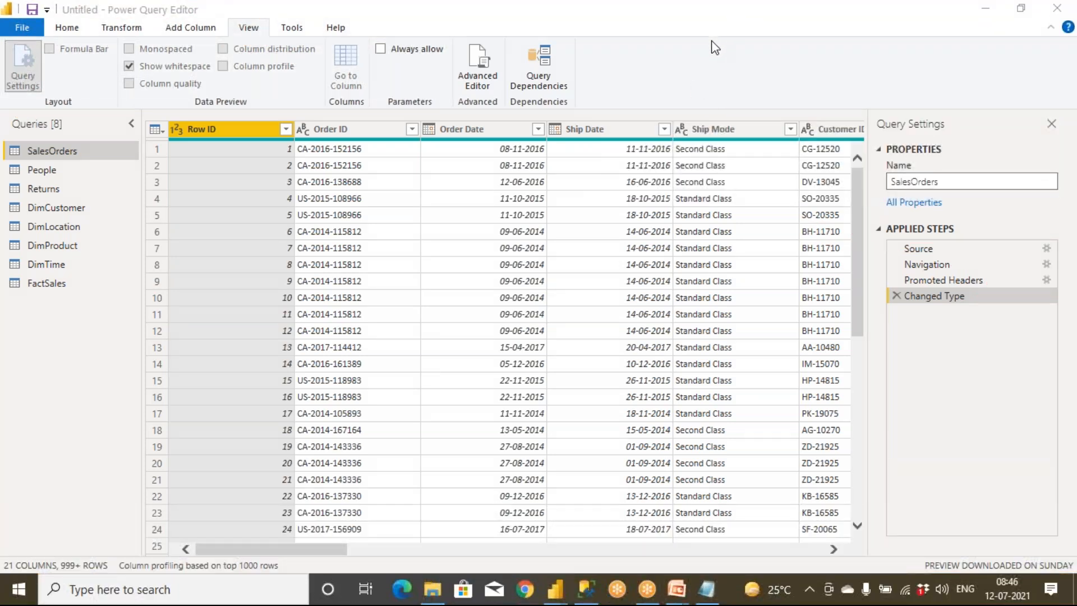
Step: Mark the Source step of SalesOrders, view its Excel Workbook file path settings and close them without changes
mouse_move(893, 254)
mouse_down()
mouse_move(933, 256)
mouse_move(897, 240)
mouse_up()
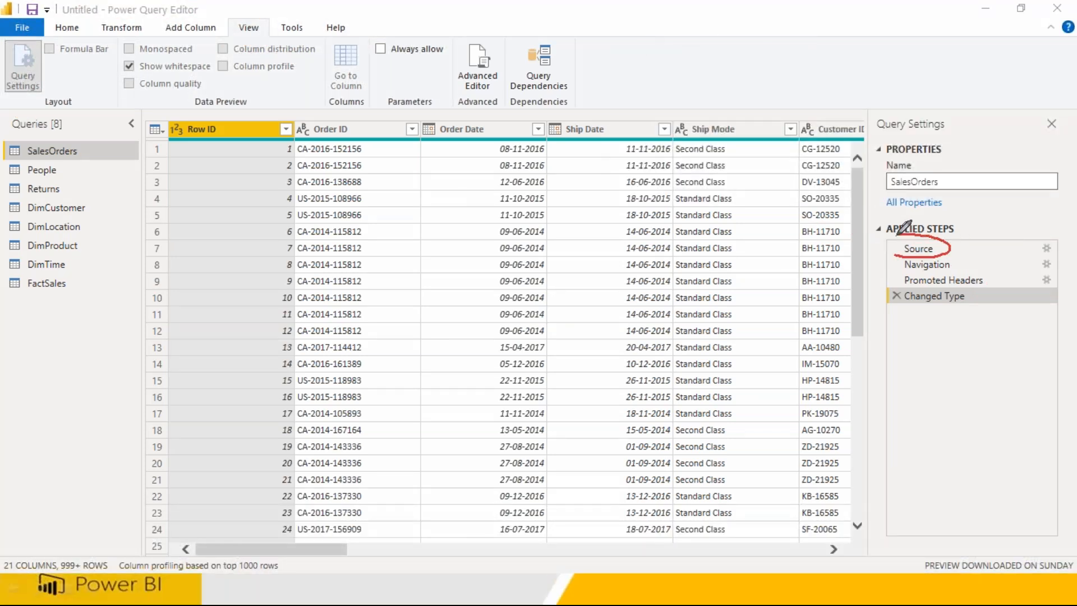
mouse_move(67, 140)
mouse_down()
mouse_move(12, 154)
mouse_move(74, 157)
mouse_move(79, 141)
mouse_move(124, 219)
mouse_up()
mouse_move(137, 224)
mouse_down()
mouse_move(147, 220)
mouse_move(170, 317)
mouse_up()
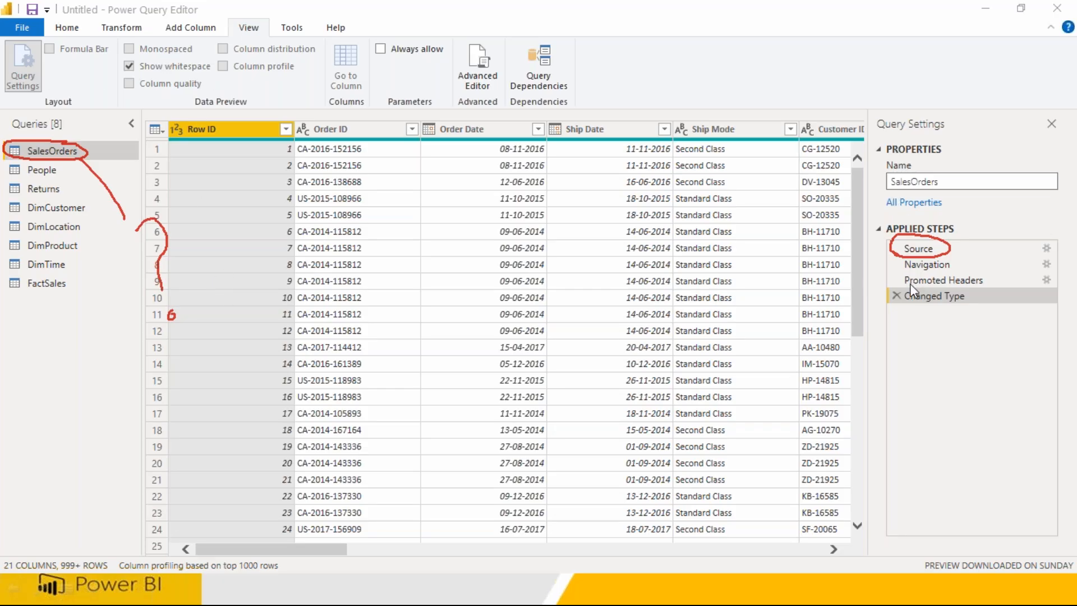
click(918, 251)
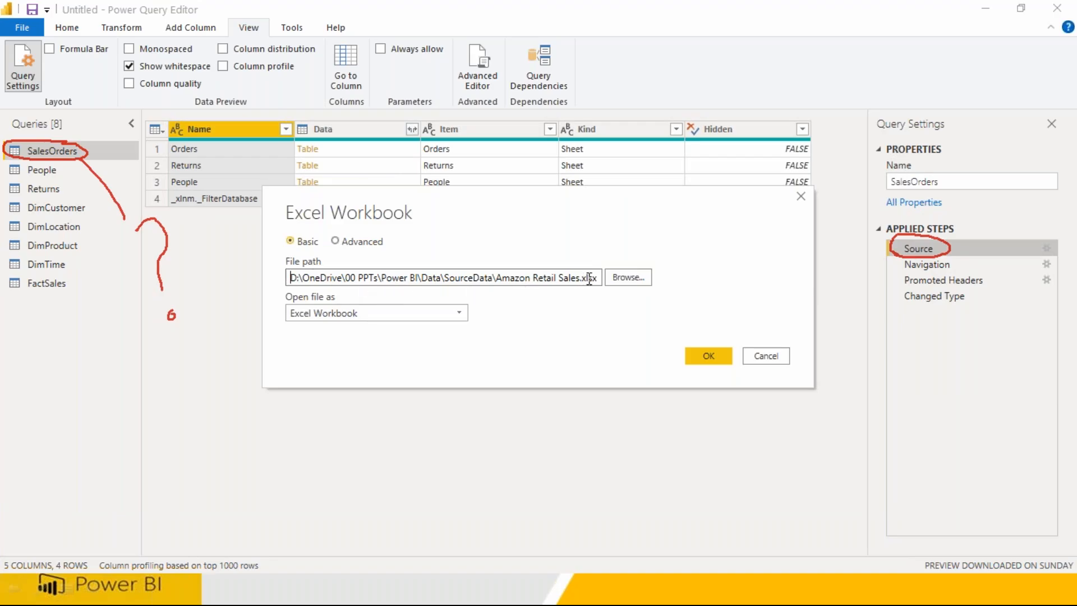
click(768, 358)
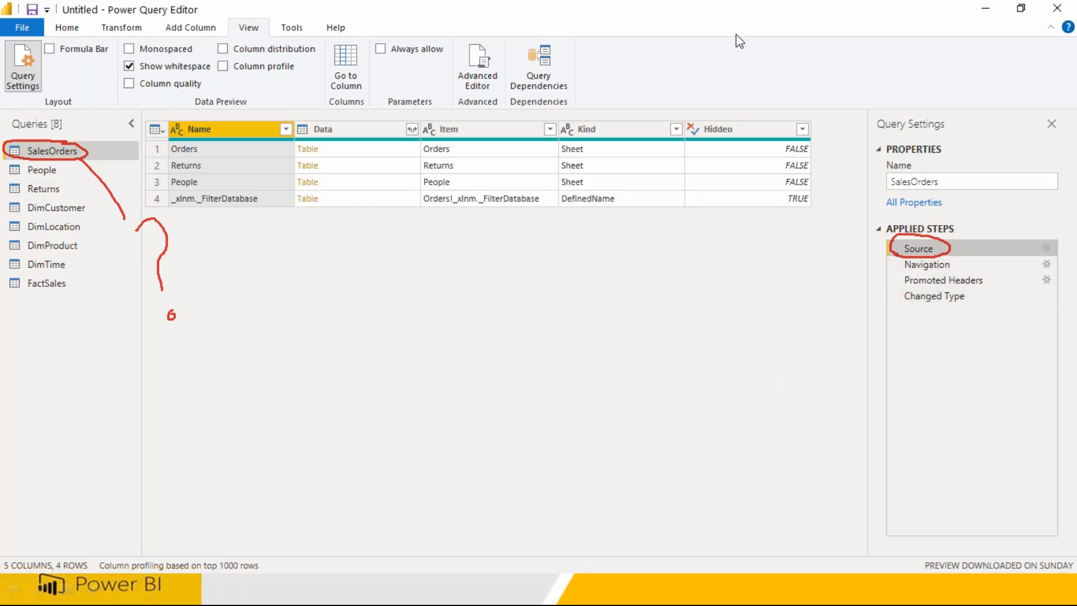
Step: Switch to the PowerPoint slide show with the Power BI Tools slide and erase the ink marks
key(super)
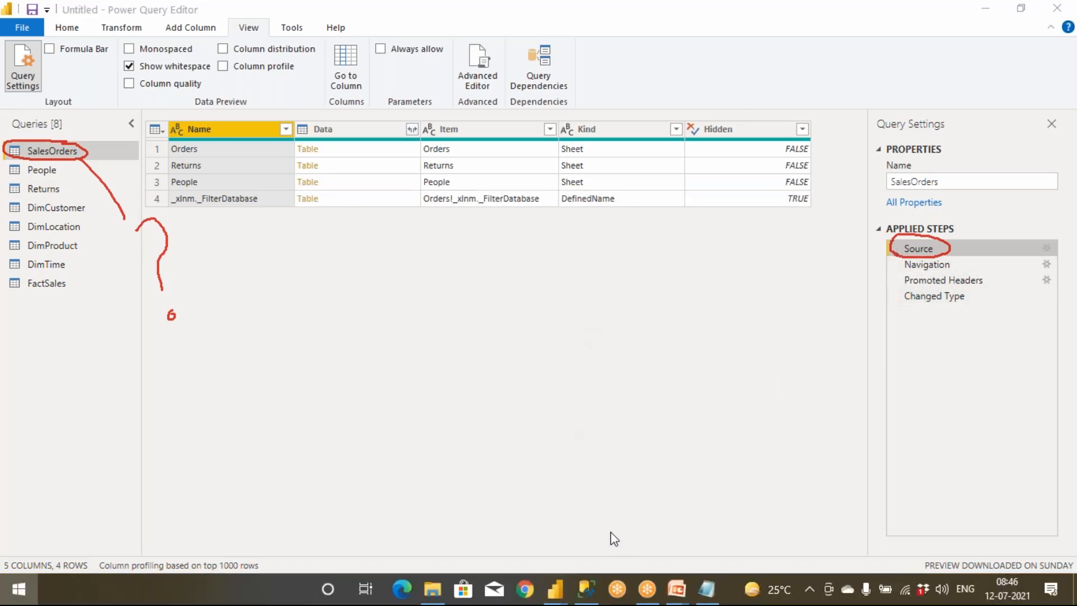
mouse_move(676, 589)
click(718, 553)
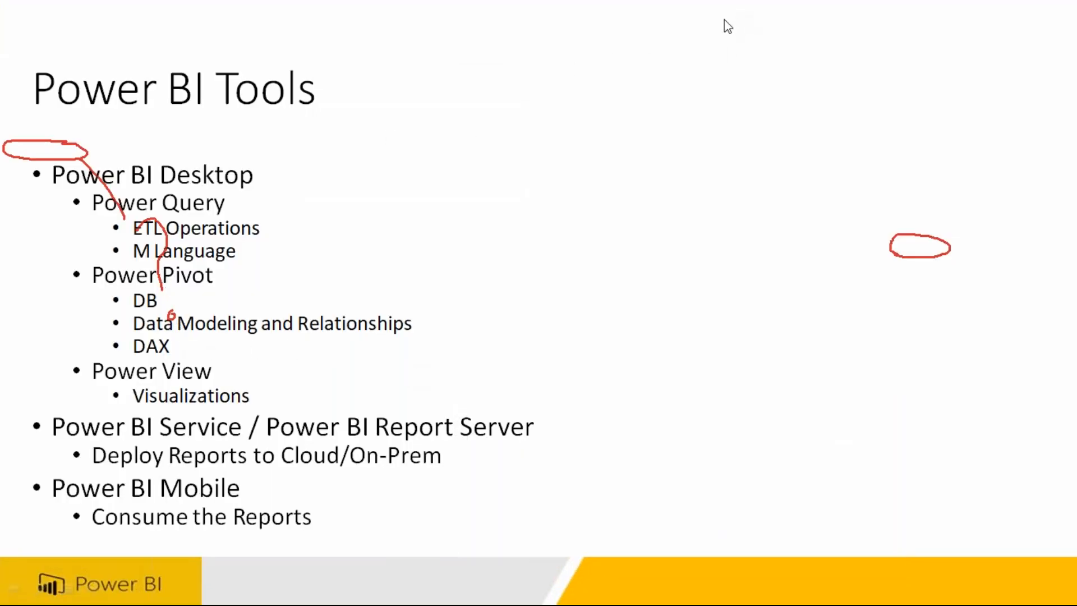
key(e)
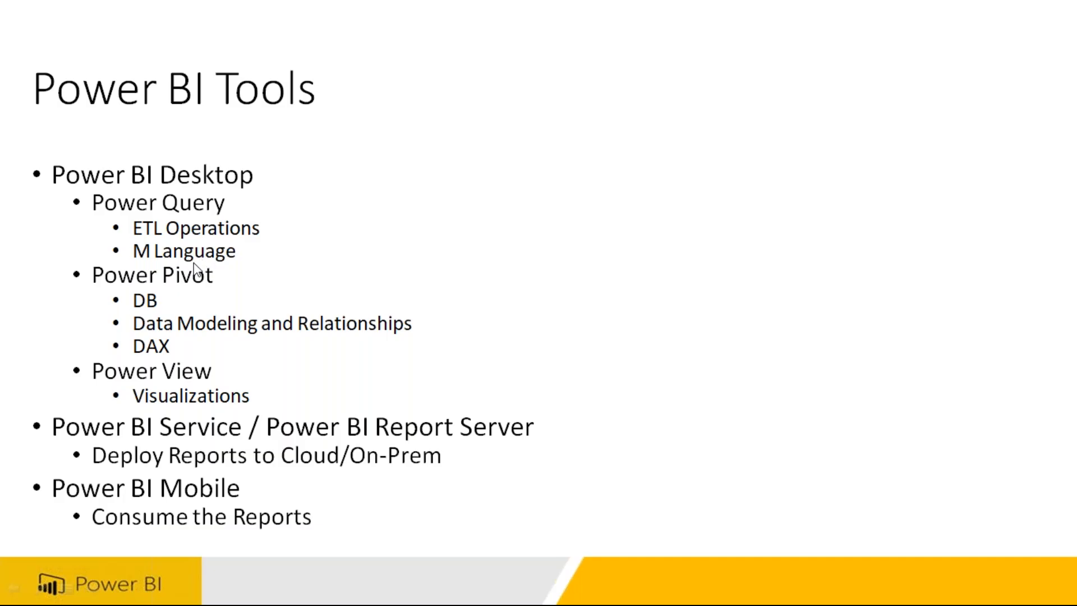
Step: Switch back to Power Query Editor and review the Navigation, Promoted Headers, Changed Type and Source steps of SalesOrders
key(super)
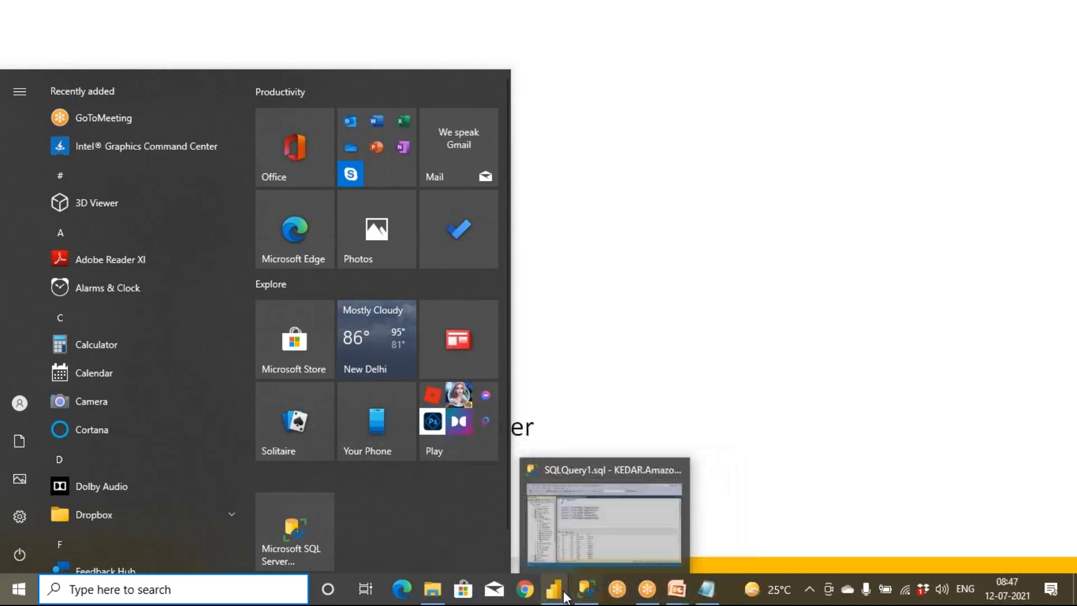
click(592, 536)
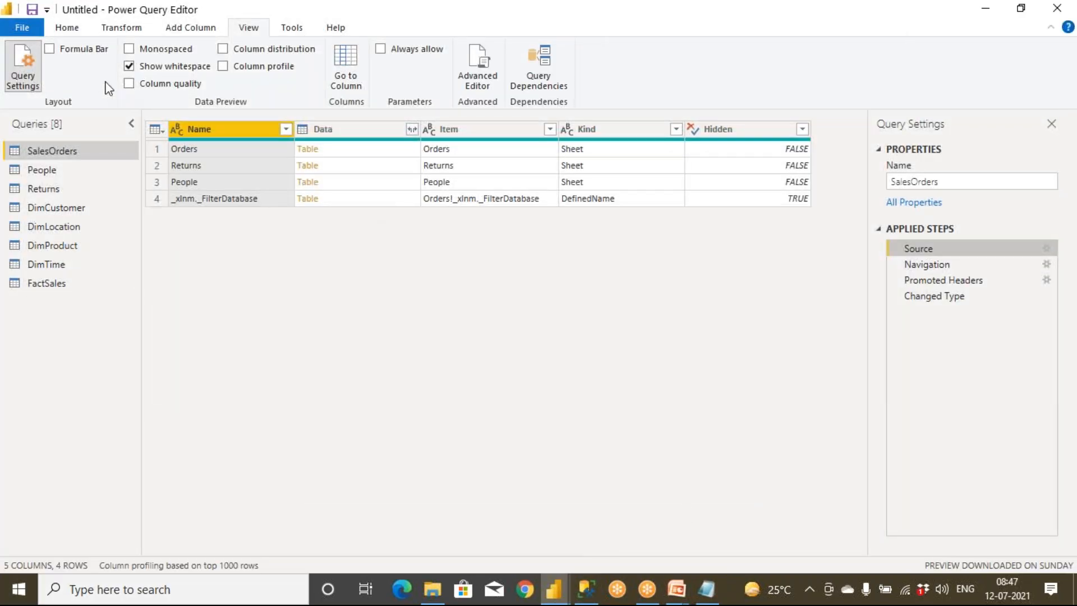
click(67, 28)
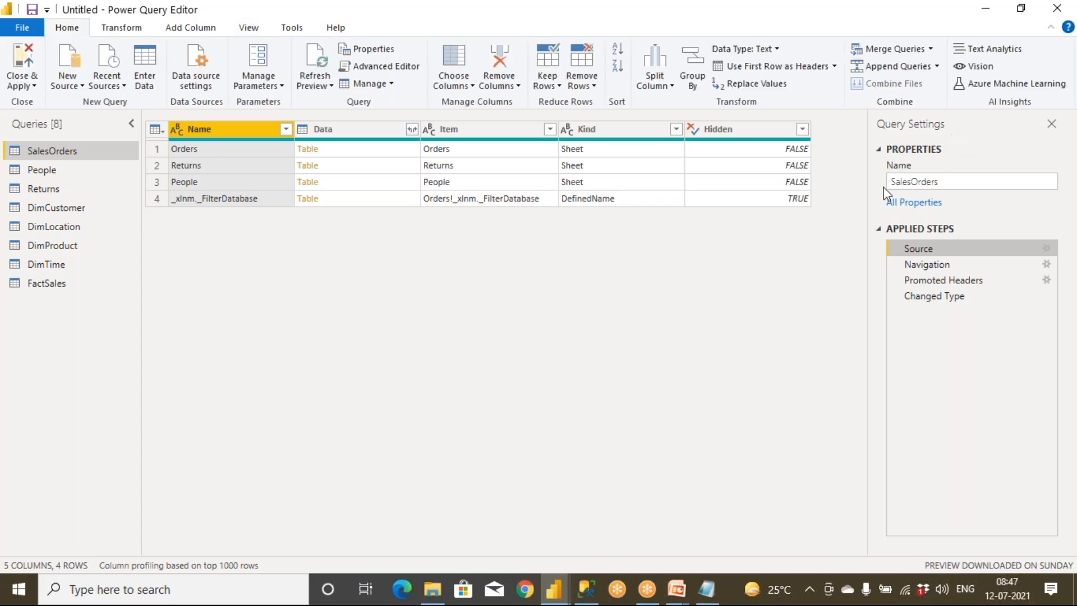
click(937, 260)
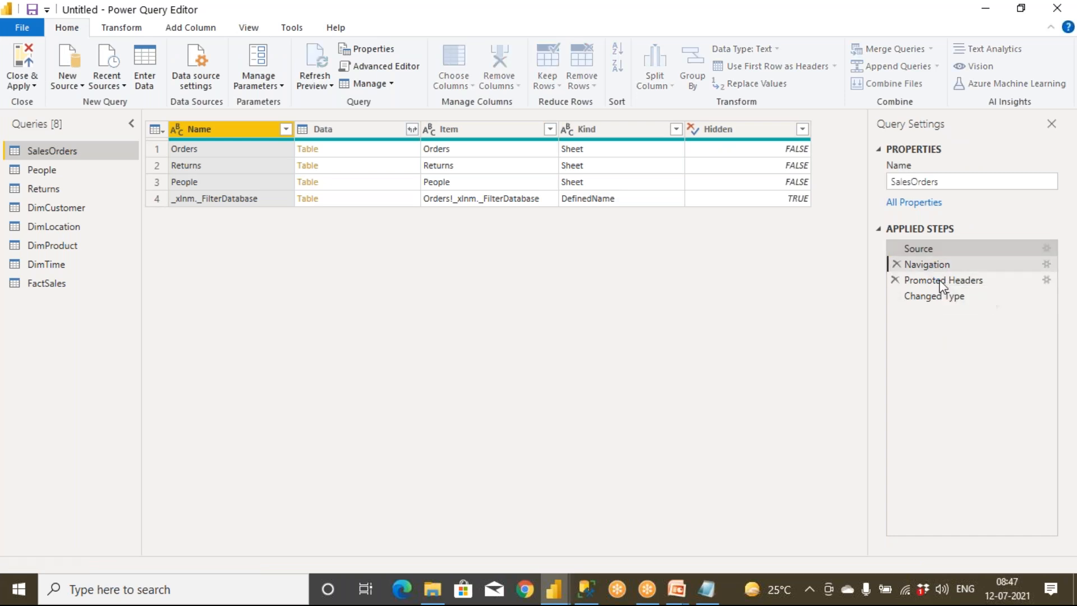
click(942, 280)
click(937, 296)
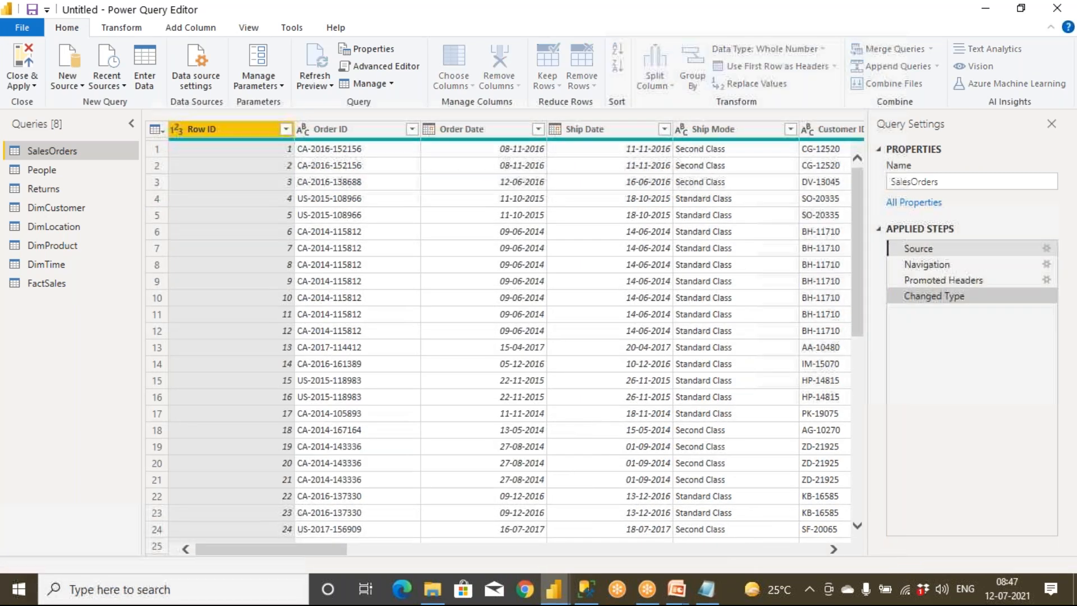
click(928, 249)
Step: Show the formula bar and highlight the Excel.Workbook formula of the SalesOrders Source step
click(248, 28)
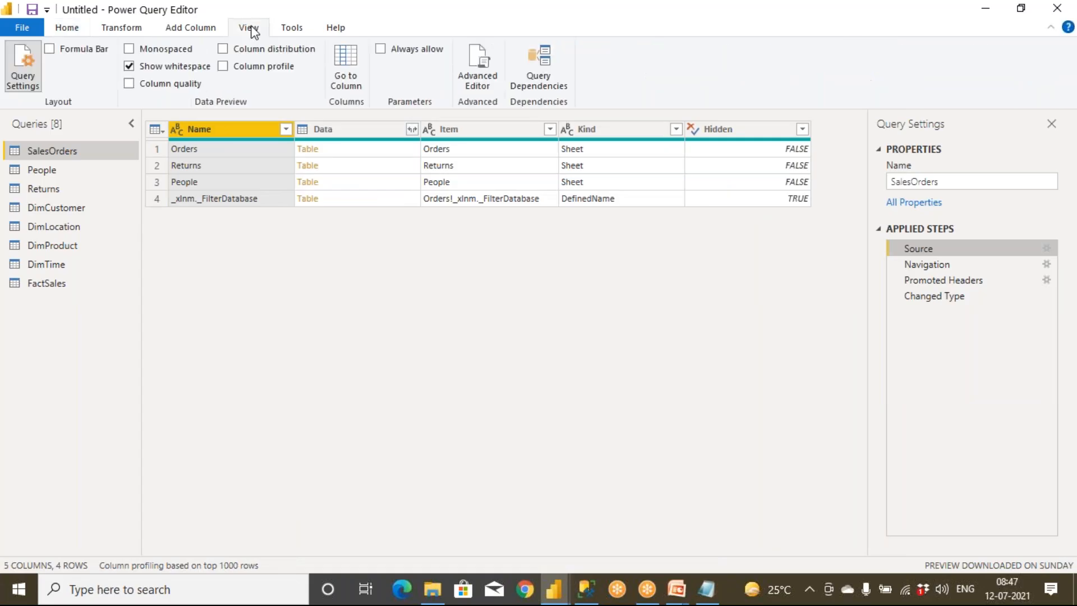
click(50, 50)
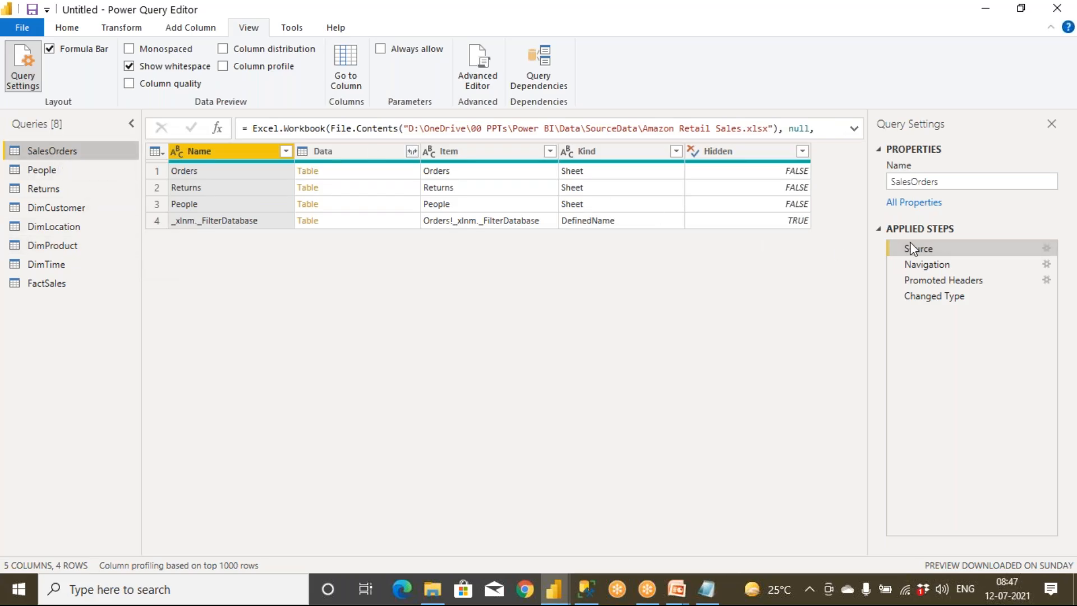
drag(839, 129, 406, 131)
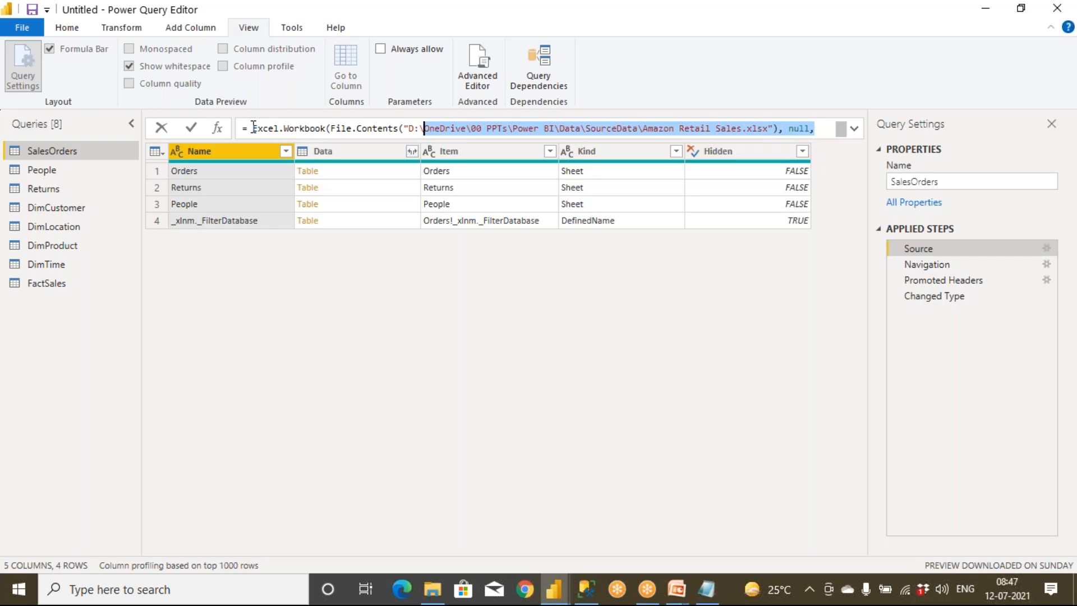
drag(253, 128, 279, 130)
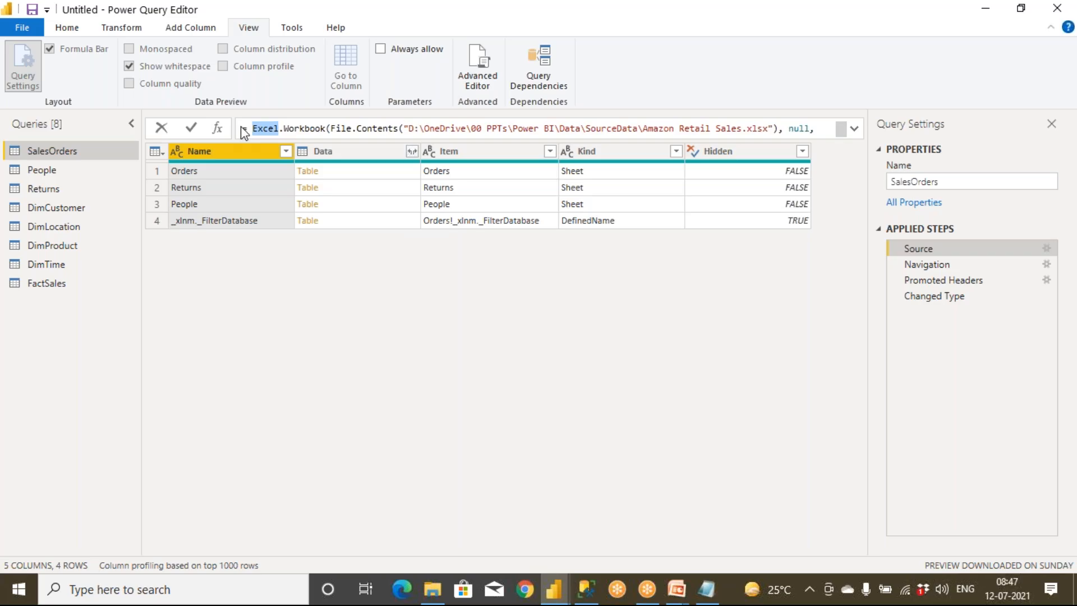
click(821, 129)
drag(821, 129, 258, 151)
click(313, 303)
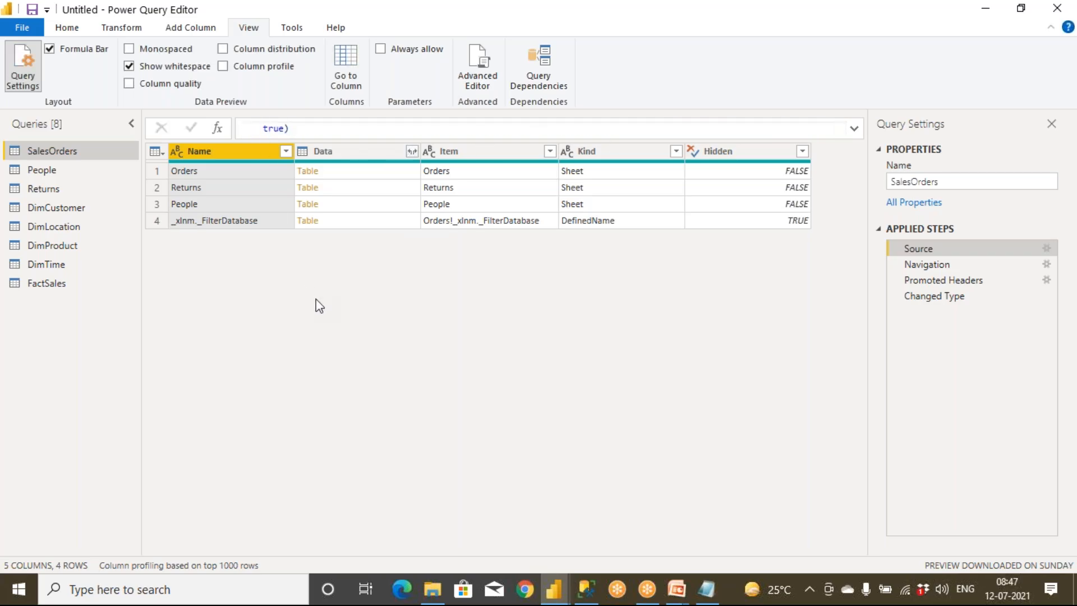
Step: Expand the formula bar, highlight the complete Source formula and collapse the bar again
click(854, 129)
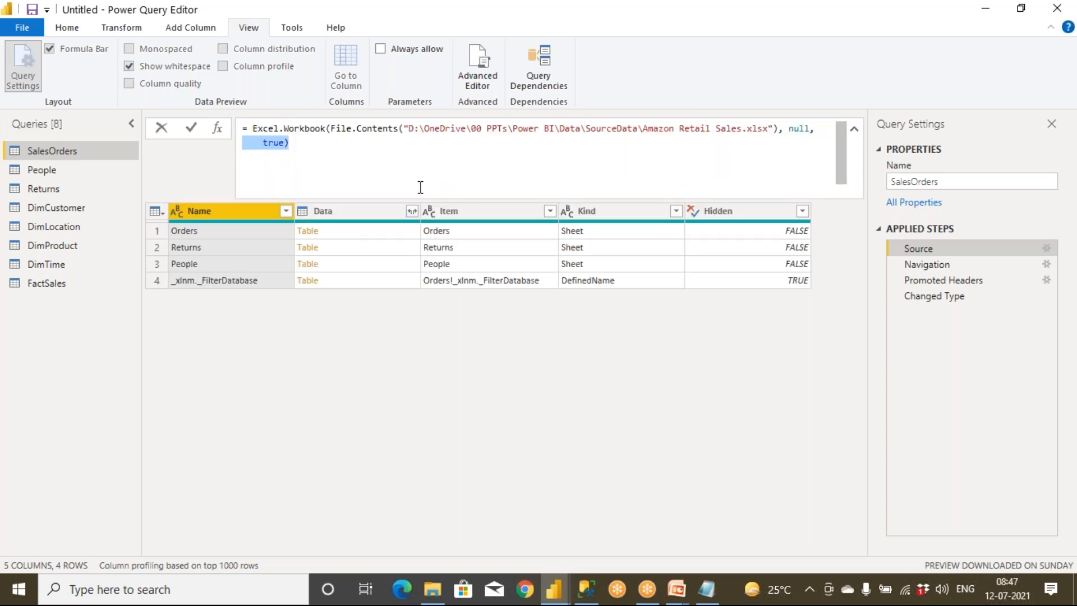
drag(365, 170, 222, 140)
key(ctrl+a)
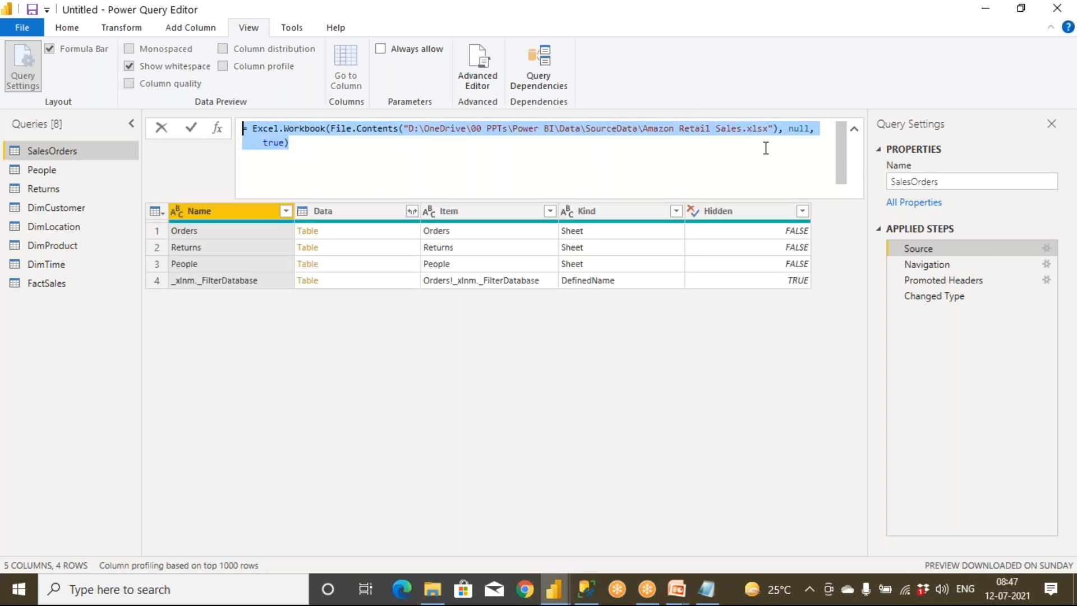
click(854, 130)
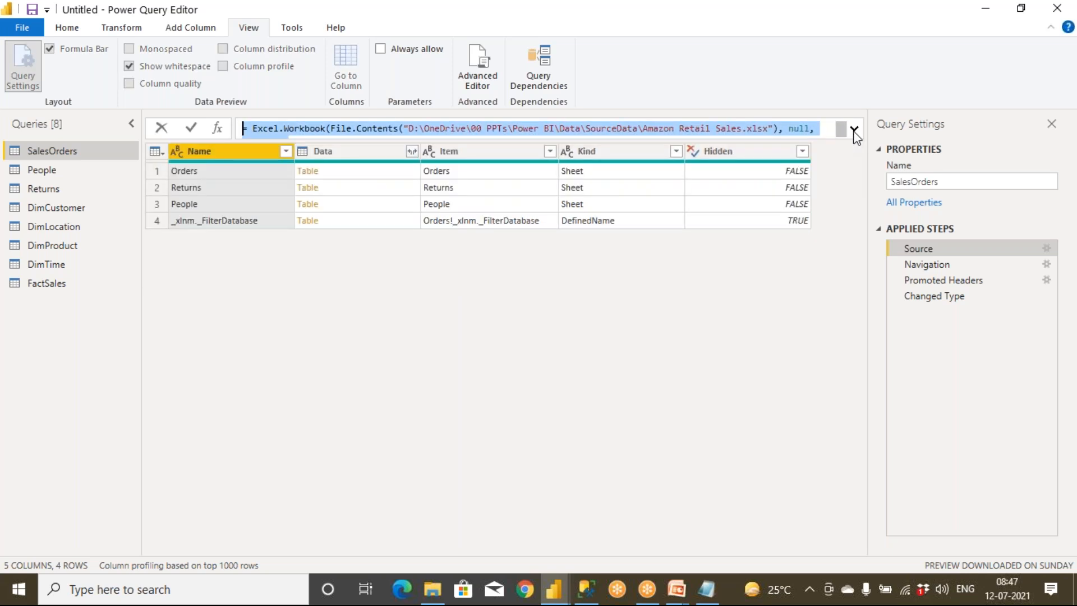
Step: View the Navigation step of SalesOrders and highlight the Orders sheet reference in its formula
click(920, 267)
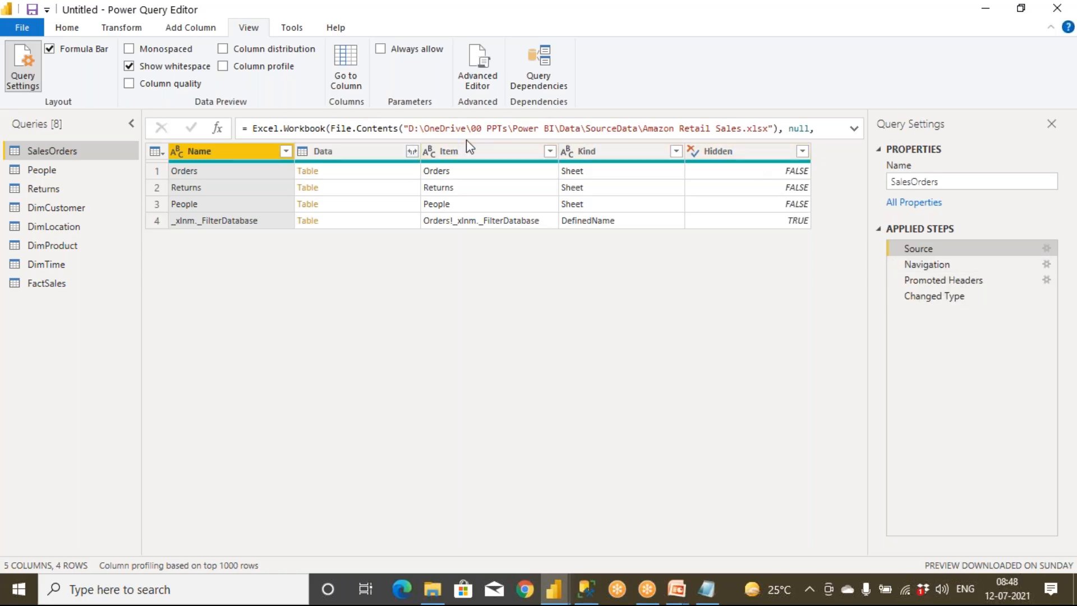
click(927, 266)
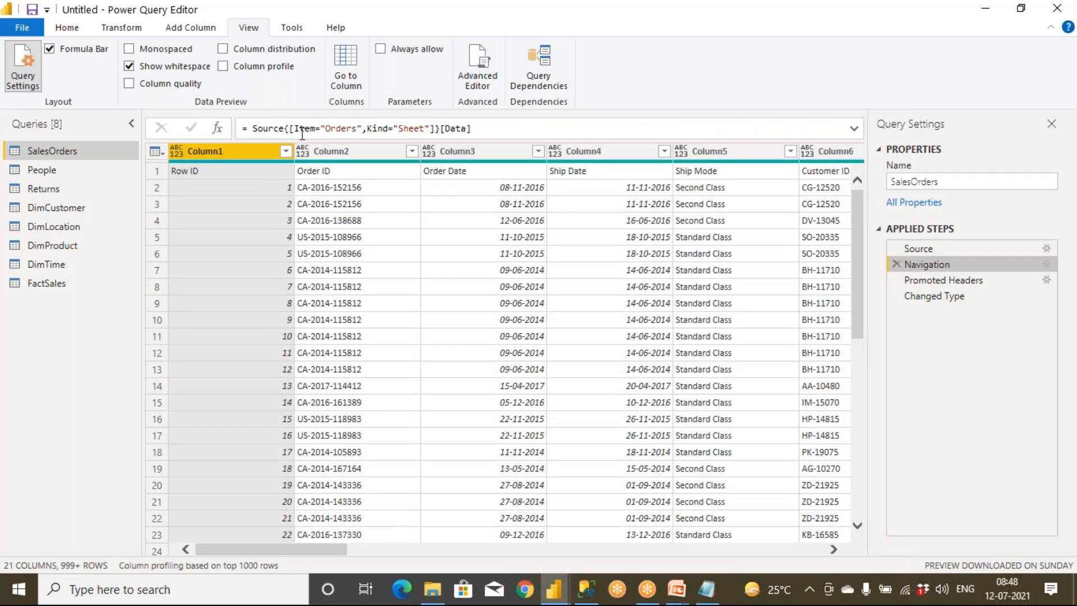
drag(324, 128, 357, 138)
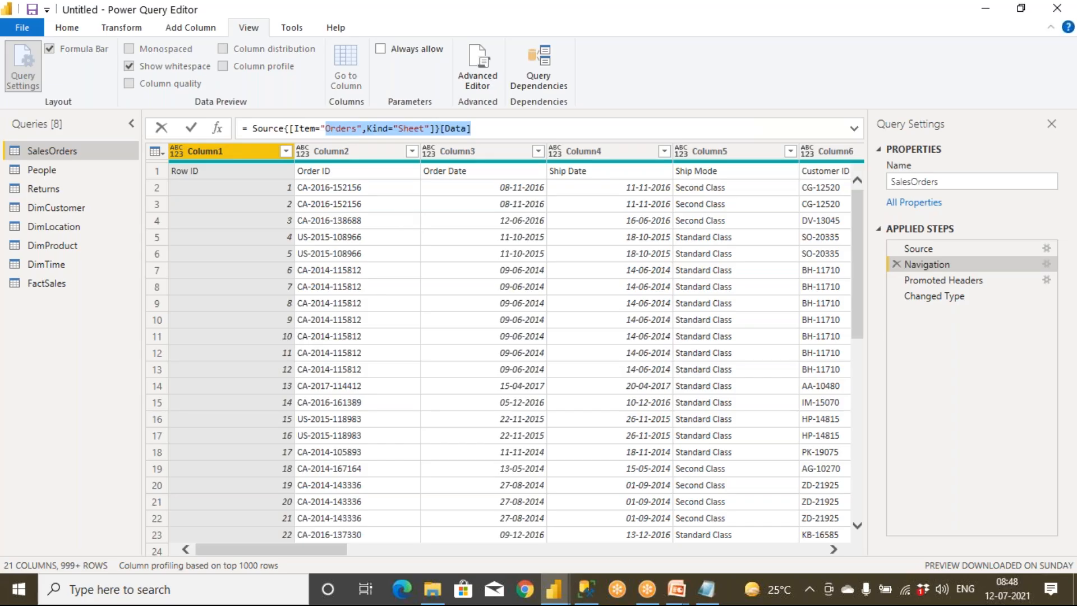
Step: Inspect the first-row cells of Column1 to Column5 in the Navigation step and compare them with the Promoted Headers step
click(938, 282)
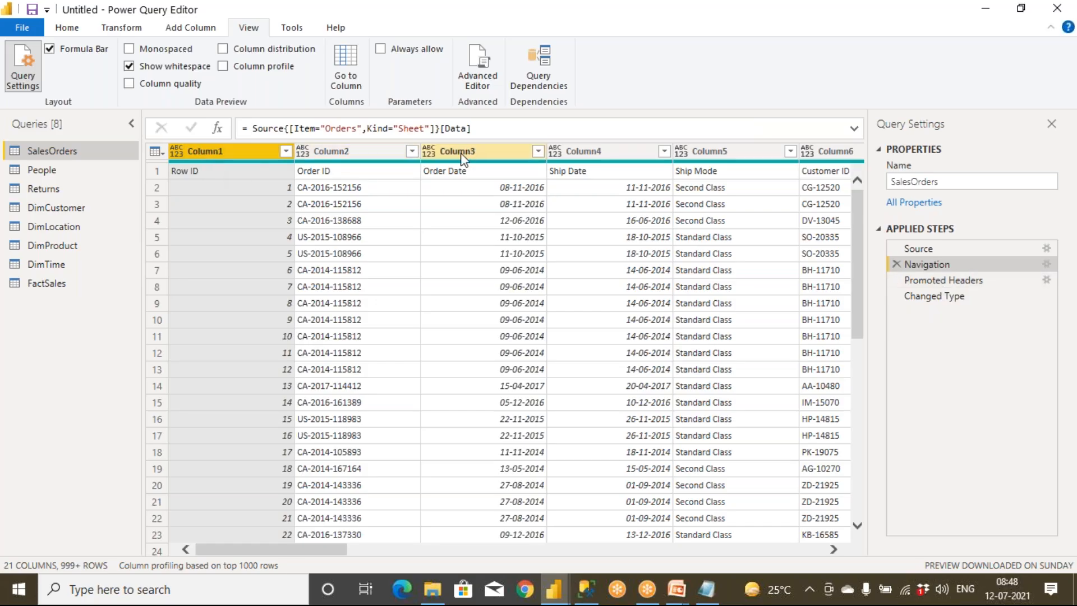
click(218, 176)
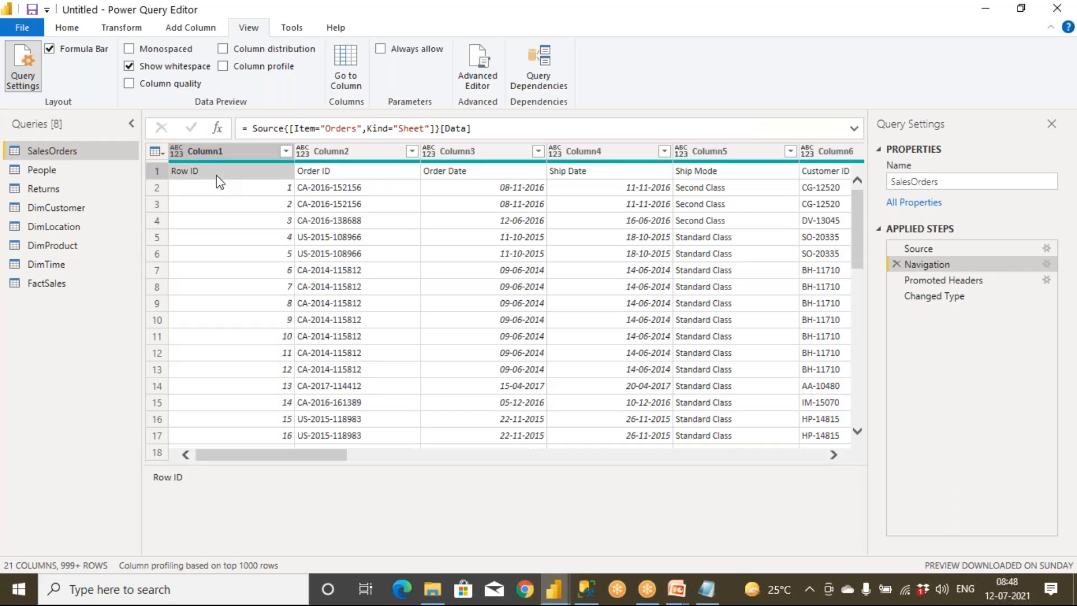
click(352, 170)
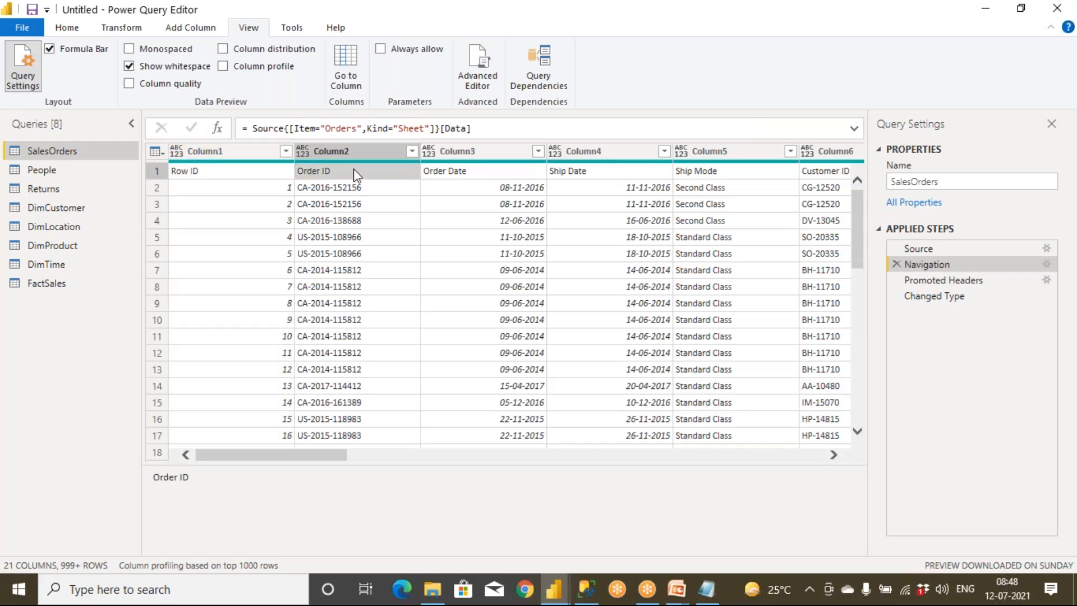
click(461, 174)
click(563, 177)
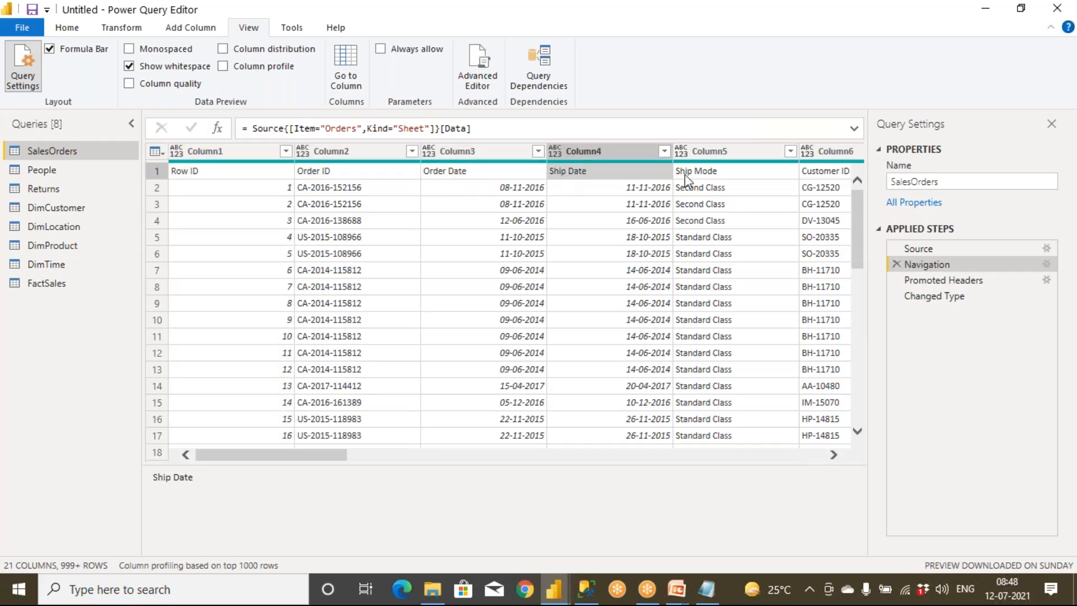
click(695, 179)
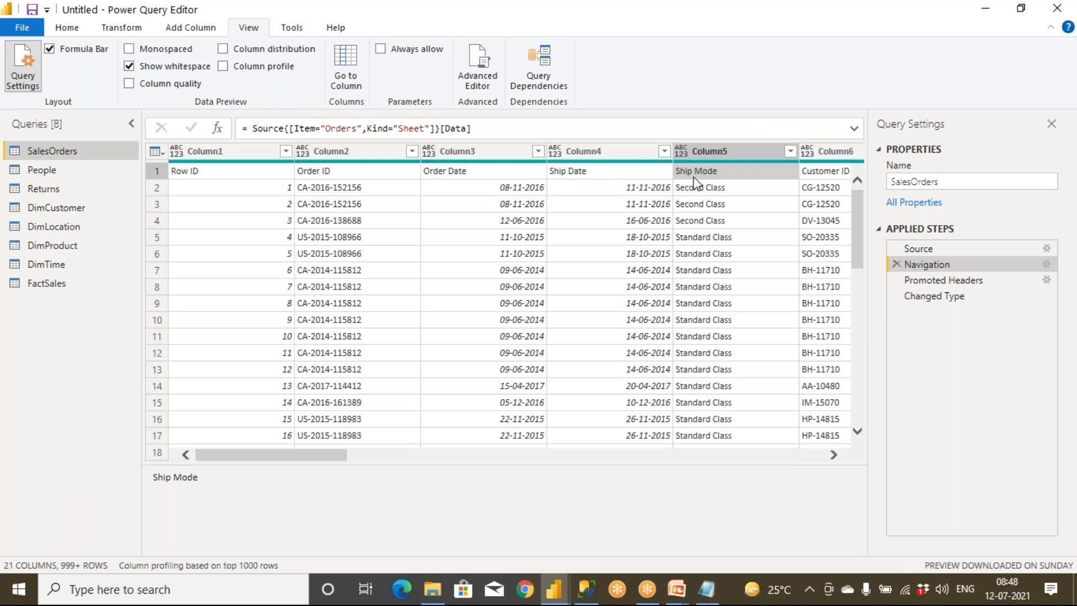
click(188, 173)
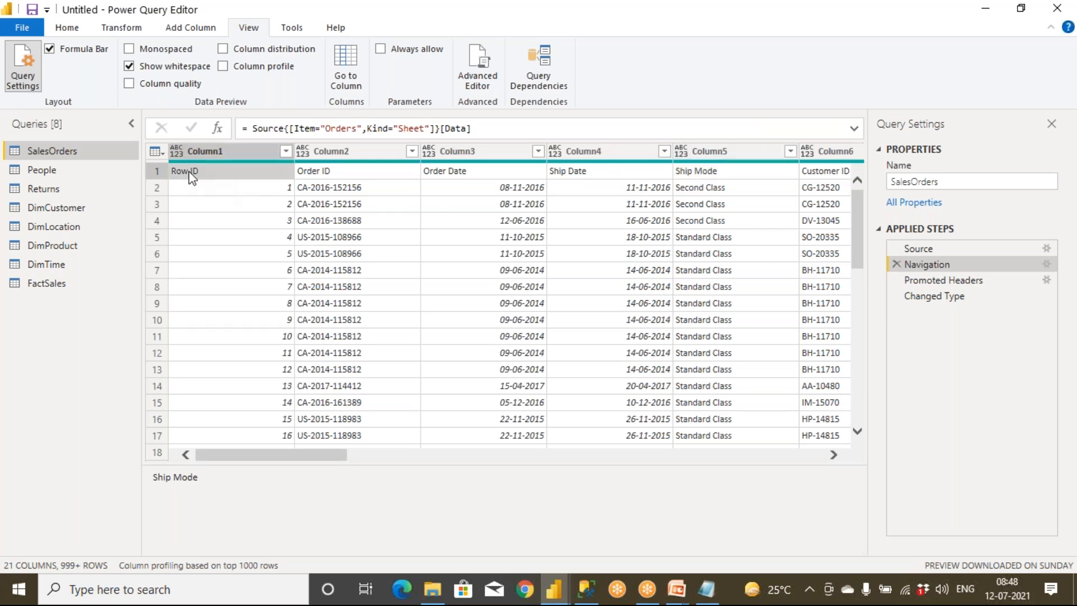
click(916, 282)
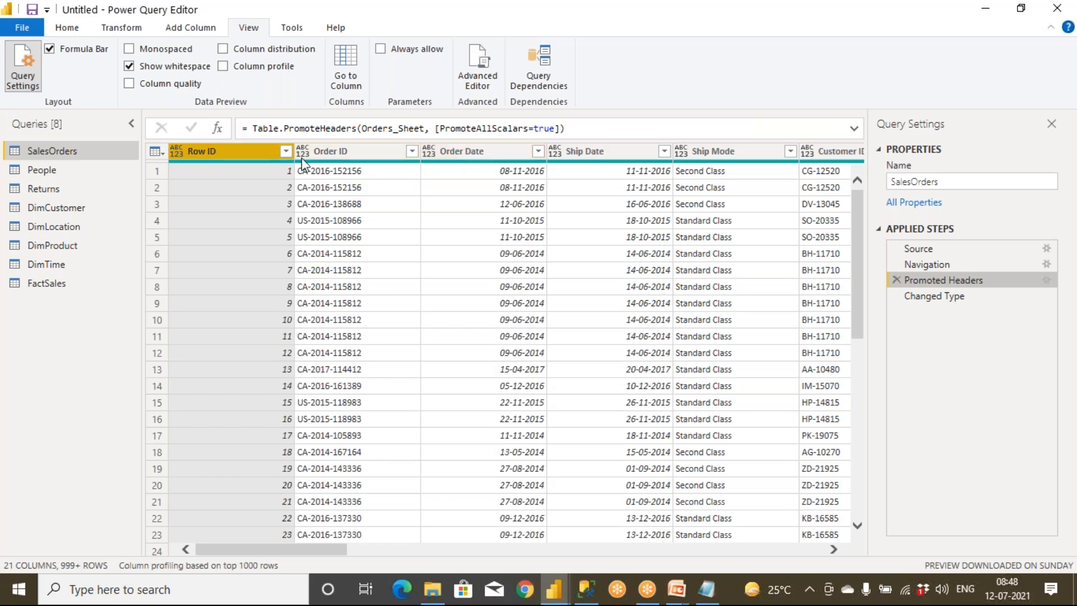
Step: View the Changed Type step and check the data type options of Row ID, Order ID, Order Date and Ship Mode without changing them
click(940, 298)
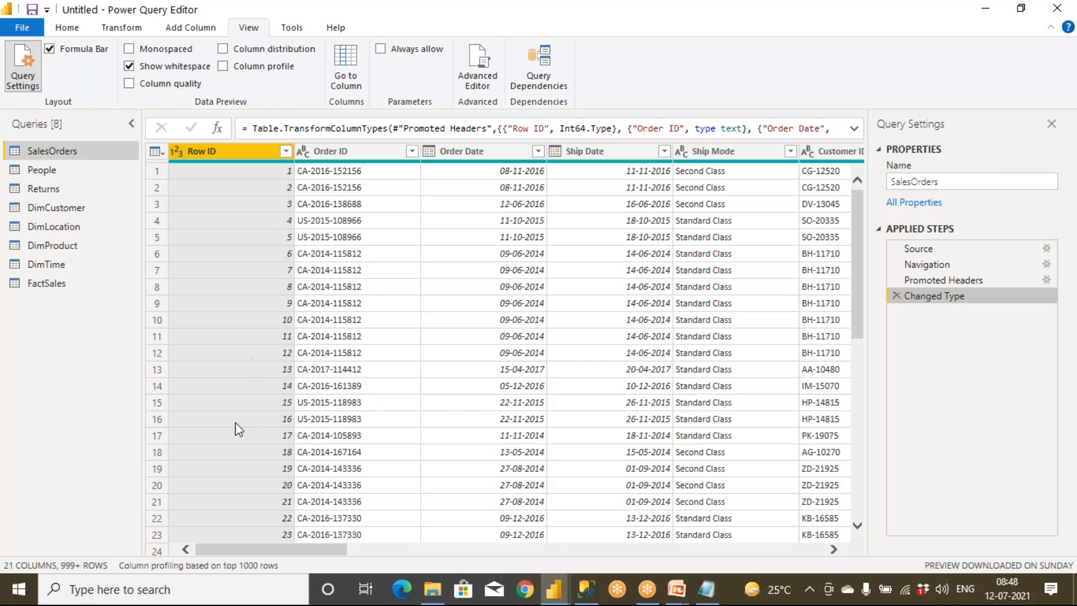
click(177, 152)
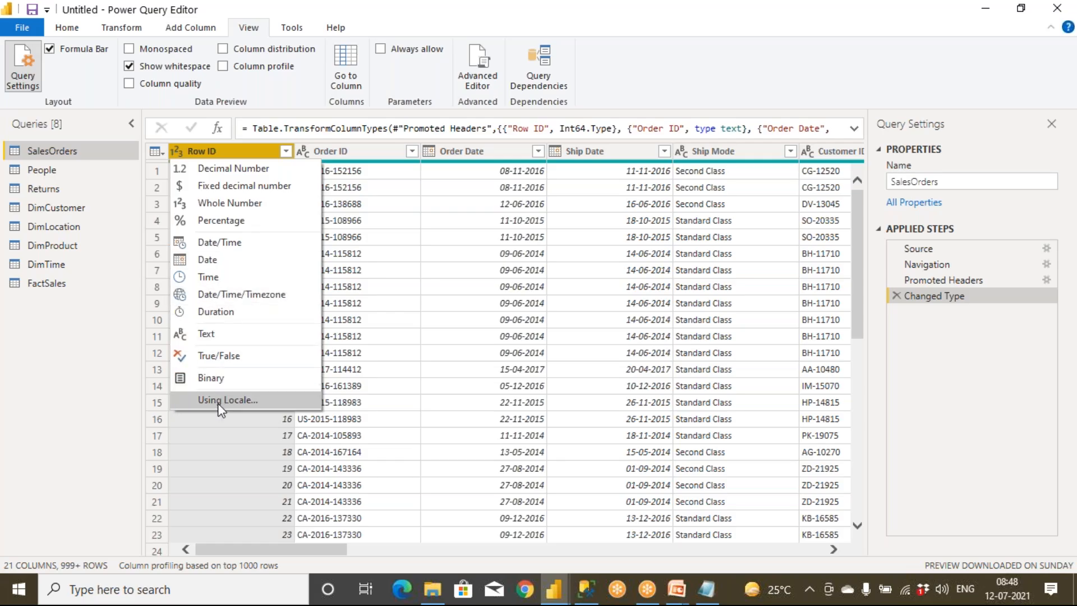
click(210, 475)
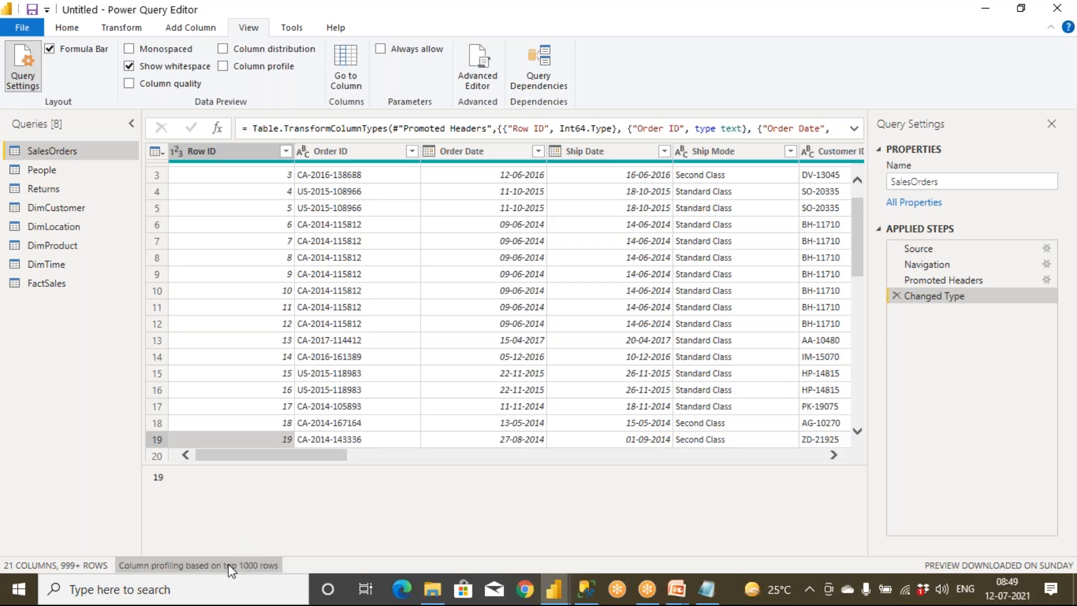
click(304, 153)
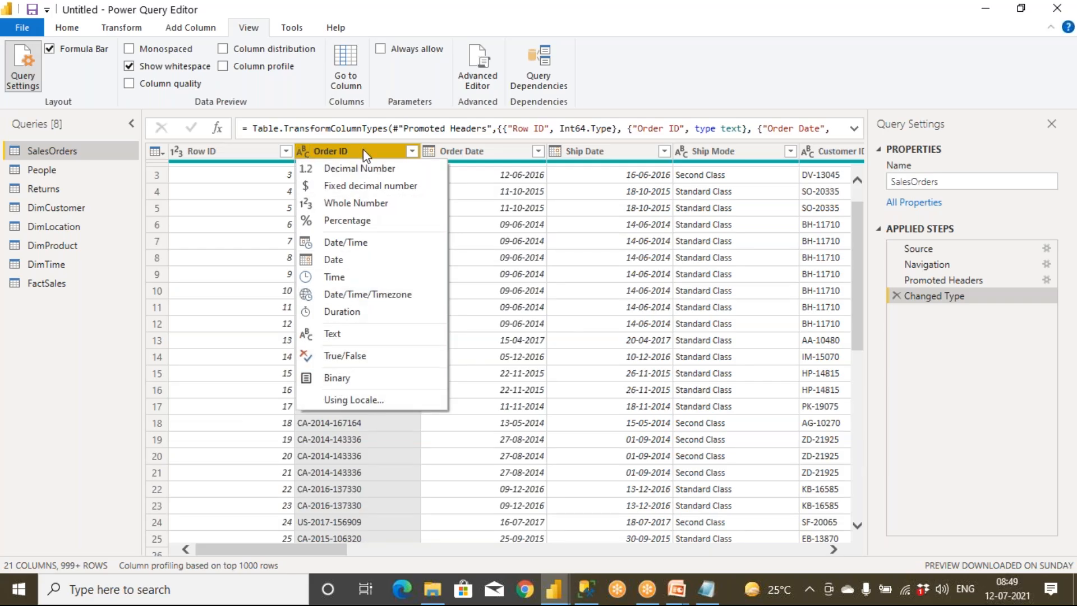
click(430, 152)
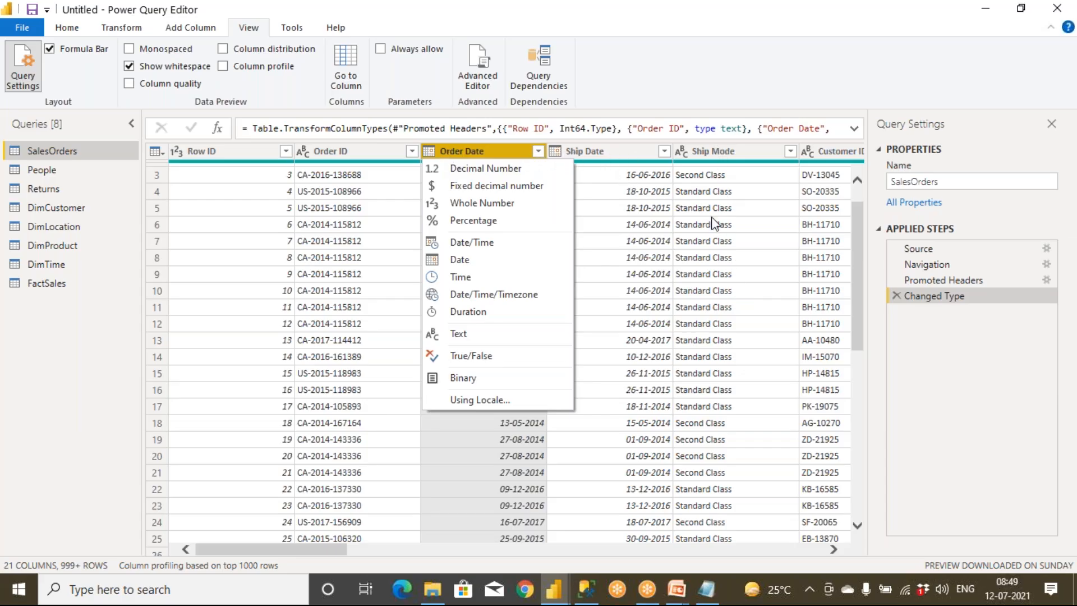
click(682, 152)
click(681, 152)
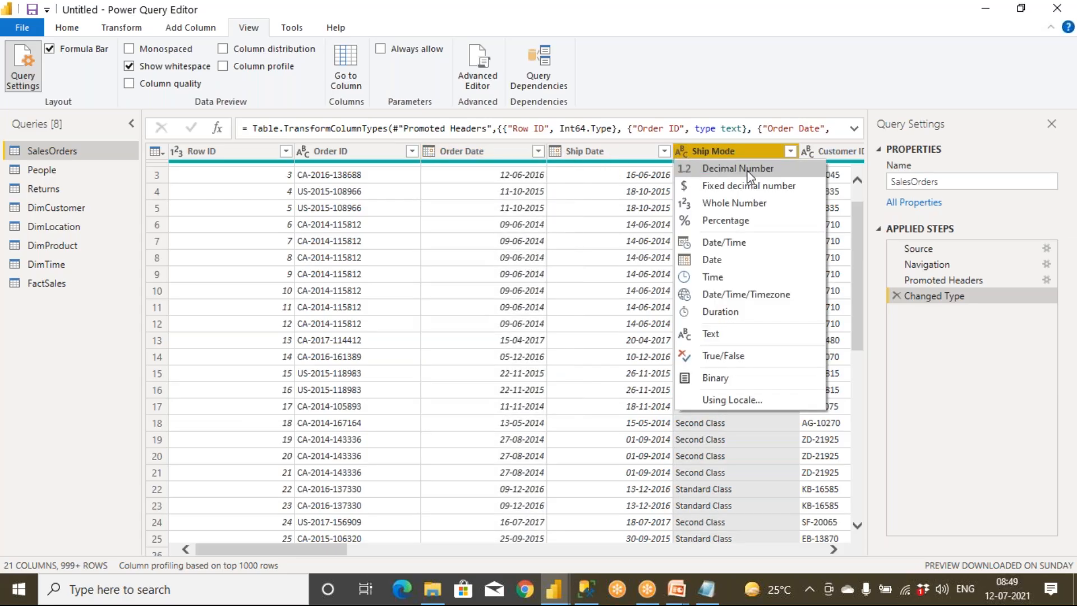
Step: Look over the further SalesOrders columns and highlight the Changed Type formula in the formula bar
click(338, 548)
drag(338, 548, 428, 551)
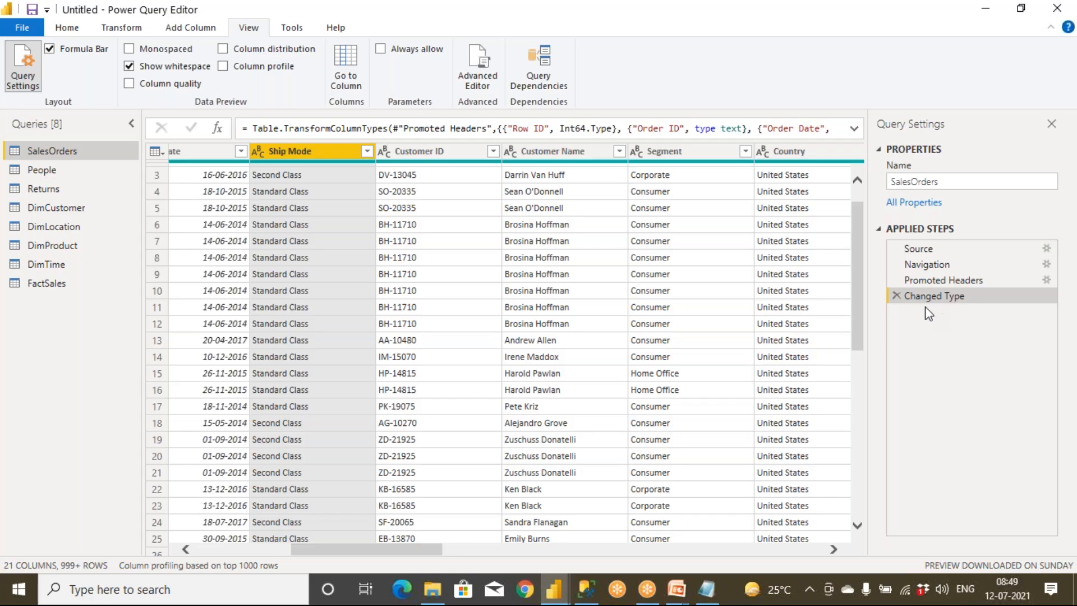
click(829, 128)
drag(803, 129, 490, 154)
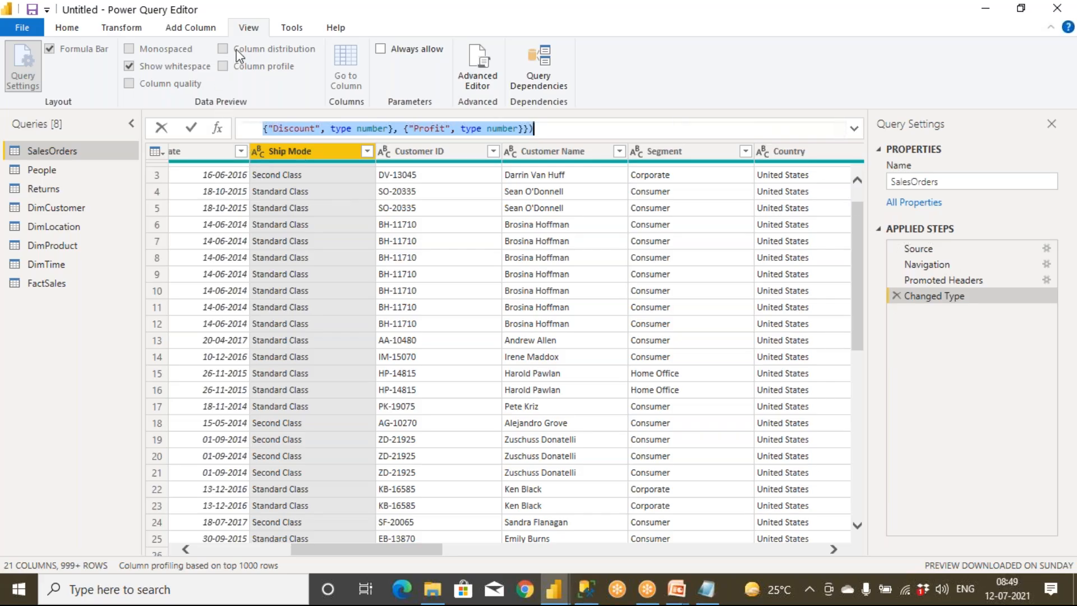
Step: Open the Advanced Editor for SalesOrders and highlight its entire script
click(478, 84)
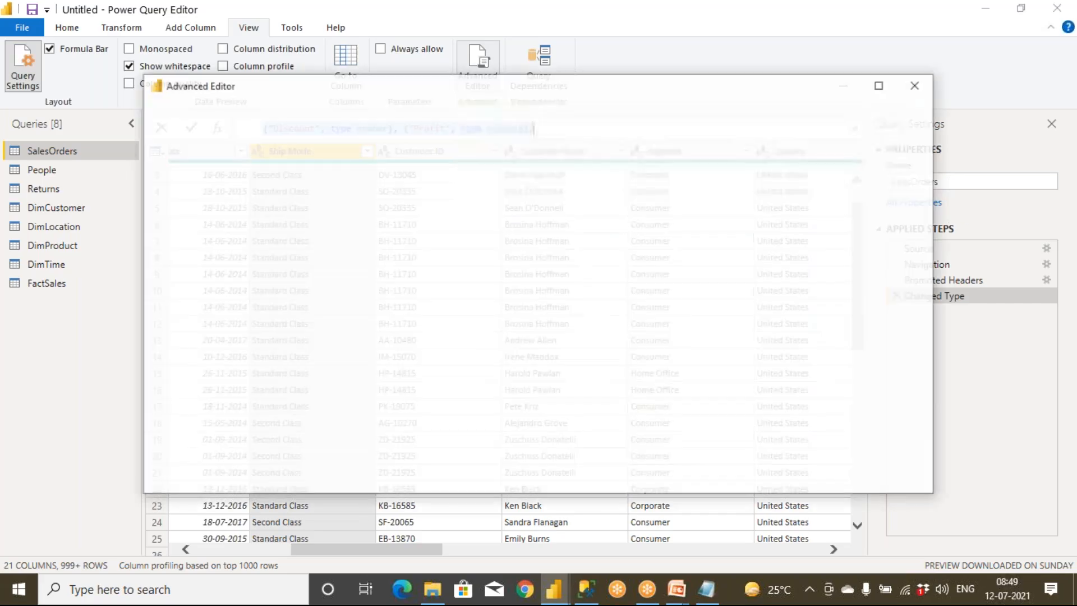
drag(364, 260, 169, 161)
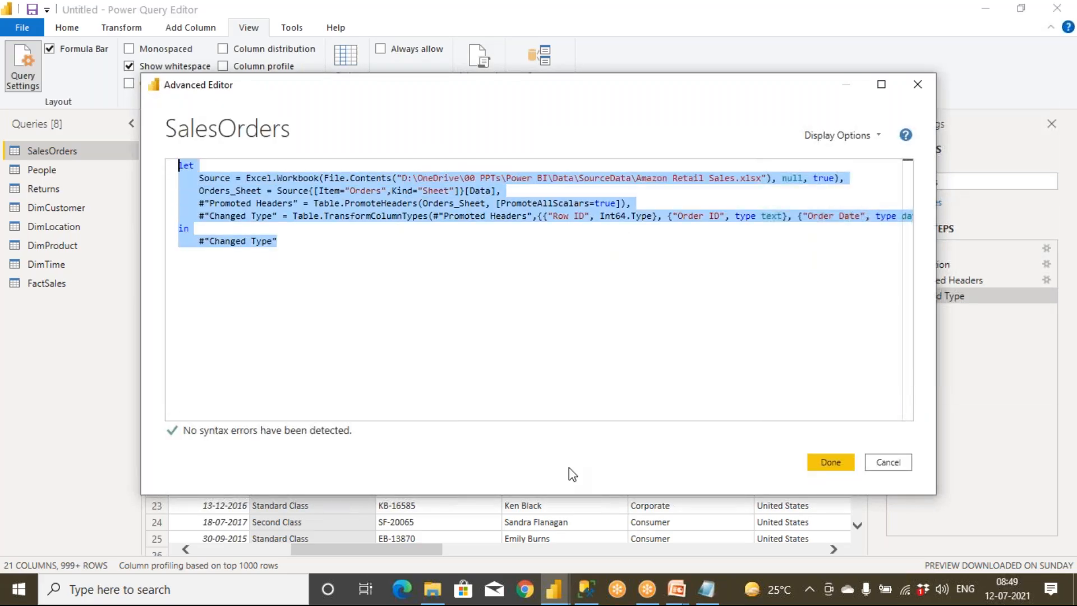
click(469, 331)
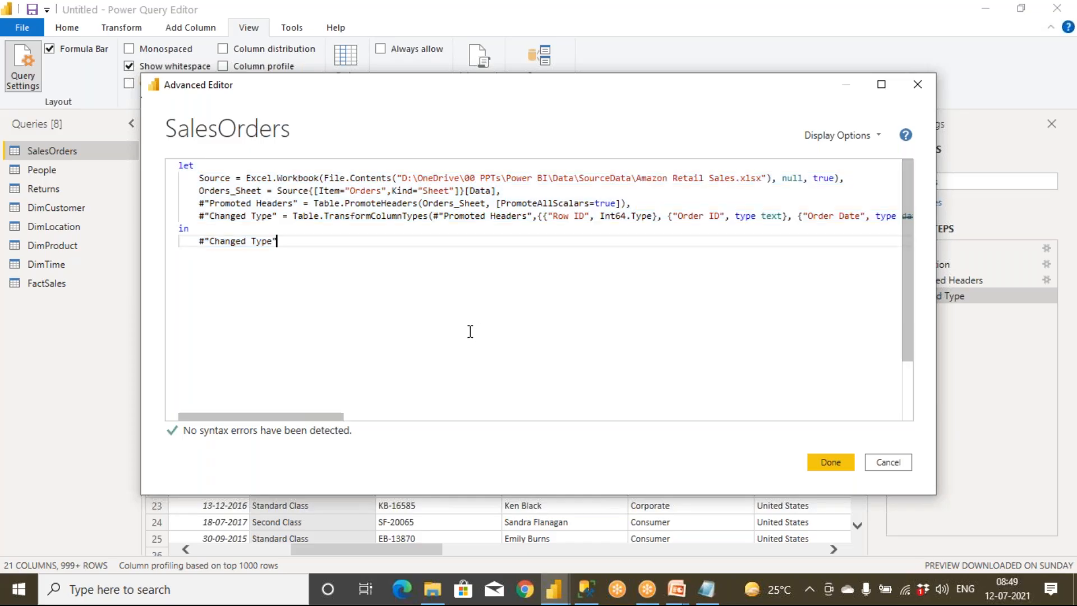
Step: Examine the file path, Orders sheet, PromoteHeaders and TransformColumnTypes parts of the script, and close the Advanced Editor without changes
drag(402, 178, 761, 179)
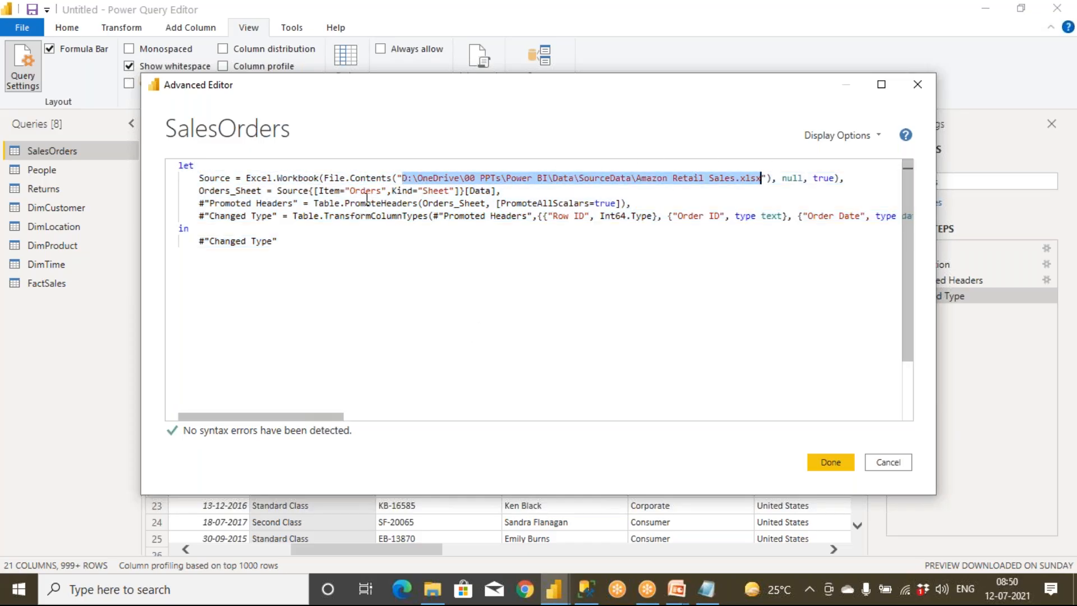
drag(351, 191, 437, 198)
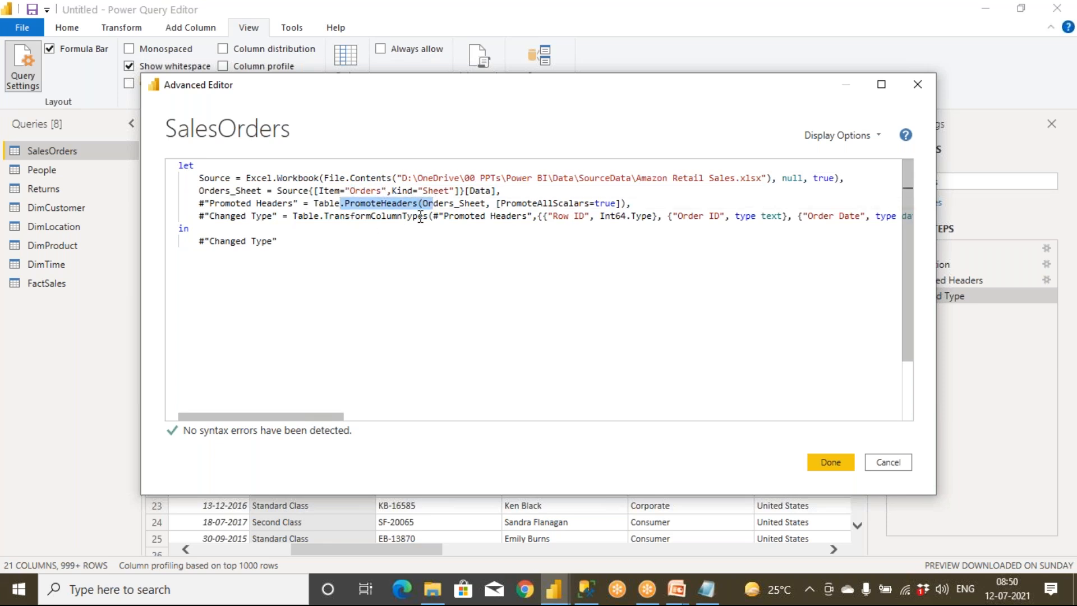
click(418, 216)
drag(319, 203, 418, 203)
mouse_move(418, 216)
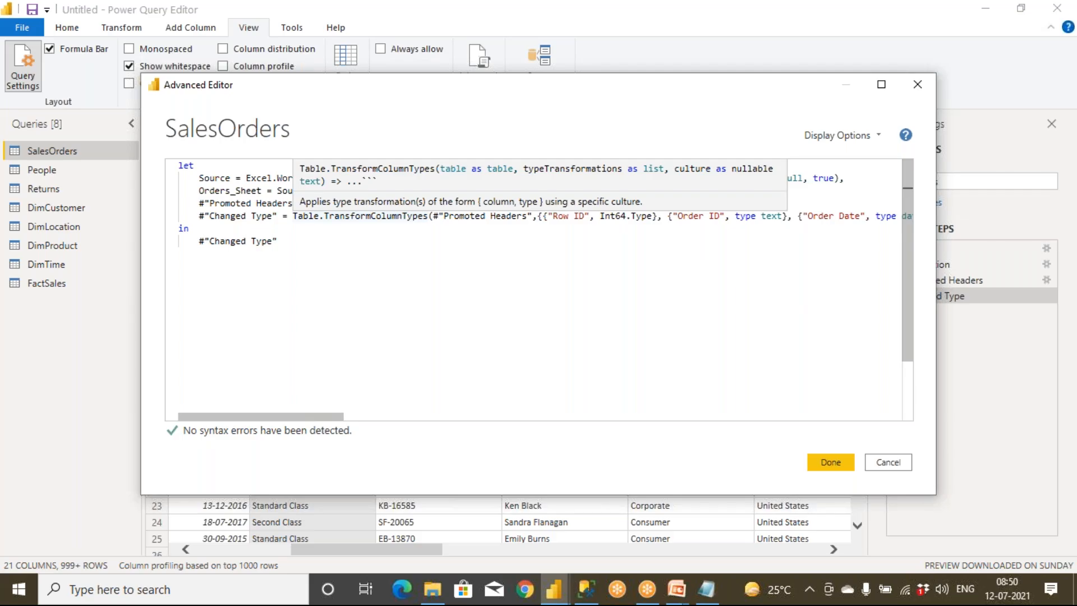
drag(329, 216, 441, 217)
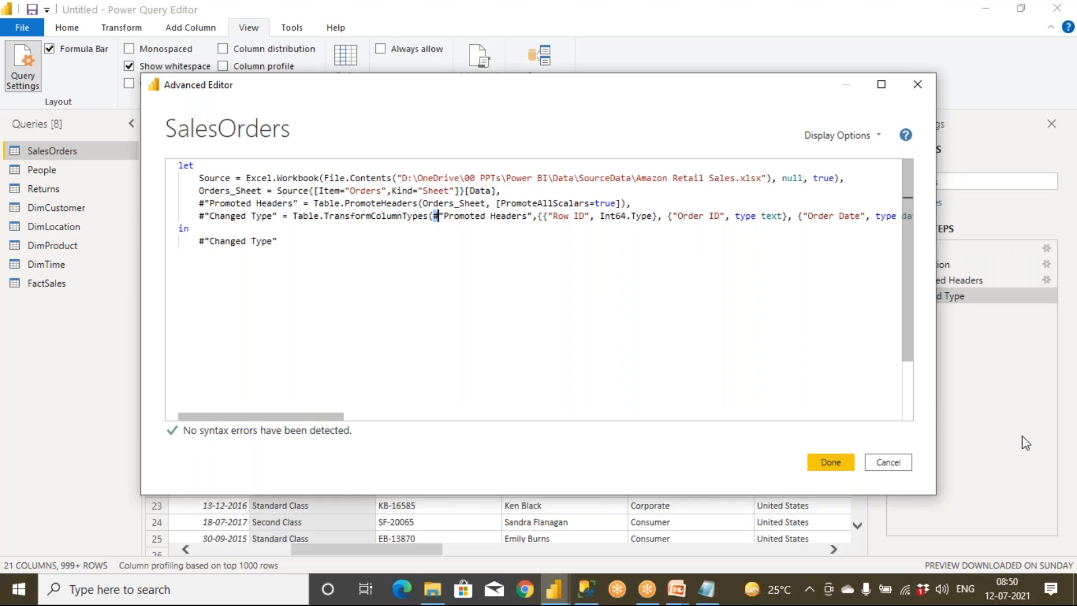
click(870, 464)
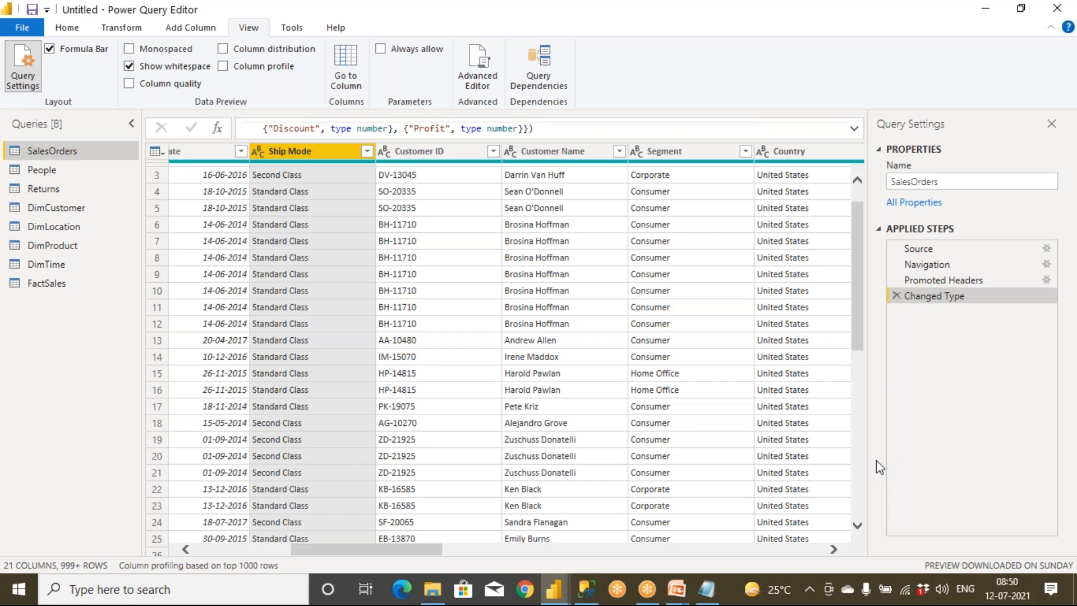
click(70, 31)
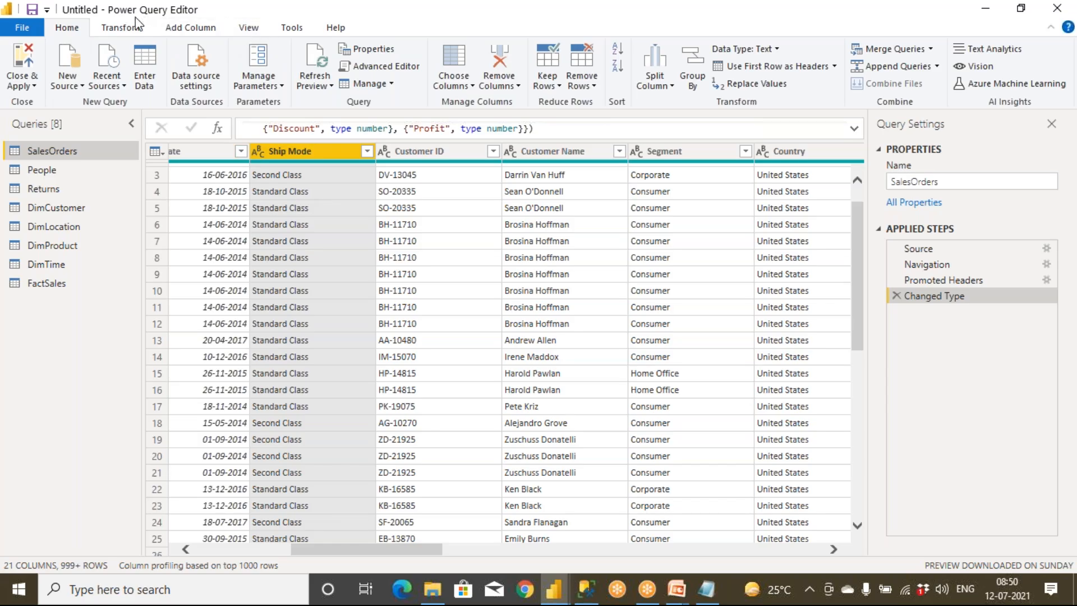
Step: Reopen the SalesOrders script in the Advanced Editor, view it, and close the editor without changes
click(242, 34)
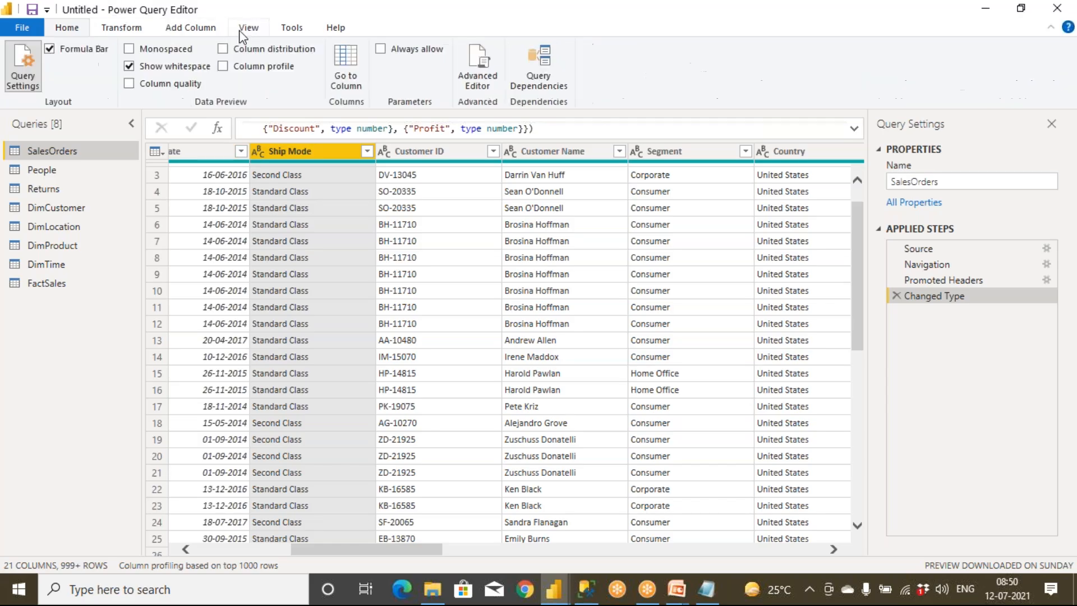
click(476, 87)
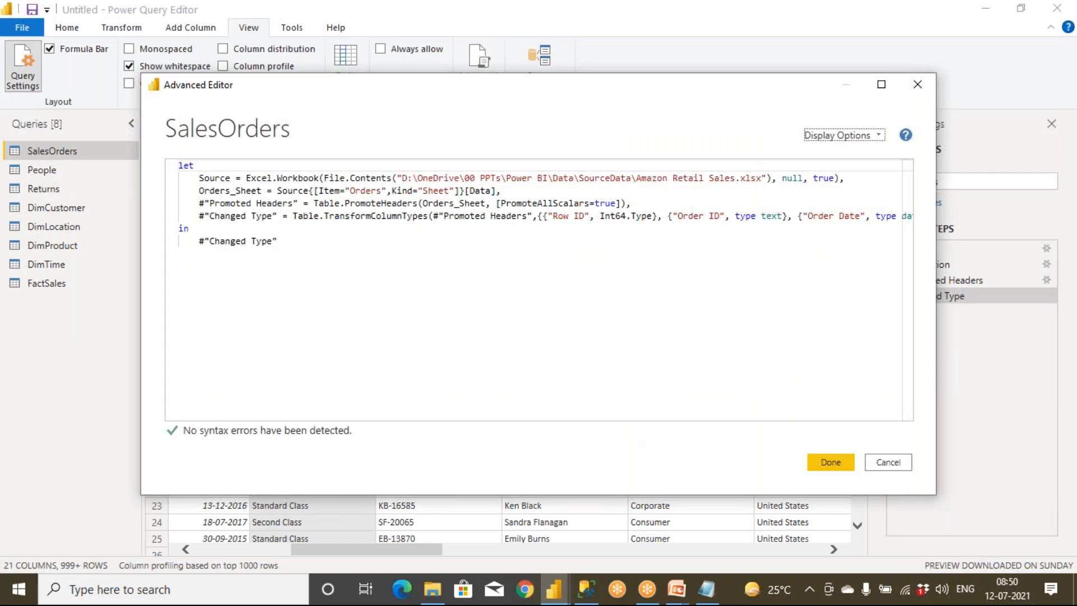
click(836, 458)
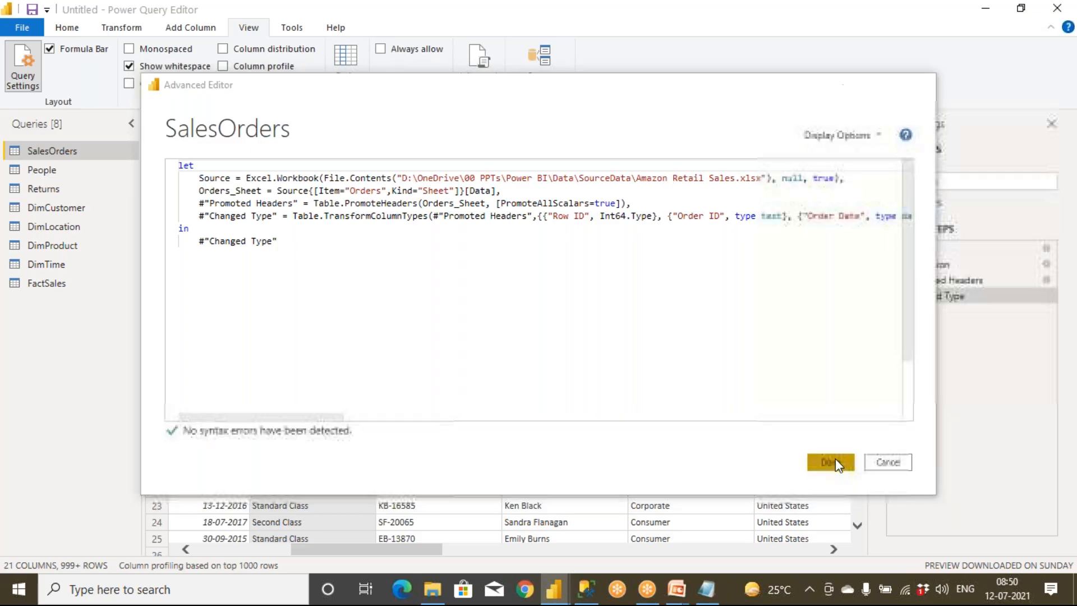
Step: View the Promoted Headers step of SalesOrders, highlight its Table.PromoteHeaders formula and expand the formula bar, leaving the formula unedited
click(928, 280)
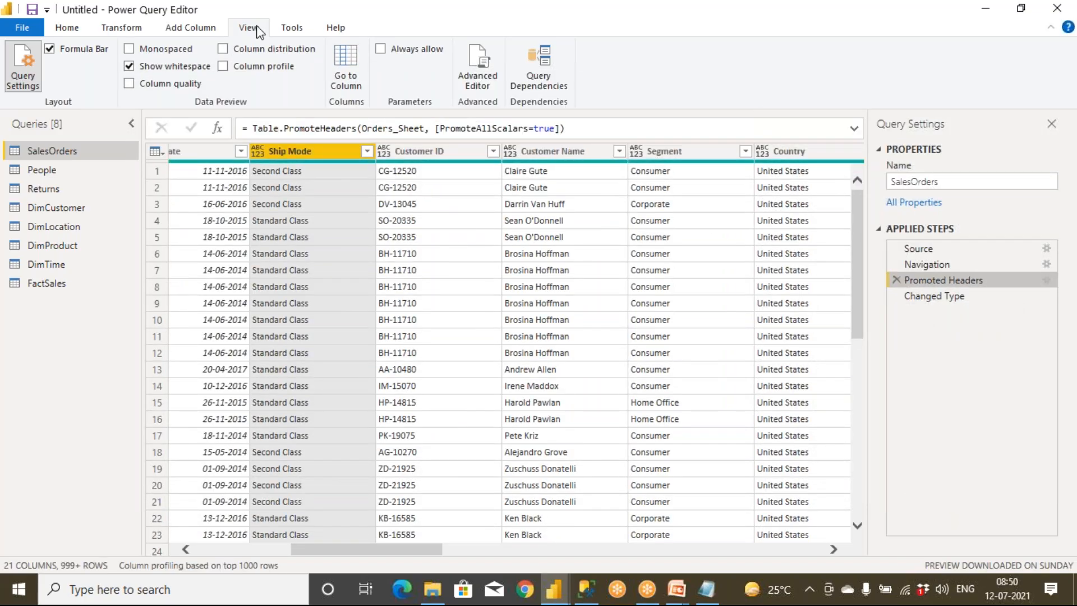
drag(576, 124, 217, 132)
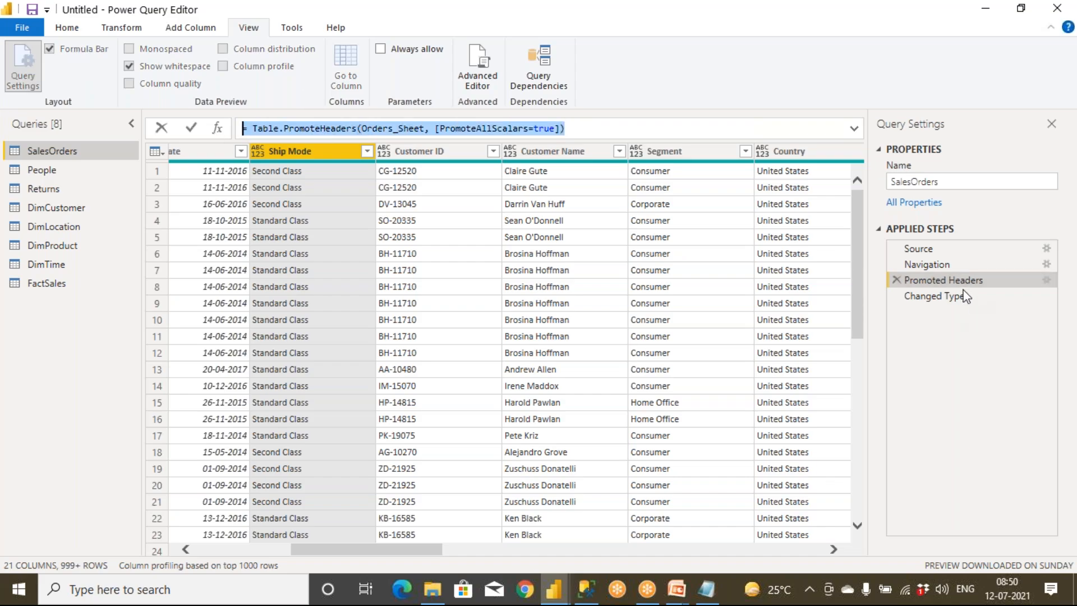
click(854, 129)
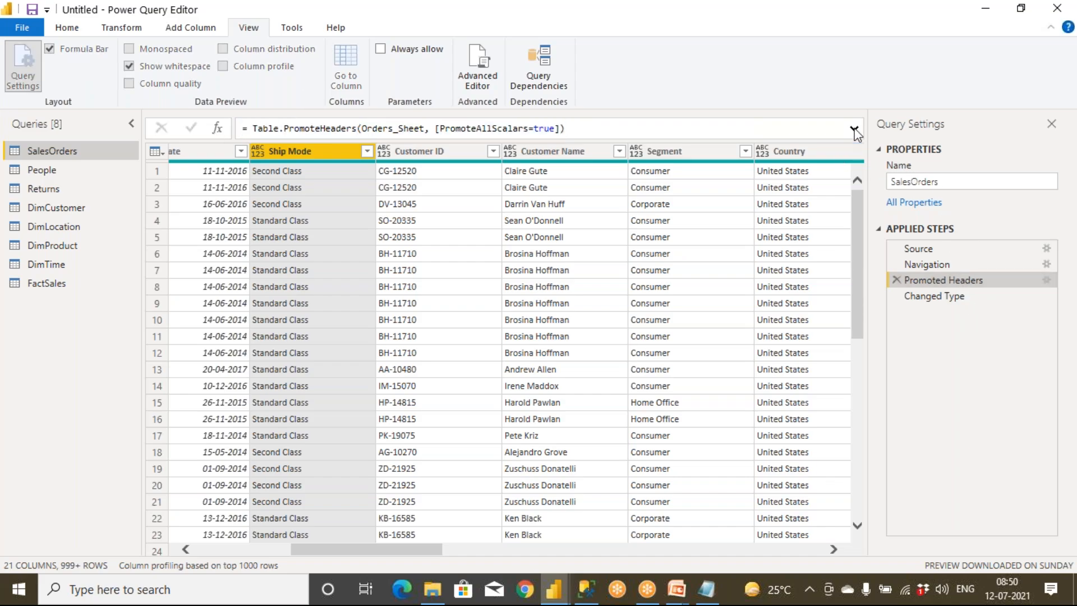
click(855, 129)
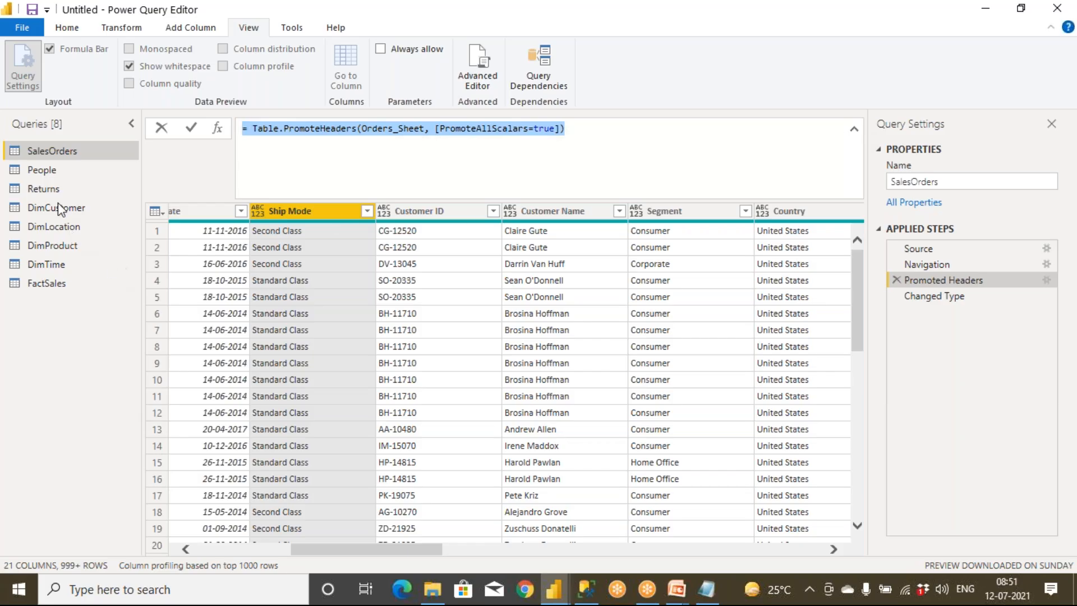
key(Escape)
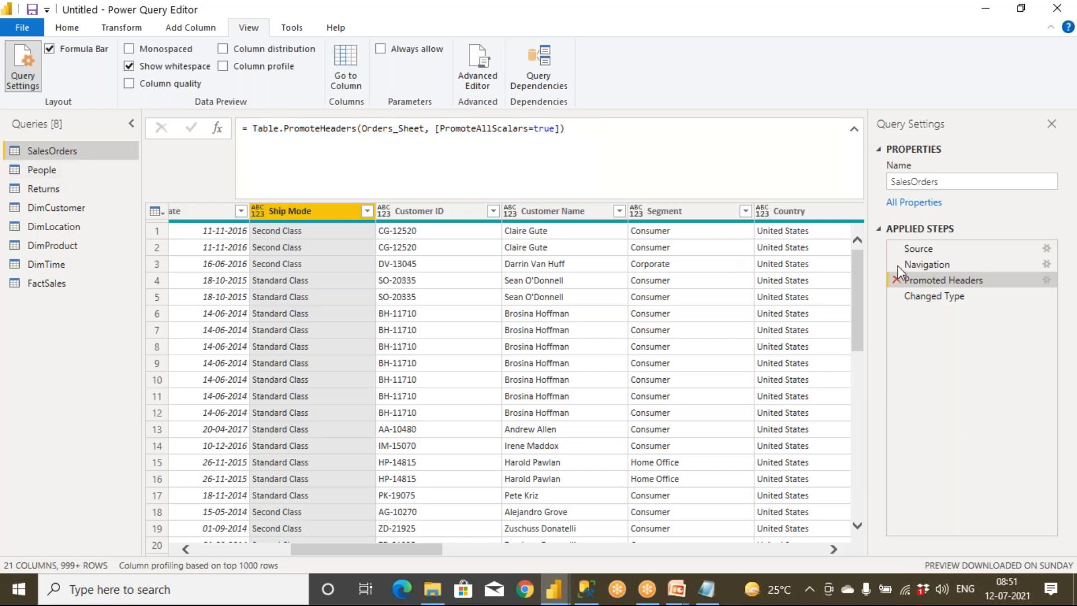
Step: Review the Source, Navigation and Promoted Headers applied steps of the SalesOrders query
click(914, 250)
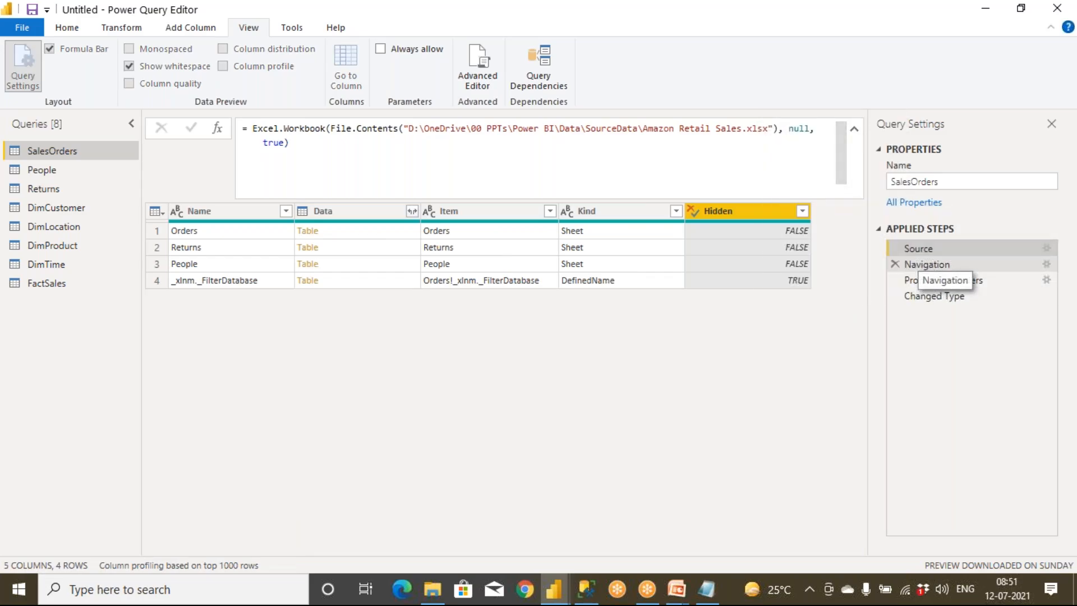
click(925, 261)
click(922, 278)
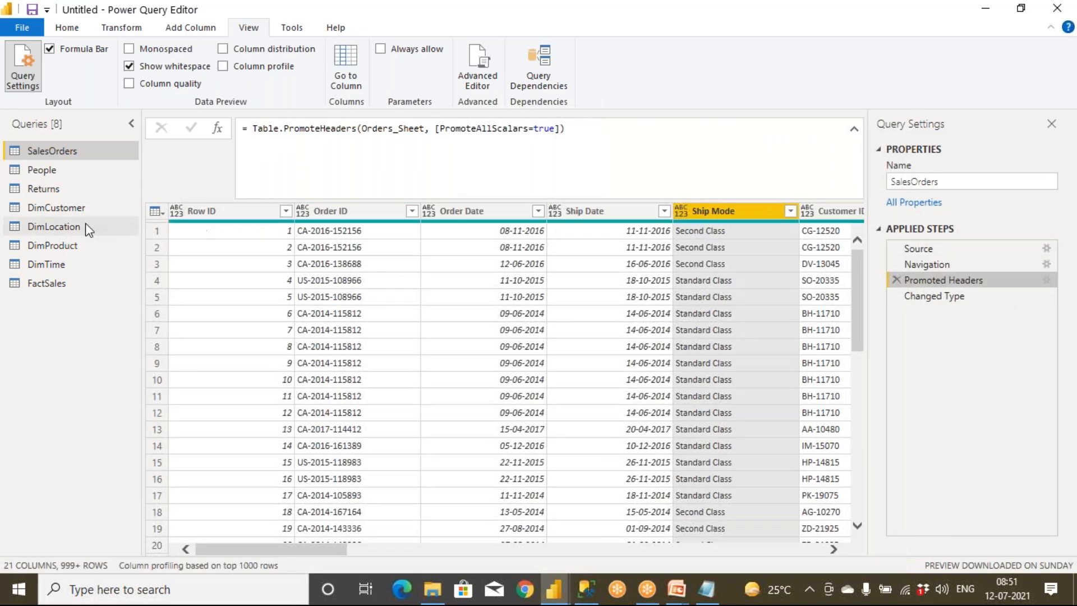
Step: Inspect the Source step formula of the DimCustomer query, highlighting its Sql part, and collapse the formula bar
click(63, 207)
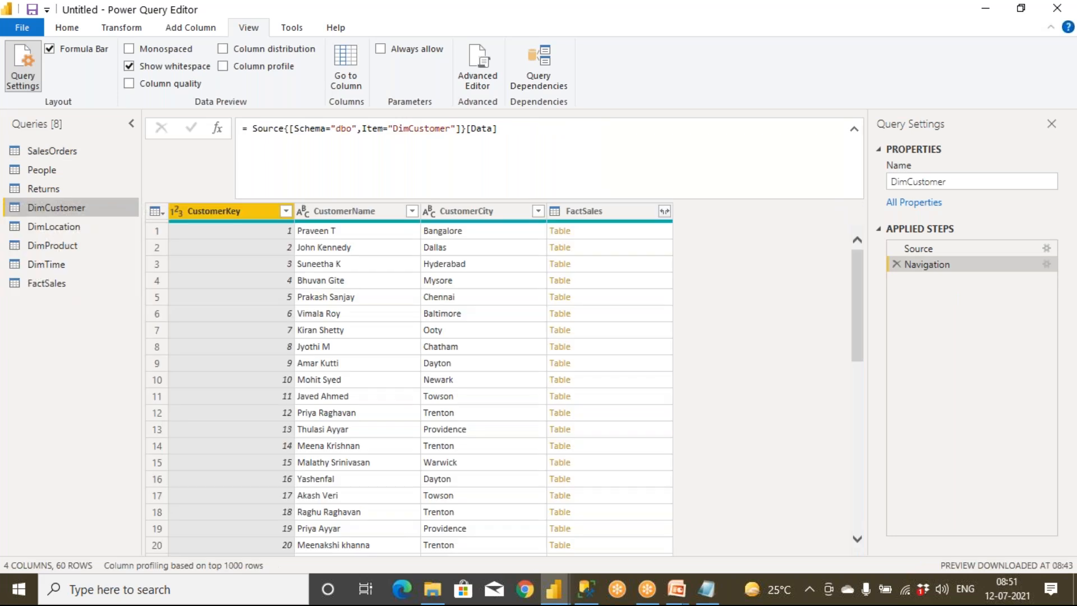
click(908, 249)
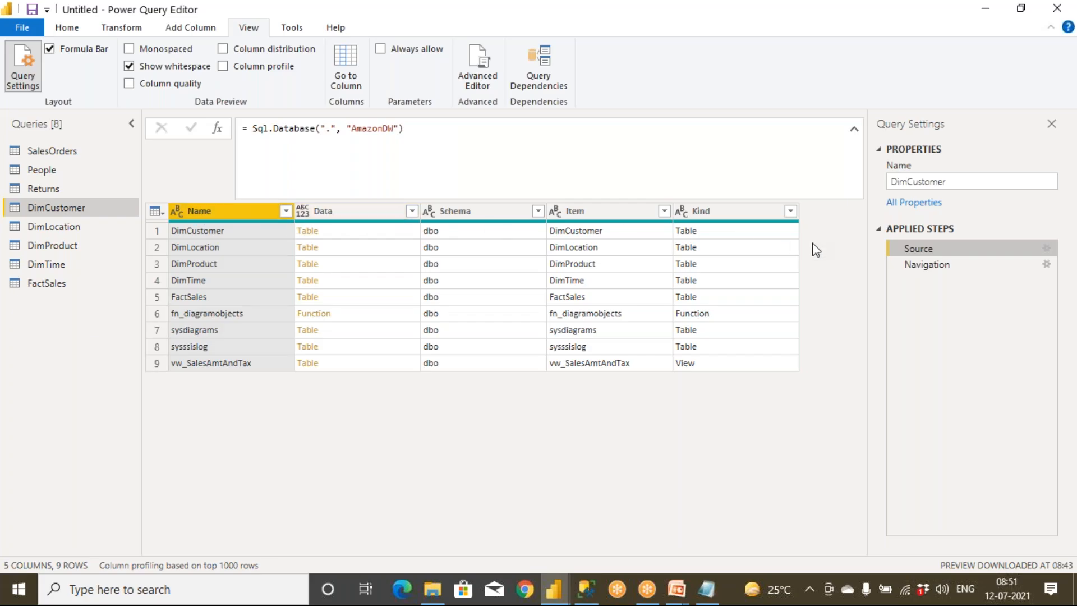
double_click(257, 129)
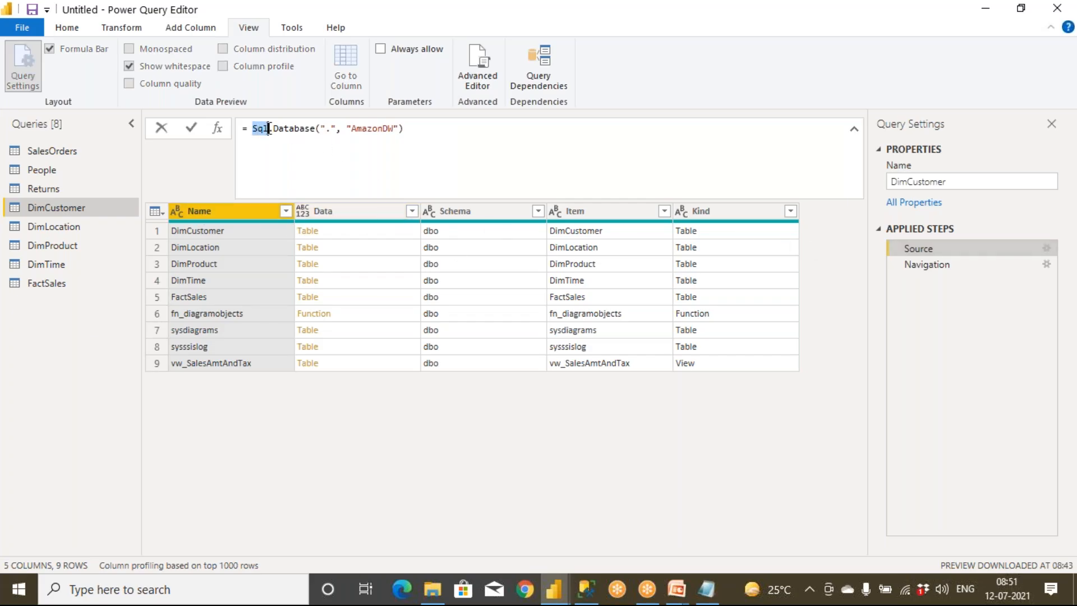
click(854, 130)
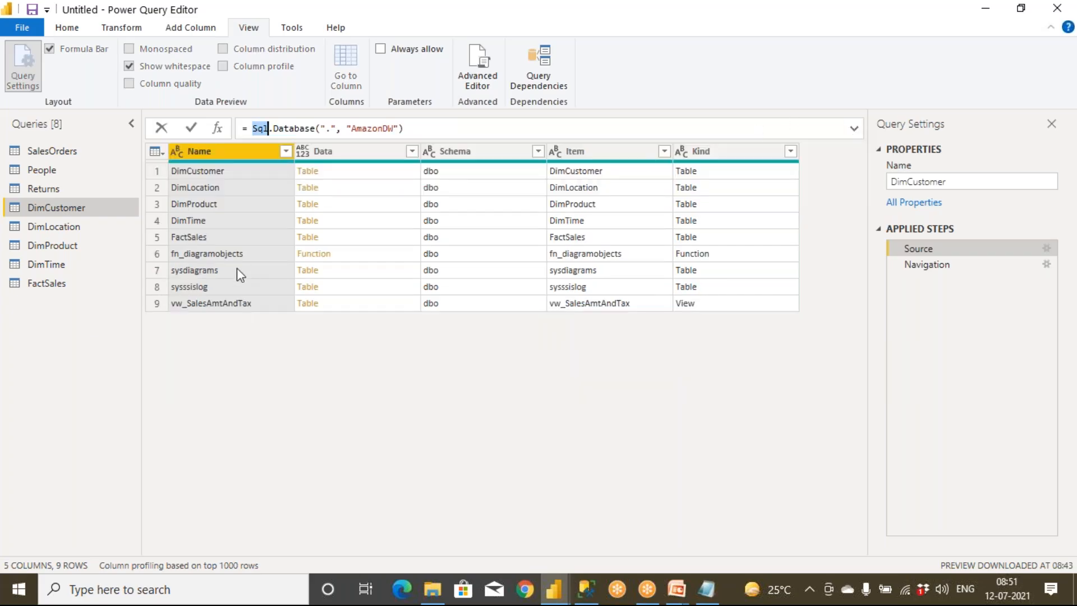
Step: Show the DimLocation query's Source step and highlight the Sql and "AmazonDW" parts of its formula
click(71, 230)
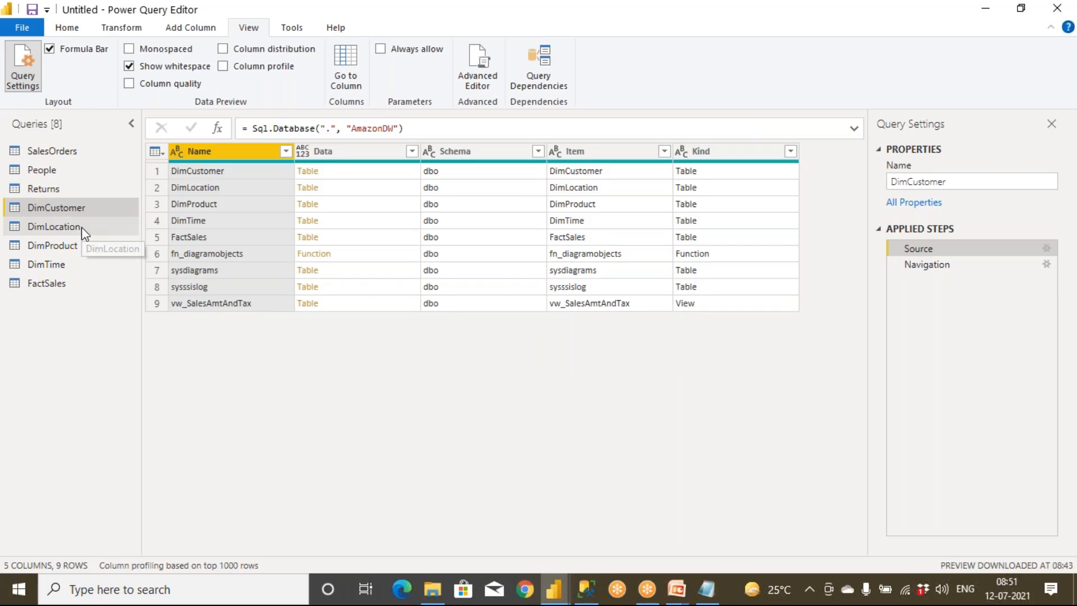
click(69, 228)
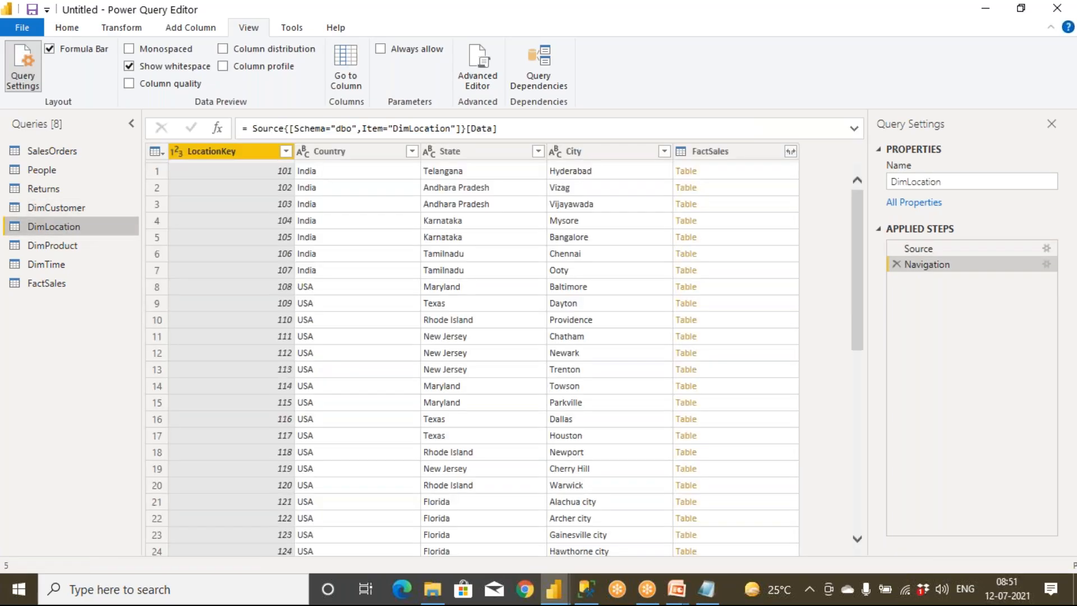
click(916, 247)
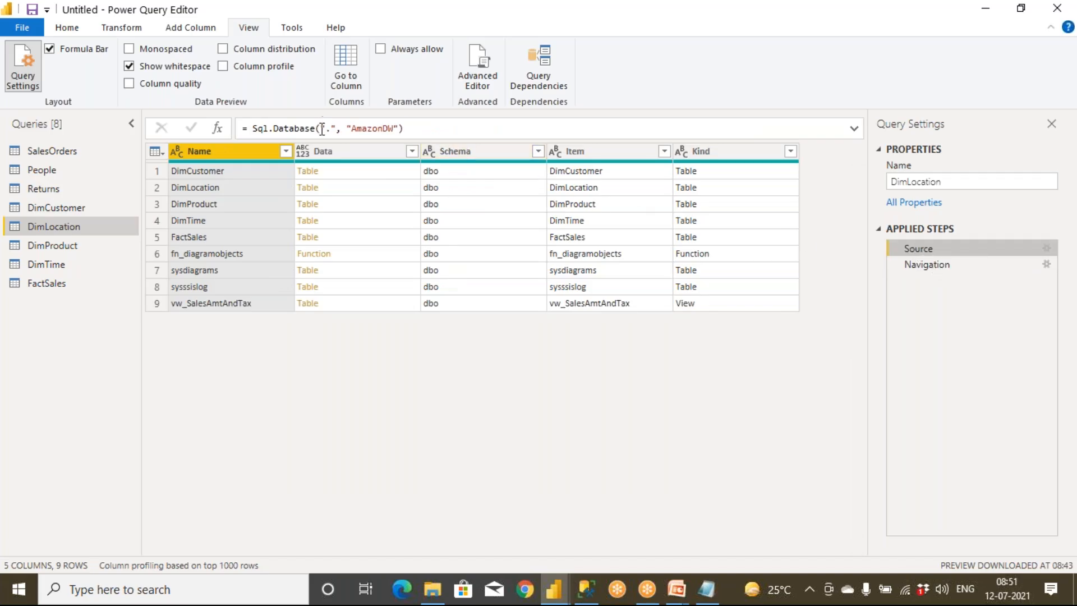
drag(252, 129, 273, 130)
drag(346, 128, 398, 128)
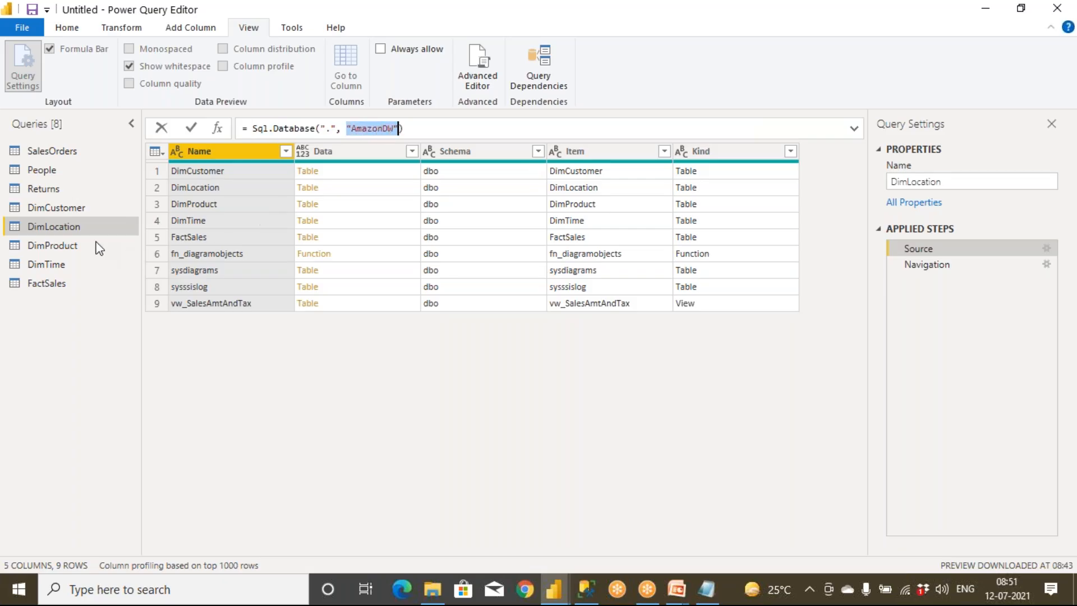
Step: Show the DimLocation query's Navigation step and highlight the formula from the DimLocation item name to its end
click(933, 266)
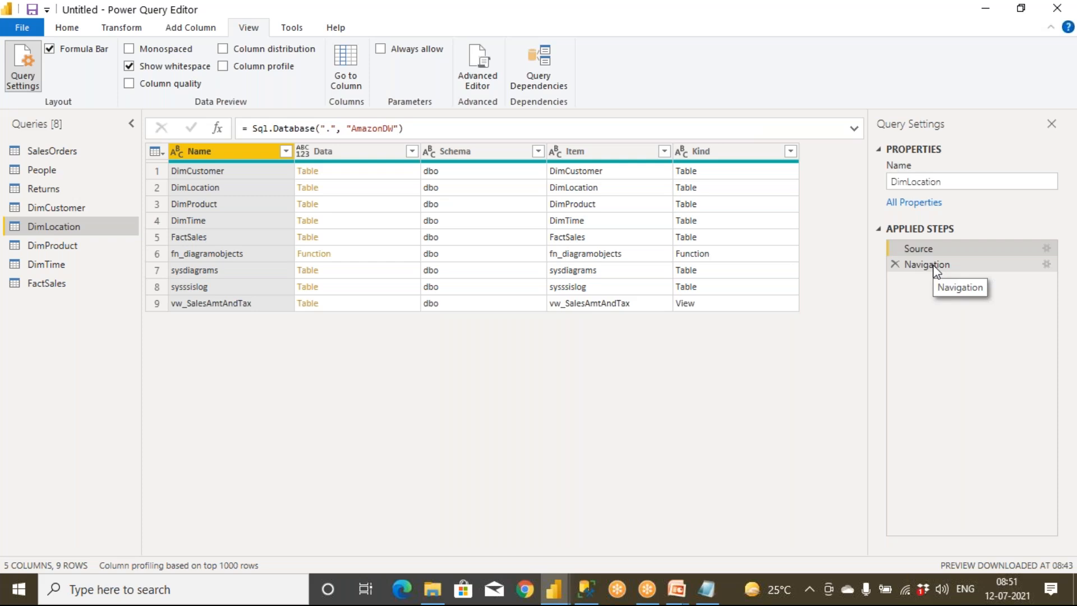
click(933, 266)
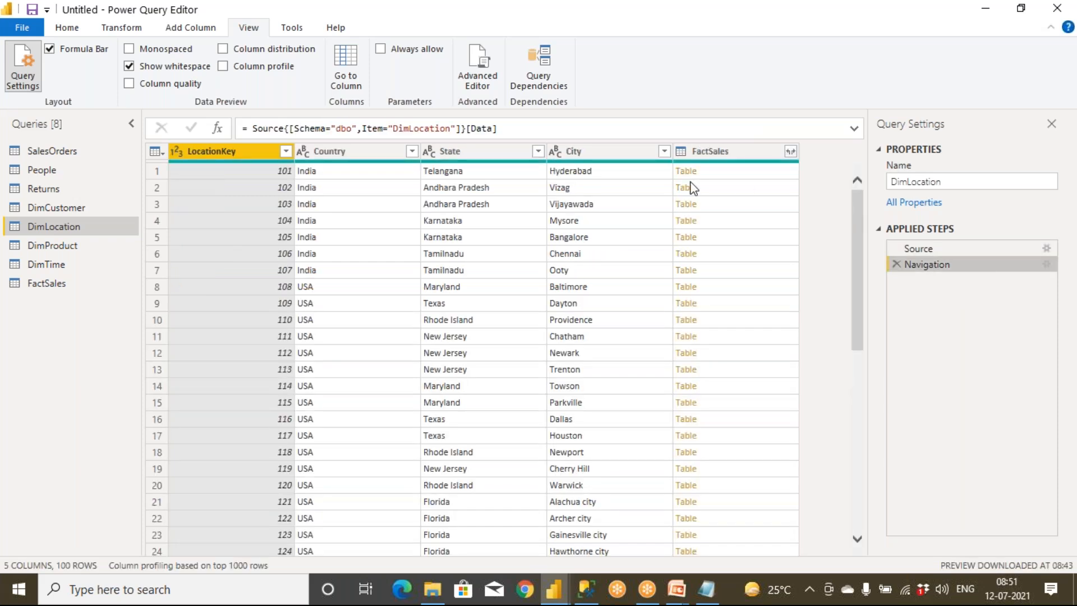
drag(393, 129, 497, 129)
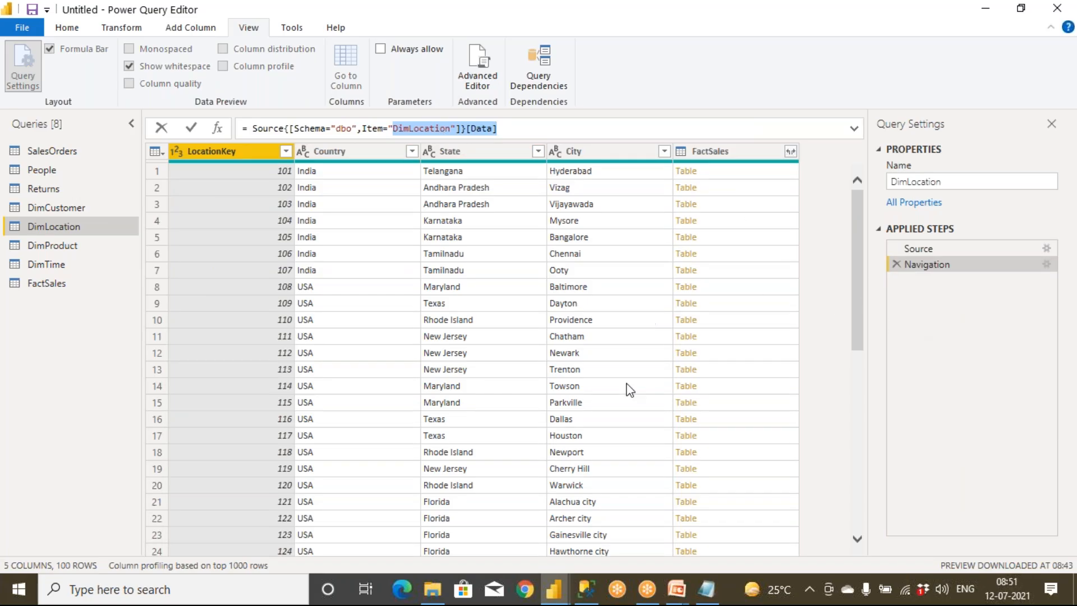
Step: Switch to SQL Server Management Studio and expand the columns of the dbo.FactSales table in the AmazonDW database
click(586, 596)
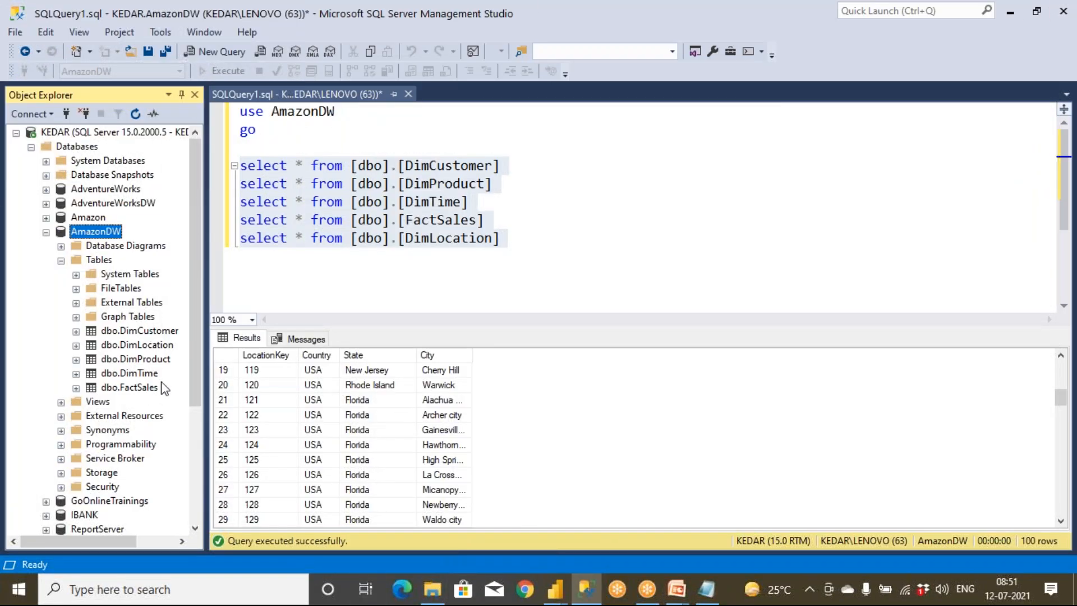
click(138, 387)
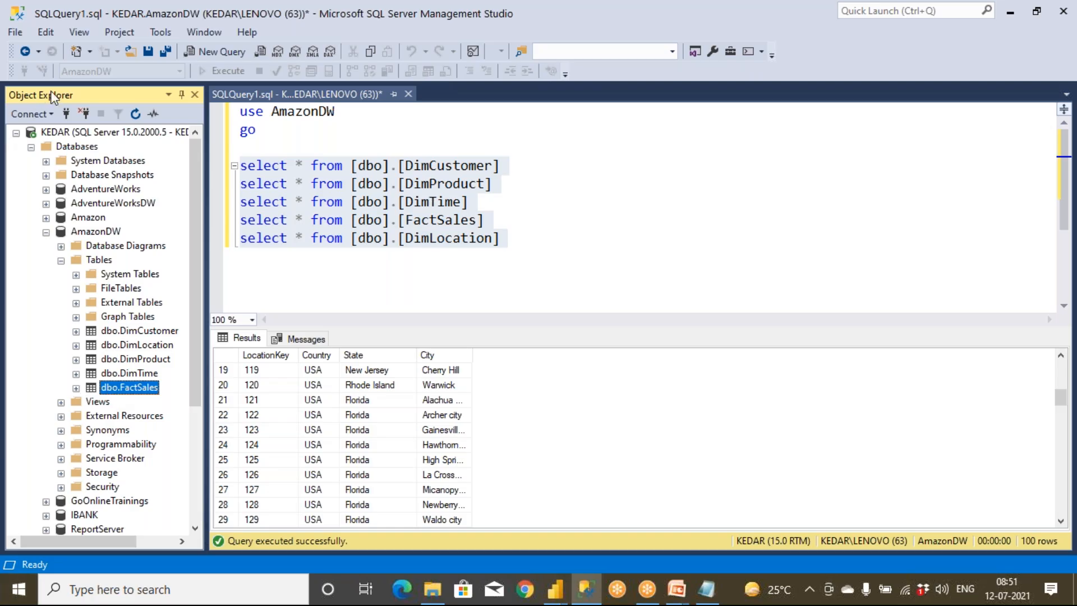
click(75, 387)
click(91, 403)
scroll(106, 412, down, 2)
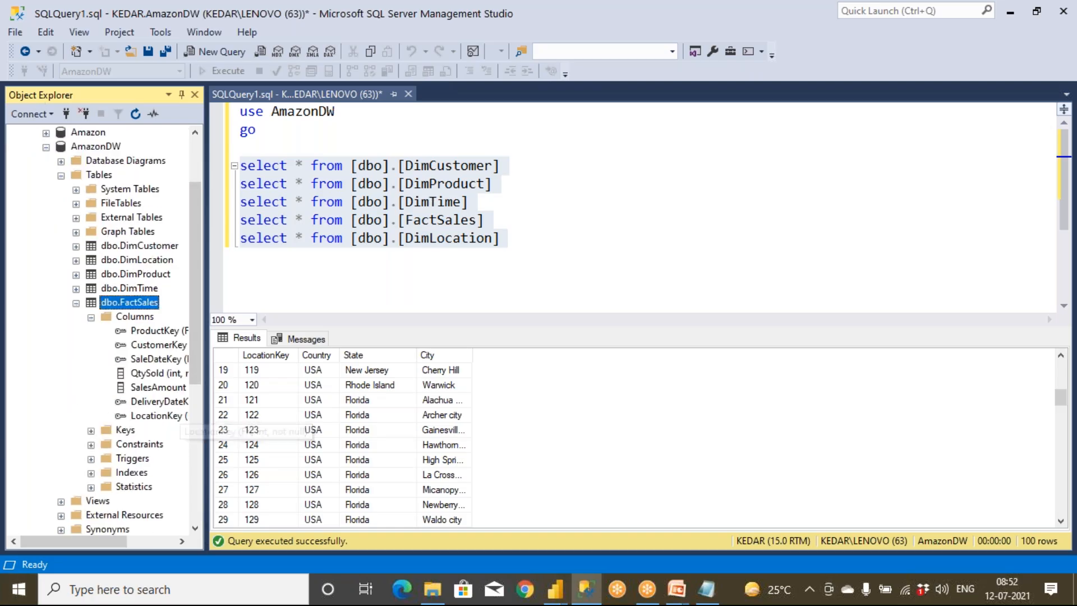
Step: Widen Object Explorer to examine the FactSales key, quantity and amount column definitions, and collapse the AmazonDW Tables folder
drag(205, 426, 455, 429)
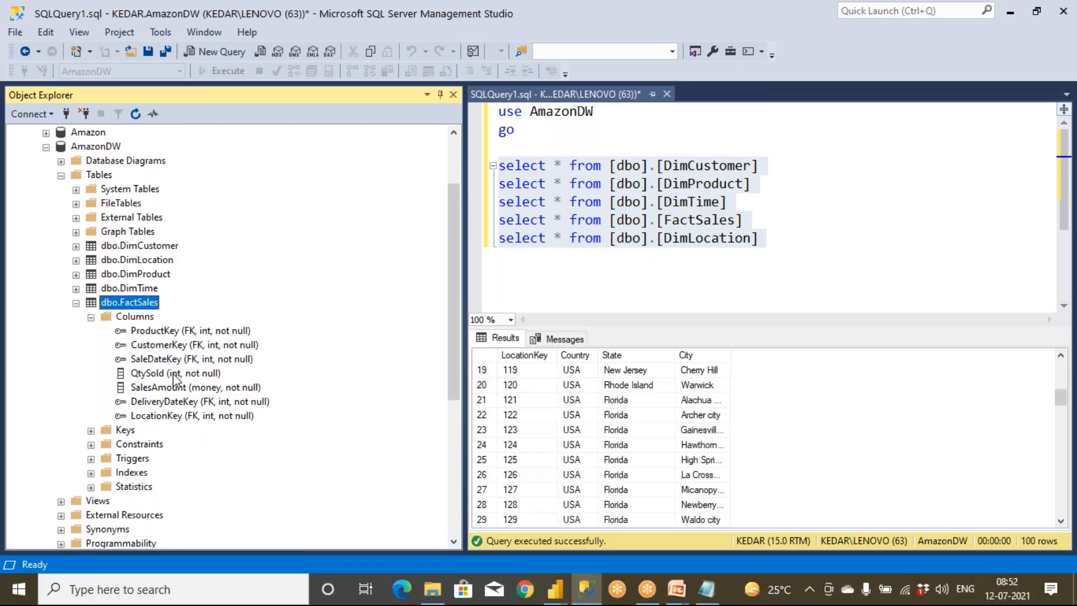
click(191, 373)
click(212, 333)
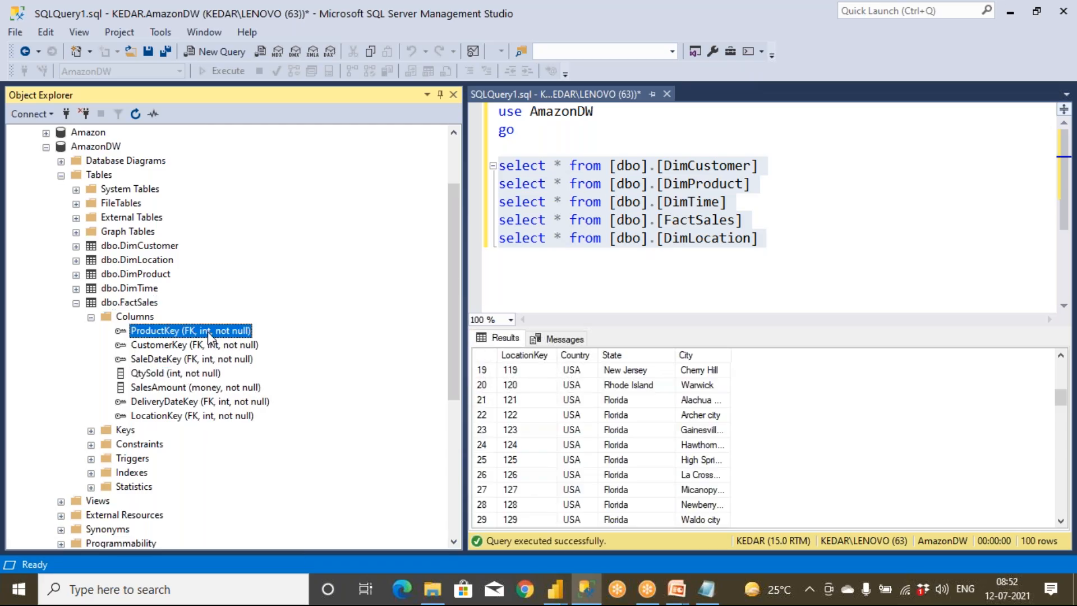
click(209, 388)
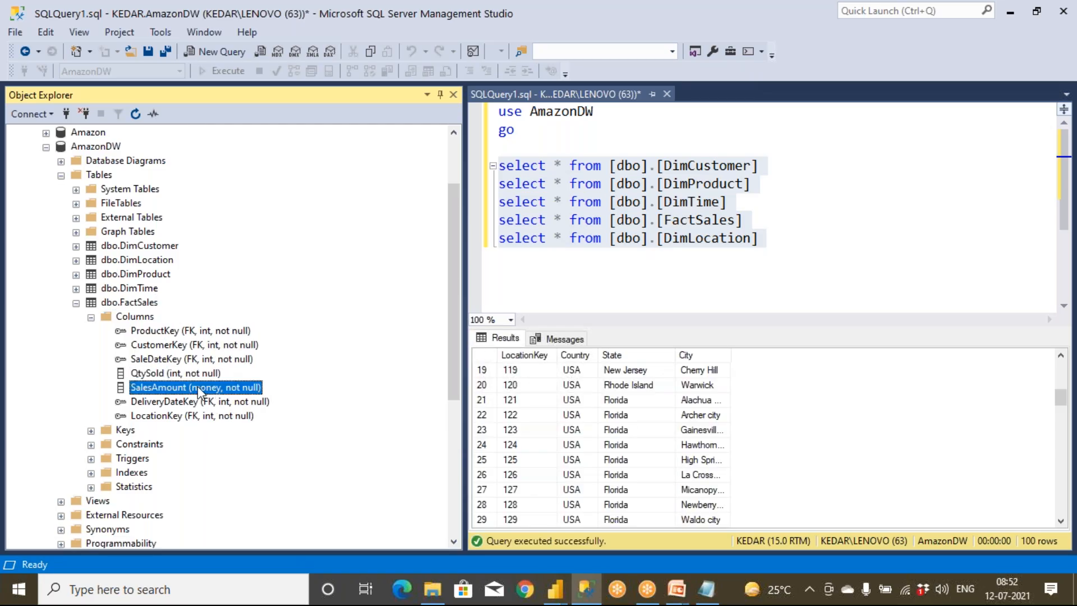
click(210, 416)
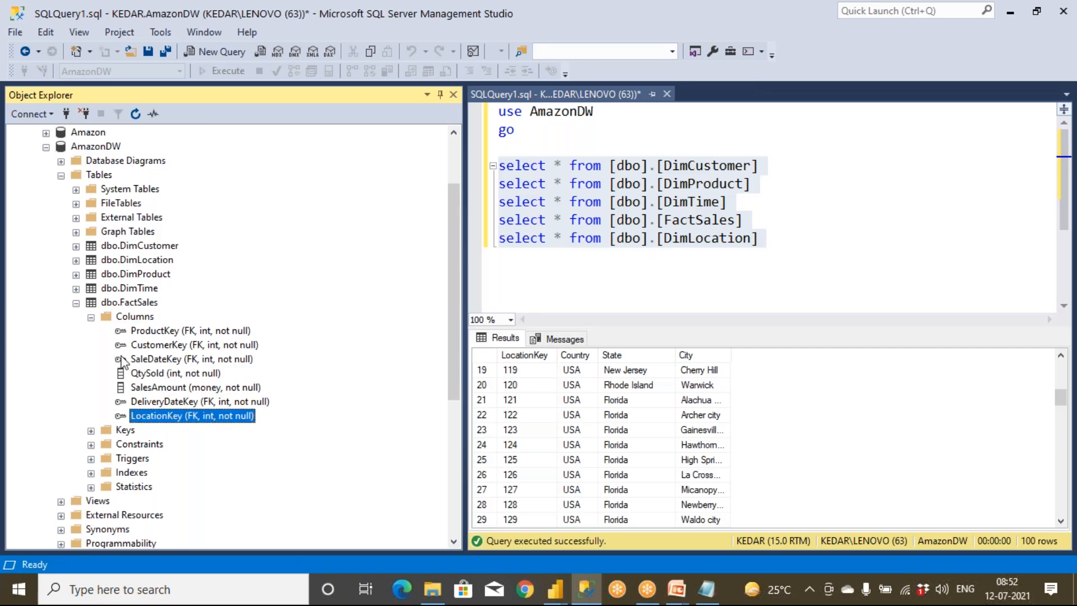
click(76, 304)
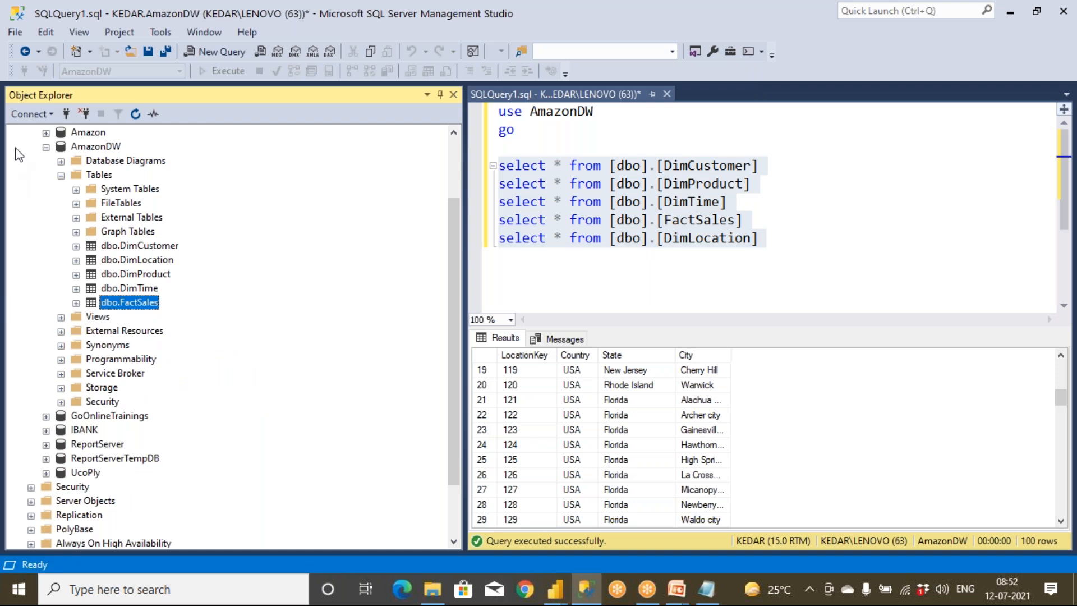
click(61, 175)
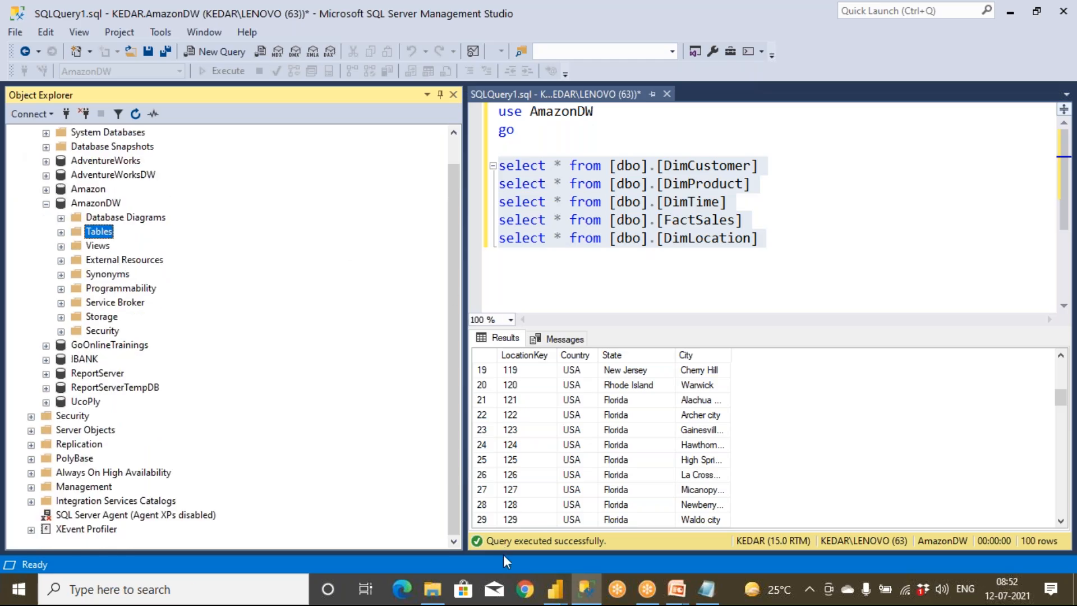
Step: Switch back to Power Query Editor, open the SalesOrders query with its Order Date column selected, and show the Home commands
click(591, 602)
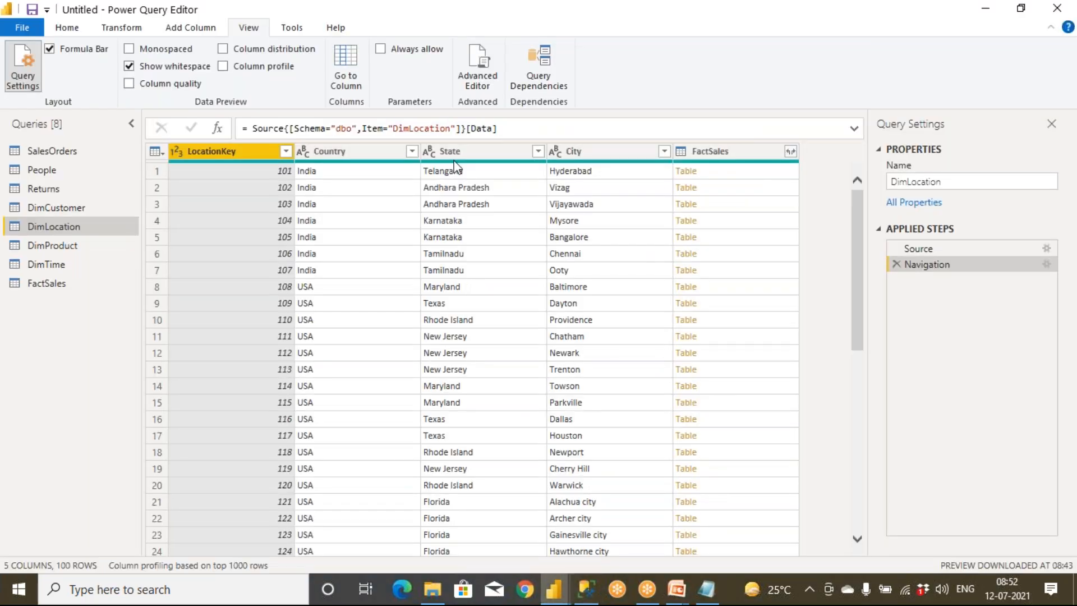
mouse_move(454, 162)
click(54, 151)
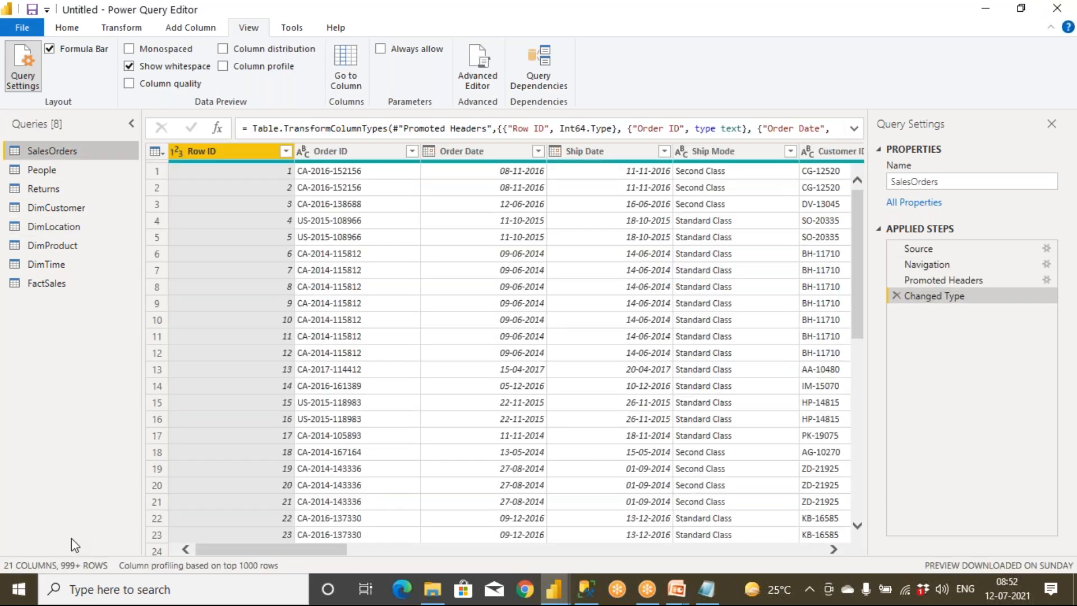
drag(318, 549, 255, 558)
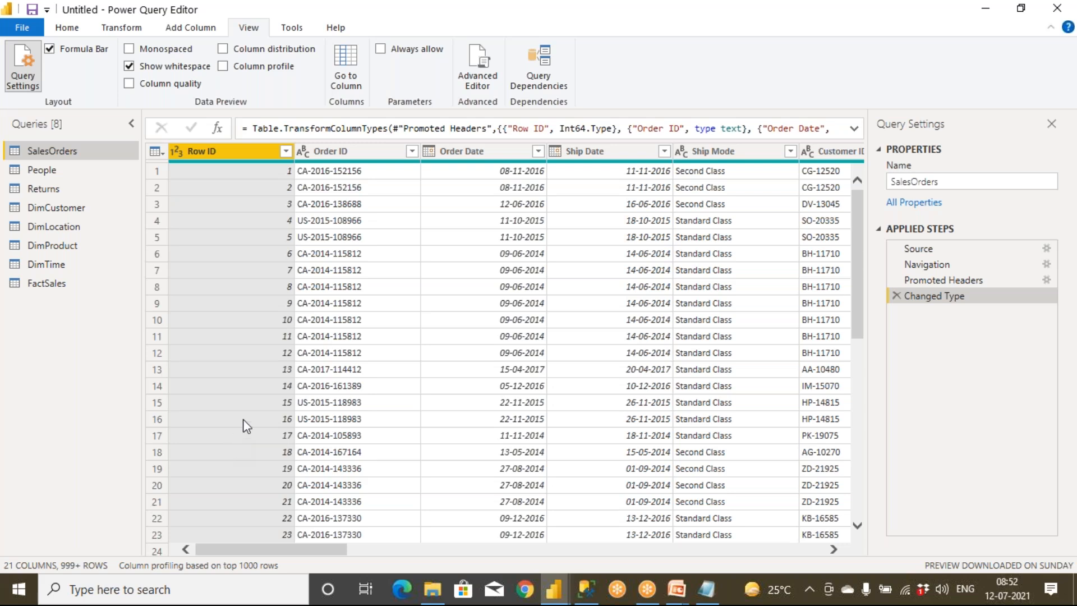
click(489, 158)
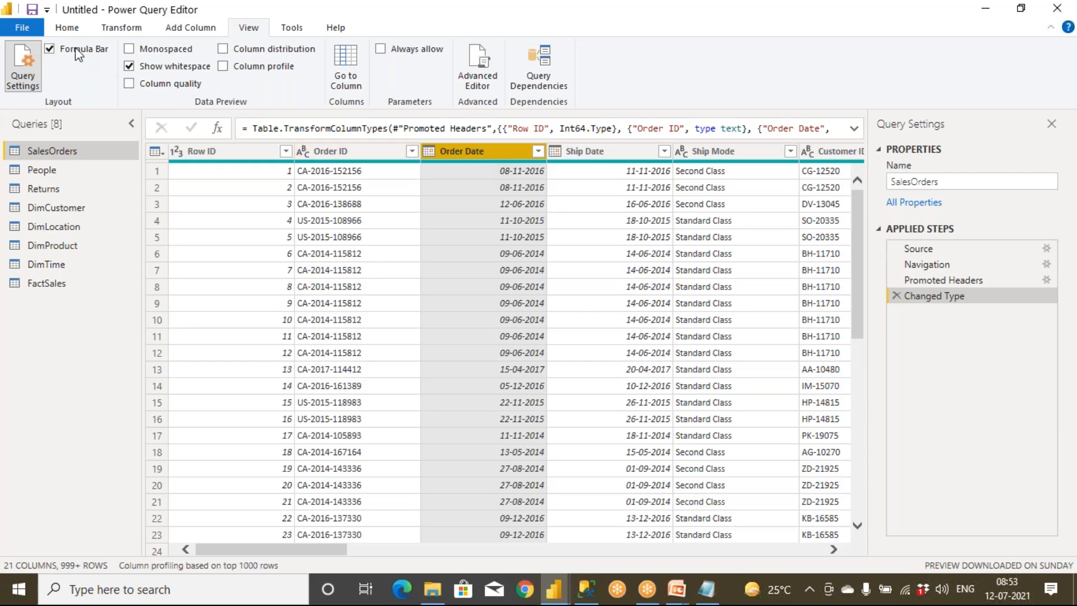
click(70, 32)
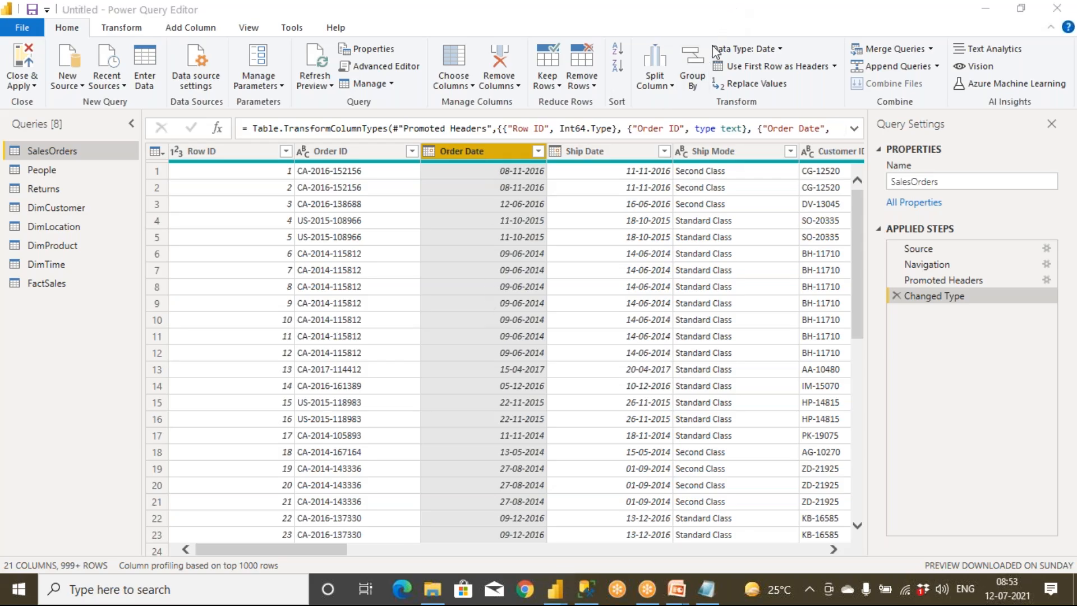
mouse_move(87, 49)
mouse_down()
mouse_move(52, 63)
mouse_move(96, 76)
mouse_move(86, 50)
mouse_up()
mouse_move(69, 95)
mouse_down()
mouse_move(72, 193)
mouse_move(121, 204)
mouse_up()
mouse_move(87, 168)
mouse_down()
mouse_move(103, 166)
mouse_move(115, 192)
mouse_up()
mouse_move(726, 137)
mouse_down()
mouse_move(446, 115)
mouse_move(171, 246)
mouse_move(527, 537)
mouse_move(796, 276)
mouse_move(698, 141)
mouse_up()
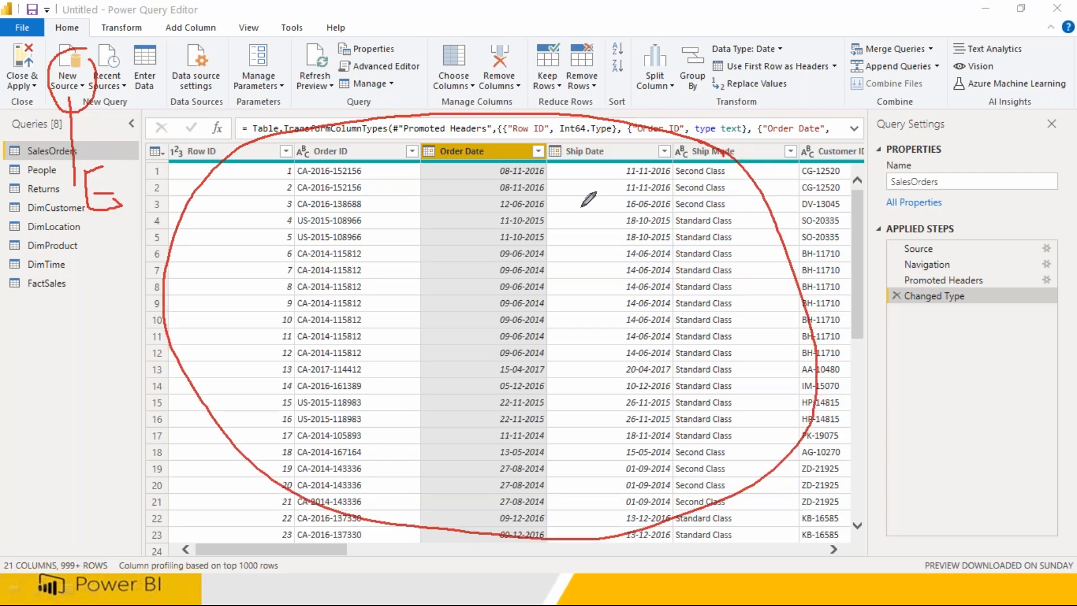
drag(435, 266, 451, 334)
mouse_move(417, 305)
mouse_down()
mouse_move(433, 288)
mouse_move(405, 294)
mouse_move(426, 295)
mouse_move(420, 303)
mouse_up()
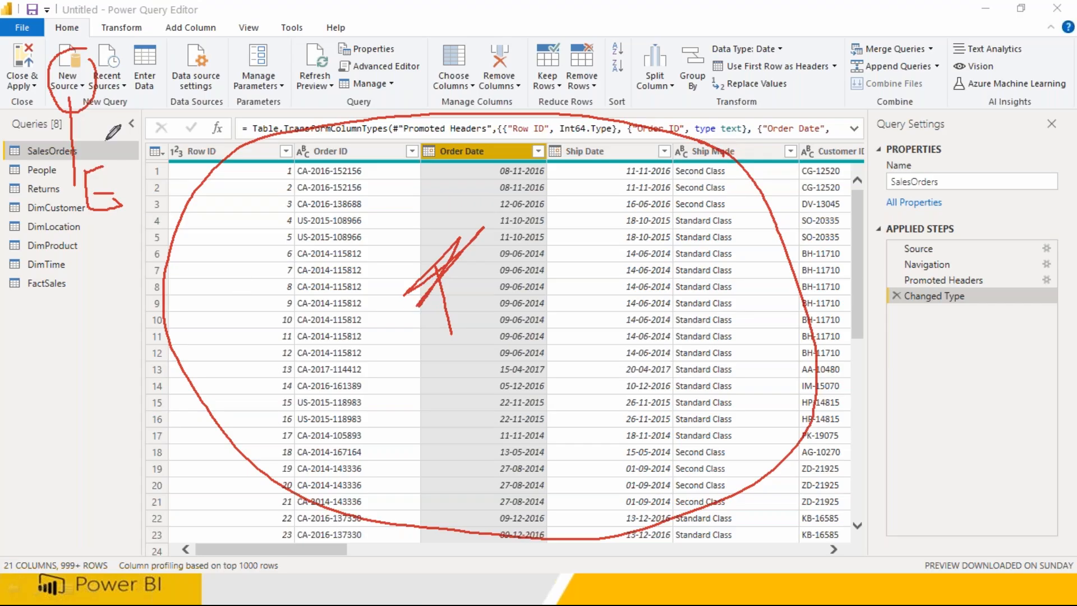
mouse_move(168, 40)
mouse_down()
mouse_move(169, 104)
mouse_move(907, 120)
mouse_move(917, 31)
mouse_move(488, 34)
mouse_move(171, 12)
mouse_move(162, 62)
mouse_up()
mouse_move(781, 102)
mouse_down()
mouse_move(817, 178)
mouse_move(830, 150)
mouse_move(853, 193)
mouse_up()
mouse_move(867, 147)
mouse_down()
mouse_move(926, 179)
mouse_move(953, 147)
mouse_move(1004, 129)
mouse_move(1009, 163)
mouse_up()
mouse_move(855, 237)
mouse_down()
mouse_move(838, 250)
mouse_move(931, 219)
mouse_up()
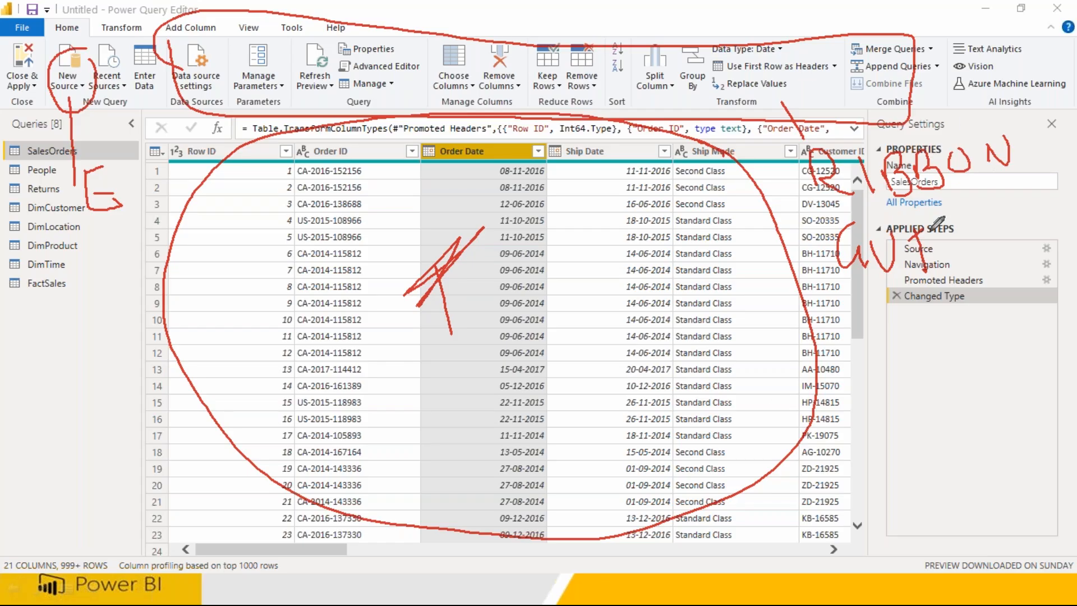
mouse_move(1001, 243)
mouse_down()
mouse_move(1017, 390)
mouse_move(1011, 303)
mouse_up()
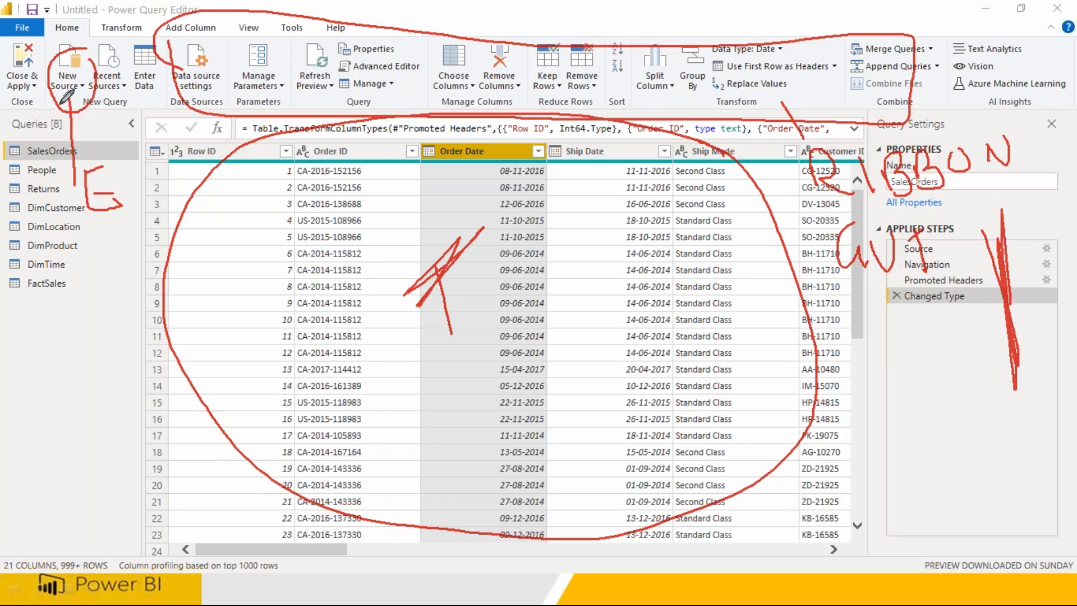
mouse_move(944, 244)
mouse_down()
mouse_move(984, 271)
mouse_move(995, 317)
mouse_move(962, 230)
mouse_move(948, 238)
mouse_move(990, 306)
mouse_move(979, 247)
mouse_move(964, 233)
mouse_move(997, 309)
mouse_move(987, 243)
mouse_up()
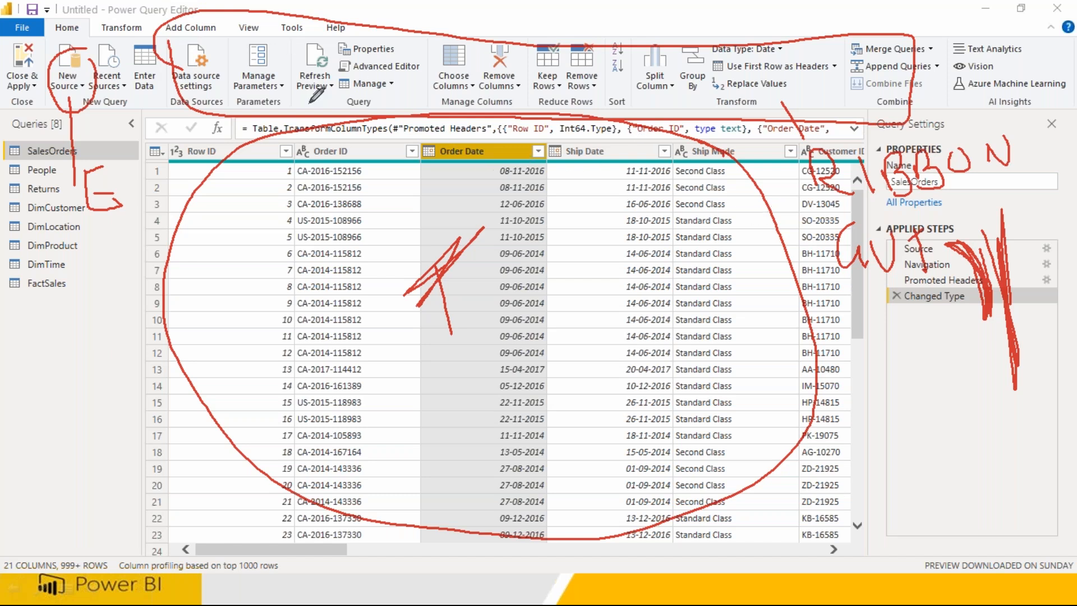
mouse_move(416, 240)
mouse_down()
mouse_move(400, 76)
mouse_move(414, 208)
mouse_move(417, 104)
mouse_up()
drag(101, 240, 136, 226)
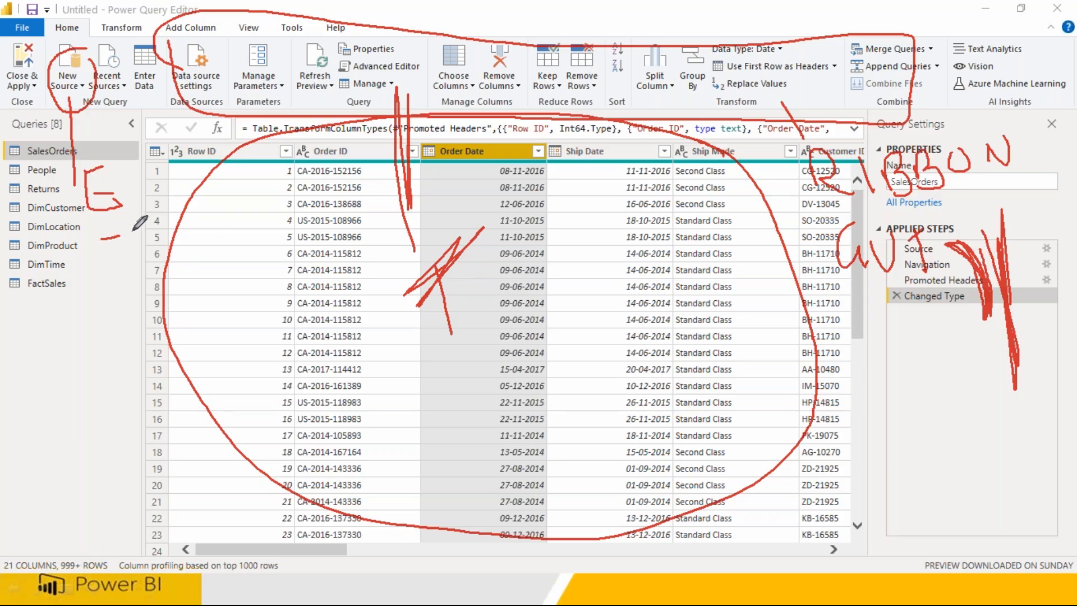
mouse_move(60, 164)
mouse_down()
mouse_move(89, 203)
mouse_move(122, 204)
mouse_move(88, 308)
mouse_up()
mouse_move(128, 273)
mouse_down()
mouse_move(117, 306)
mouse_move(140, 291)
mouse_move(150, 309)
mouse_move(194, 320)
mouse_up()
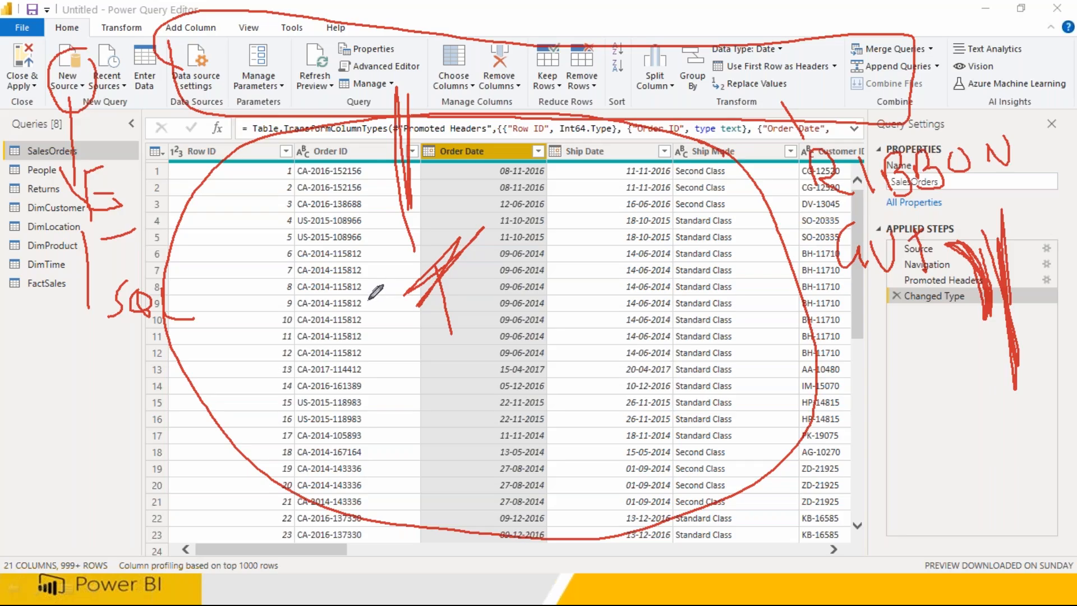
mouse_move(98, 44)
mouse_down()
mouse_move(123, 49)
mouse_move(146, 18)
mouse_move(110, 14)
mouse_move(98, 41)
mouse_move(235, 48)
mouse_move(158, 17)
mouse_up()
mouse_move(225, 37)
mouse_down()
mouse_move(271, 34)
mouse_move(279, 20)
mouse_up()
mouse_move(300, 86)
mouse_down()
mouse_move(687, 85)
mouse_move(619, 61)
mouse_move(313, 66)
mouse_move(800, 116)
mouse_move(372, 70)
mouse_up()
mouse_move(682, 96)
mouse_down()
mouse_move(897, 387)
mouse_move(902, 437)
mouse_up()
mouse_move(931, 409)
mouse_down()
mouse_move(918, 423)
mouse_move(942, 418)
mouse_move(923, 405)
mouse_up()
mouse_move(963, 399)
mouse_down()
mouse_move(948, 412)
mouse_move(960, 378)
mouse_up()
mouse_move(960, 378)
mouse_down()
mouse_move(977, 433)
mouse_move(987, 407)
mouse_move(1017, 424)
mouse_move(1043, 415)
mouse_move(1036, 449)
mouse_up()
drag(907, 465, 928, 475)
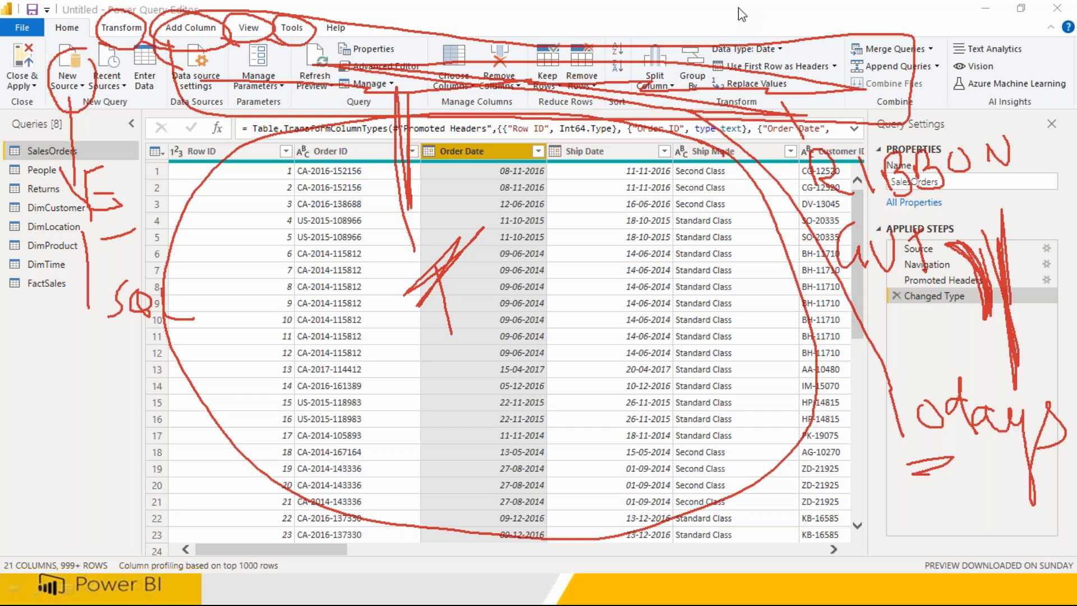
Step: Clear the on-screen ink and show the date options for adding a column from Order Date in SalesOrders
key(Escape)
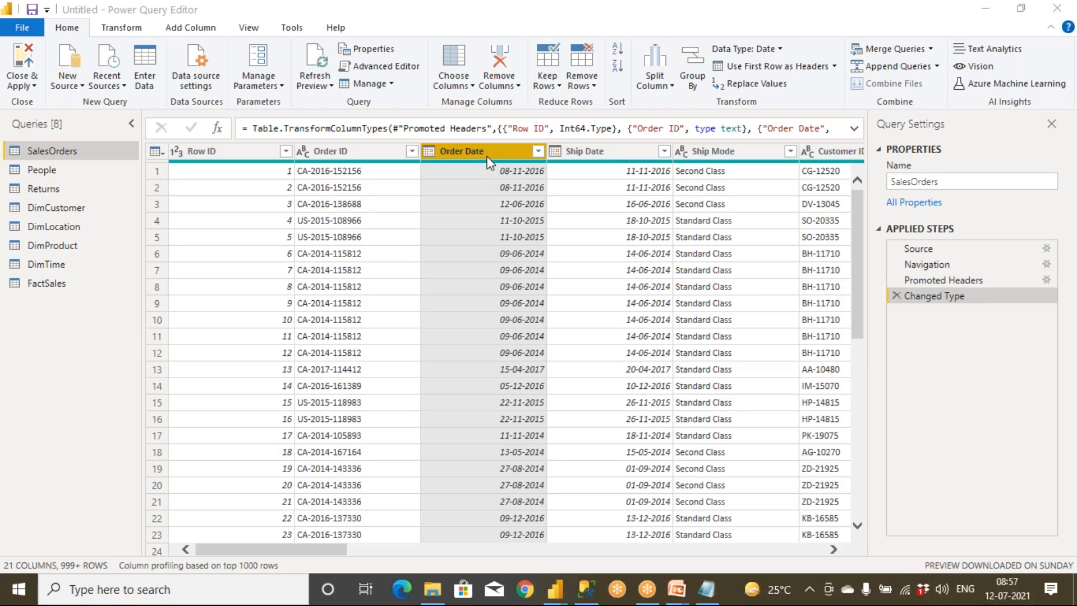
click(181, 29)
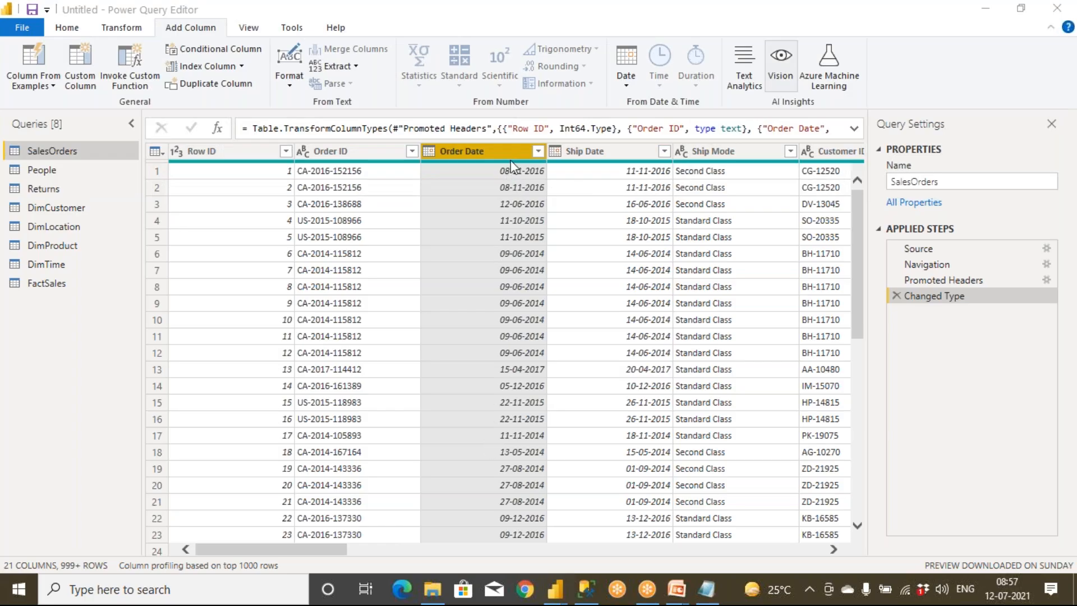
mouse_move(511, 163)
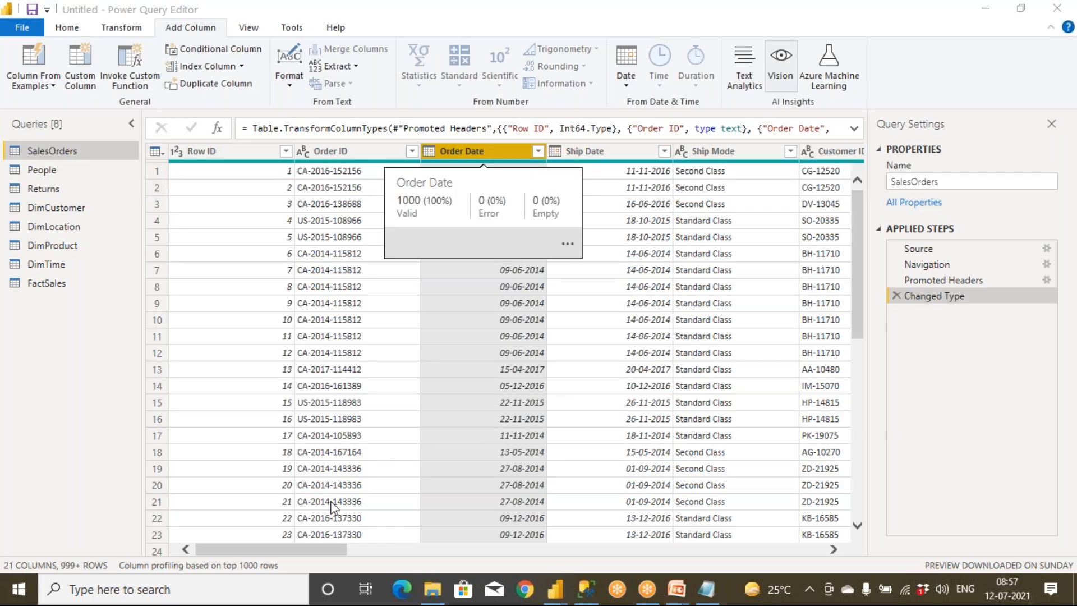
drag(335, 550, 288, 565)
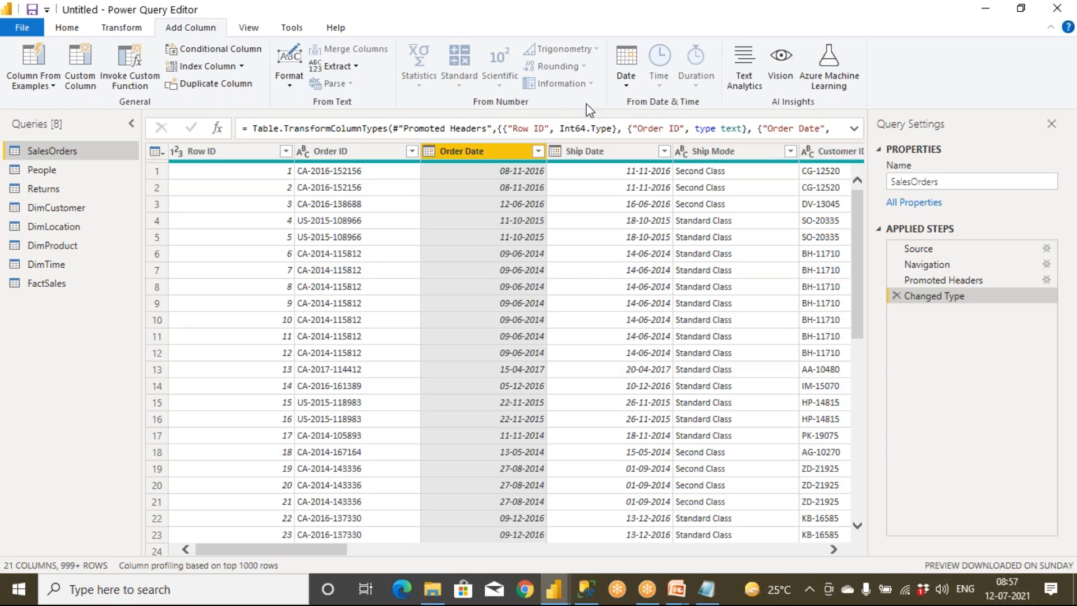
click(627, 87)
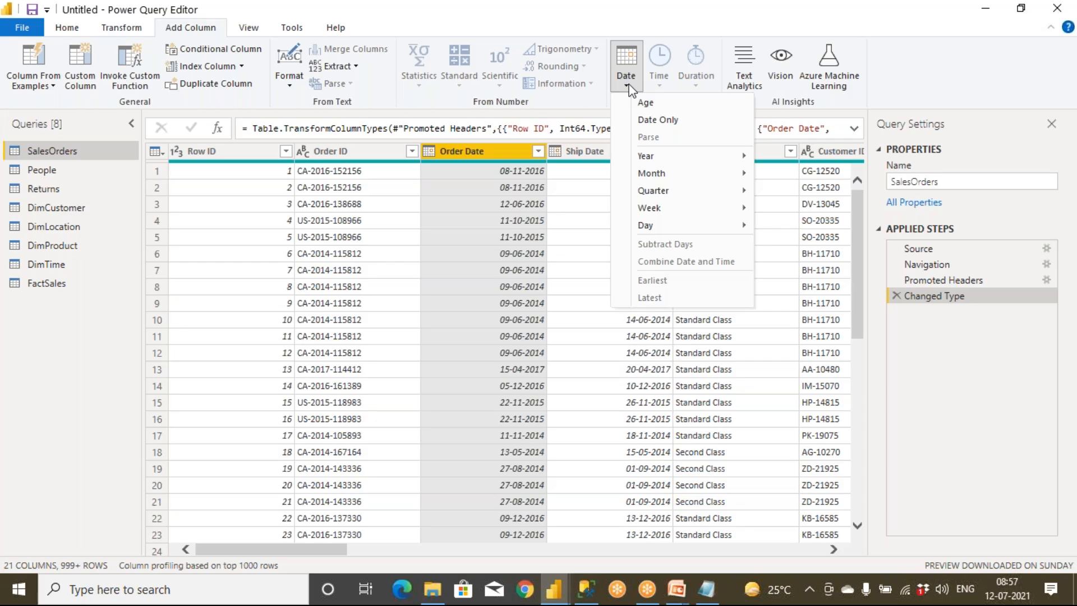
click(765, 33)
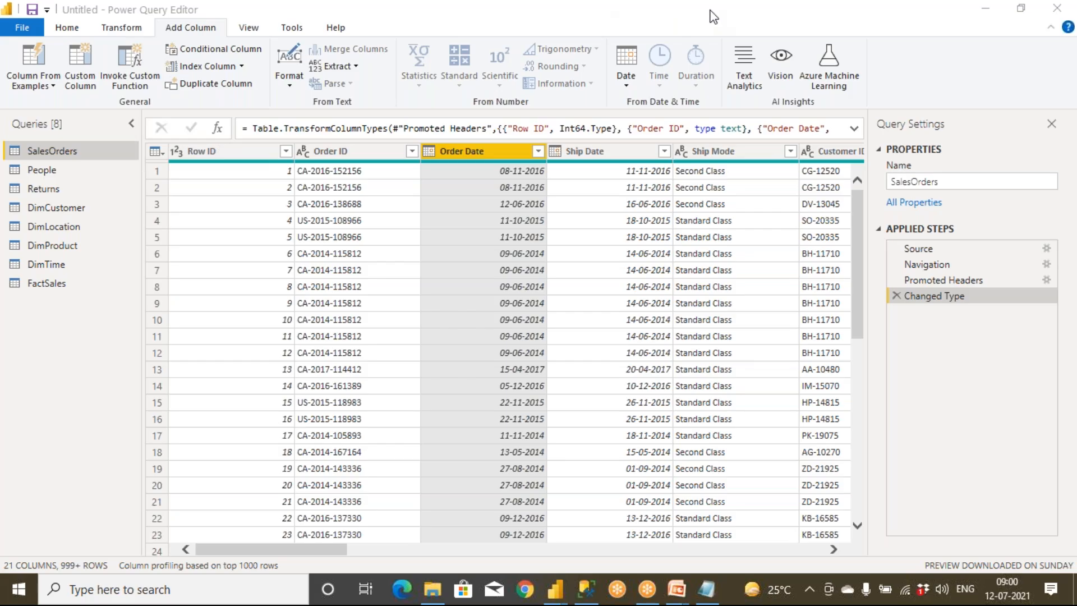
Step: Add a Year column extracted from the Order Date column in SalesOrders
click(626, 82)
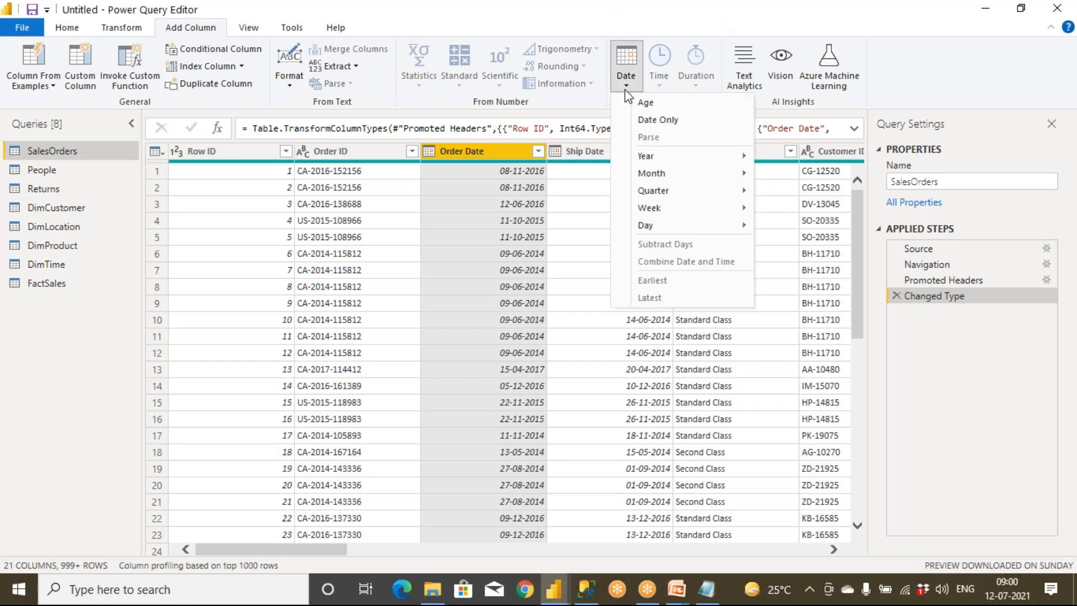
mouse_move(649, 156)
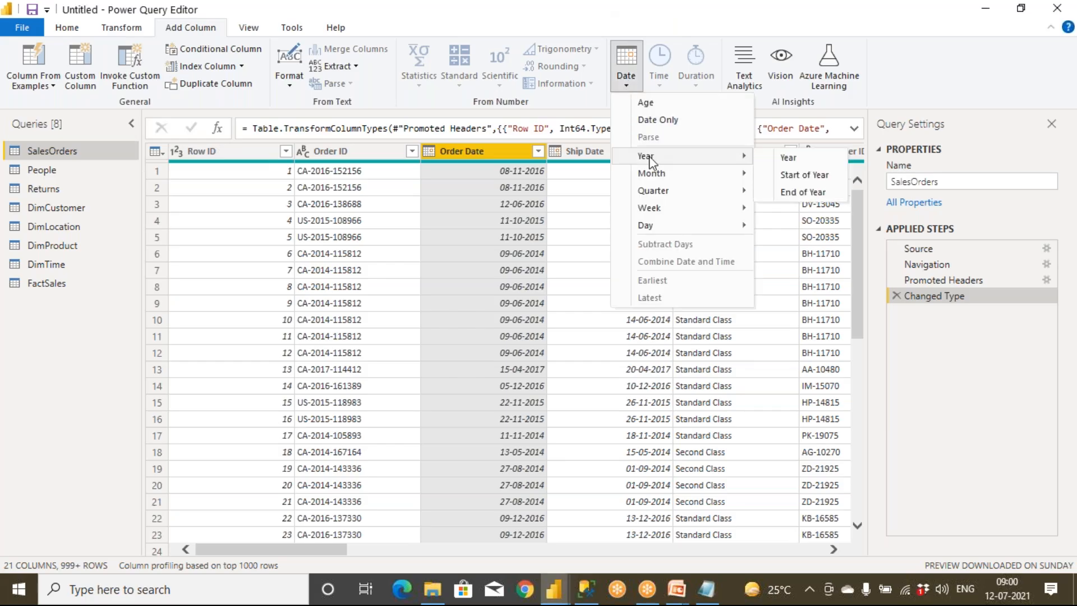
click(789, 159)
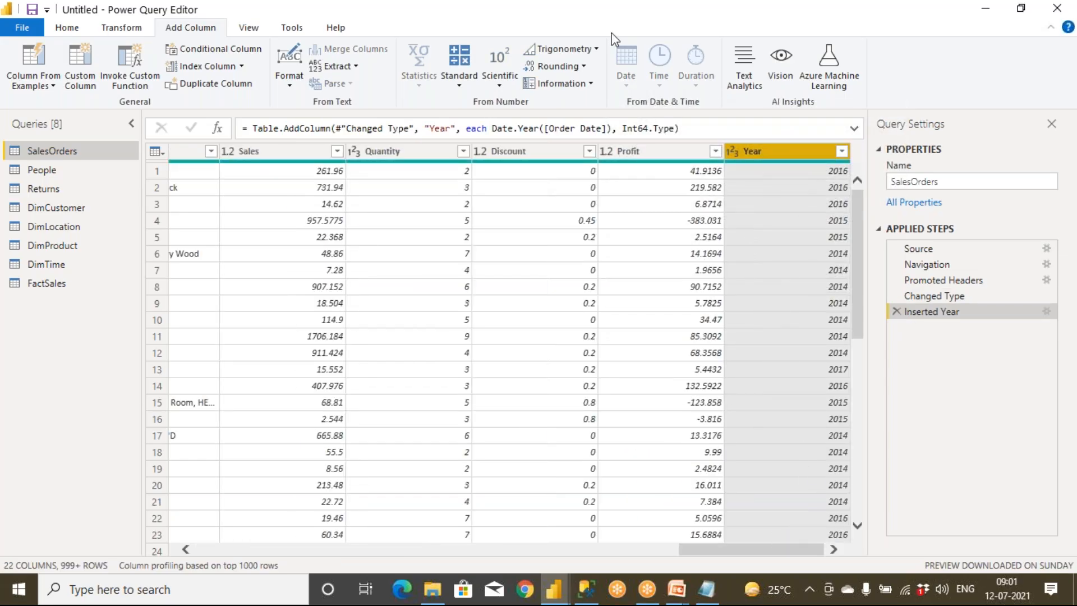
click(757, 21)
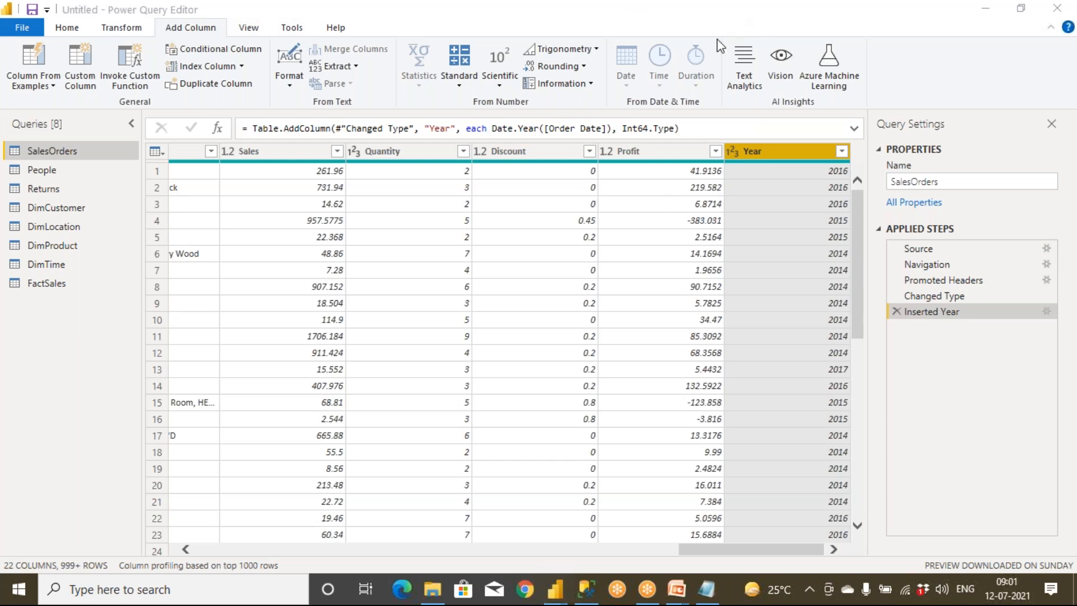
mouse_move(142, 37)
mouse_down()
mouse_move(202, 38)
mouse_move(160, 8)
mouse_move(170, 38)
mouse_up()
mouse_move(643, 41)
mouse_down()
mouse_move(629, 44)
mouse_move(649, 74)
mouse_move(651, 45)
mouse_up()
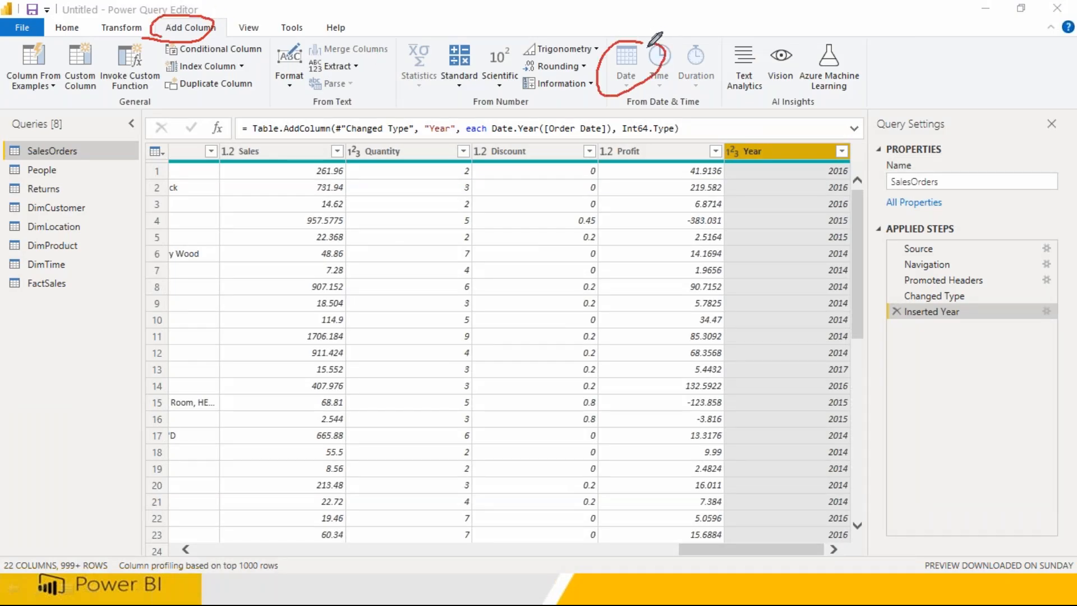
key(ctrl+shift+2)
click(629, 83)
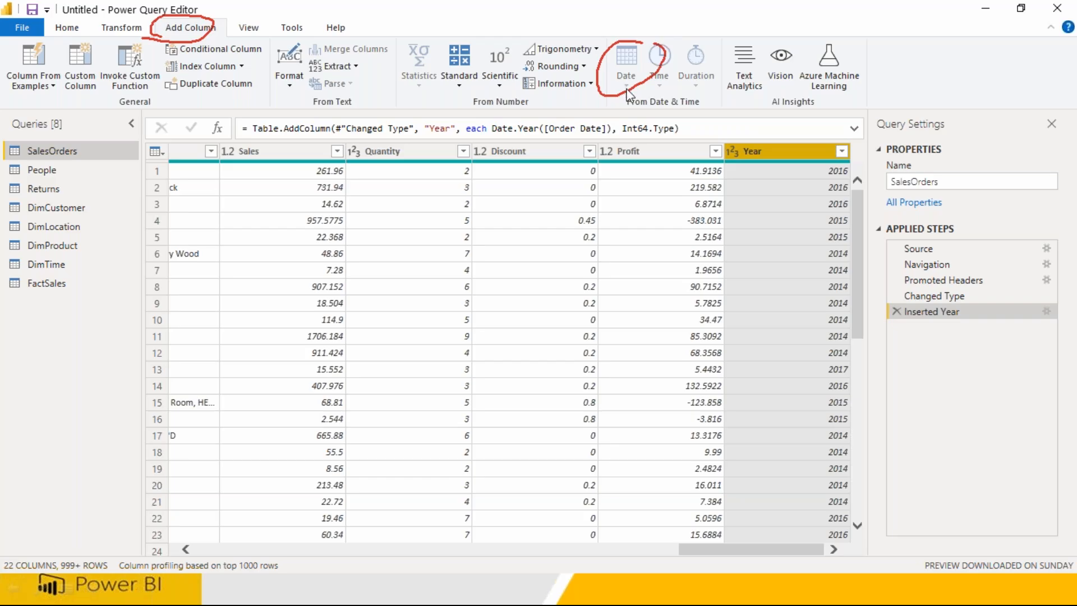
Step: Delete the Inserted Year step from the SalesOrders query and check the remaining columns
click(286, 534)
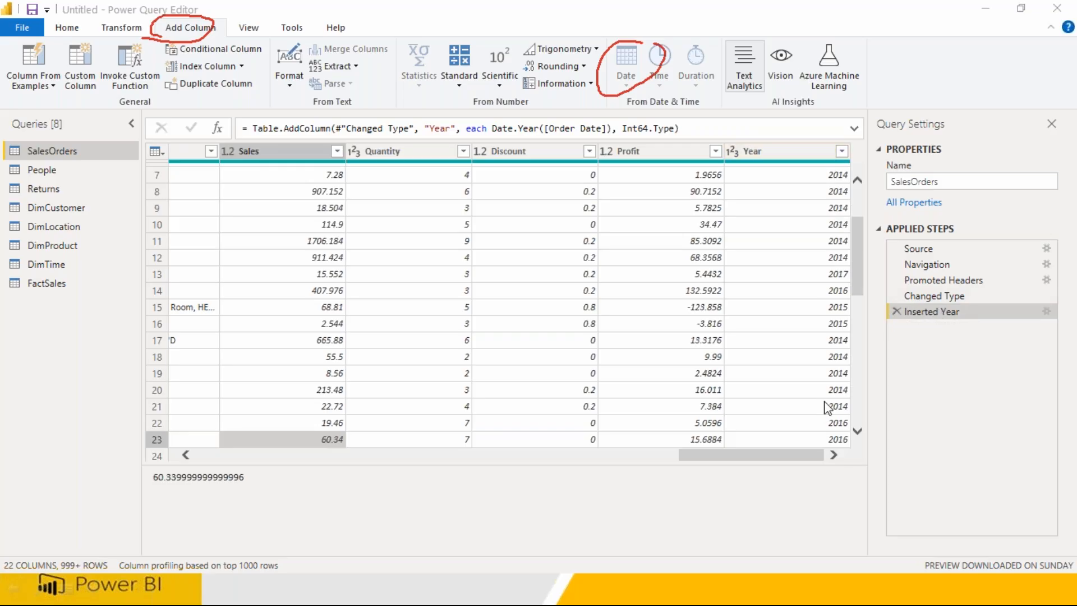
click(896, 313)
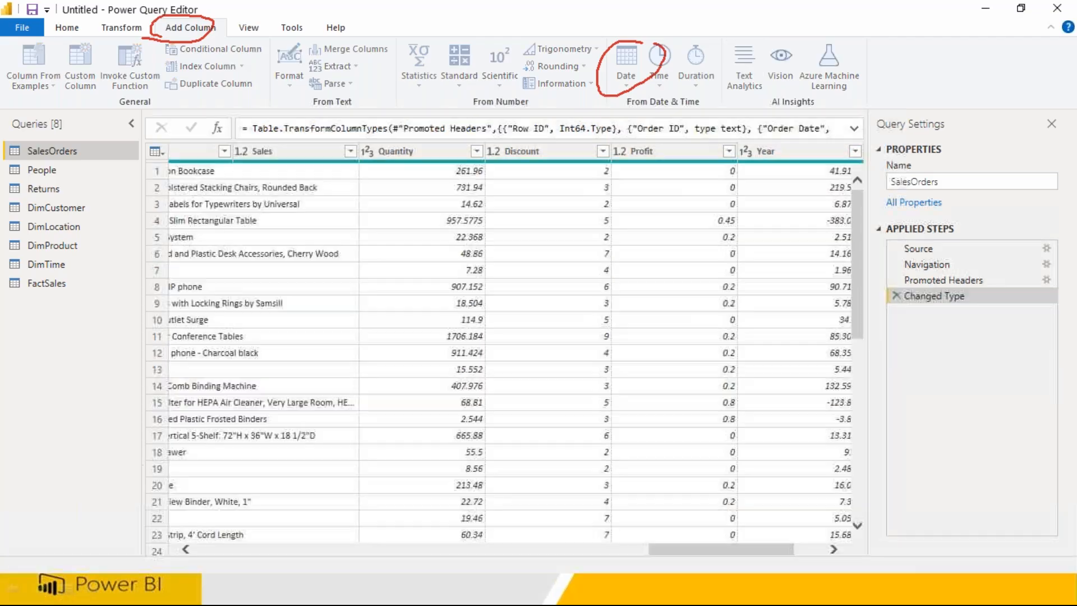
click(826, 548)
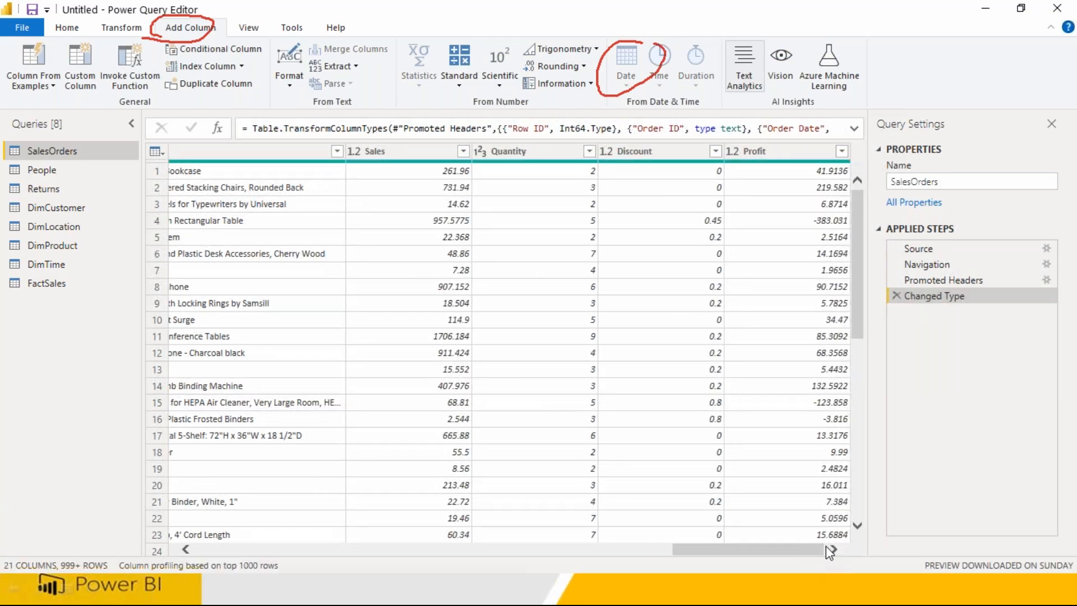
click(213, 550)
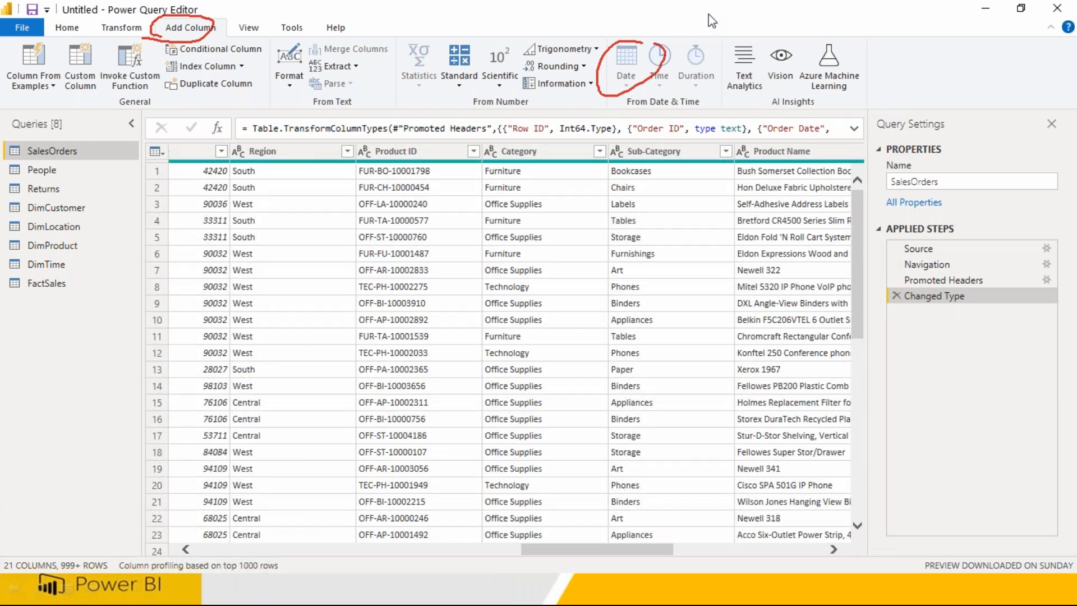
click(731, 10)
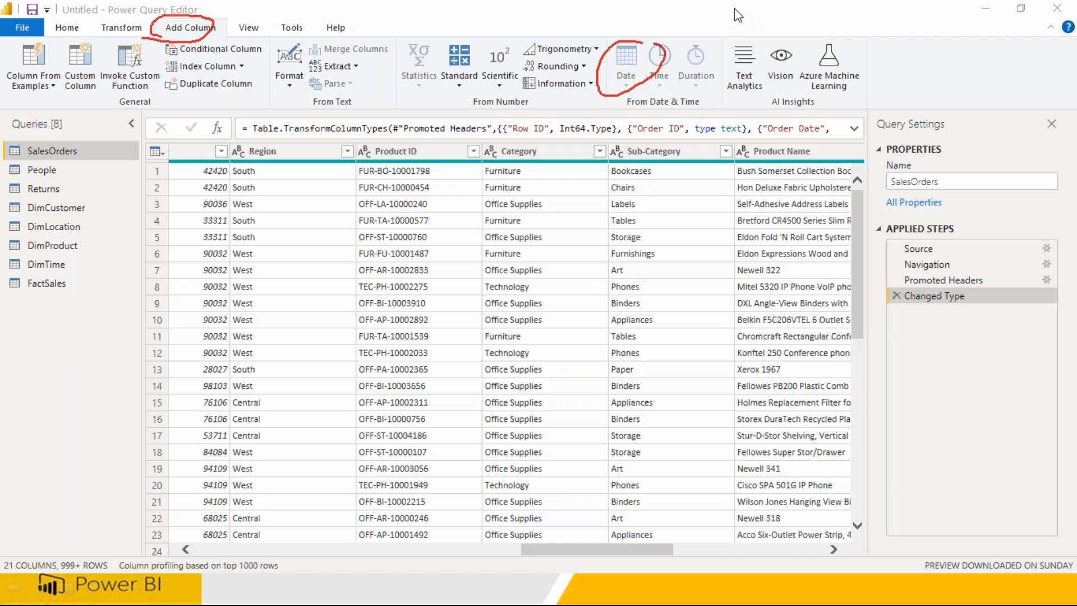
mouse_move(855, 40)
mouse_down()
mouse_move(702, 22)
mouse_move(374, 20)
mouse_move(174, 22)
mouse_move(78, 39)
mouse_move(354, 135)
mouse_move(857, 97)
mouse_move(855, 40)
mouse_up()
mouse_move(482, 71)
mouse_down()
mouse_move(547, 239)
mouse_move(446, 294)
mouse_move(485, 353)
mouse_up()
drag(487, 303, 533, 373)
mouse_move(499, 259)
mouse_down()
mouse_move(555, 336)
mouse_move(549, 259)
mouse_up()
drag(577, 247, 611, 337)
mouse_move(680, 310)
mouse_down()
mouse_move(553, 399)
mouse_move(648, 404)
mouse_up()
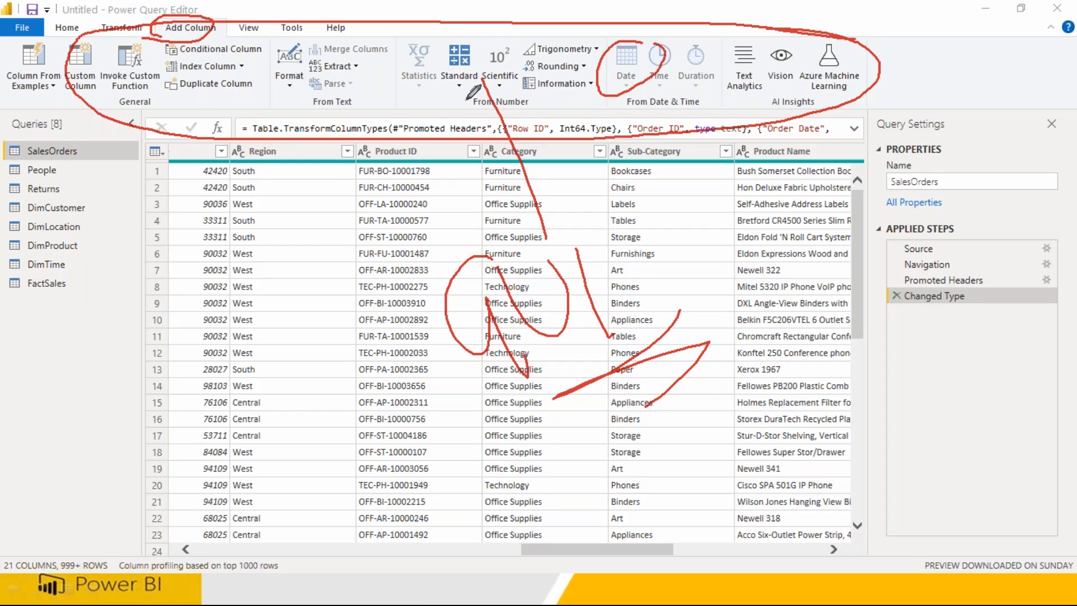
drag(288, 88, 321, 217)
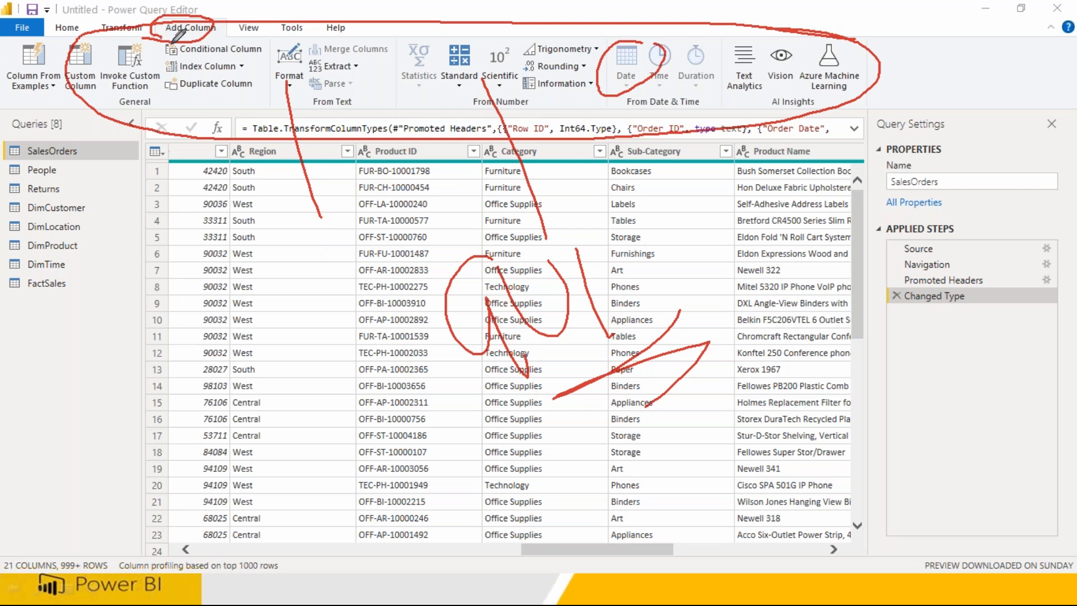
mouse_move(104, 36)
mouse_down()
mouse_move(121, 14)
mouse_move(69, 55)
mouse_up()
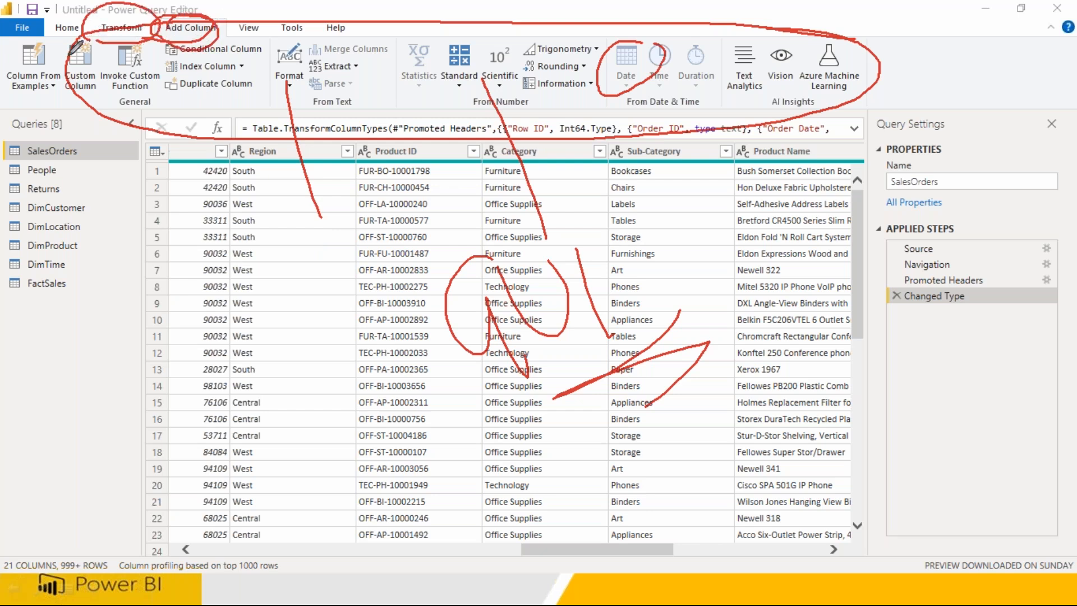
drag(247, 43, 230, 17)
mouse_move(163, 93)
mouse_down()
mouse_move(893, 81)
mouse_move(325, 33)
mouse_move(260, 137)
mouse_up()
drag(380, 95, 368, 387)
drag(251, 387, 260, 469)
mouse_move(306, 405)
mouse_down()
mouse_move(379, 429)
mouse_move(404, 393)
mouse_move(440, 418)
mouse_move(458, 502)
mouse_move(483, 415)
mouse_up()
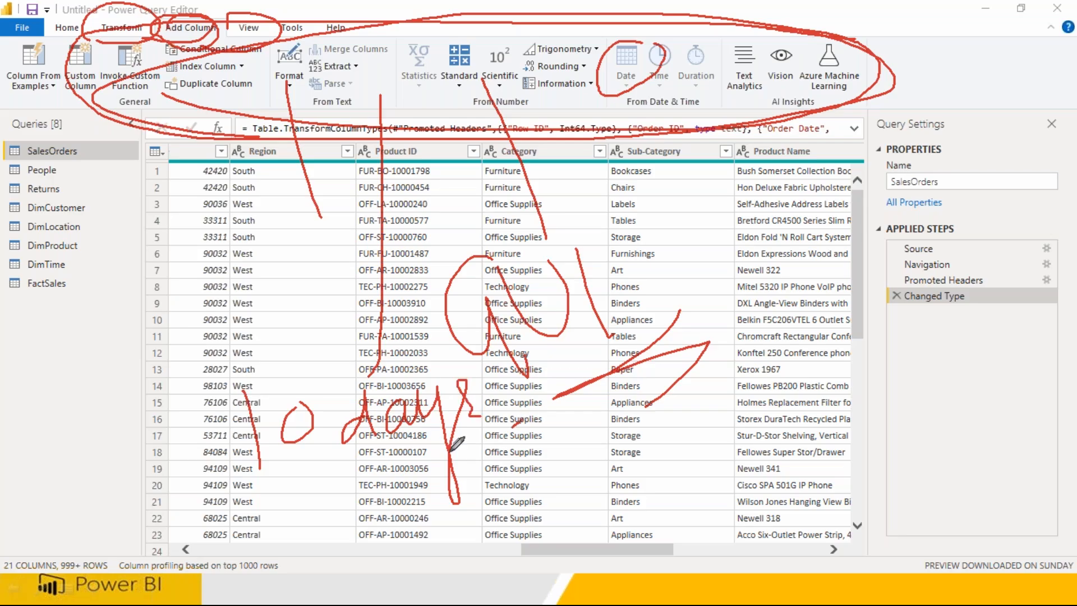
drag(325, 476, 474, 478)
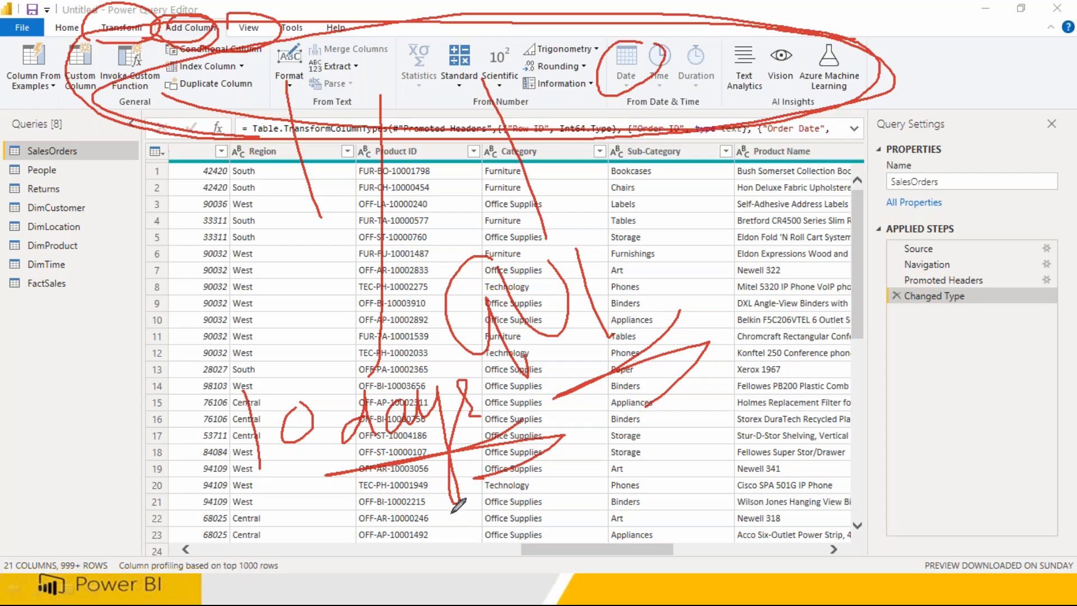
drag(526, 374, 476, 395)
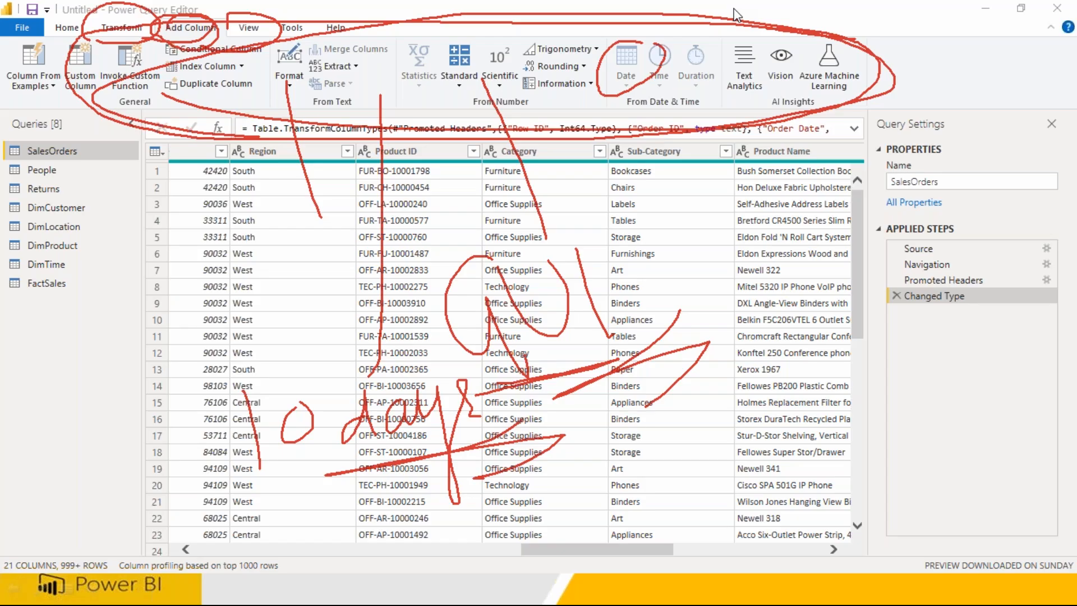
Step: Clear the on-screen ink, review the Home and View commands, and select the Customer ID column in SalesOrders
click(720, 116)
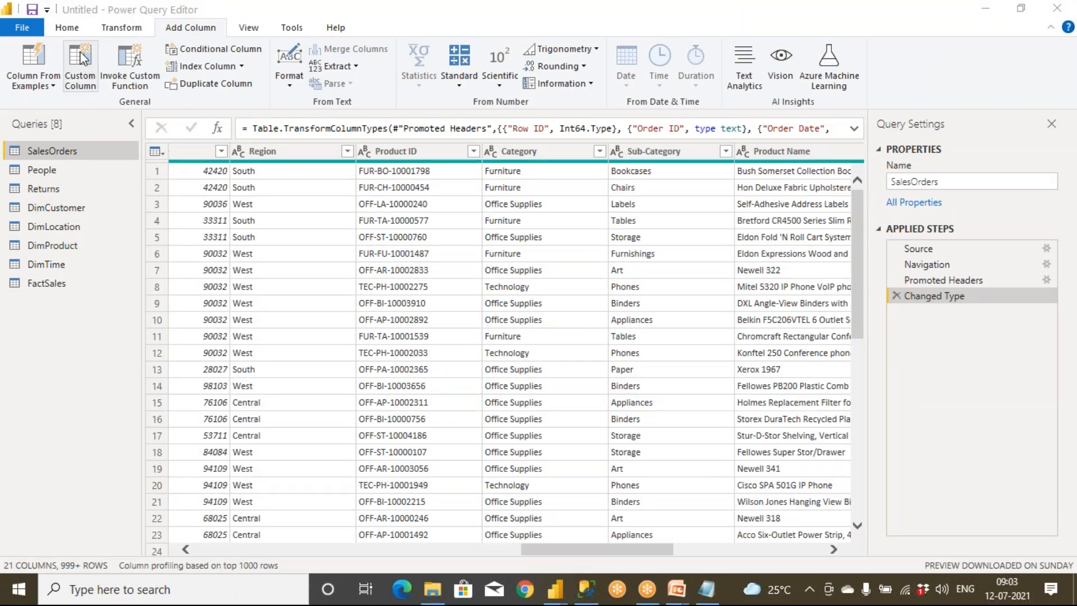
click(66, 27)
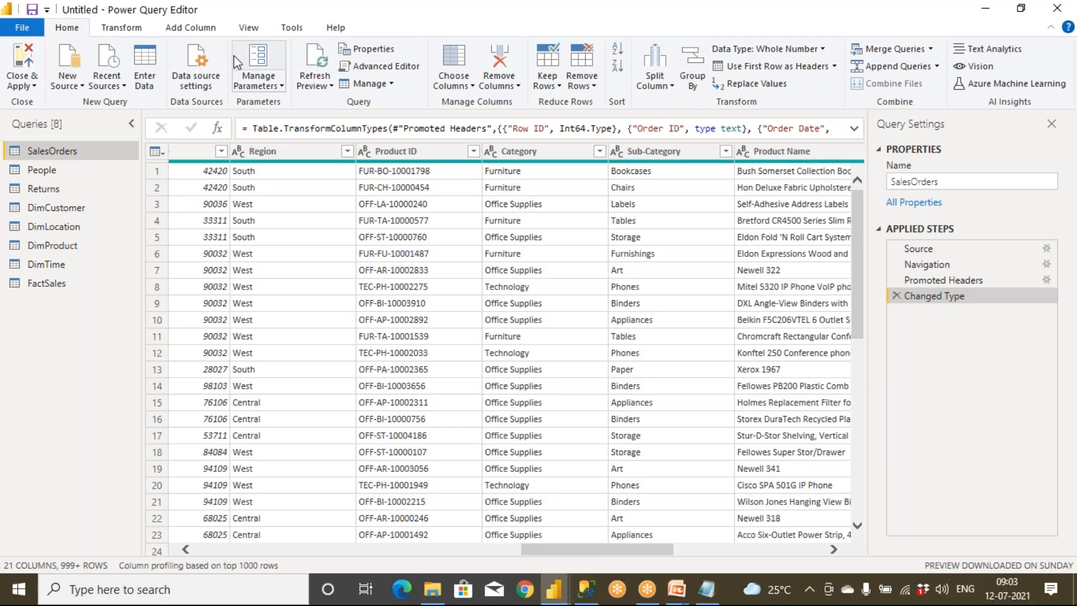
click(249, 28)
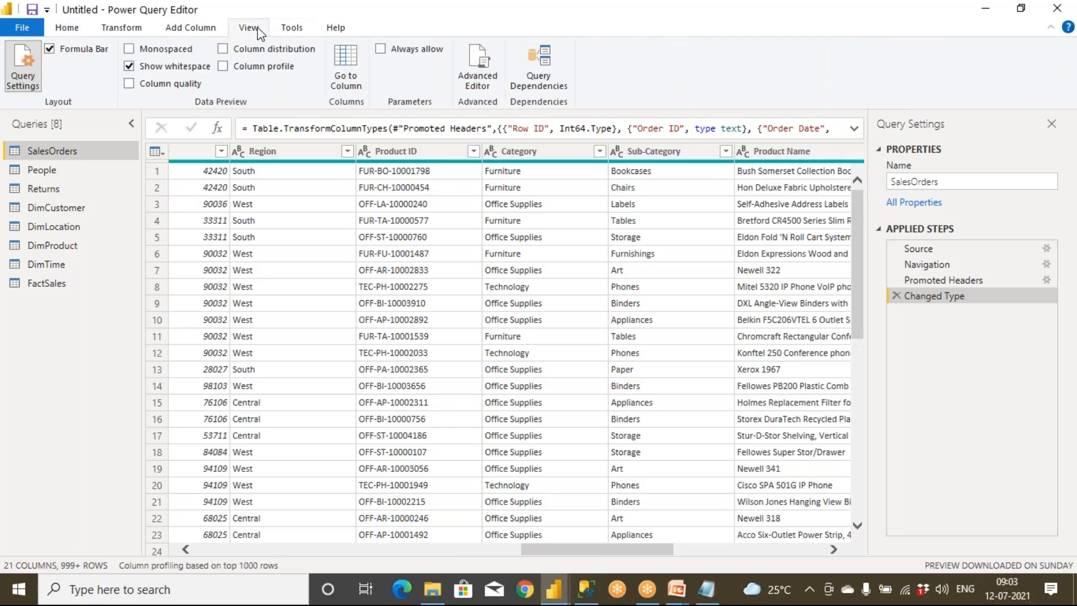
click(67, 29)
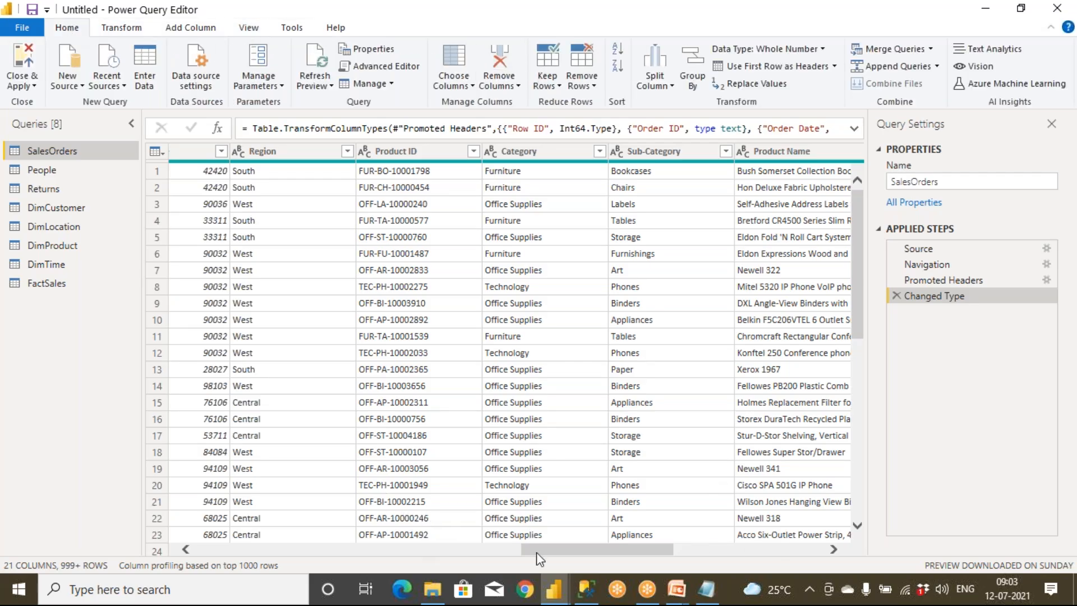
drag(539, 550, 264, 590)
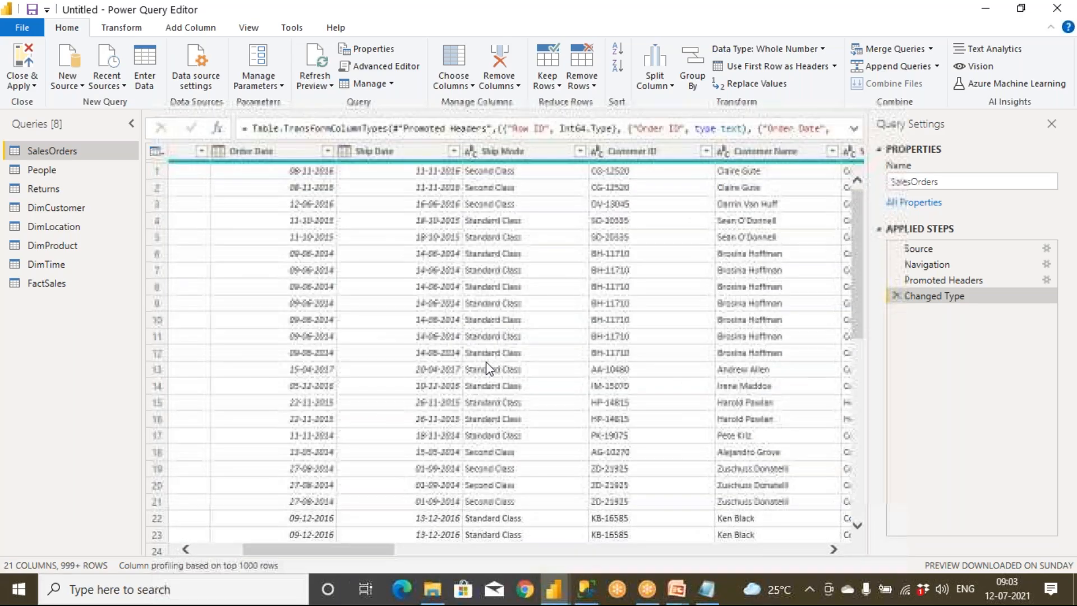
click(649, 150)
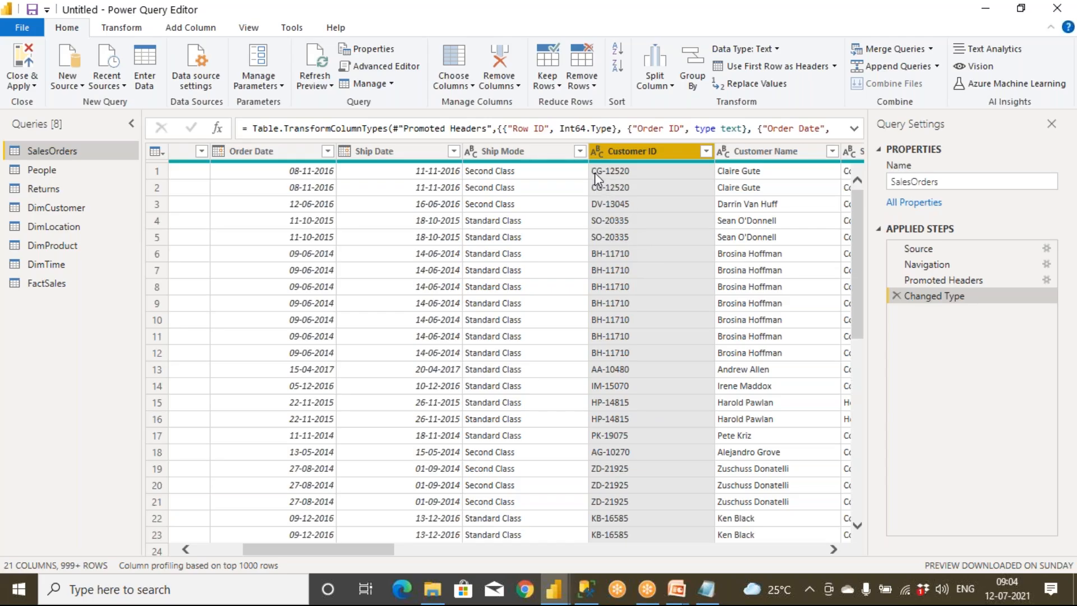
click(735, 8)
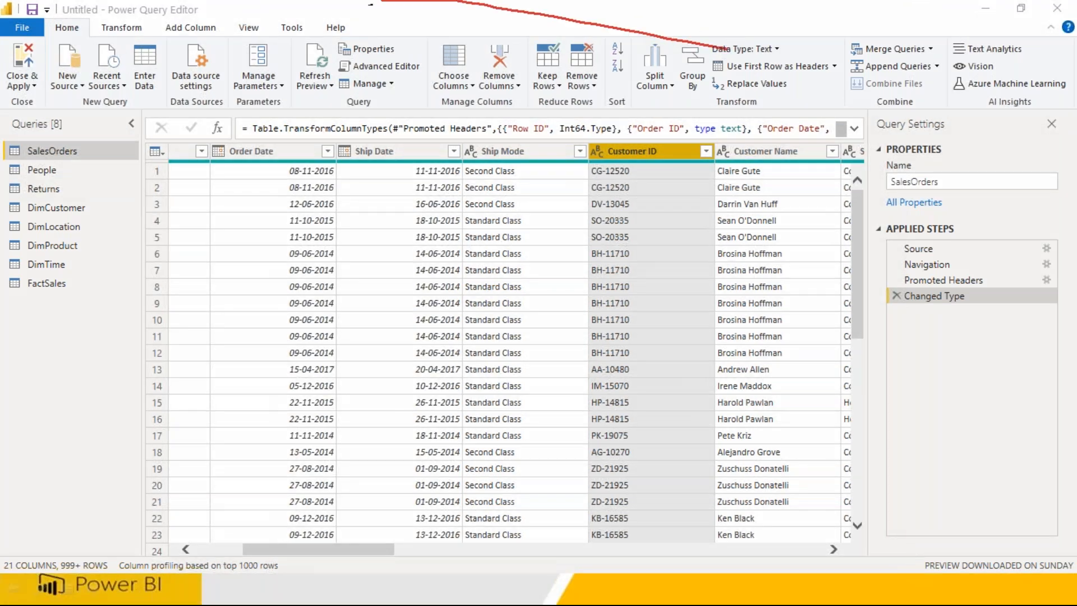
mouse_move(112, 5)
mouse_down()
mouse_move(71, 87)
mouse_move(770, 143)
mouse_move(842, 42)
mouse_up()
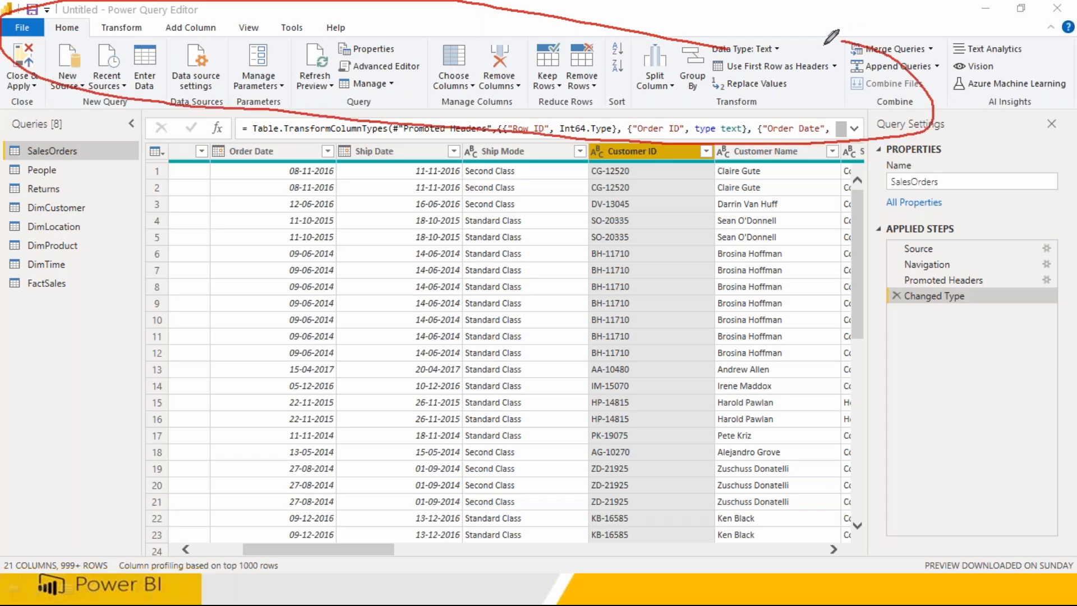
mouse_move(607, 180)
mouse_down()
mouse_move(634, 179)
mouse_move(638, 229)
mouse_up()
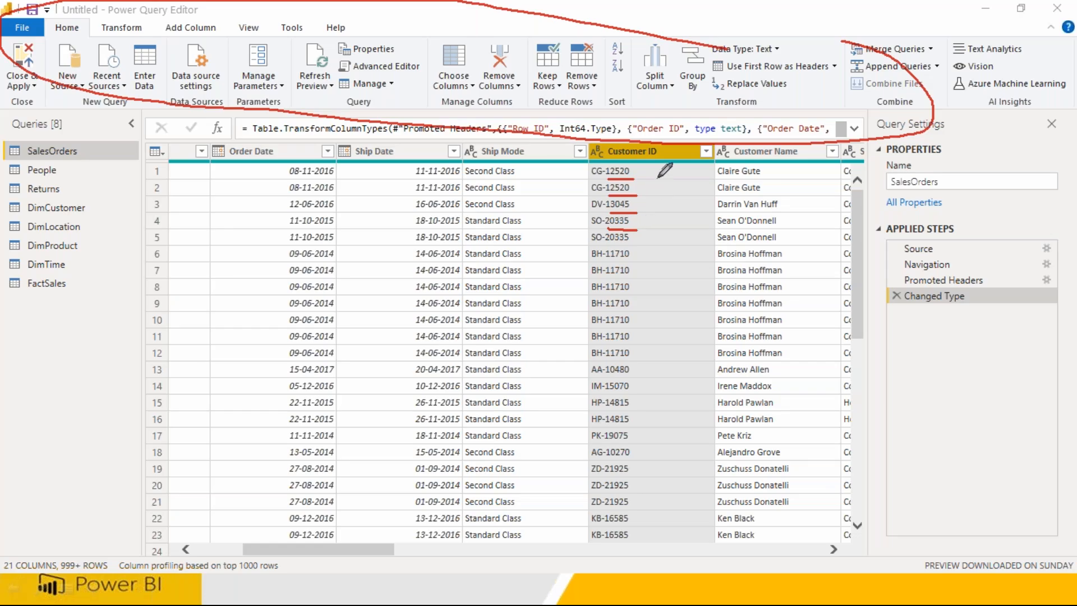
mouse_move(671, 142)
mouse_down()
mouse_move(628, 135)
mouse_move(589, 147)
mouse_move(682, 150)
mouse_move(670, 141)
mouse_up()
mouse_move(609, 293)
mouse_down()
mouse_move(639, 292)
mouse_move(607, 313)
mouse_up()
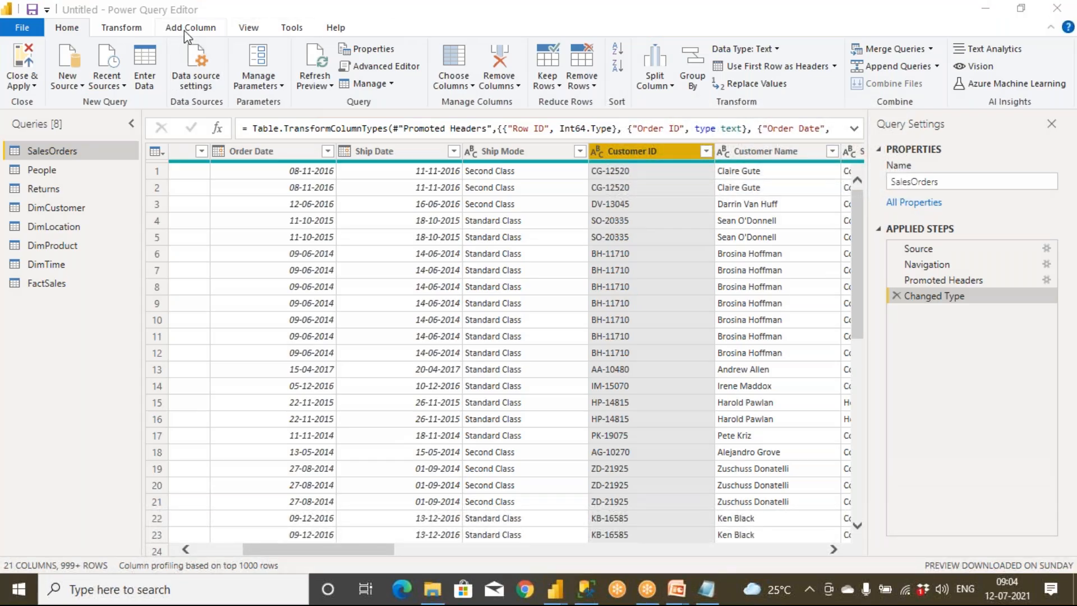
Step: Add a column from examples based on Customer ID in SalesOrders, using 12520 as the first row's sample value
click(630, 152)
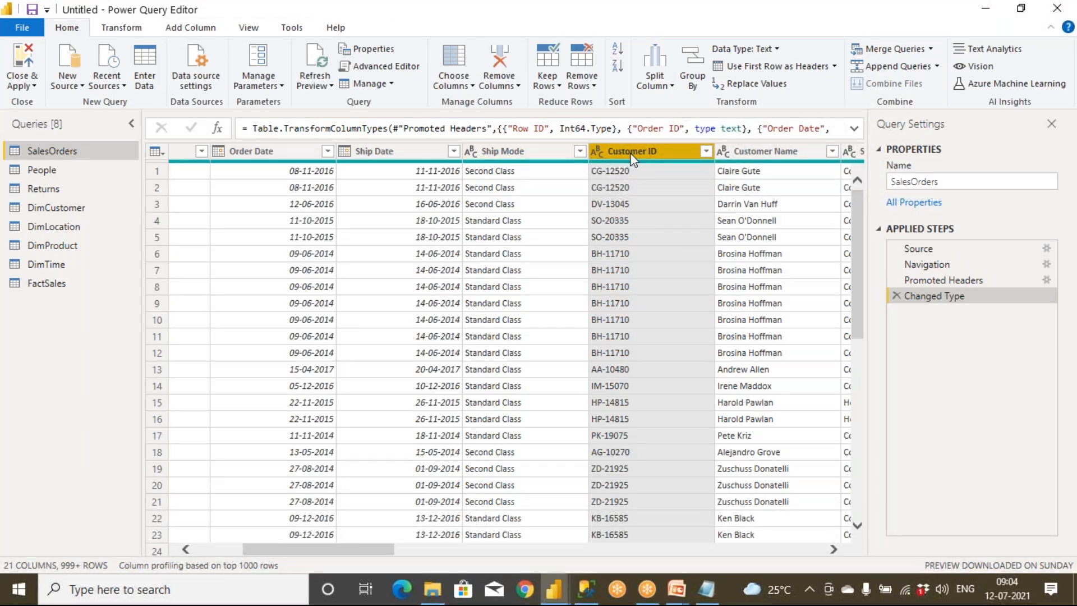
click(198, 32)
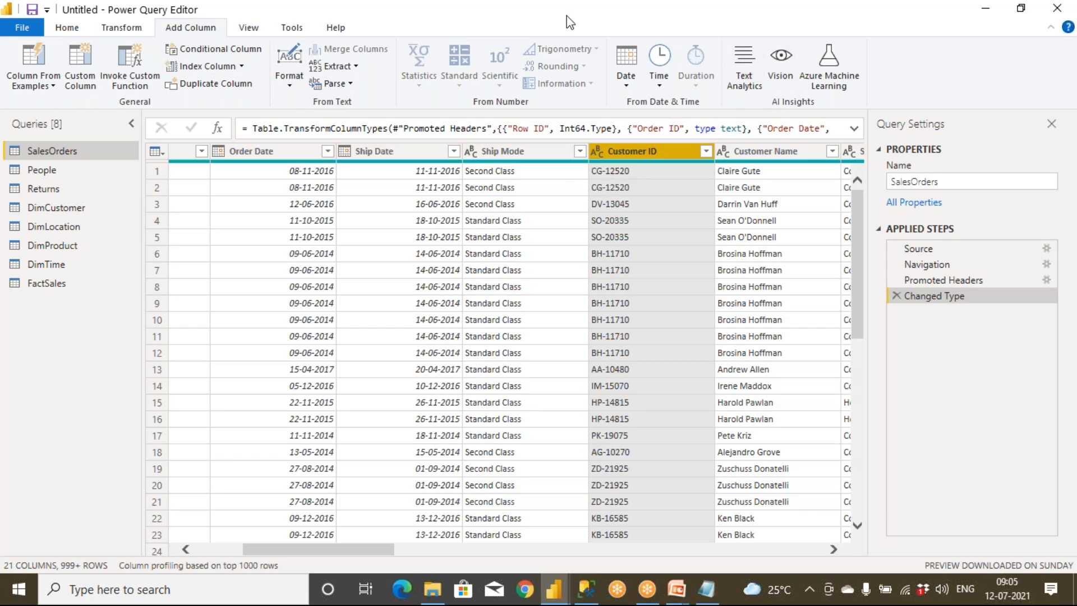
click(53, 87)
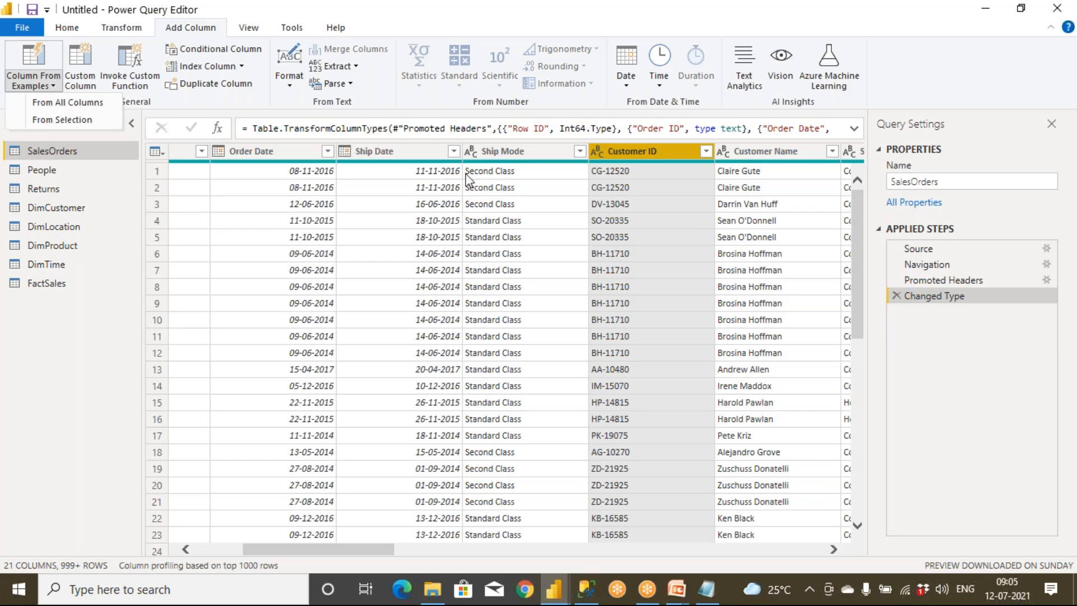
click(51, 121)
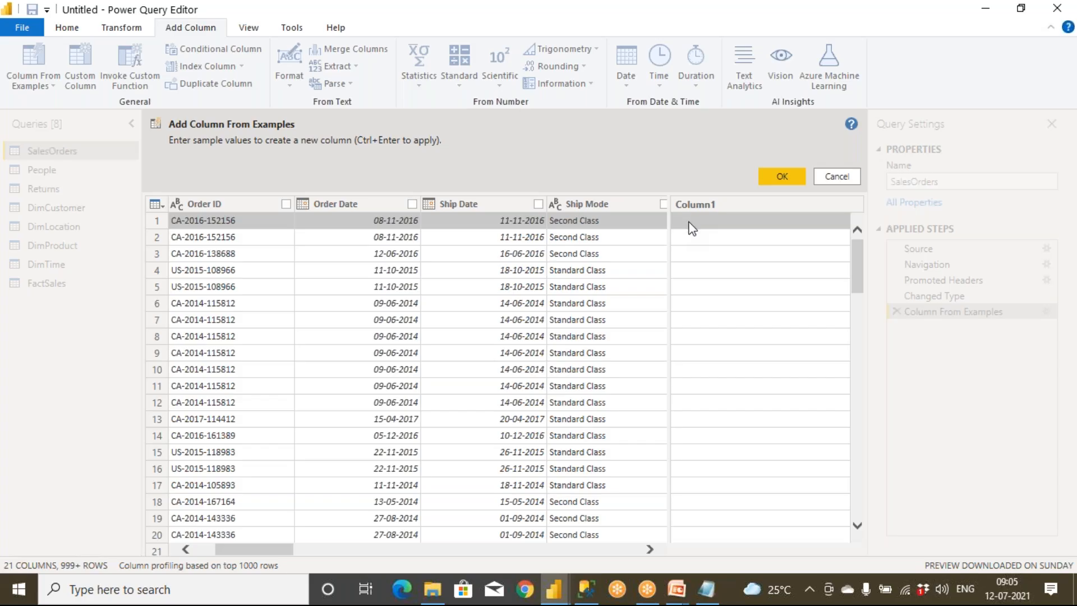
click(692, 228)
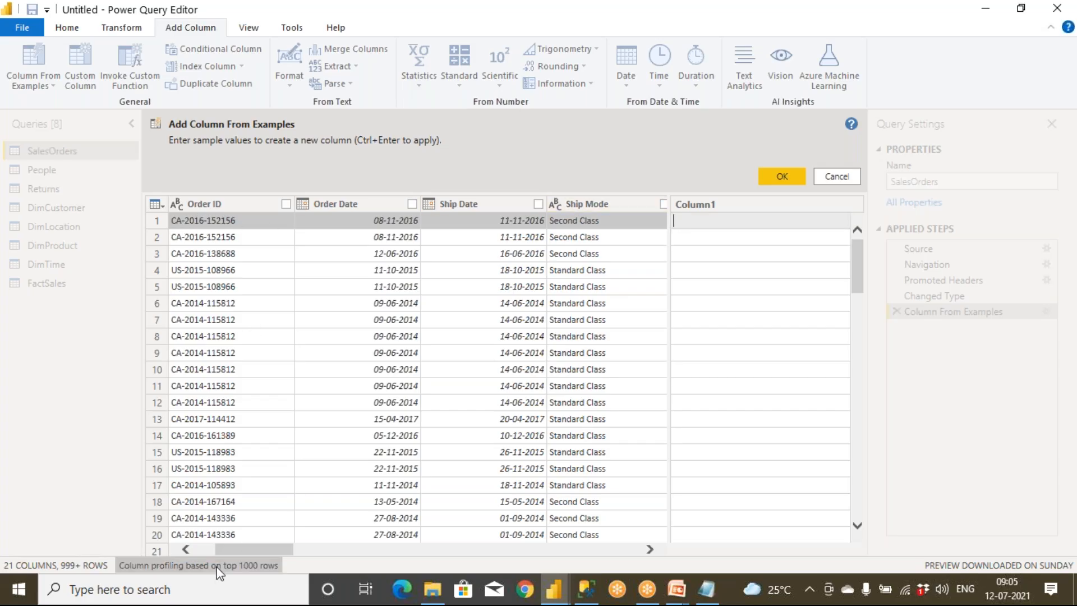
click(235, 544)
drag(234, 544, 214, 544)
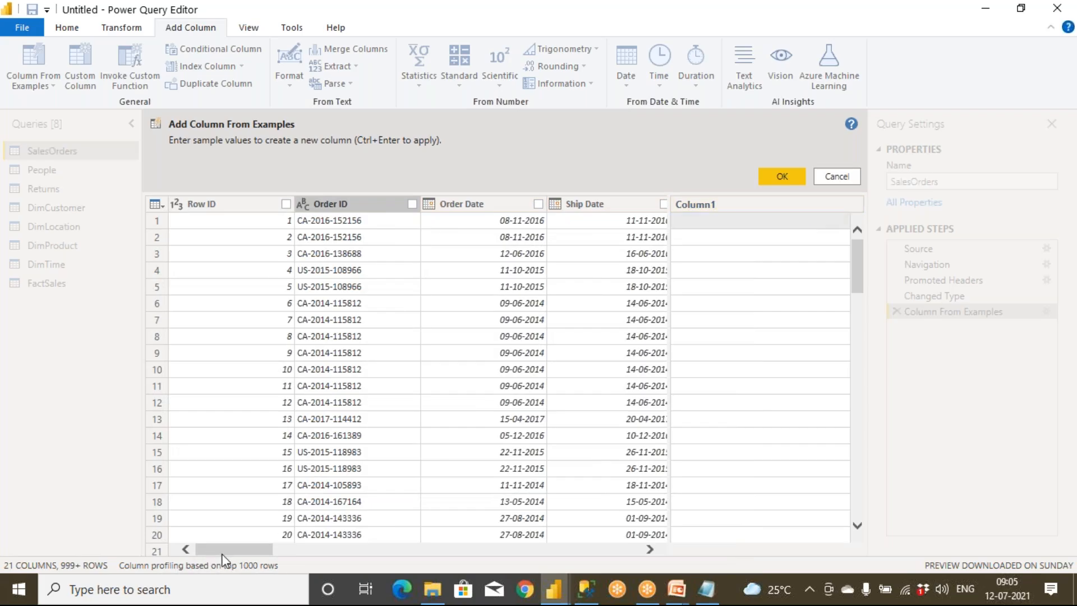
drag(649, 550, 648, 543)
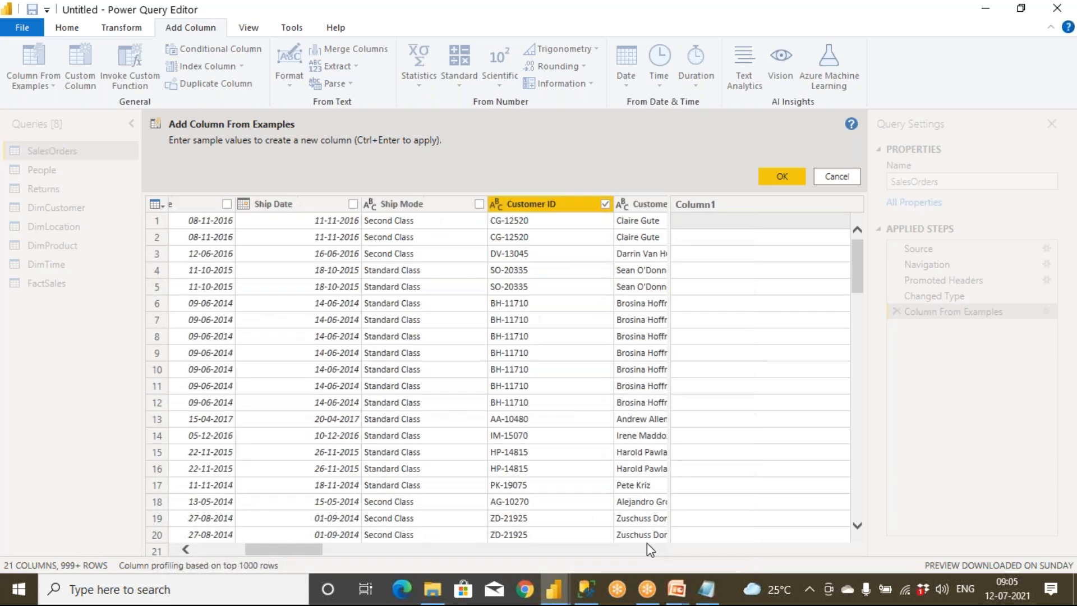
click(688, 222)
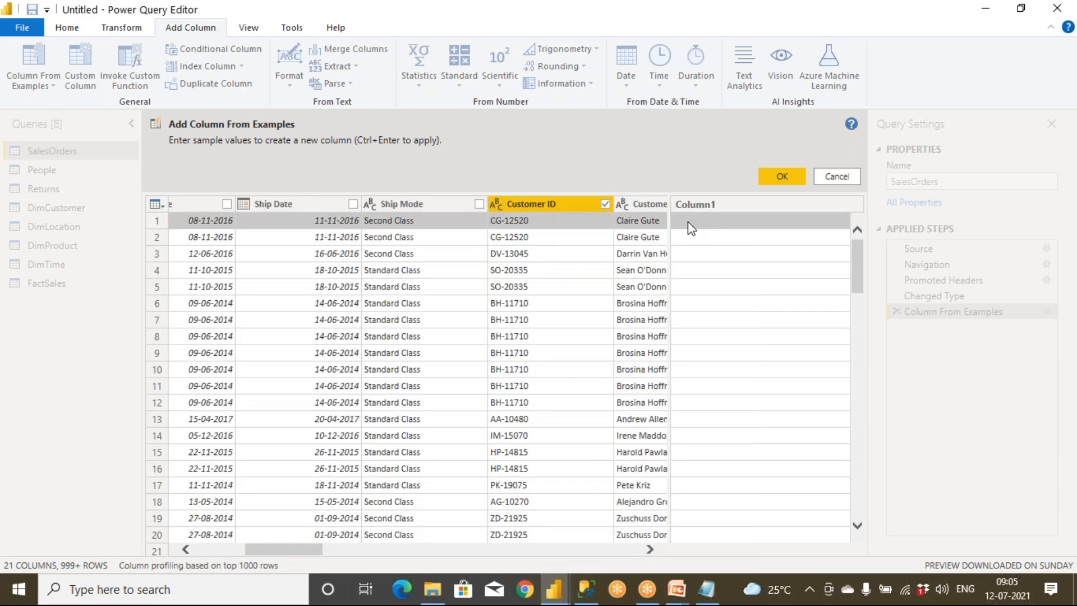
click(688, 221)
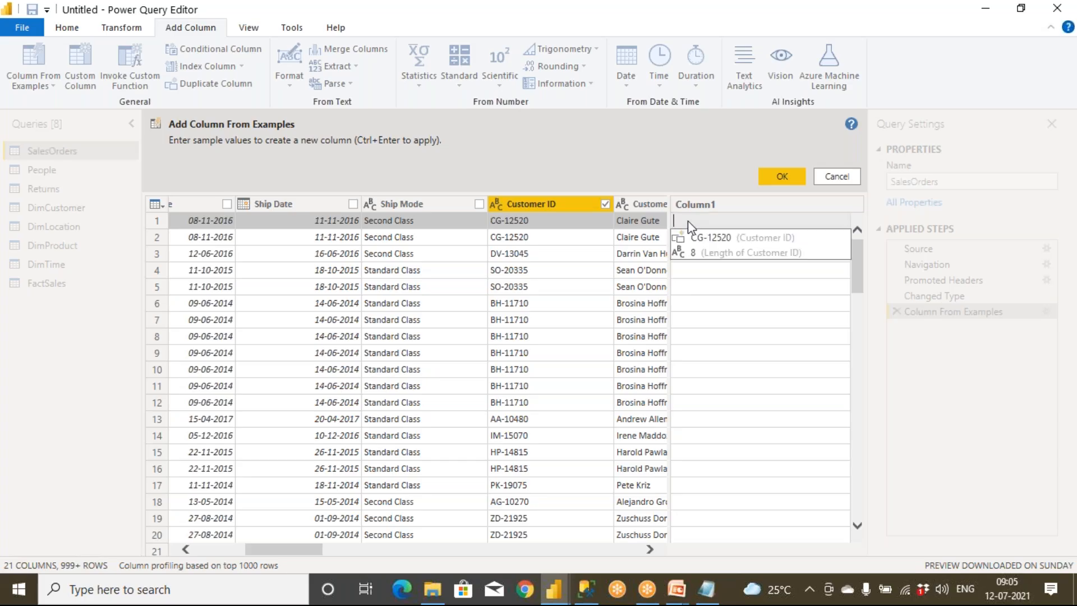
text(12520)
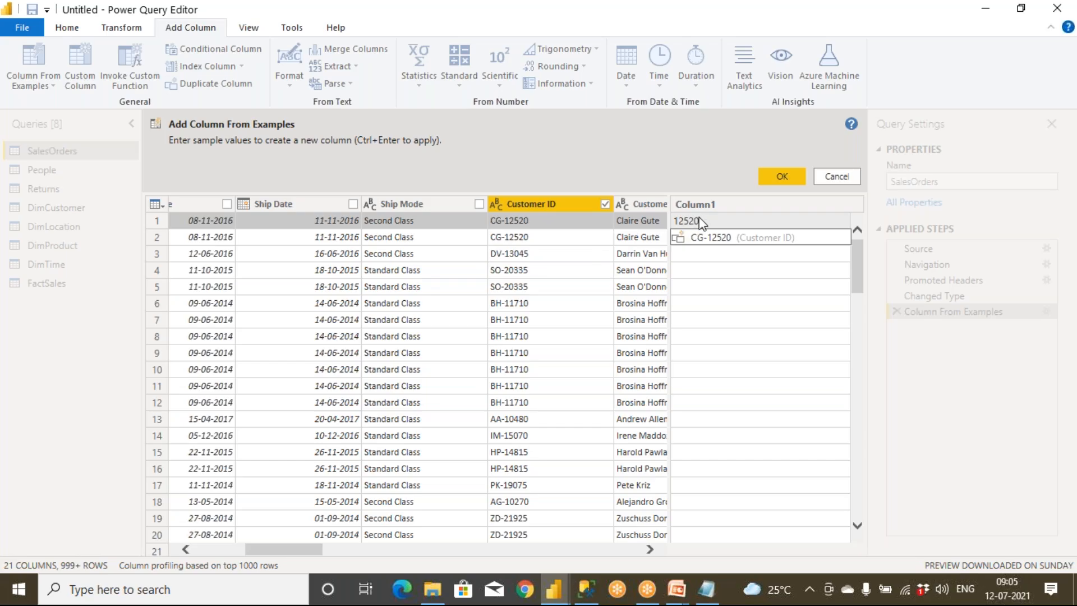
key(Return)
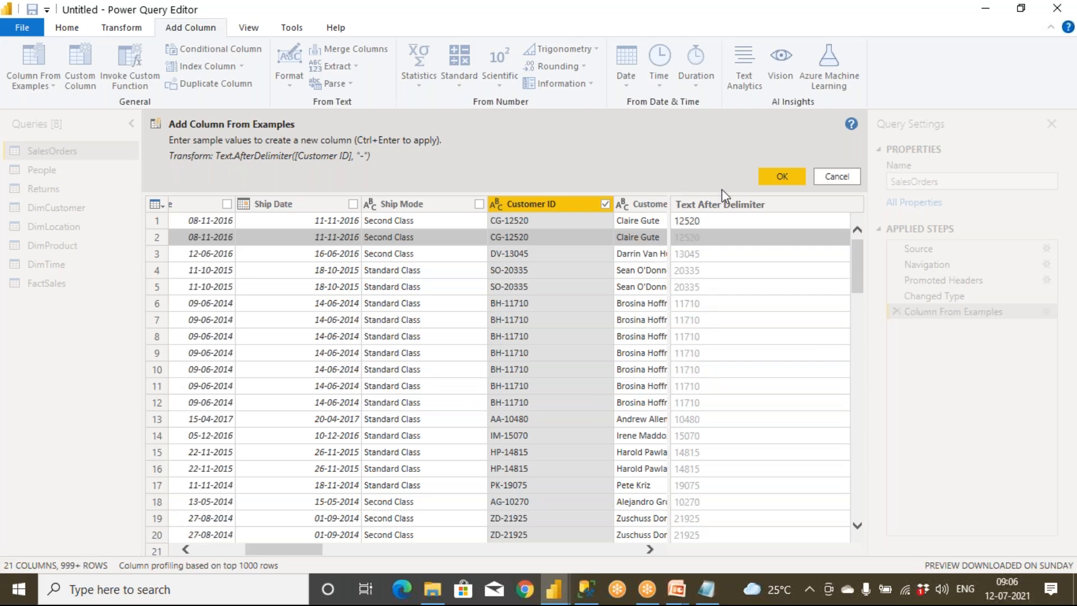
click(785, 177)
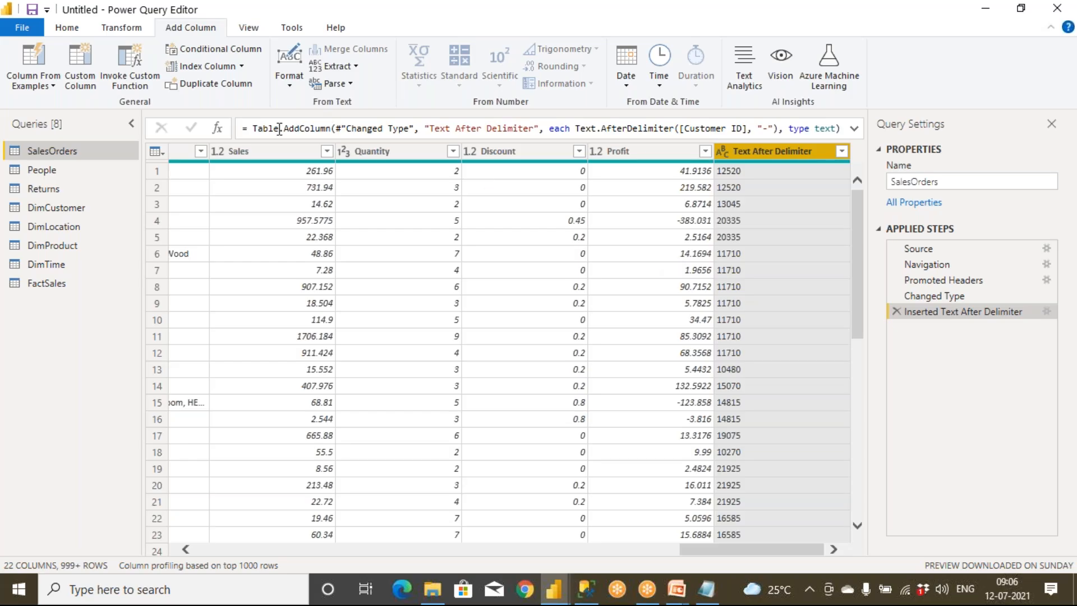
Step: Highlight the formula of the Inserted Text After Delimiter step and expand the formula bar to examine it
drag(252, 128, 841, 132)
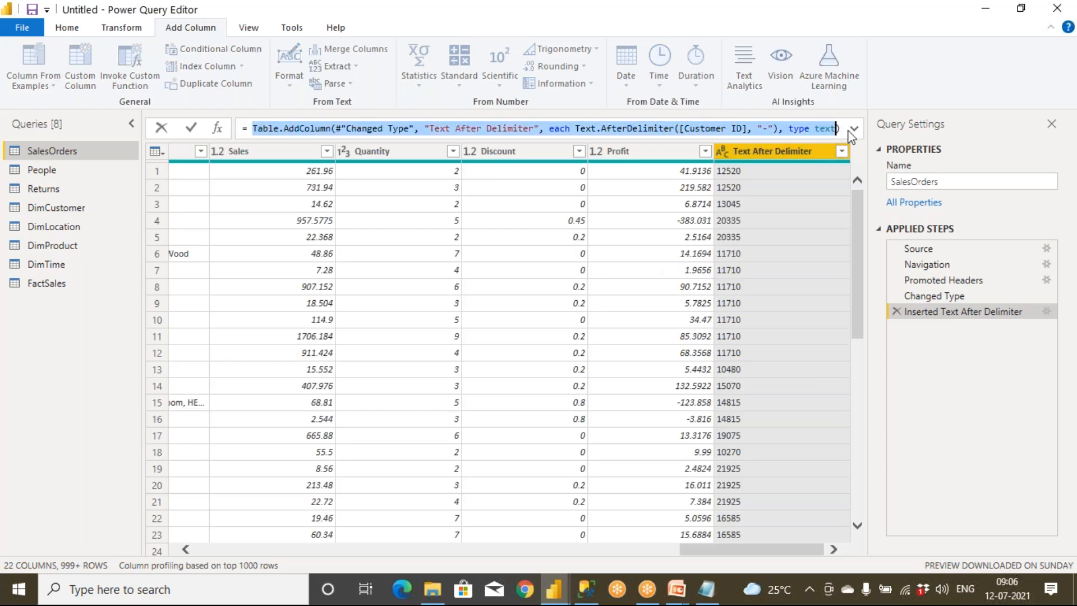
click(854, 128)
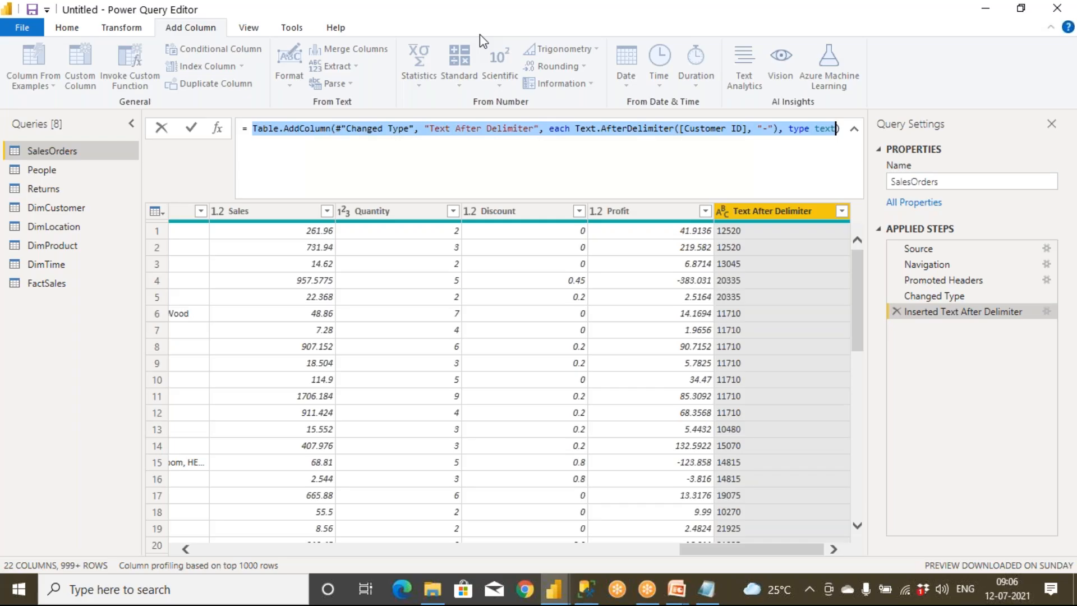
Step: Search Windows for Paint and open it with a blank canvas
key(super)
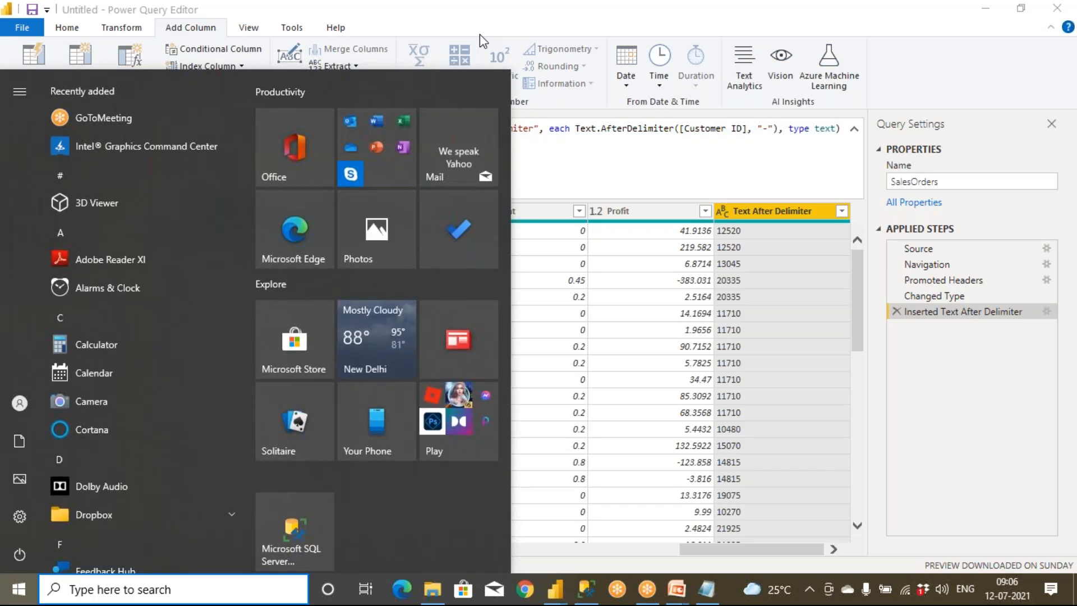
text(paint)
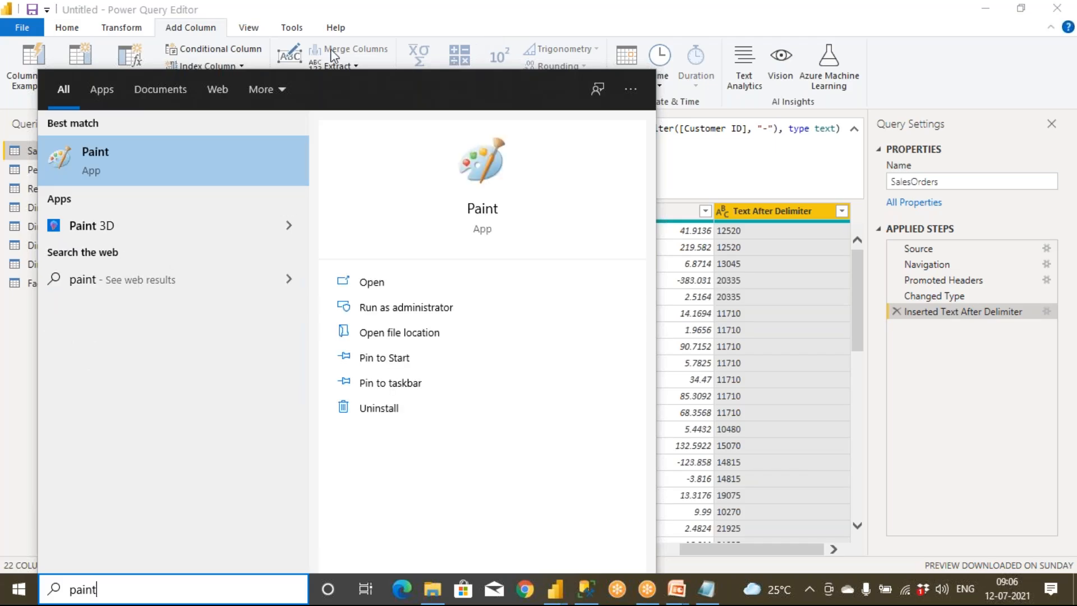
click(190, 174)
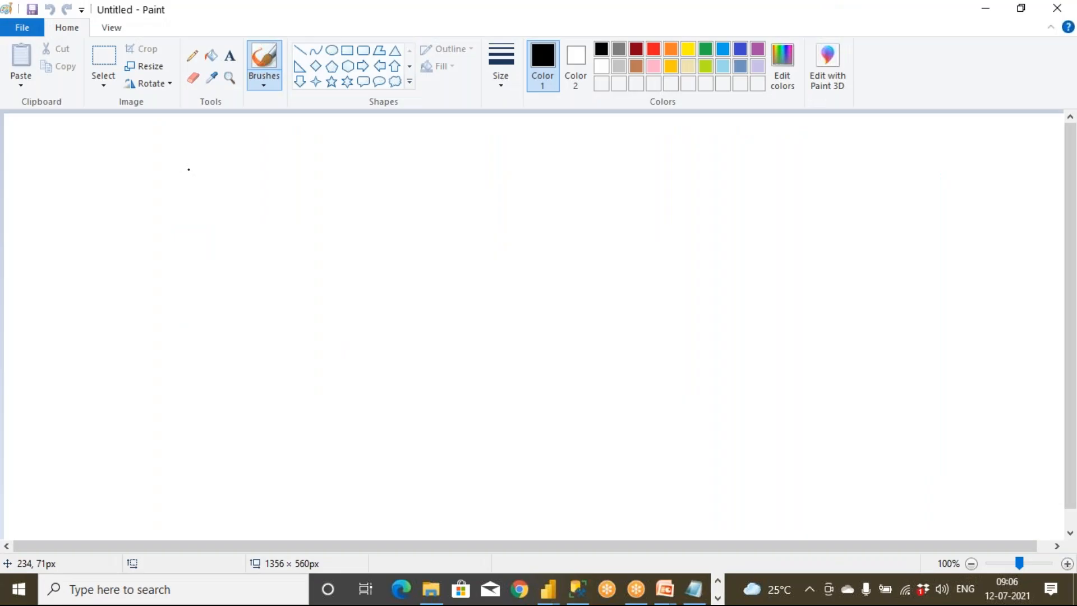
Step: Draw a rectangle about 149 × 255 px and a right-pointing arrow about 184 × 64 px leading into it
click(348, 51)
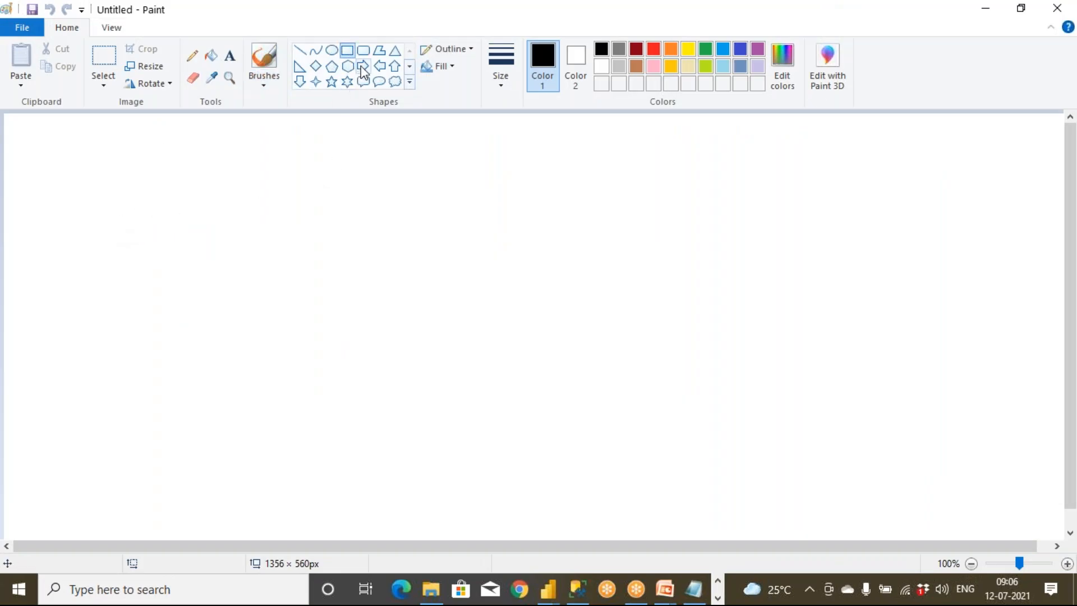
drag(313, 189, 431, 389)
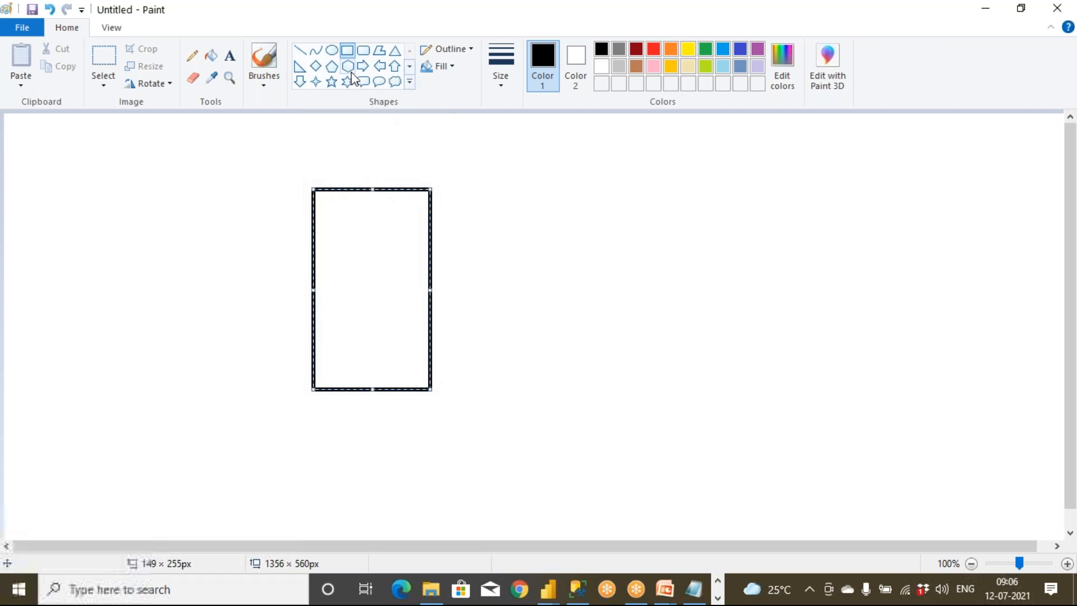
click(362, 68)
drag(125, 252, 272, 301)
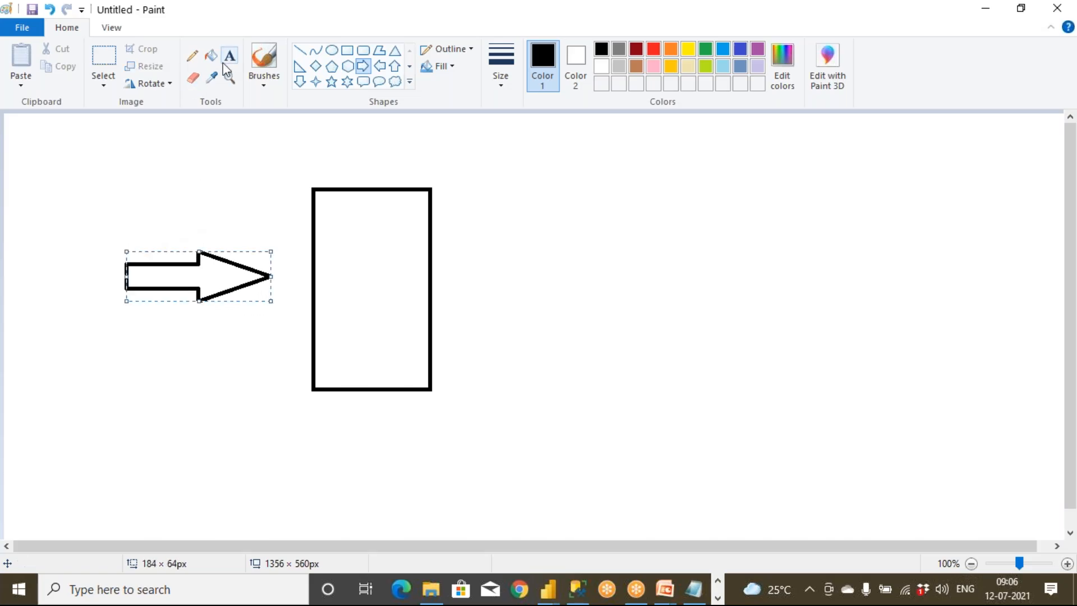
Step: Label the input arrow with the text "Input" below it and "Data" above it
click(228, 56)
click(166, 316)
text(Input)
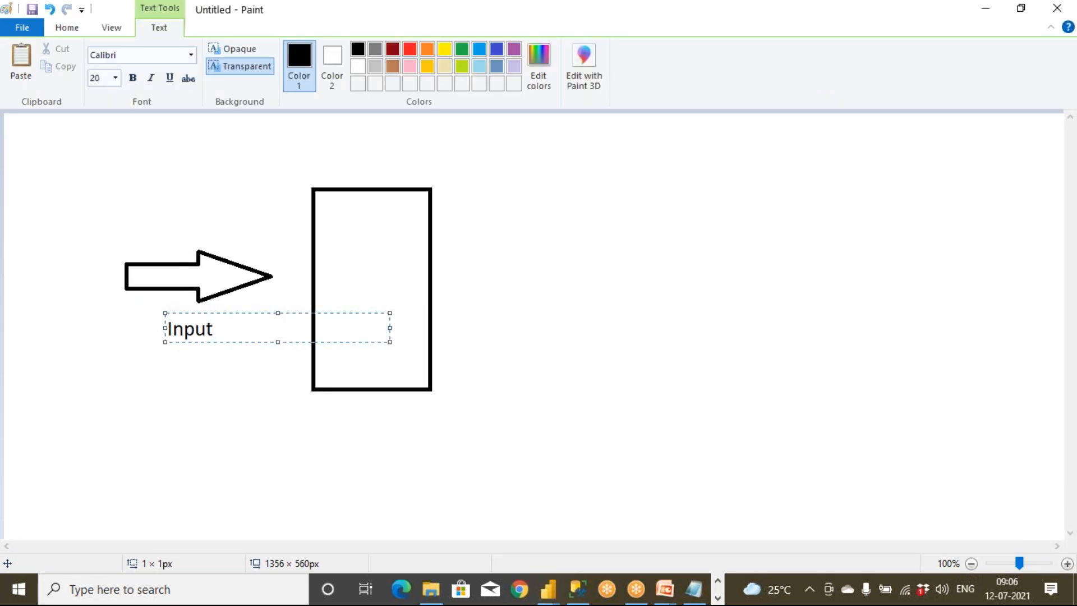
click(263, 425)
click(180, 206)
text(Data)
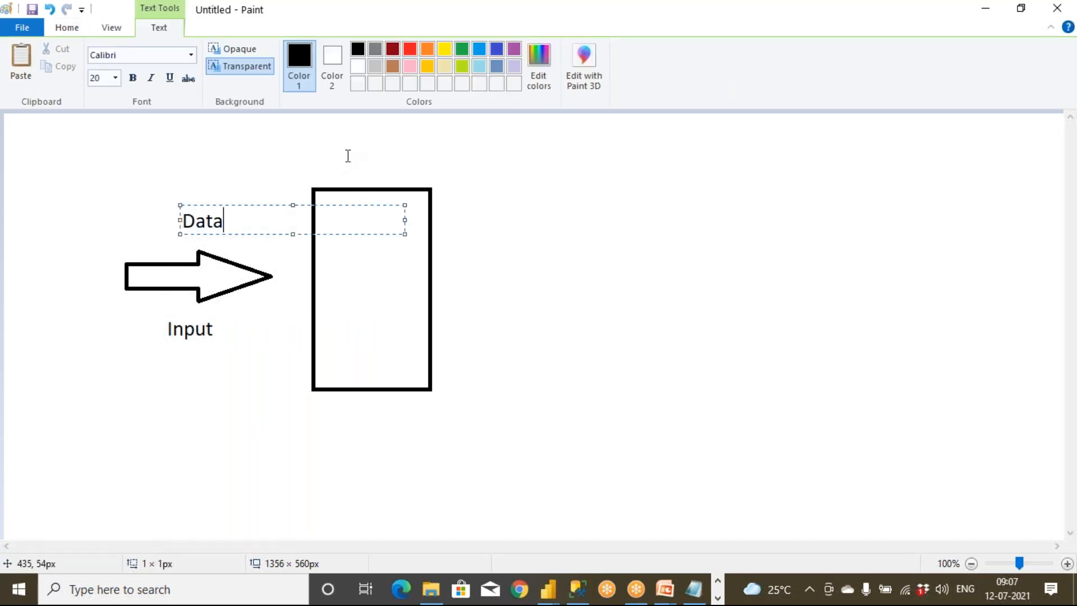
Step: Add the heading "Dev" above the rectangle and the text "Code" inside it
click(349, 127)
click(348, 127)
text(Dev)
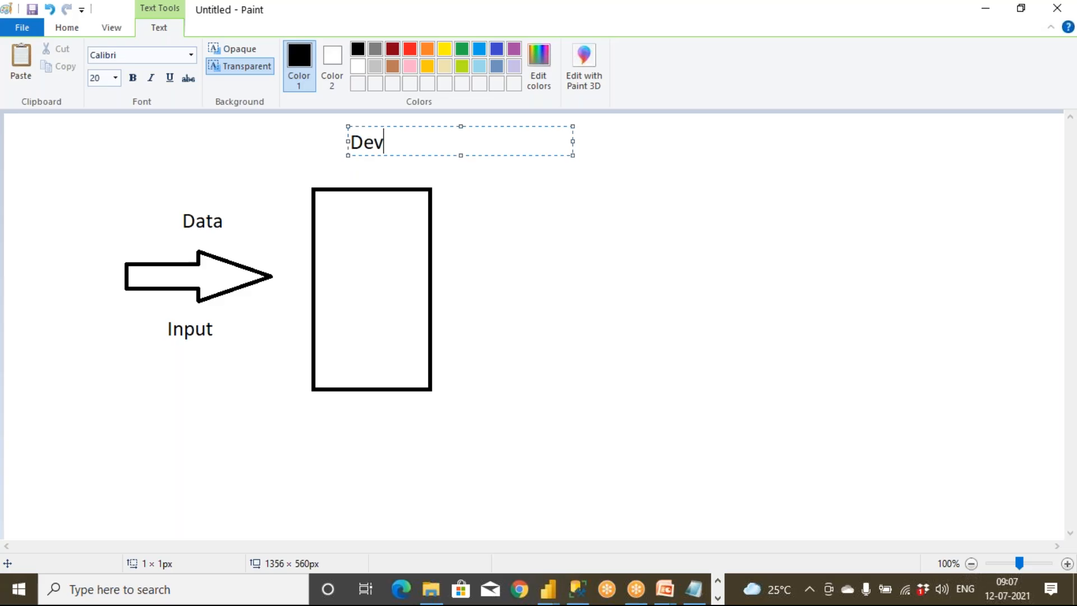
click(346, 259)
click(334, 271)
text(Code)
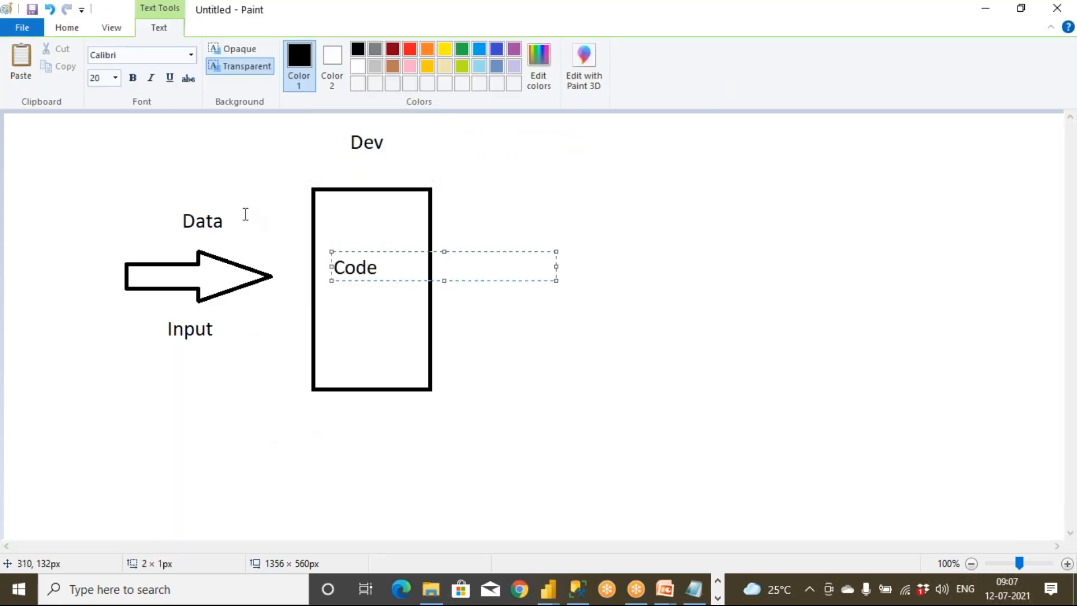
click(519, 443)
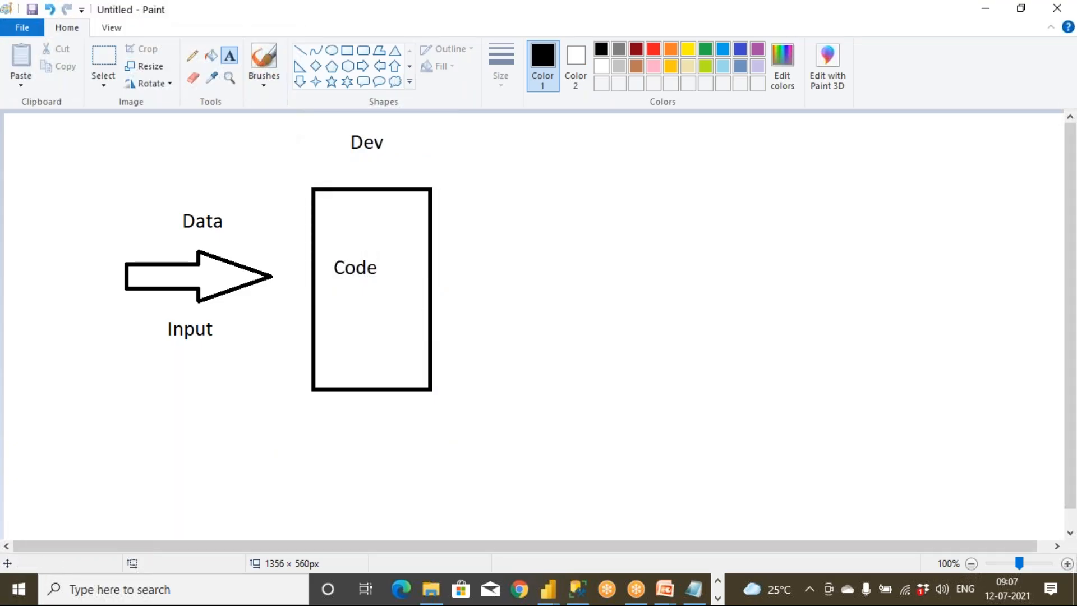
Step: Draw a right-pointing arrow about 76 × 39 px coming out of the Code rectangle and label it "Output" underneath
mouse_move(455, 252)
mouse_down()
mouse_move(495, 281)
mouse_move(517, 282)
mouse_up()
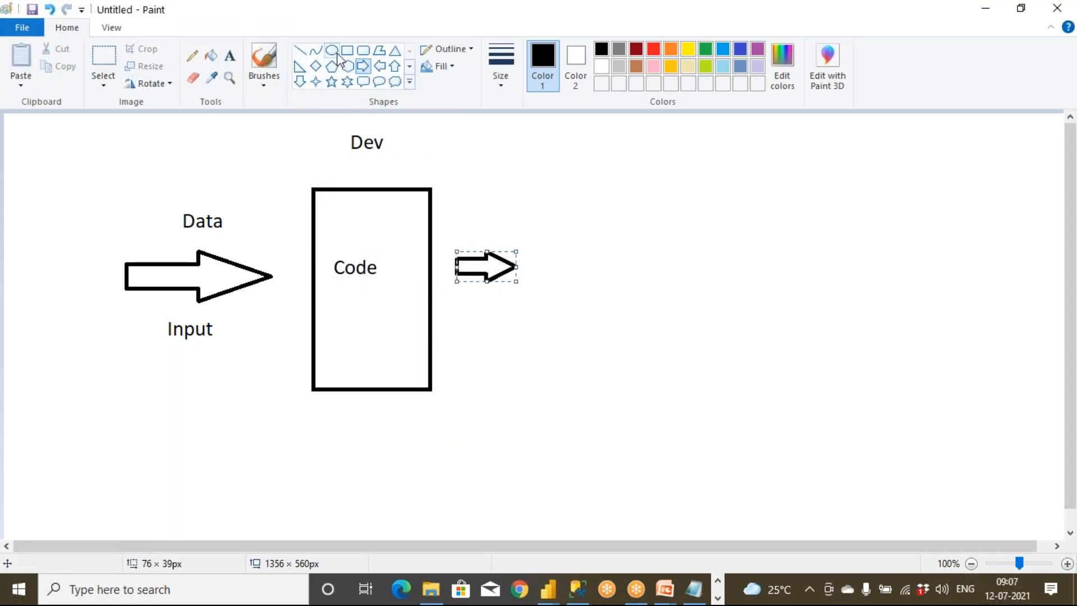
click(540, 350)
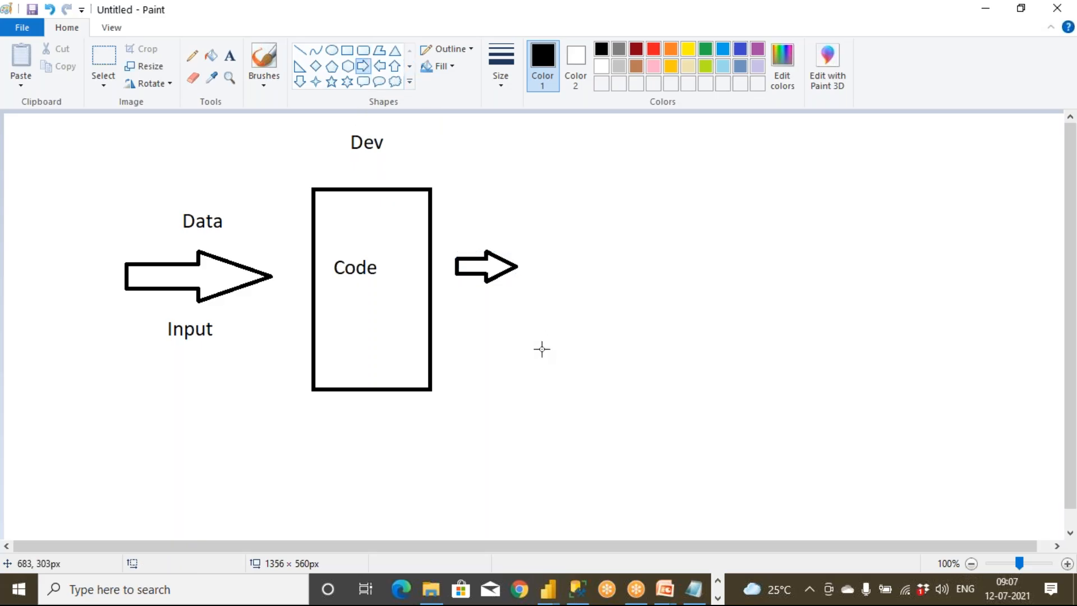
click(229, 55)
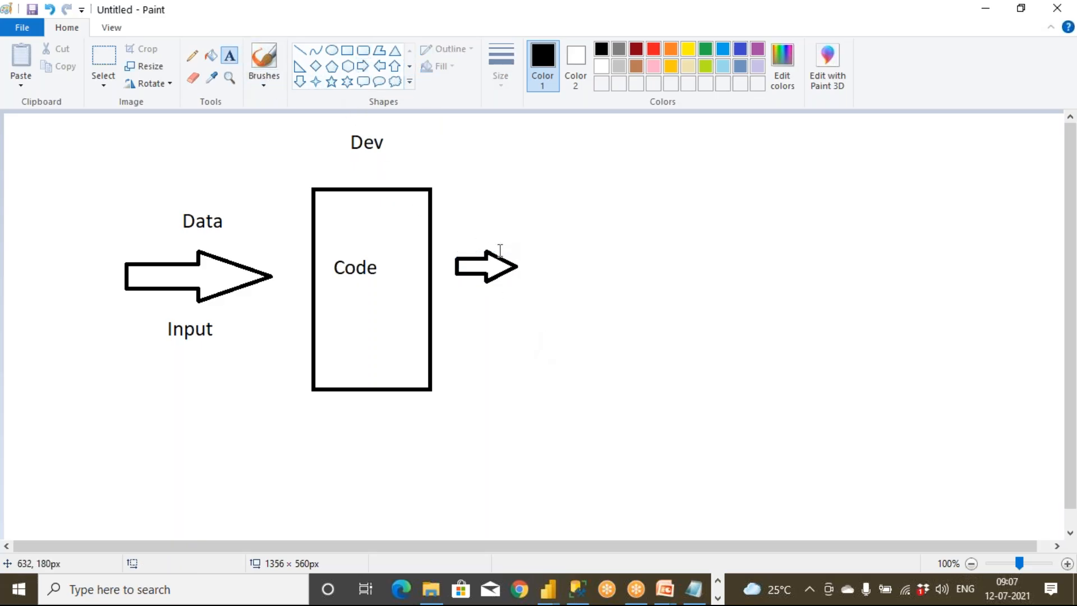
click(471, 291)
text(Output)
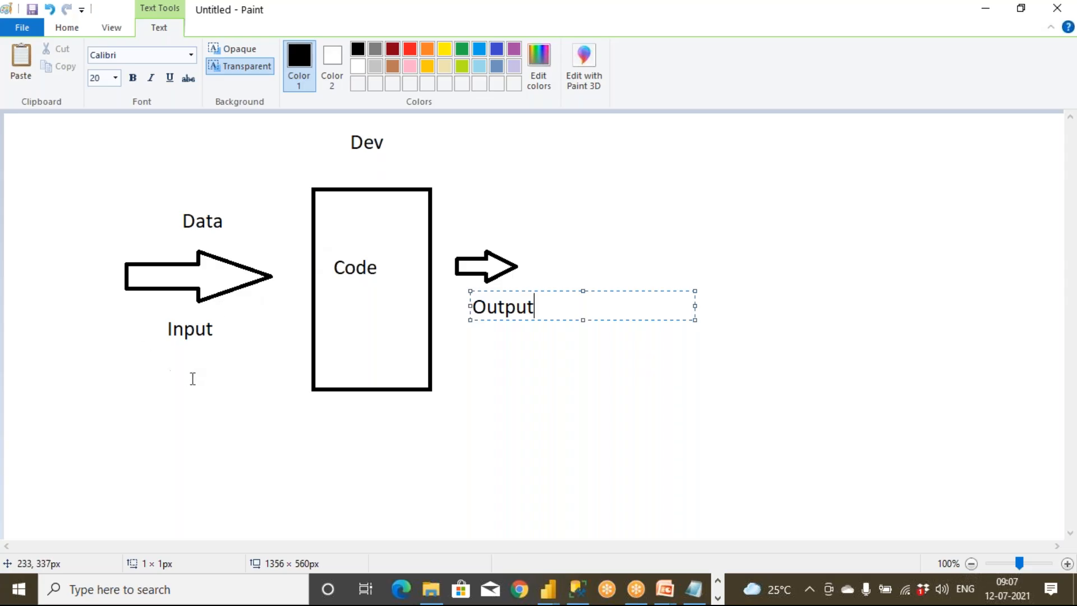
click(503, 390)
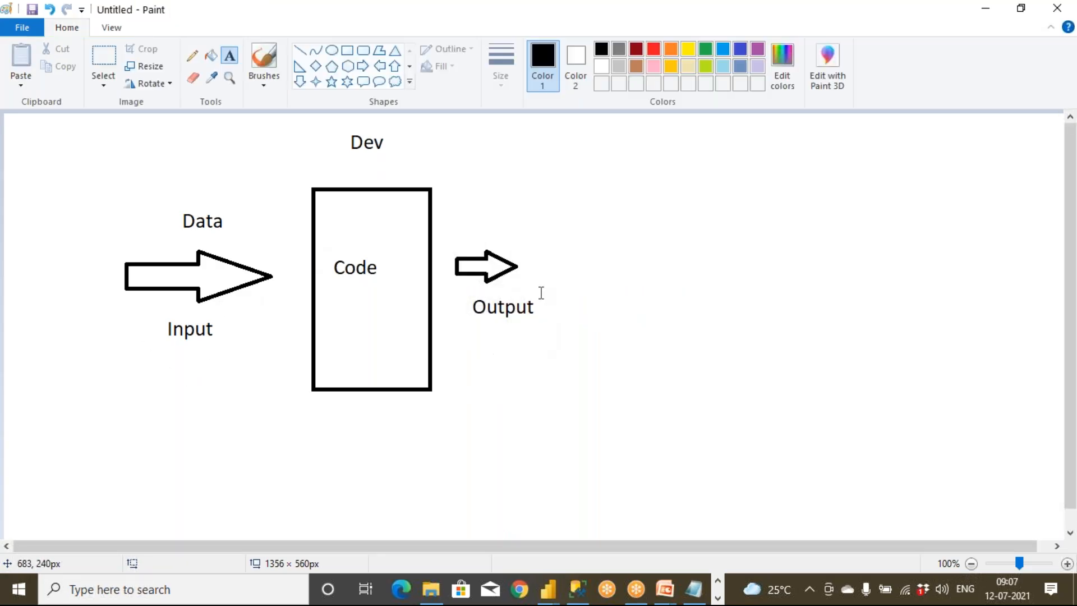
Step: Add the heading "ML" level with "Dev" in the empty area beyond the first diagram
click(279, 437)
click(534, 200)
click(714, 141)
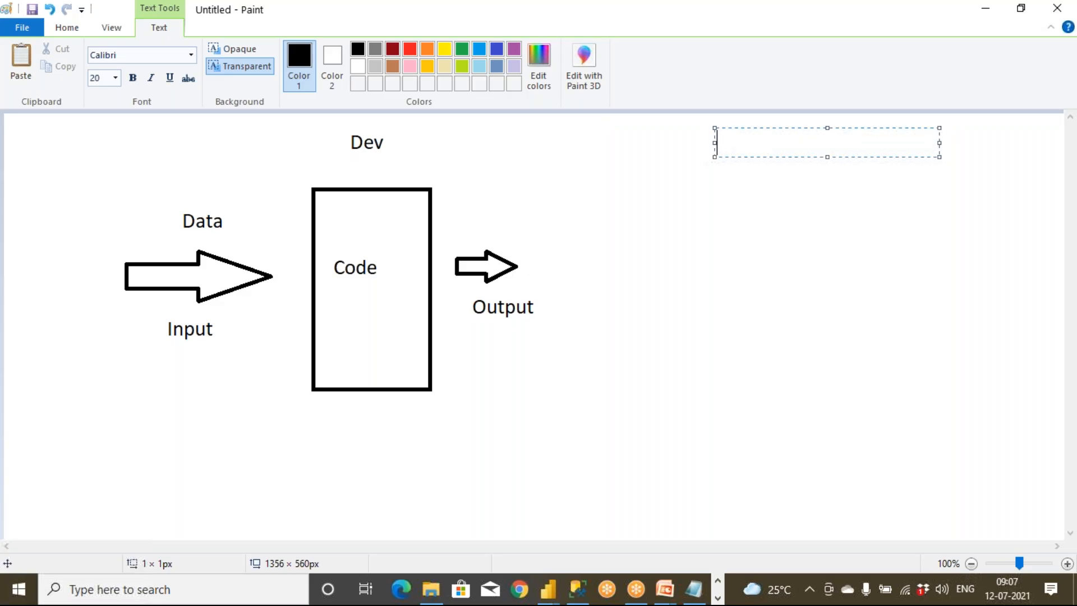
text(ML)
click(761, 241)
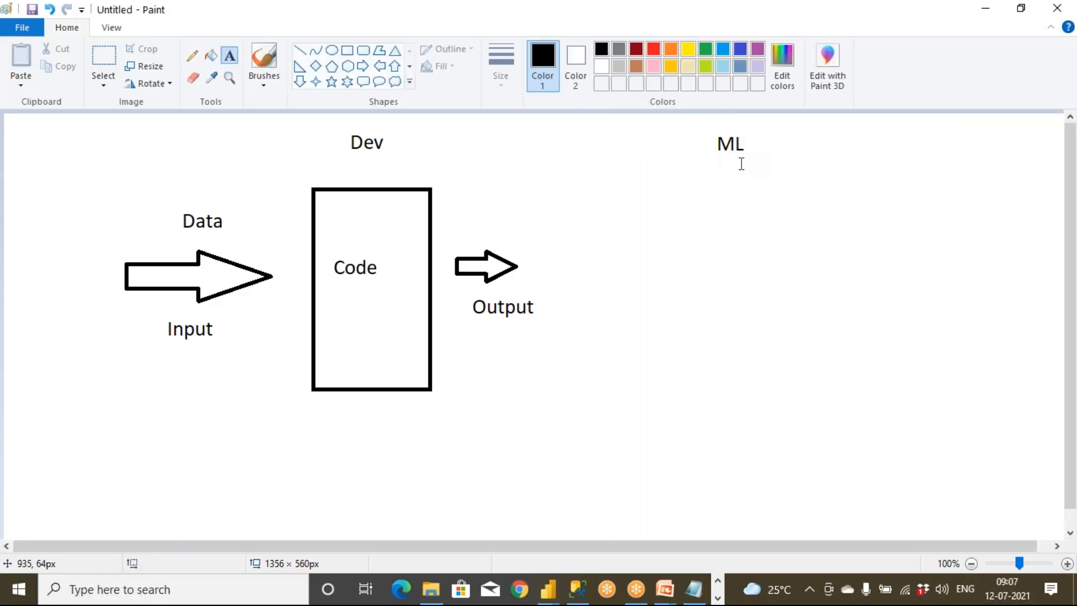
Step: Draw a right-pointing arrow about 108 × 49 px below and before the "ML" heading and add the text "Data" above it
click(363, 65)
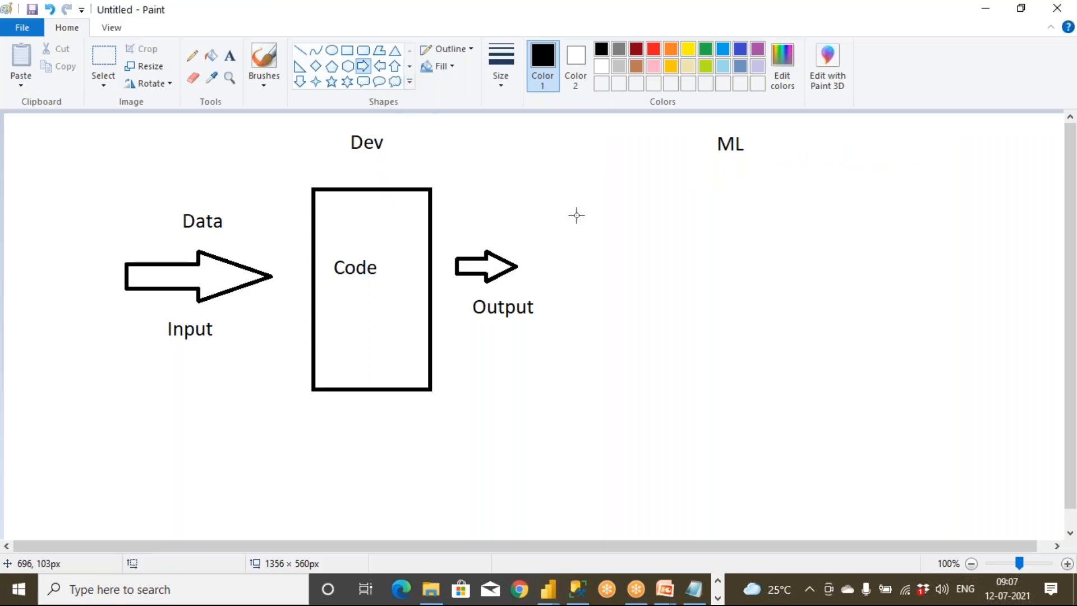
drag(607, 250, 692, 288)
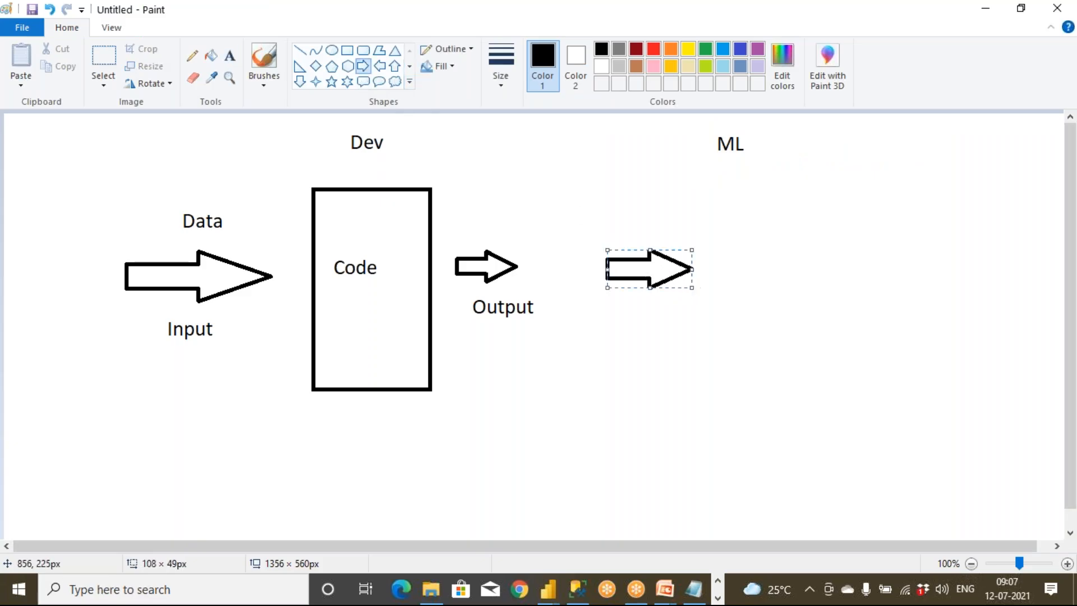
click(230, 55)
click(613, 225)
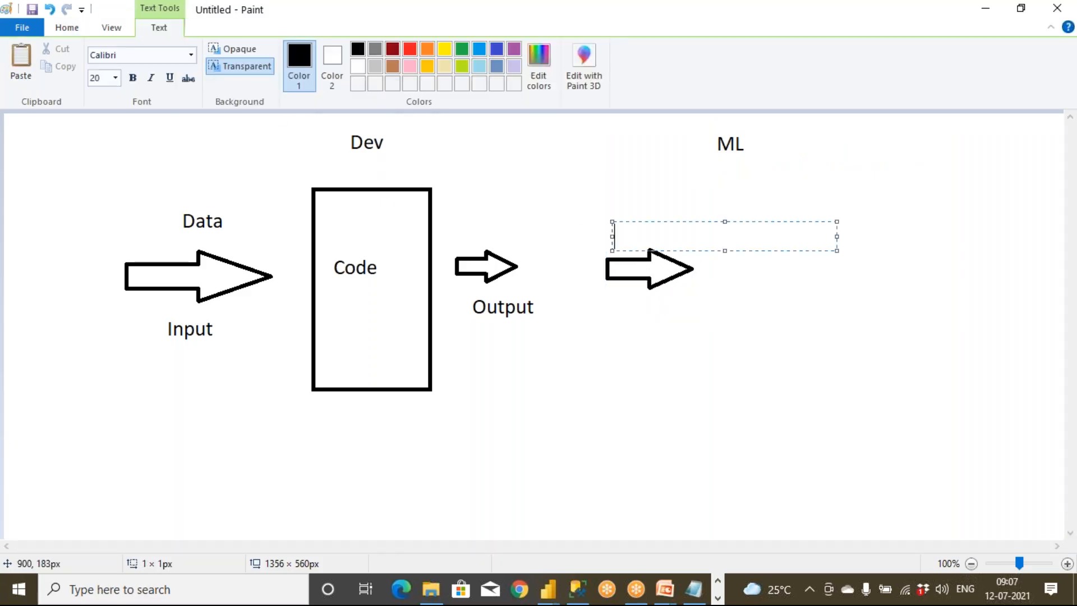
text(Dta)
key(BackSpace)
key(BackSpace)
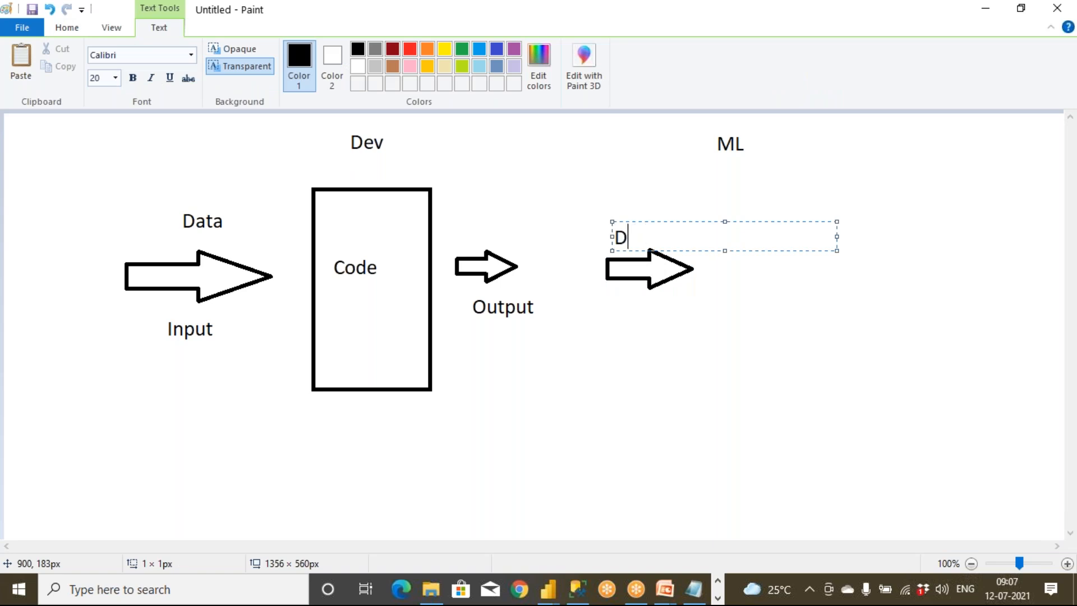
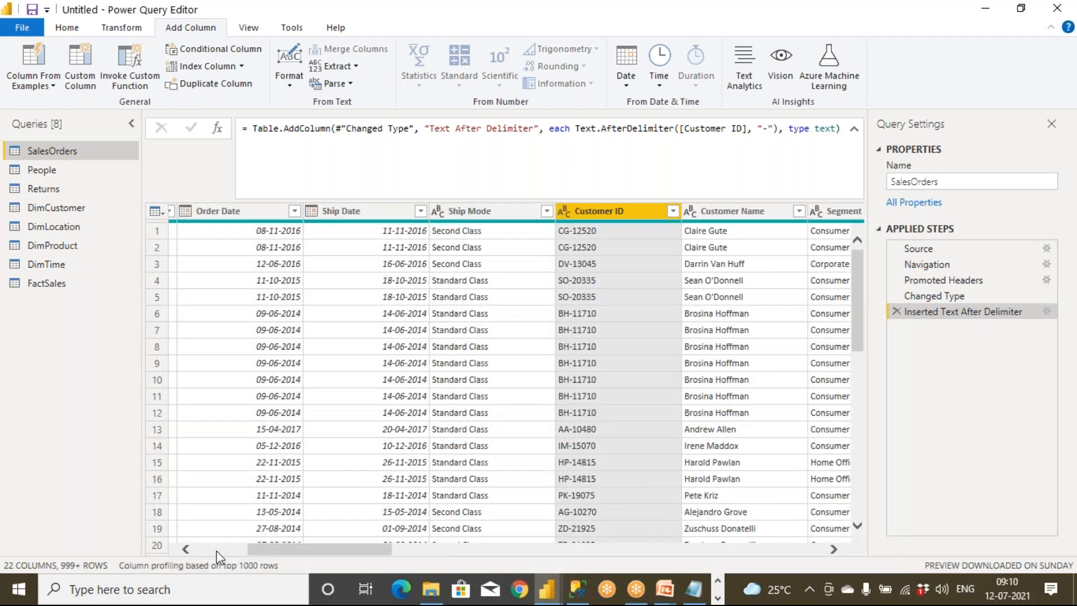
Step: Switch to Power Query Editor, collapse the expanded formula bar and select the Order Date column of SalesOrders
click(217, 549)
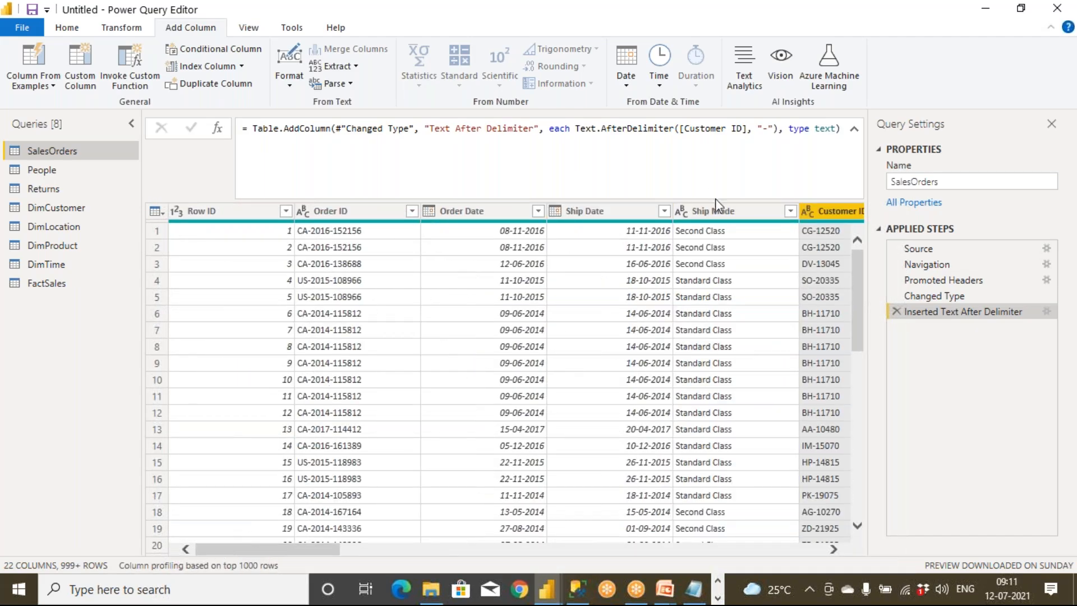
click(853, 129)
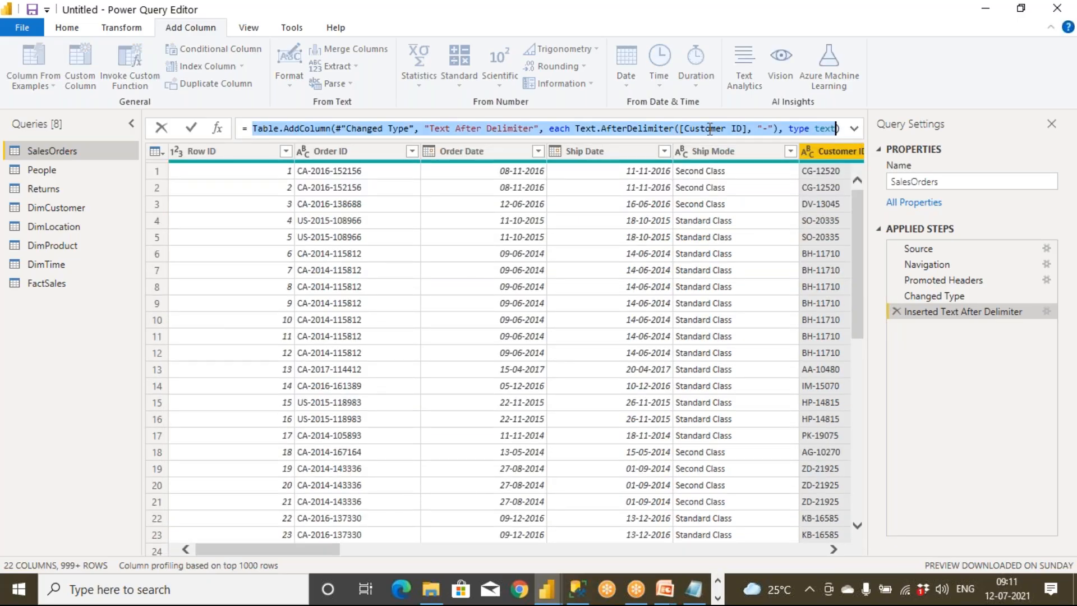
click(490, 156)
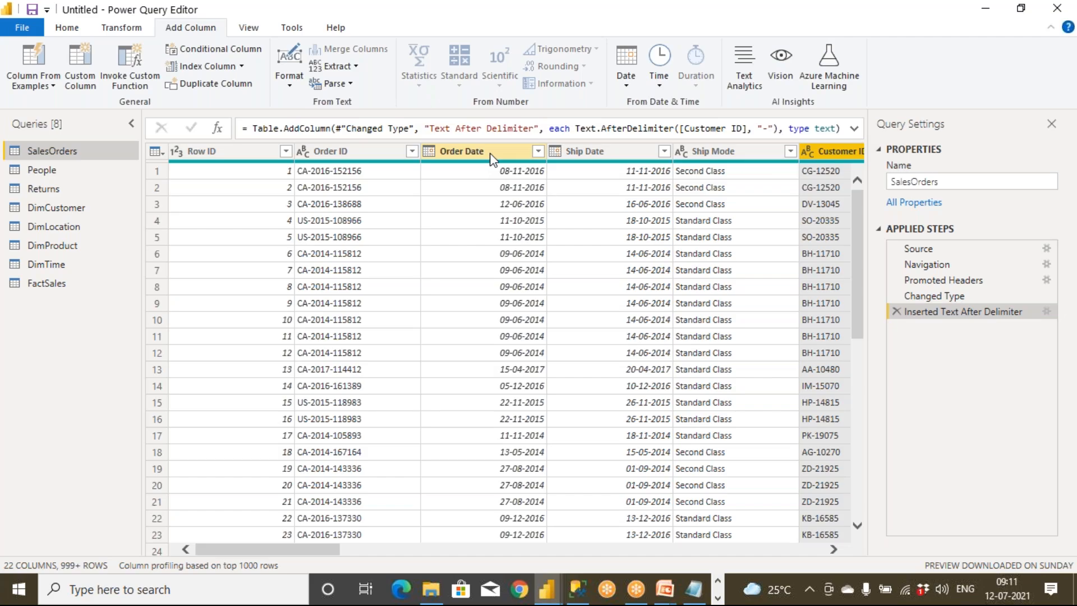
click(491, 156)
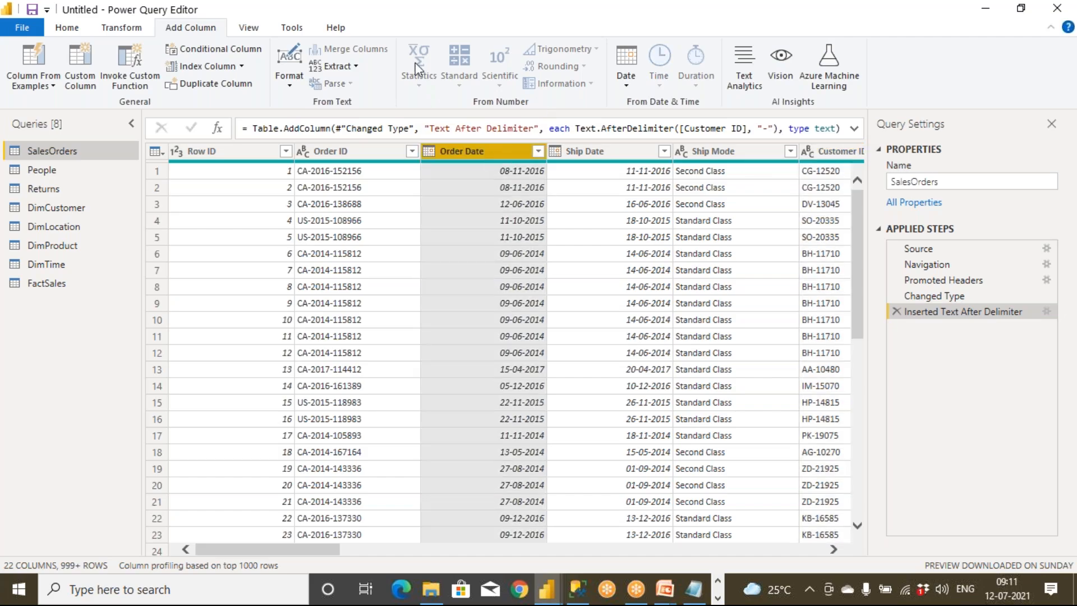
Step: Examine the date extraction commands available for adding a column from Order Date, including the Year options
click(122, 32)
click(187, 29)
click(249, 29)
click(191, 28)
click(626, 70)
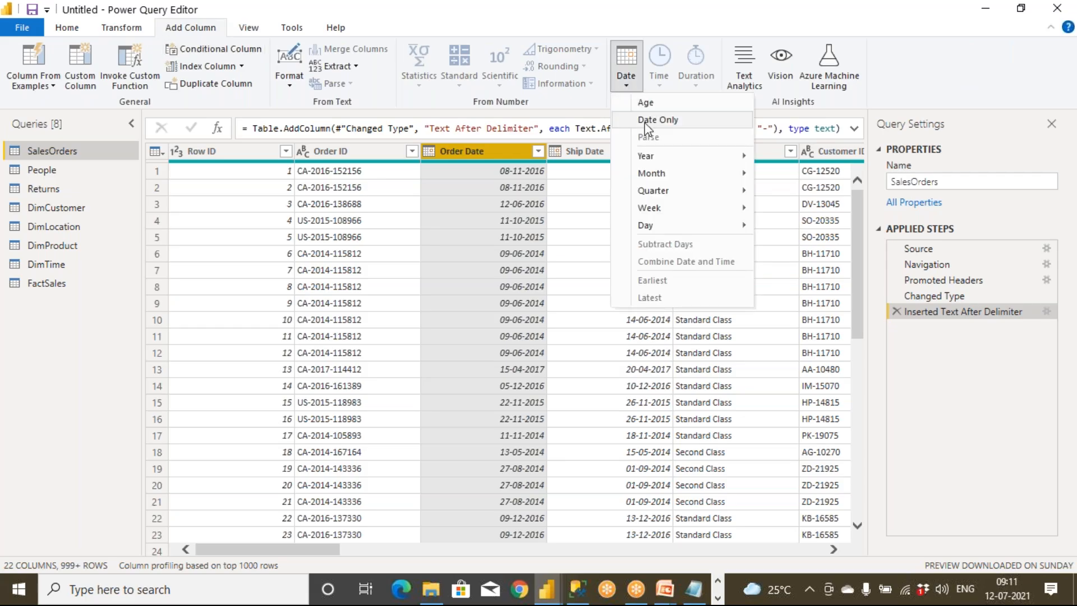
mouse_move(658, 157)
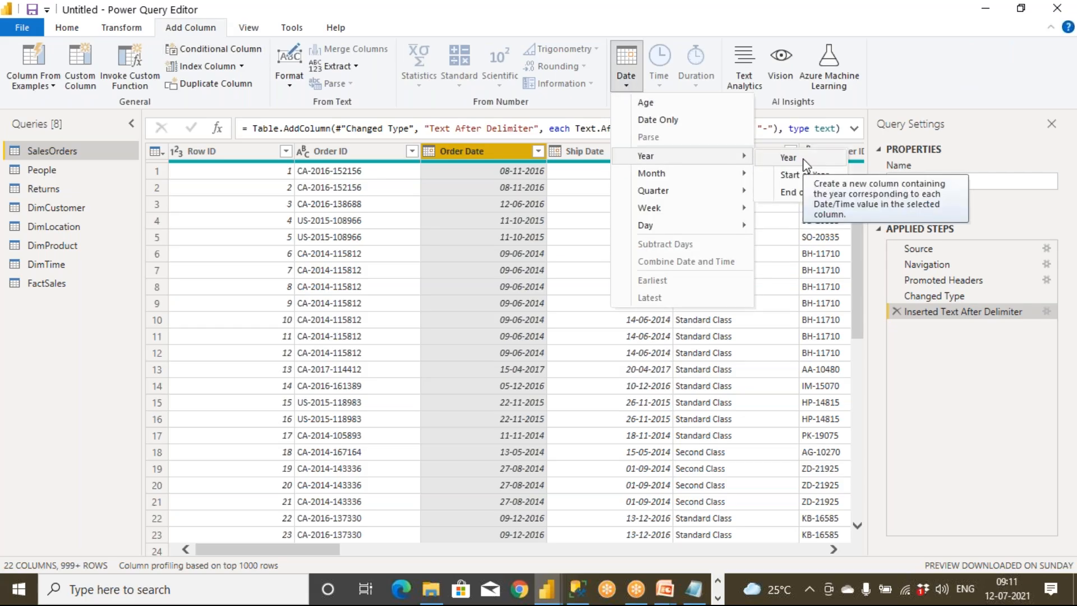
click(918, 93)
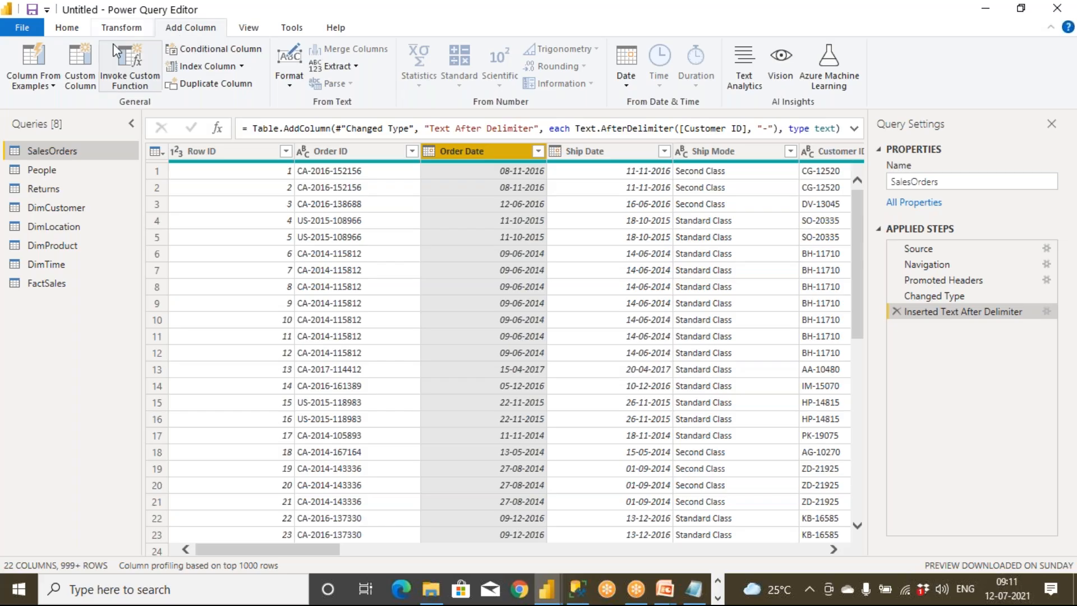
Step: Add a column from examples based on the selected Order Date column, giving 2016 as the sample value for the first row
click(45, 90)
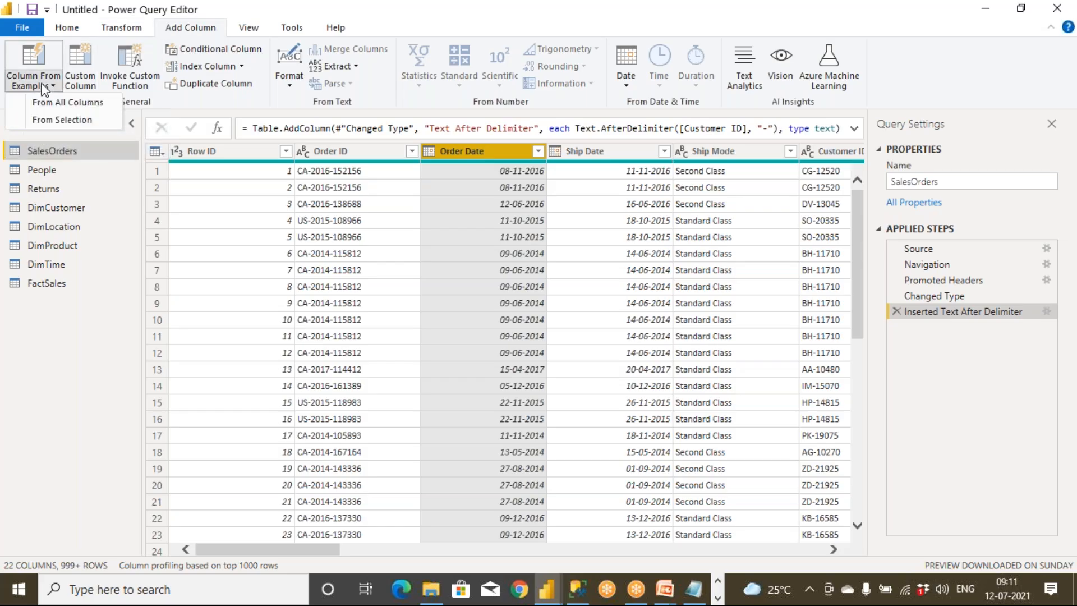
click(58, 122)
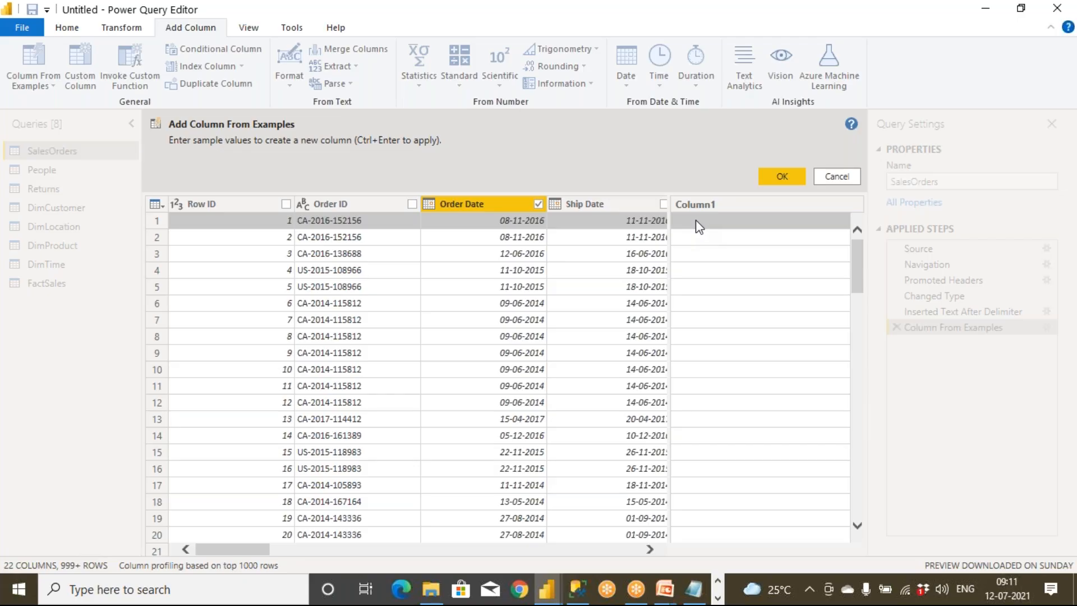
double_click(695, 221)
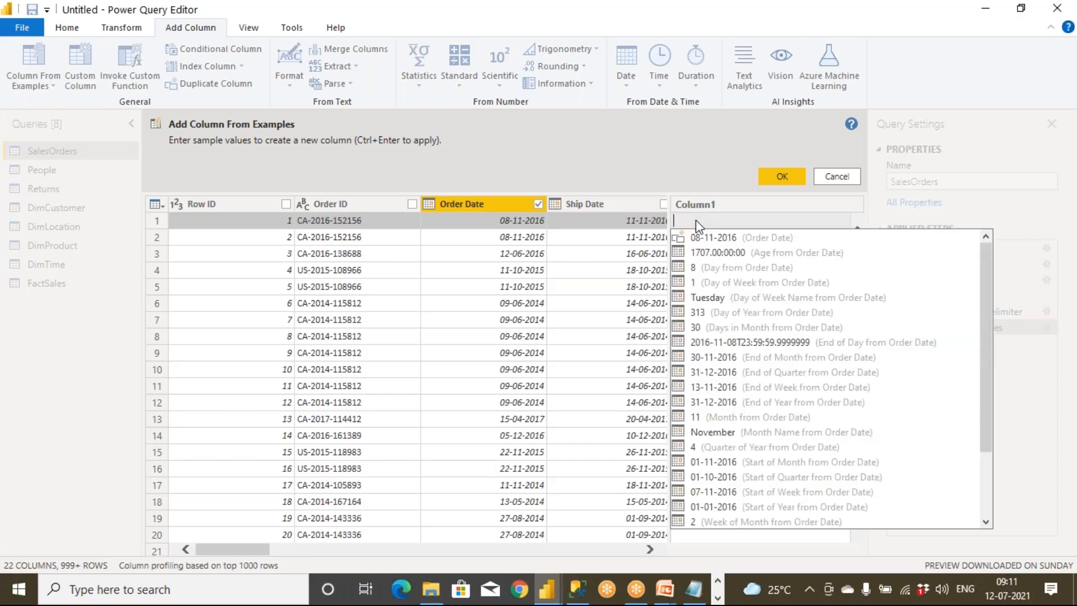
text(20)
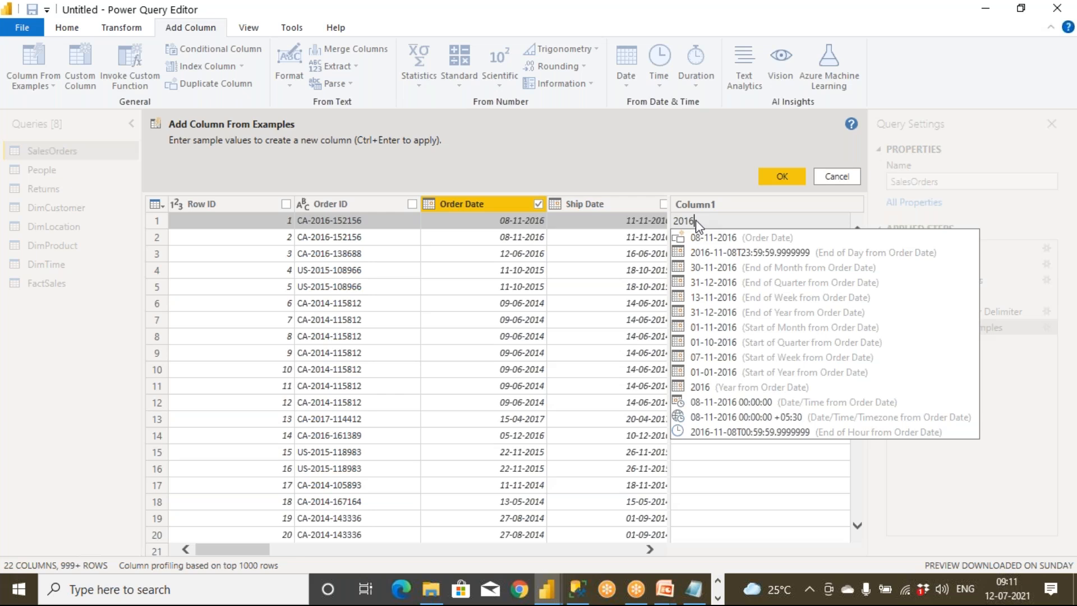
text(16)
key(Return)
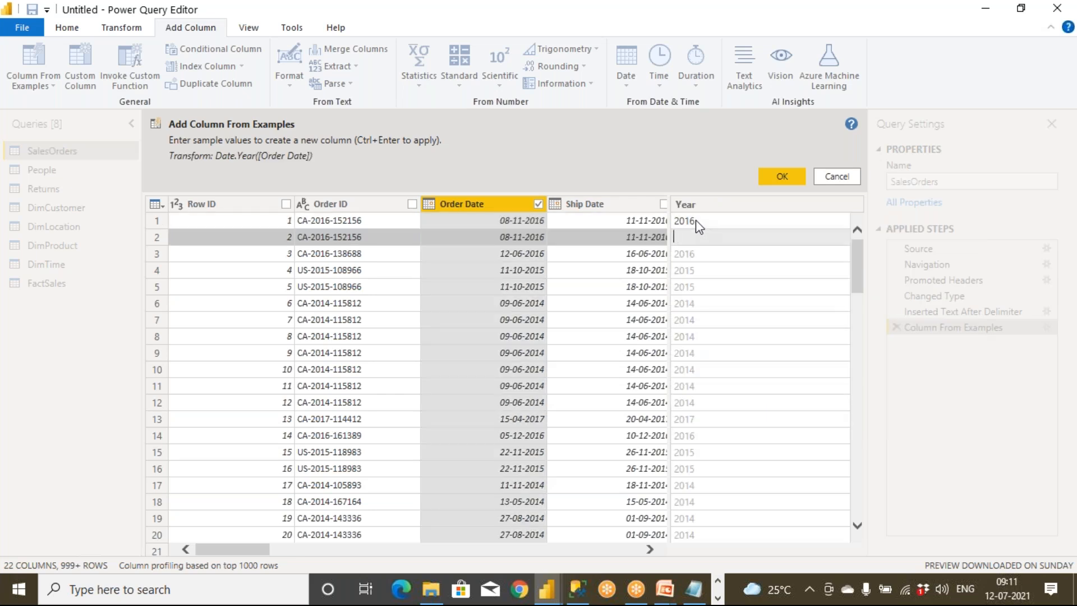
click(703, 256)
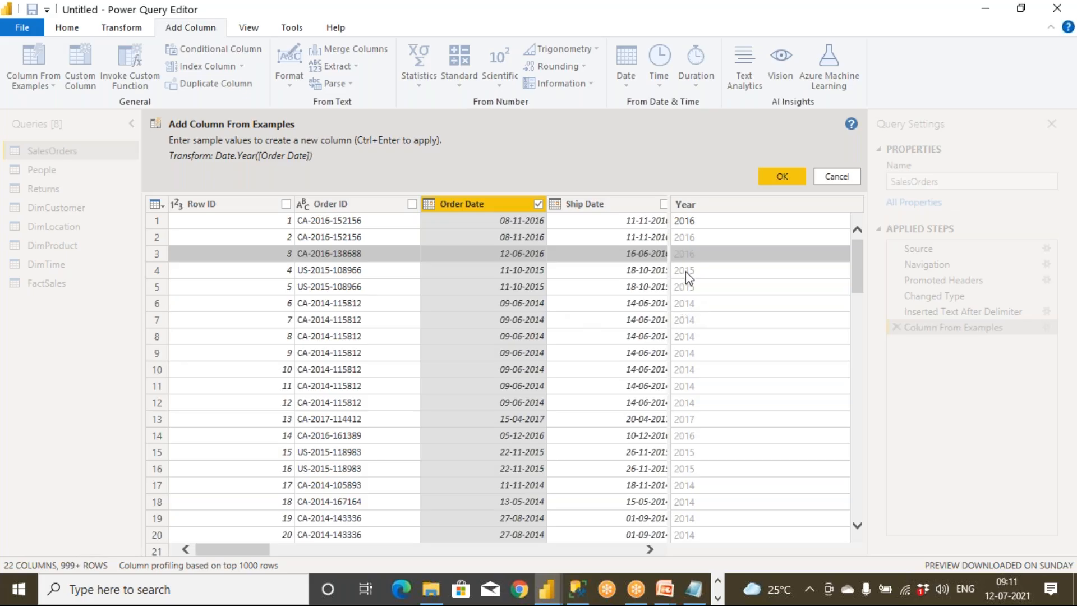
click(780, 176)
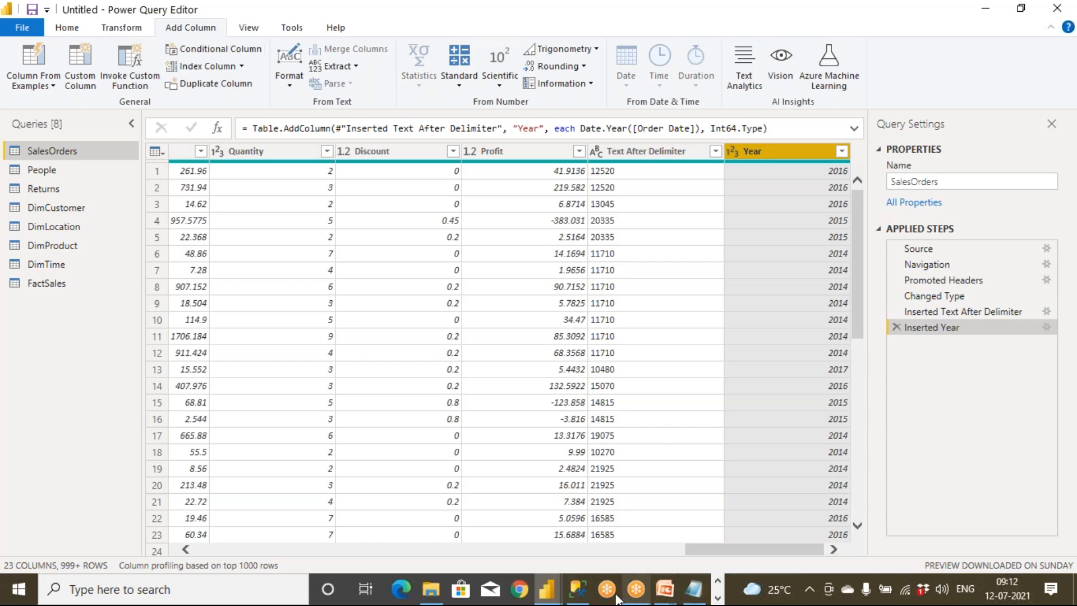
Step: Switch to the Paint diagram and add the text "2016" below the "Output" label of the ML diagram
click(717, 582)
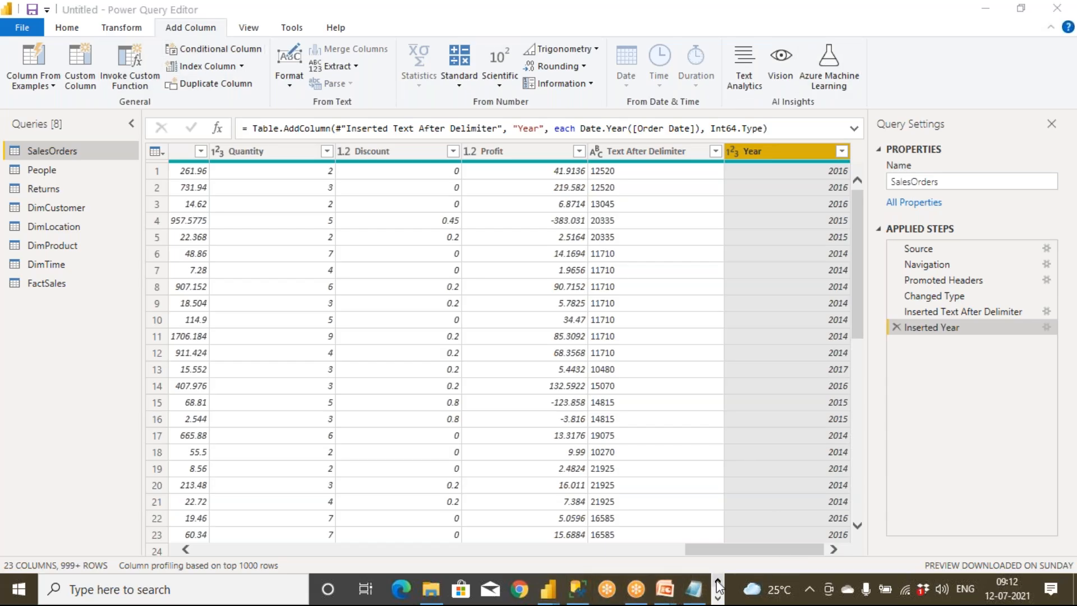
click(718, 598)
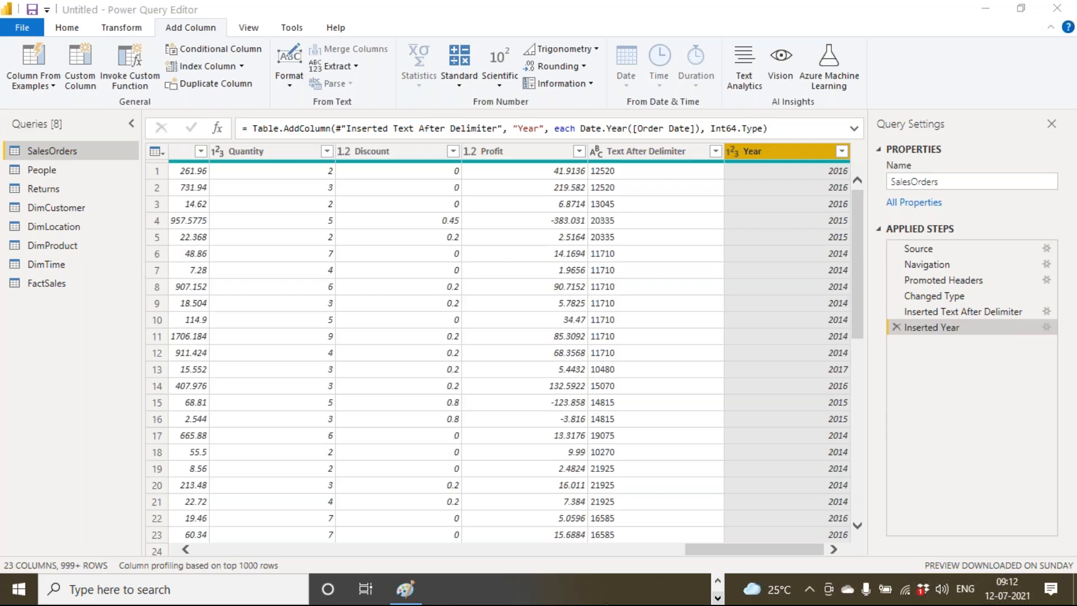
click(407, 586)
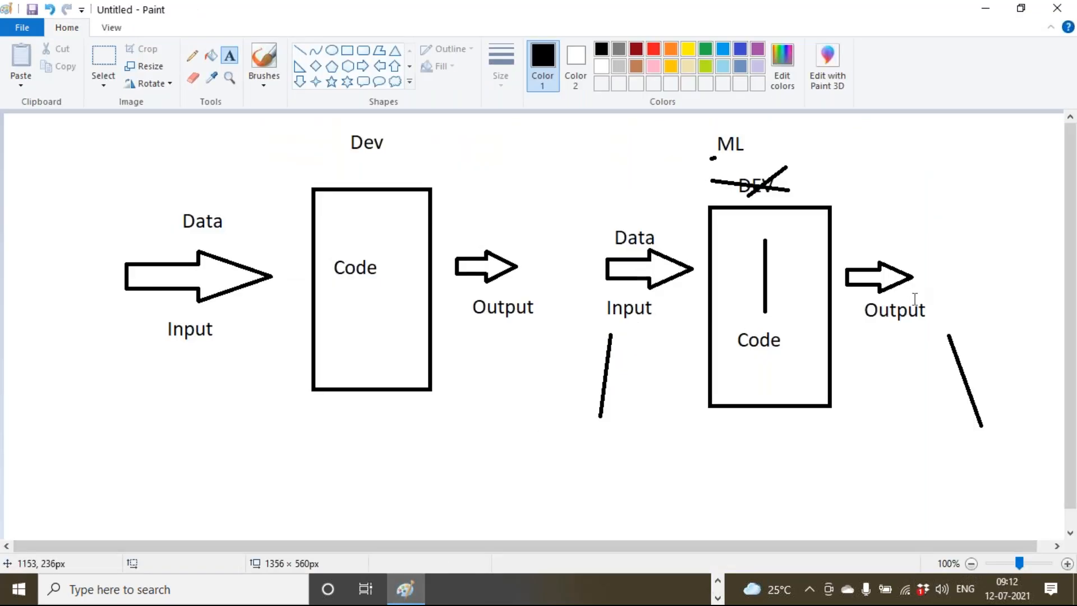
click(879, 337)
text(2016)
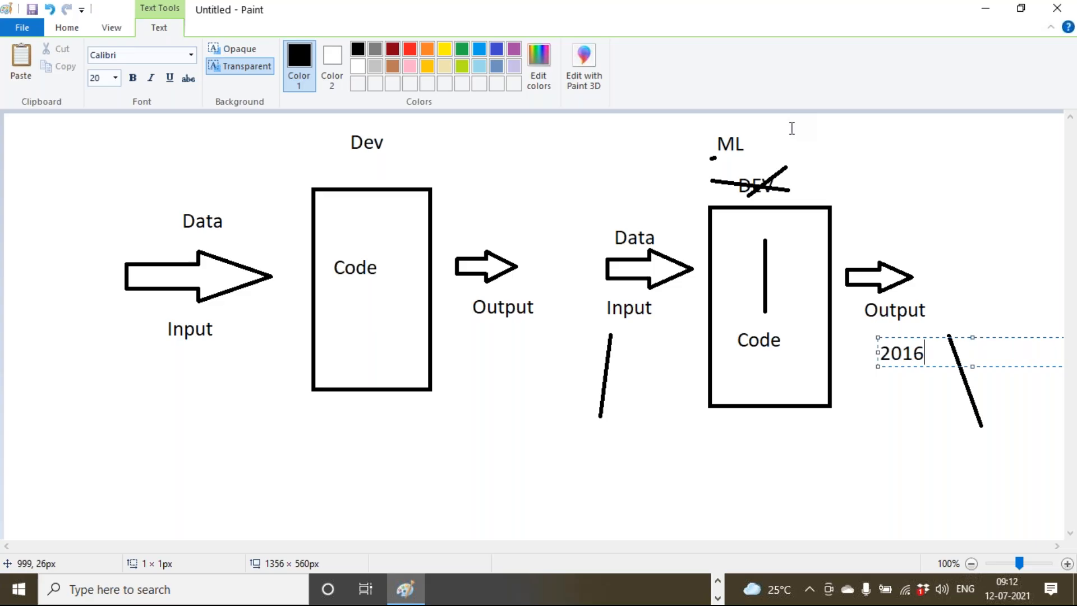
Step: Add the three-line text "Power", "Query", "M Lang" beneath the ML rectangle and highlight its last line
click(745, 418)
text(Power)
key(Return)
text(Query)
key(Return)
text(M Lang)
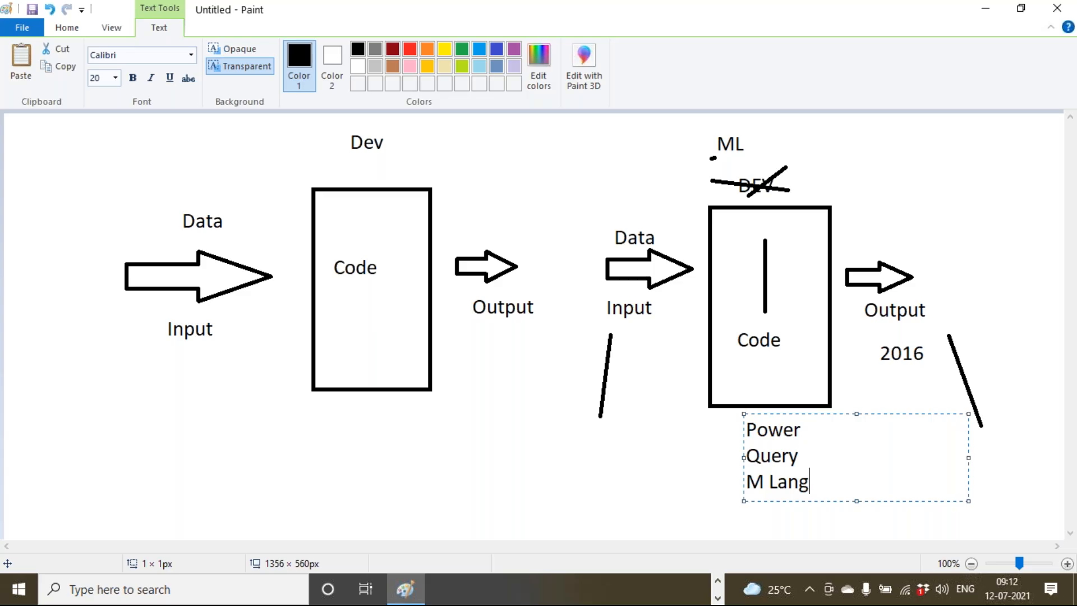
drag(826, 486, 728, 483)
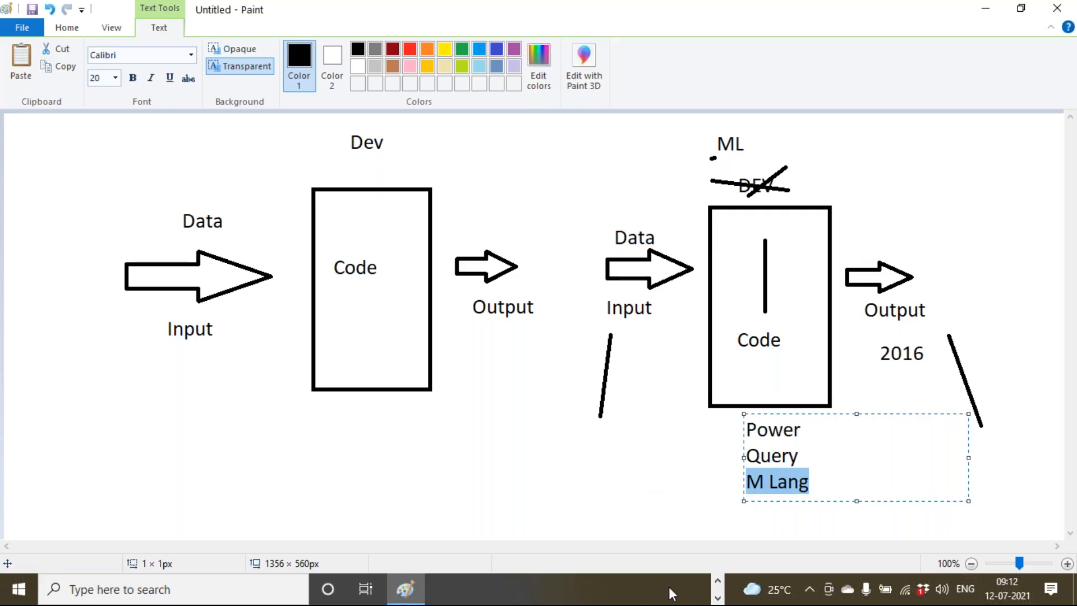
Step: Switch back to Power Query Editor and select the Order Date column of SalesOrders
click(717, 579)
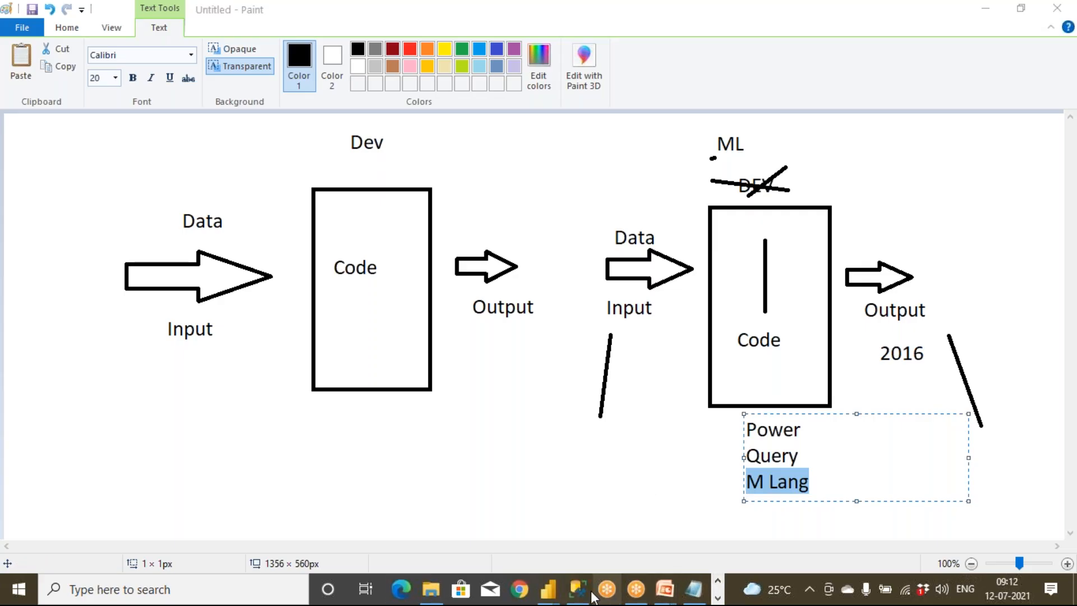
mouse_move(548, 589)
click(591, 559)
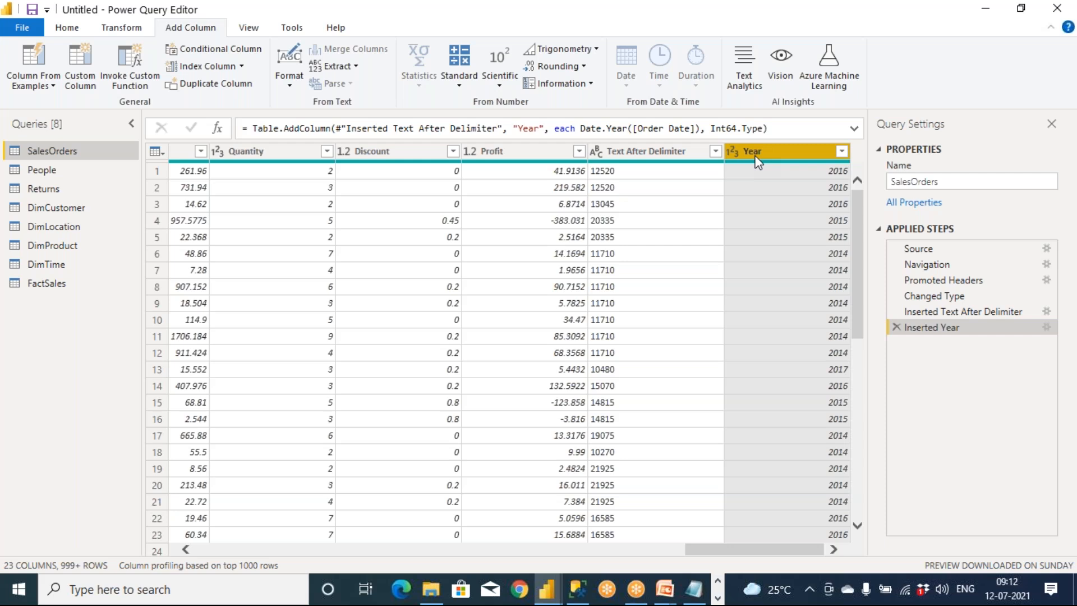
drag(704, 551, 201, 564)
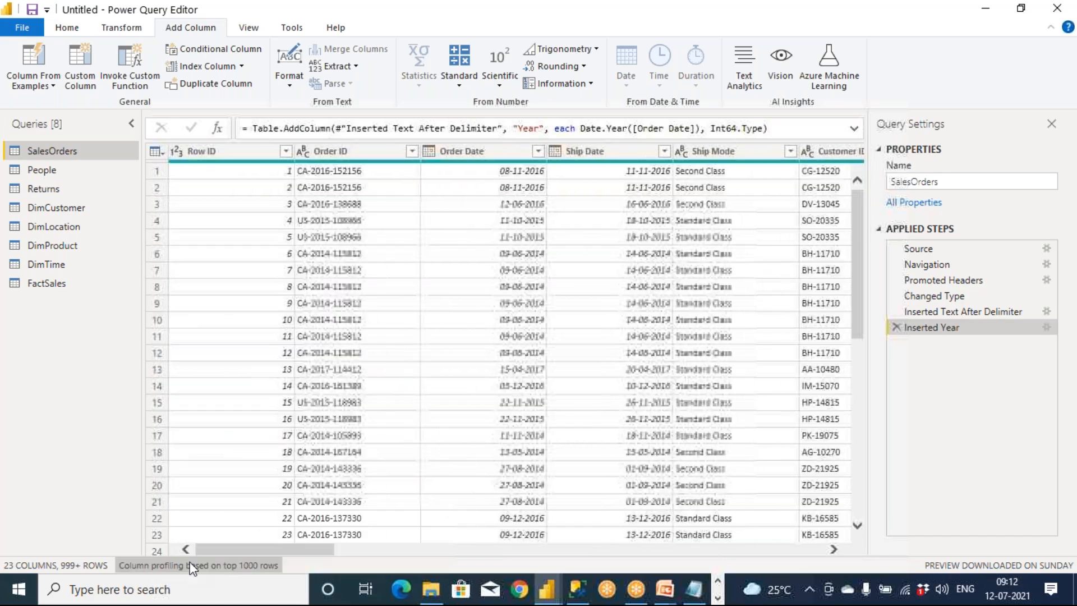
click(509, 152)
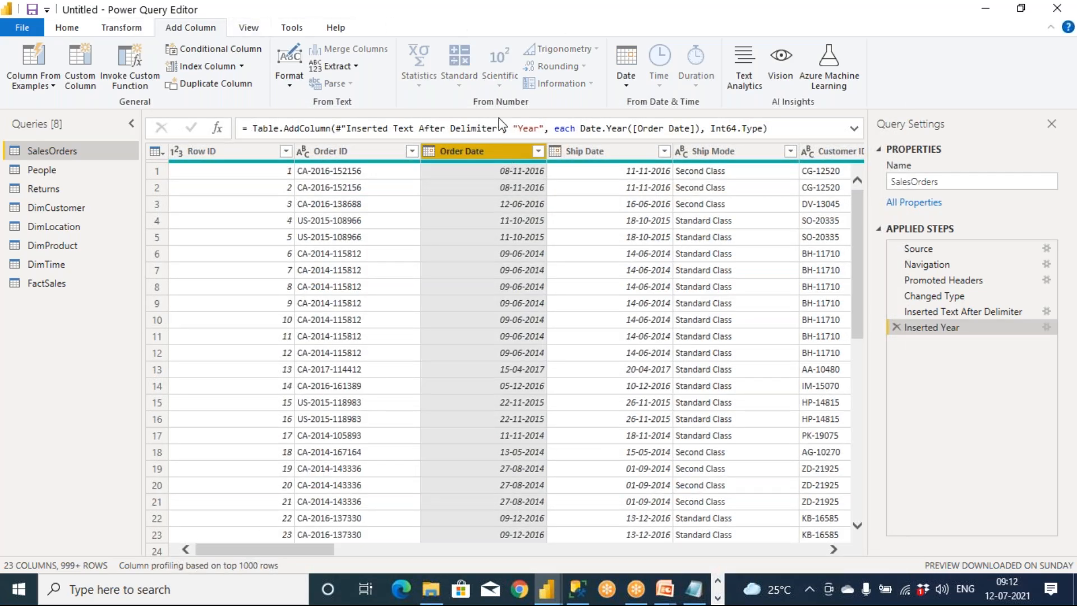
Step: Add a column from examples based on the selected Order Date column, giving November as the sample value for the first row
click(136, 32)
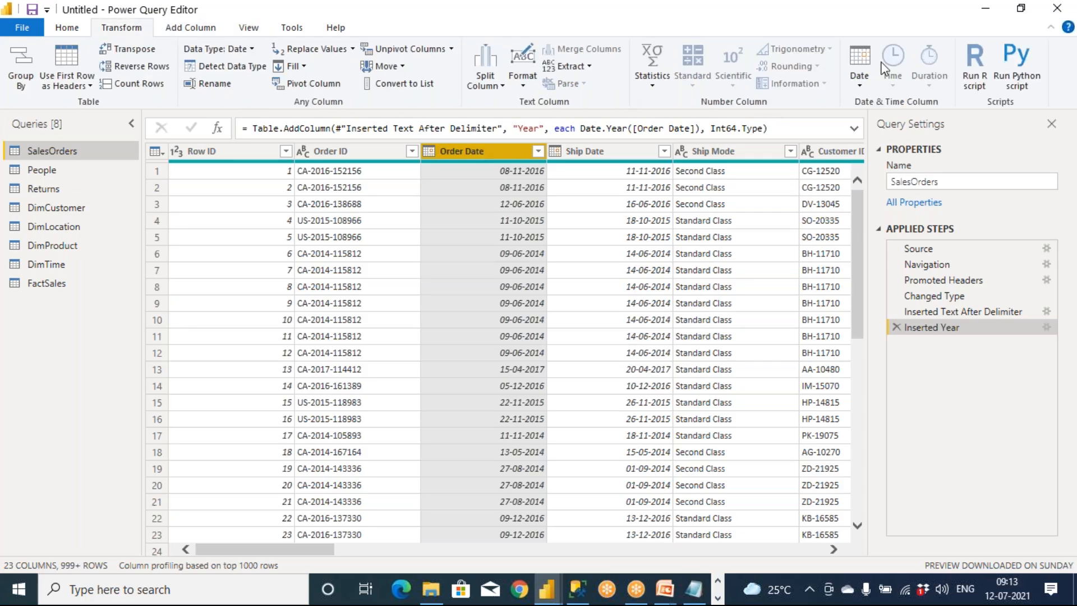
click(205, 30)
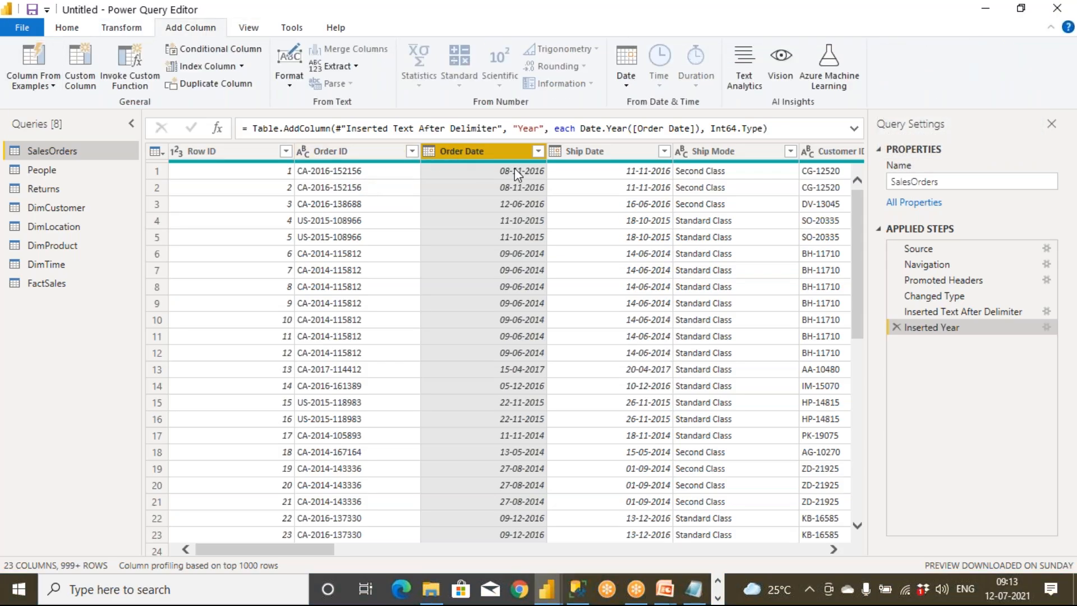
click(56, 87)
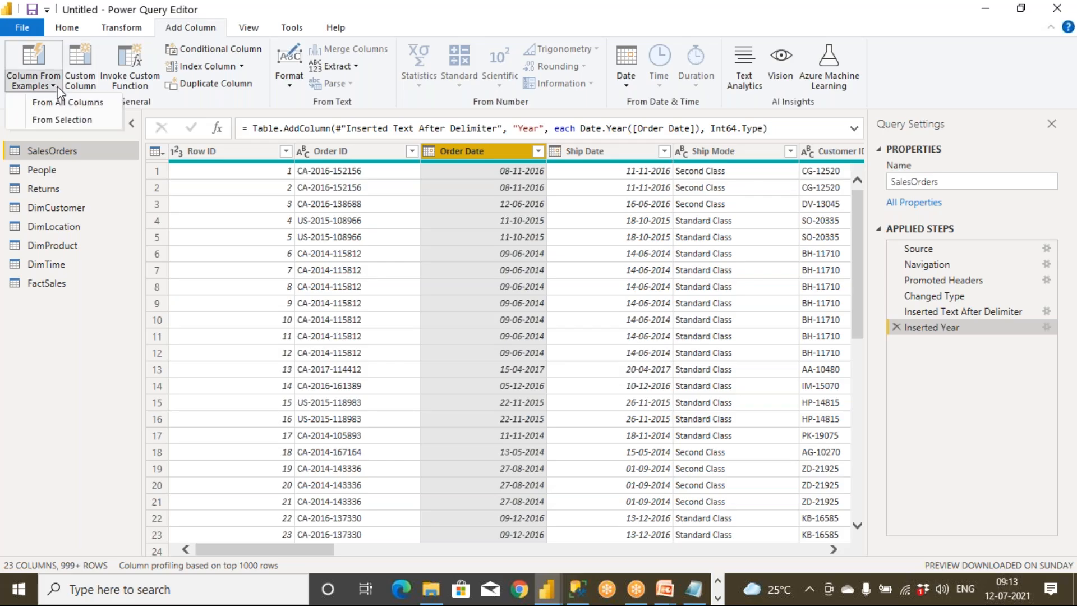
click(56, 120)
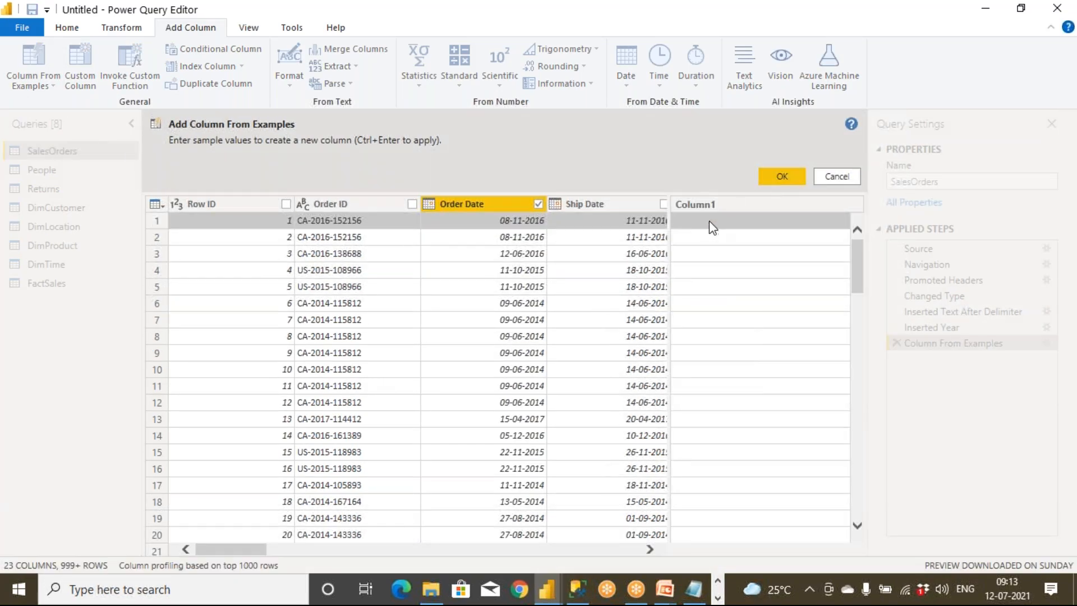
click(782, 176)
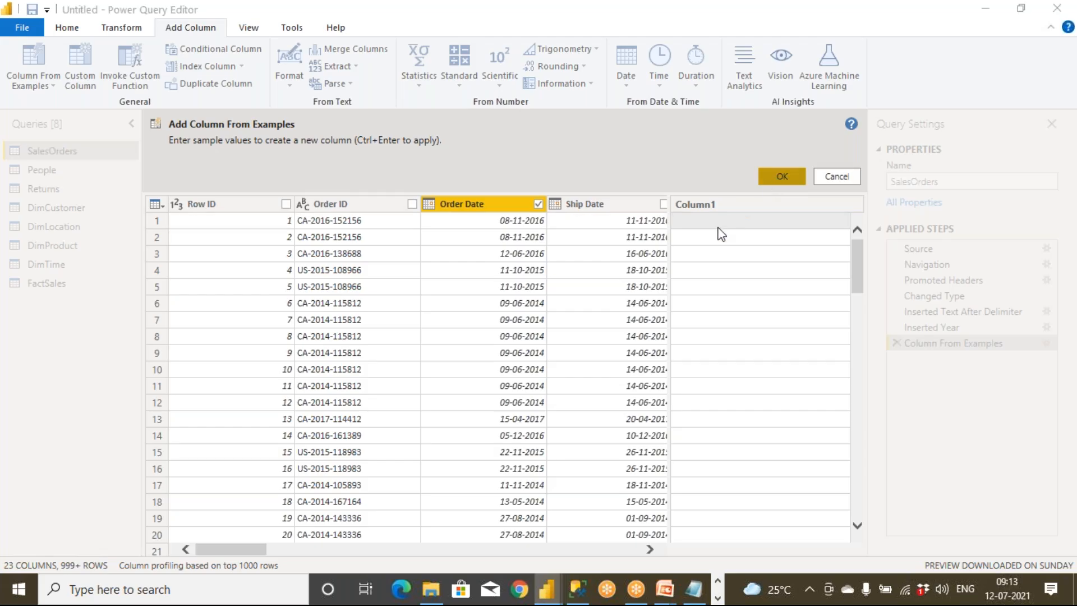
click(672, 318)
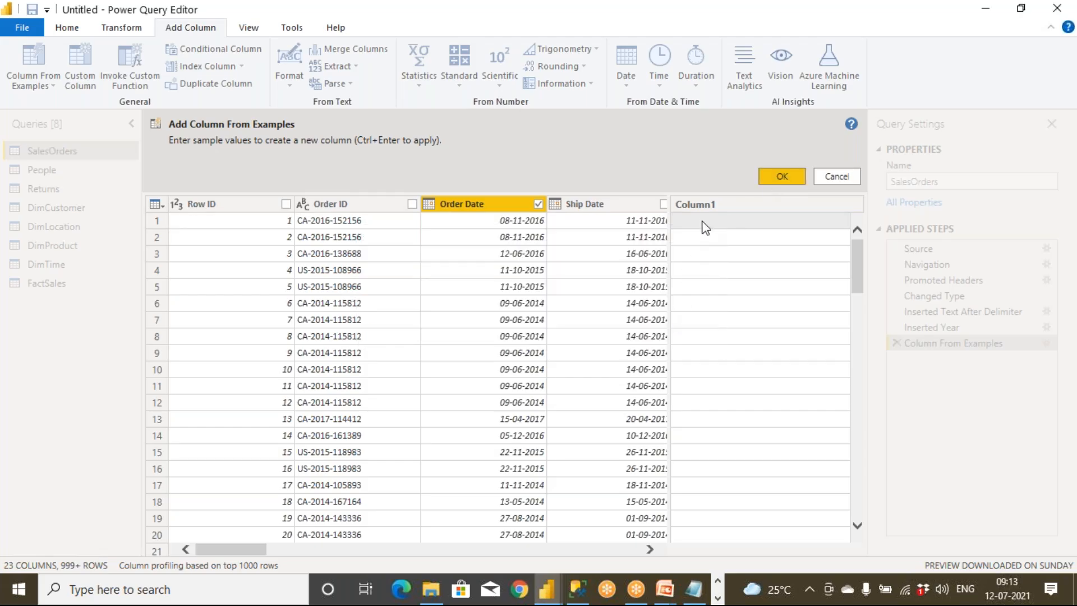
click(706, 223)
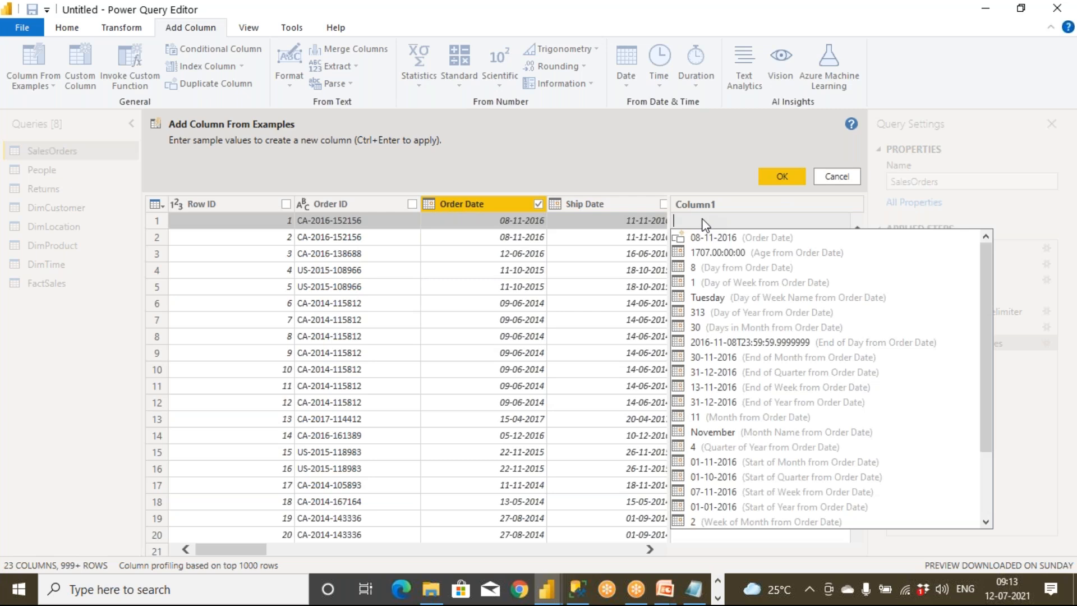
text(Novem)
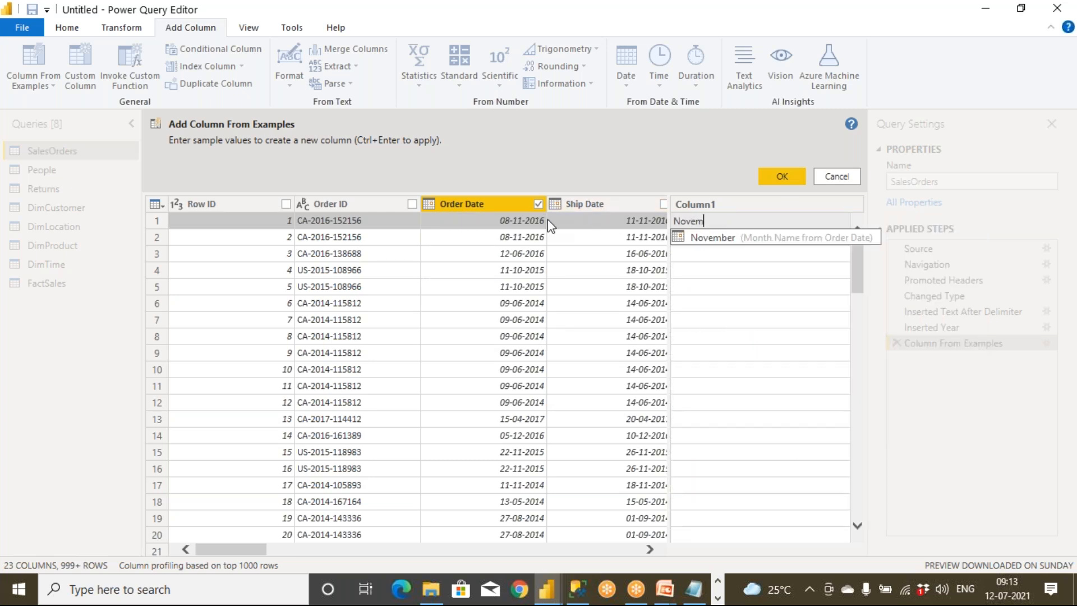
click(704, 245)
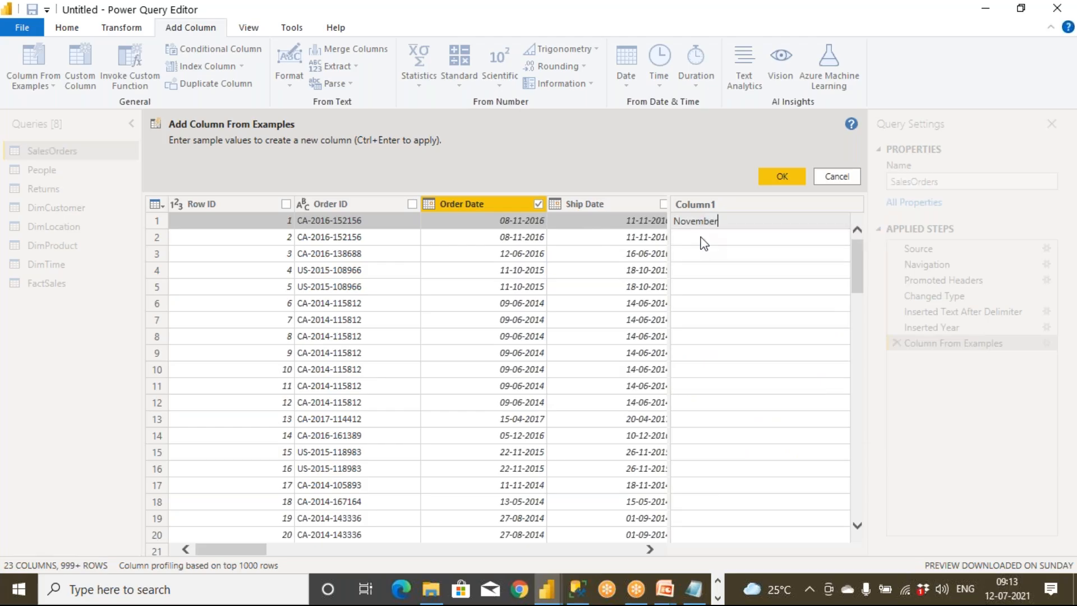
key(Return)
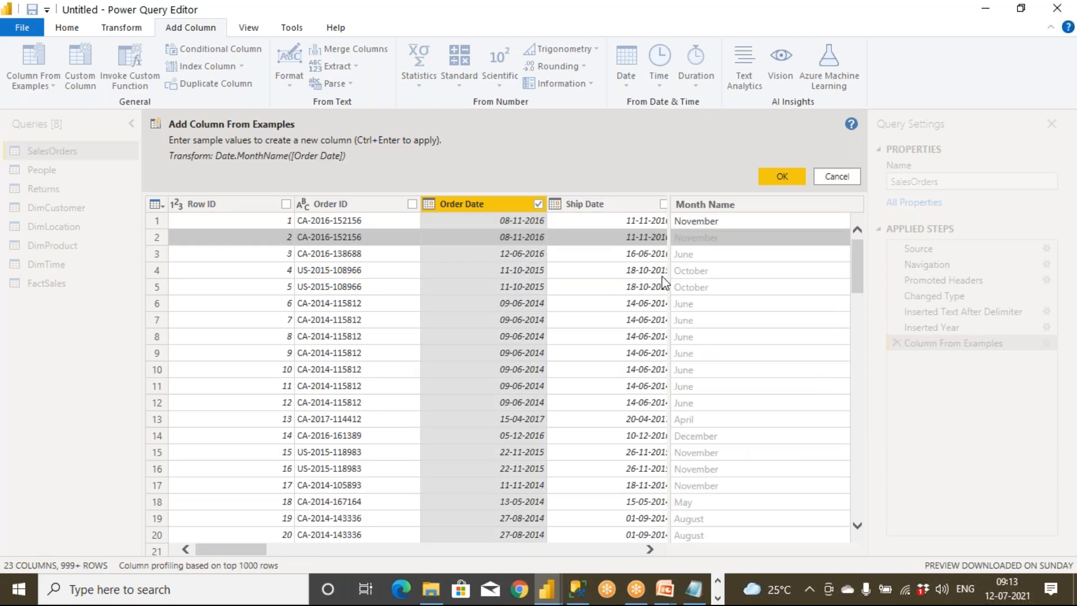
click(687, 273)
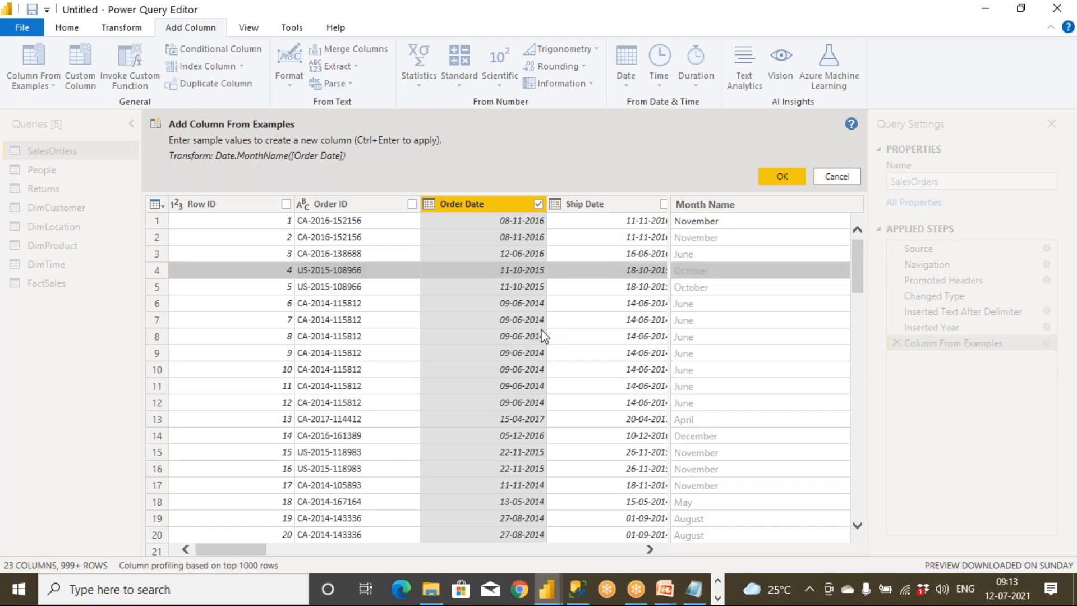
click(719, 207)
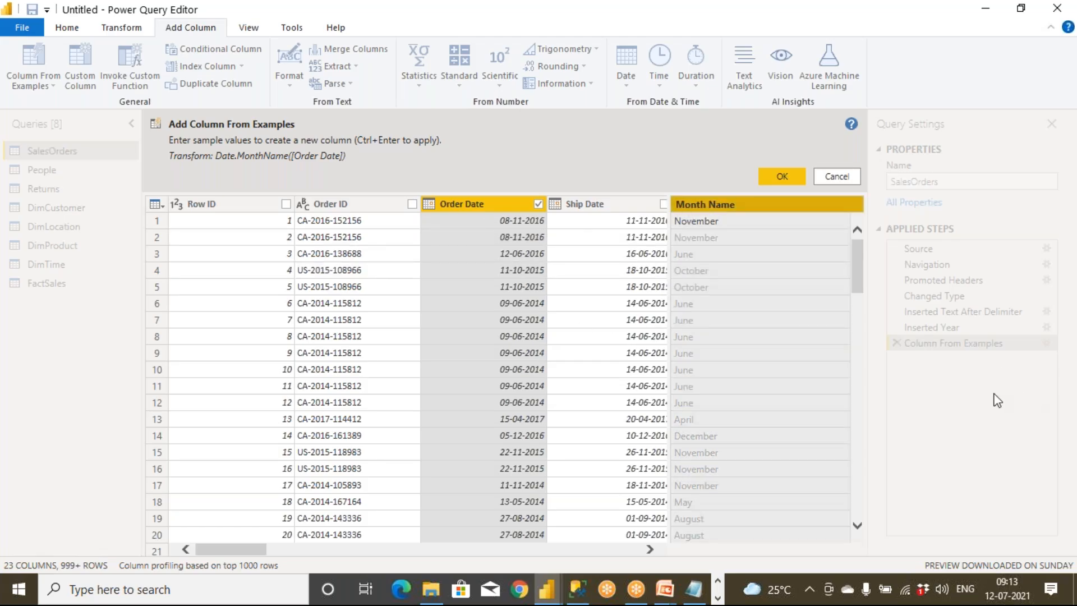
click(794, 178)
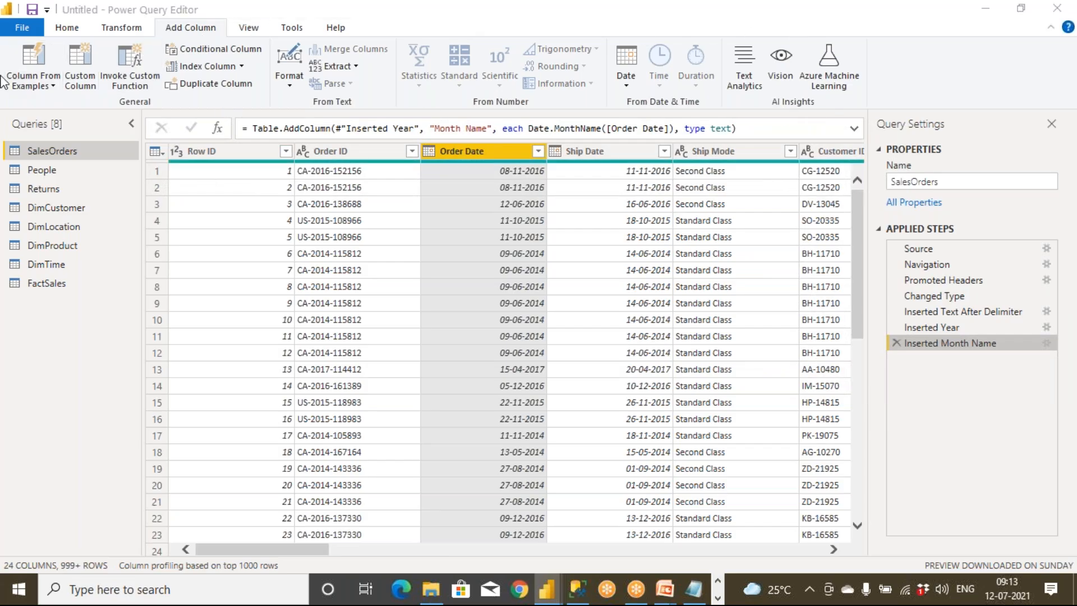
Step: Switch to SQL Server Management Studio and add the line "-_code" below the existing select statements
click(66, 28)
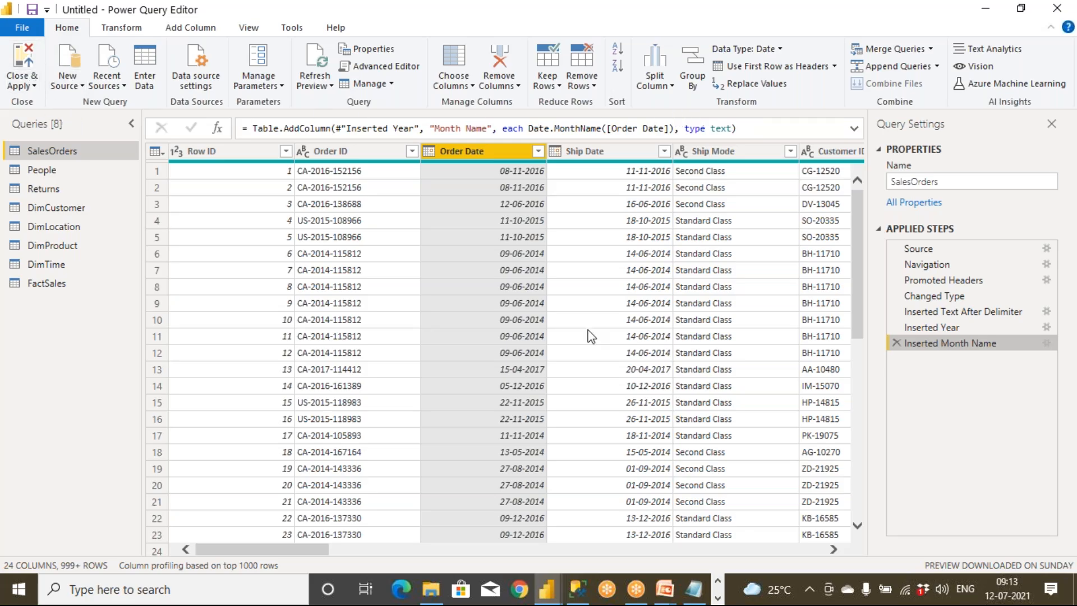
click(583, 595)
click(570, 267)
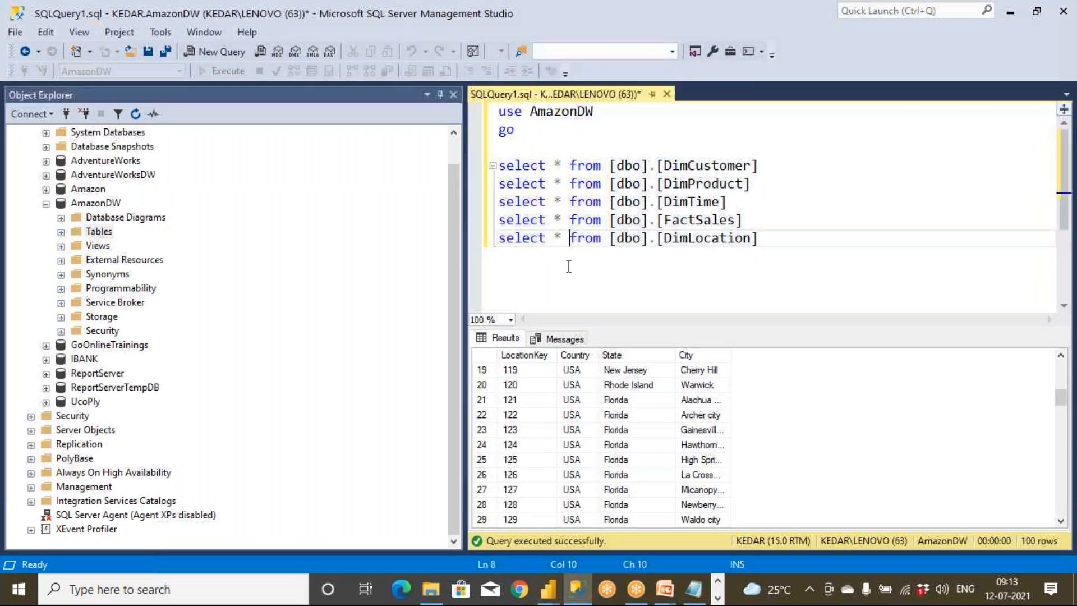
drag(757, 238, 451, 160)
click(856, 250)
key(Return)
key(Return)
key(Return)
text(--code)
key(Return)
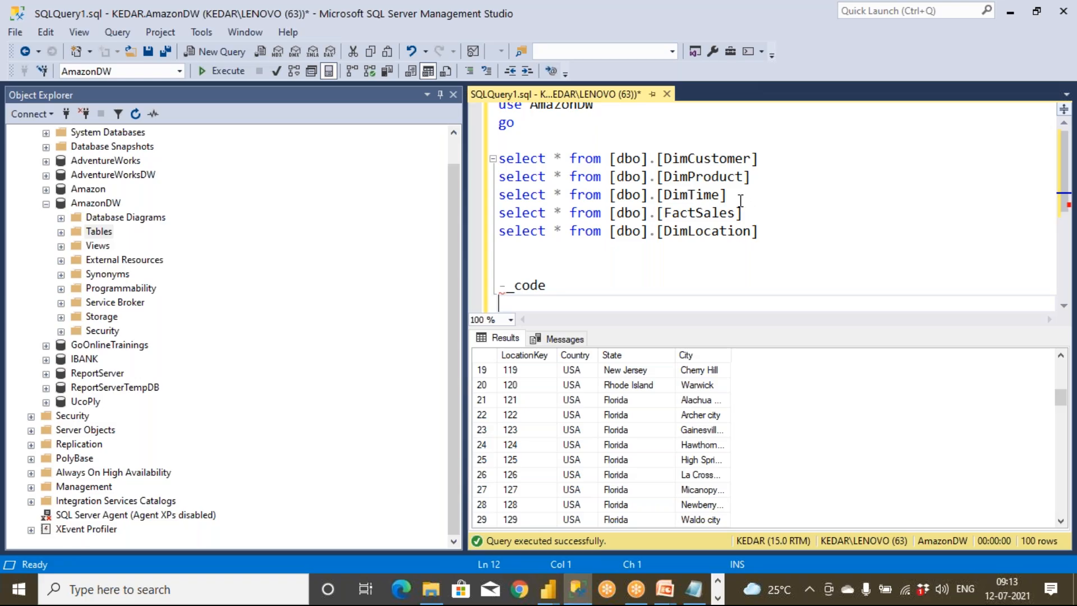
Step: Run only the FactSales query and look through the first nine SaleDateKey values in its results
drag(751, 215, 460, 219)
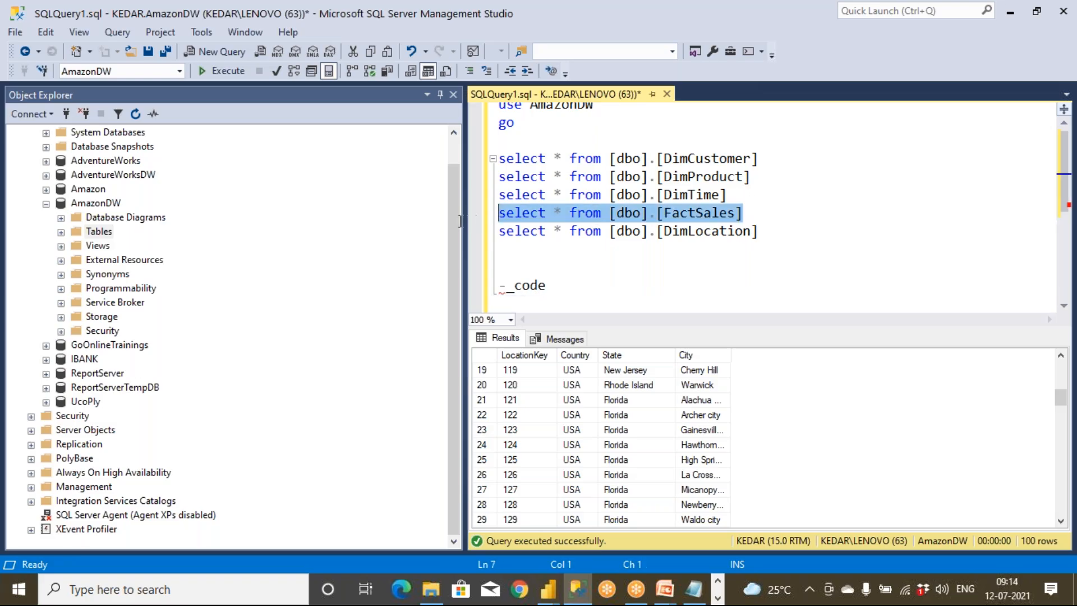
click(226, 67)
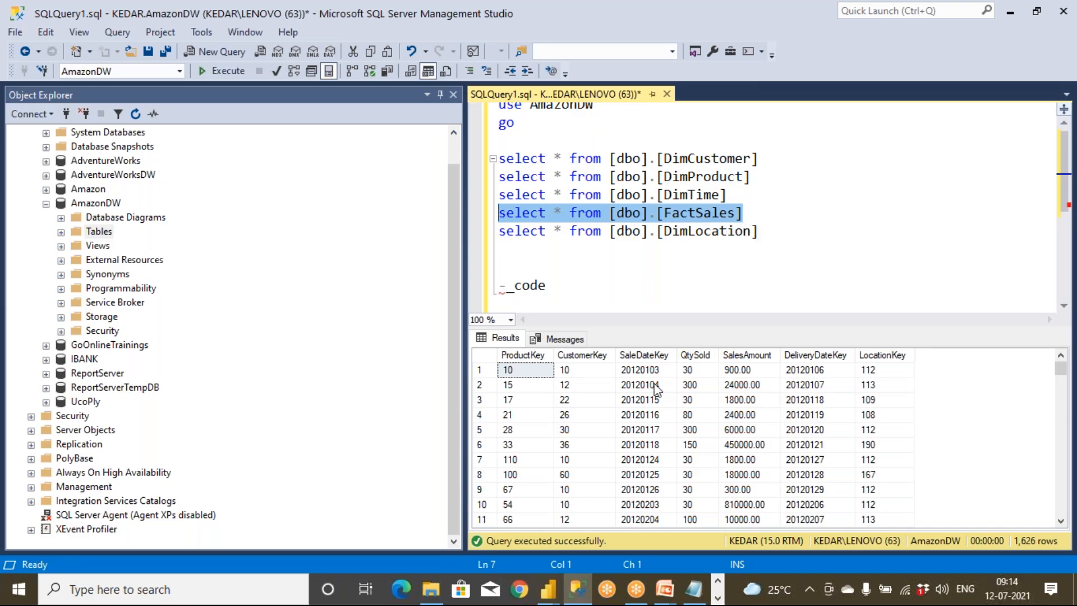
click(637, 374)
key(Down)
key(Down)
key(Down)
key(Down)
key(Down)
key(Down)
key(Down)
key(Down)
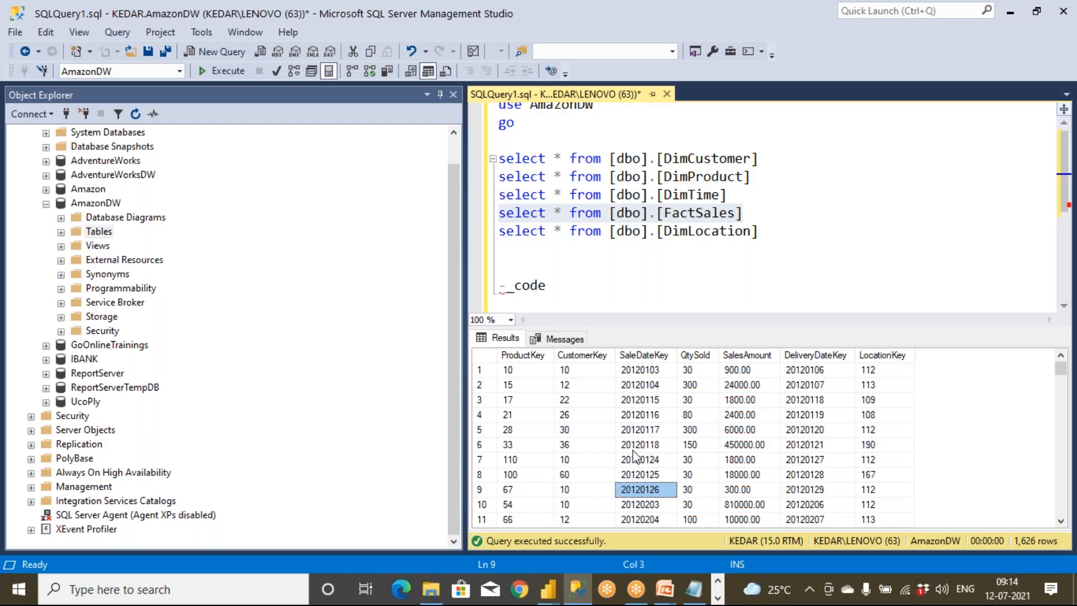
Step: Append "where Left(SaleDateKey, 4)" to the FactSales query
click(761, 214)
text(where )
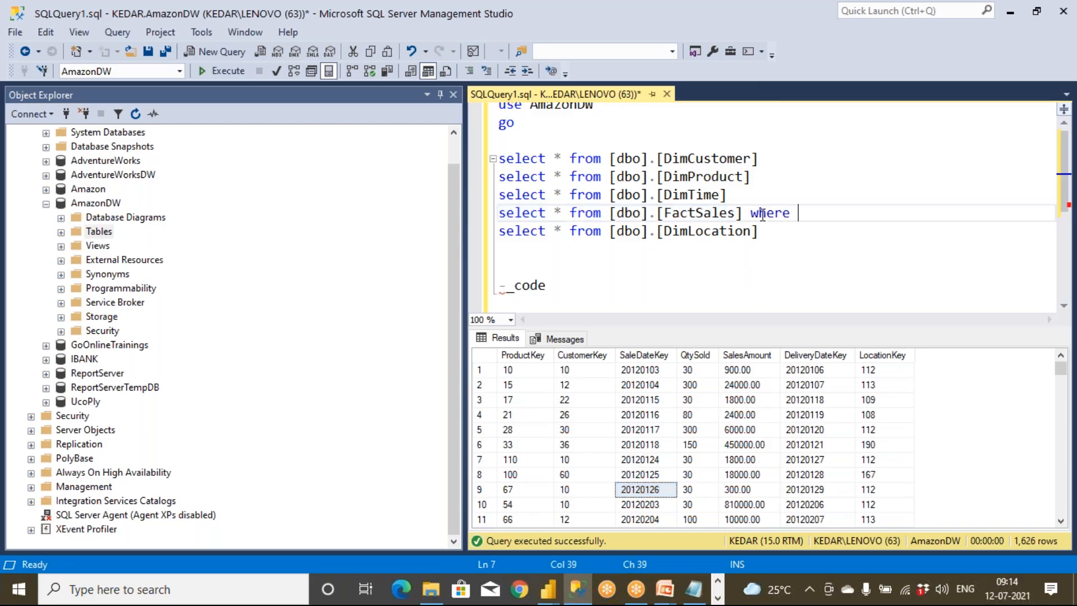
text(Dapa)
key(BackSpace)
key(BackSpace)
key(BackSpace)
text(Left()
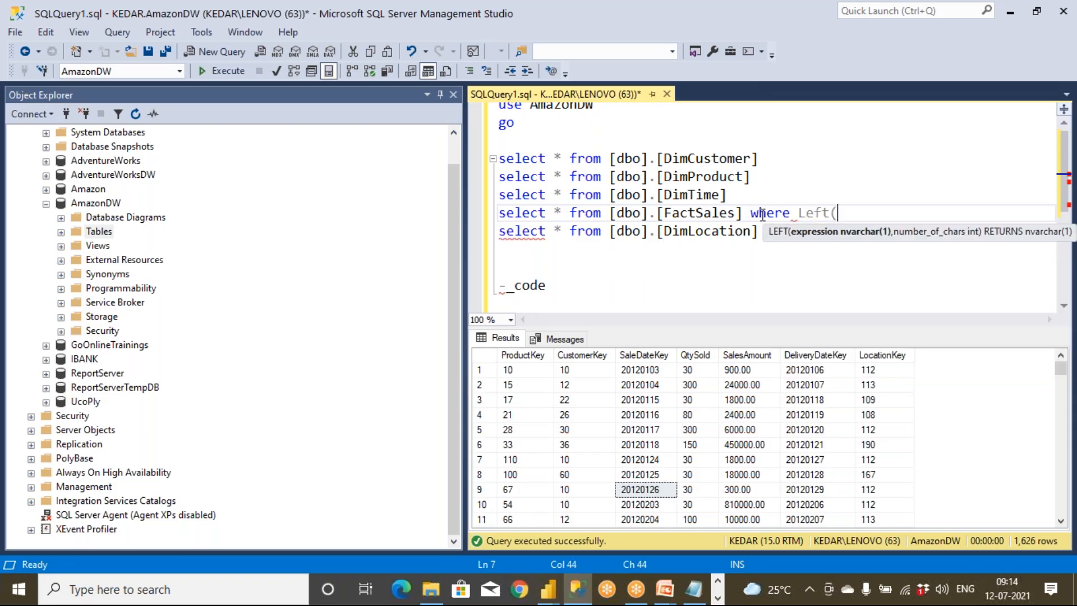
text(Sales)
key(BackSpace)
text(DateKey, 4))
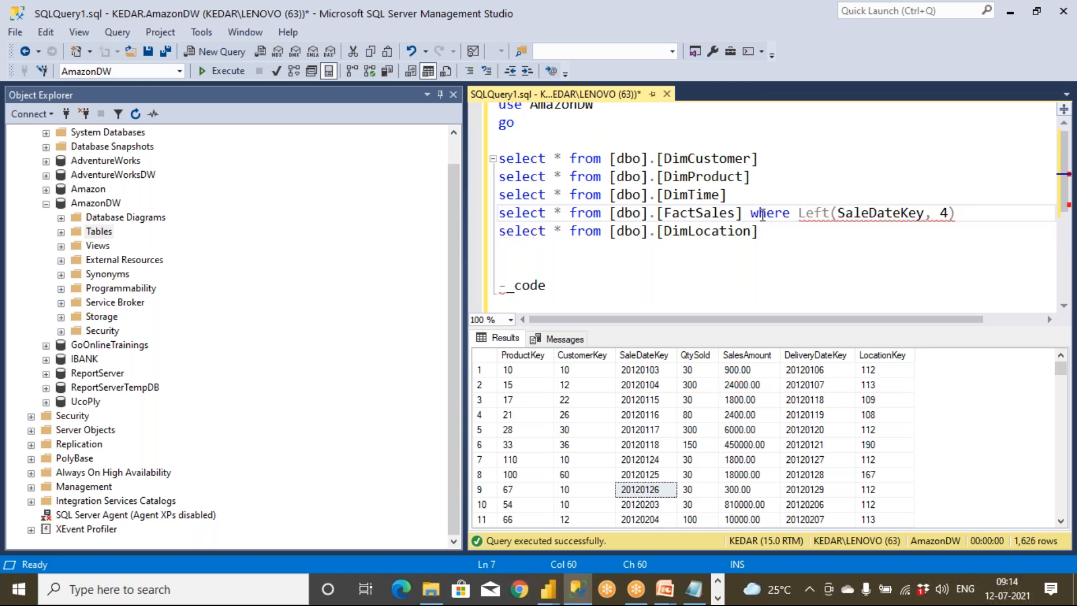
Step: Copy the expression Left(SaleDateKey, 4) and move the where clause three lines down, apart from the FactSales query
drag(801, 212, 957, 215)
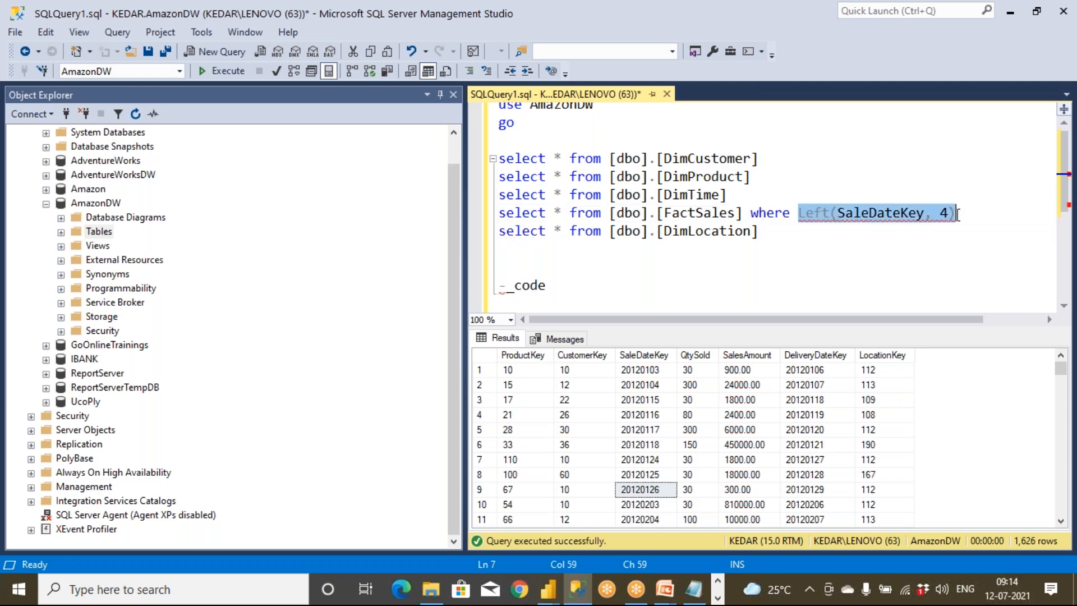
click(958, 214)
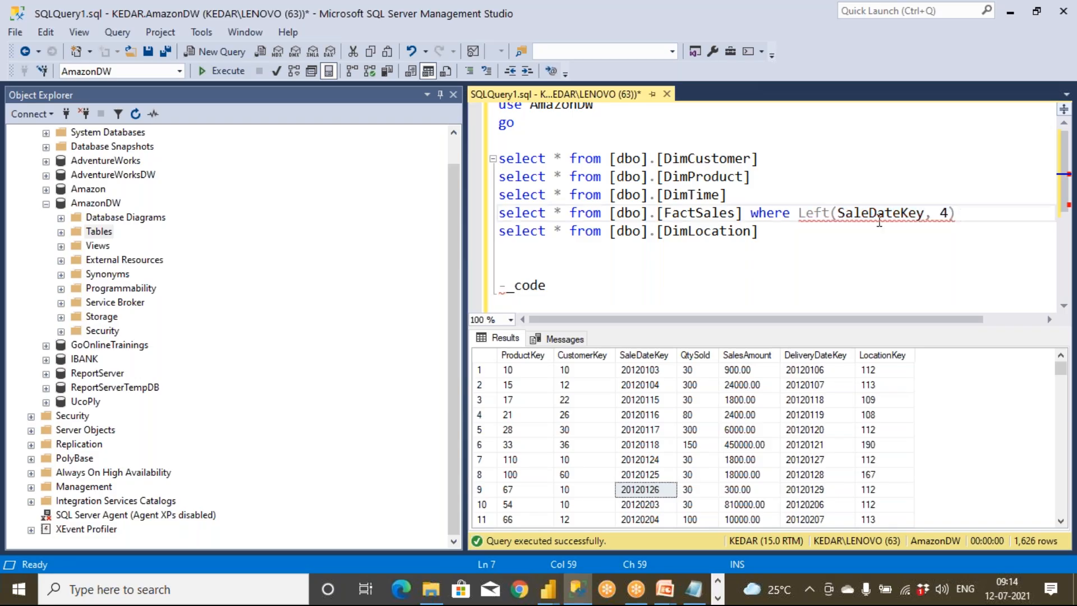
shift+click(797, 214)
key(ctrl+c)
drag(749, 214, 954, 197)
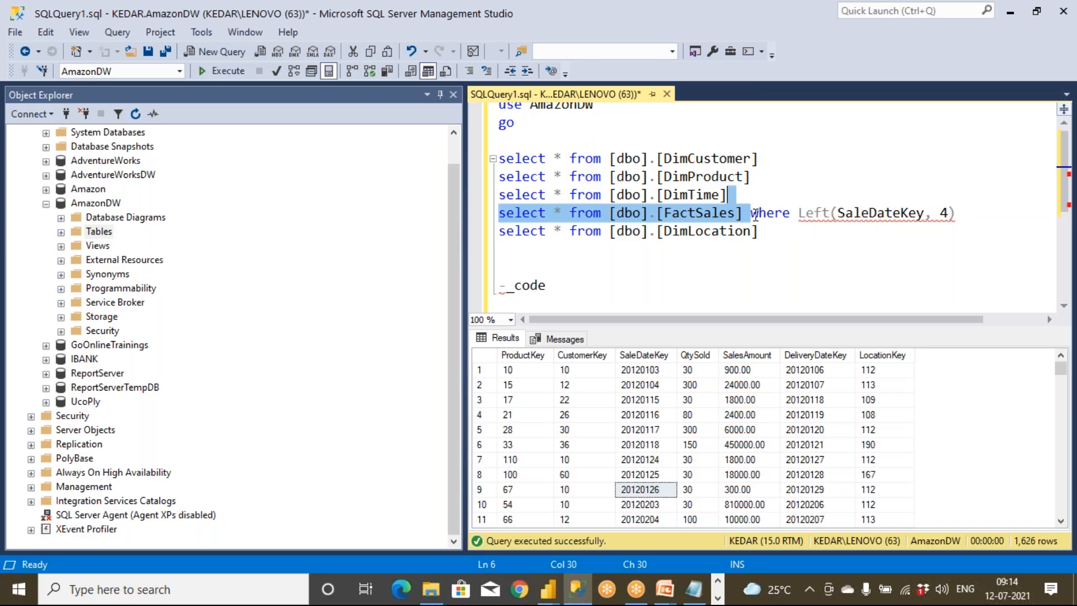
click(752, 213)
key(Return)
key(Return)
key(Return)
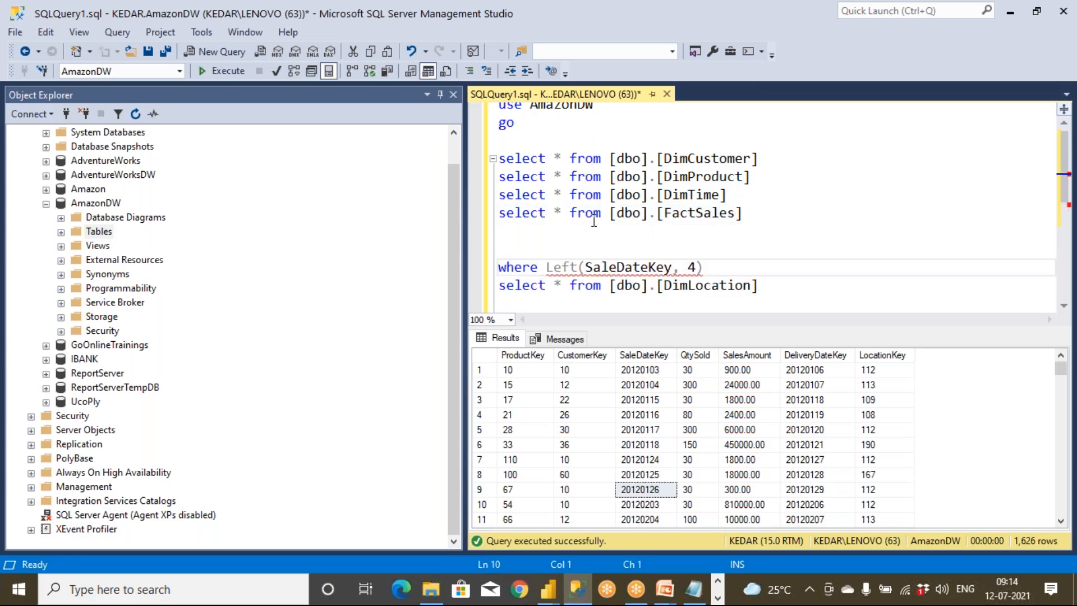
Step: Add Left(SaleDateKey, 4) as an extra column after the asterisk in the FactSales query and run only that query
click(566, 213)
key(ctrl+v)
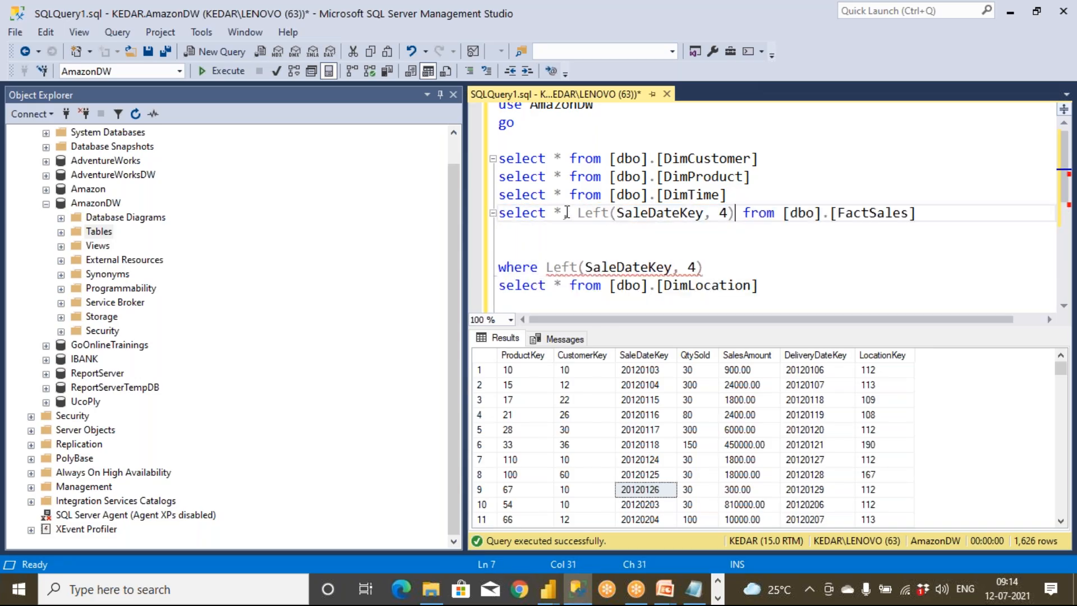
click(567, 213)
text(,)
drag(917, 214, 714, 225)
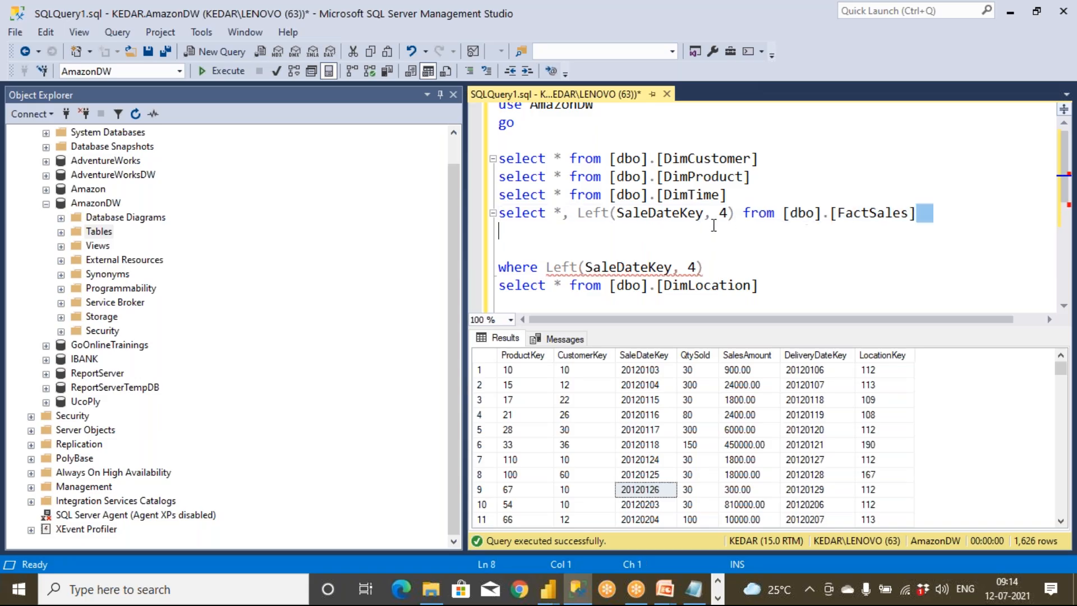
drag(916, 213, 498, 213)
click(225, 70)
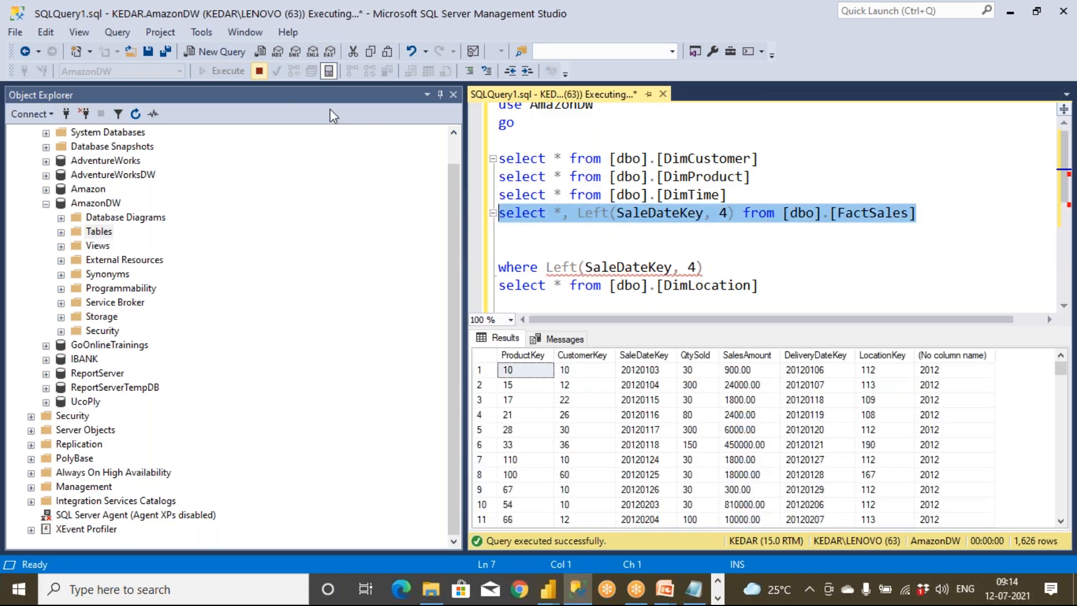
click(955, 371)
Step: Give the computed Left(SaleDateKey, 4) column of the FactSales query the alias YNo
click(737, 215)
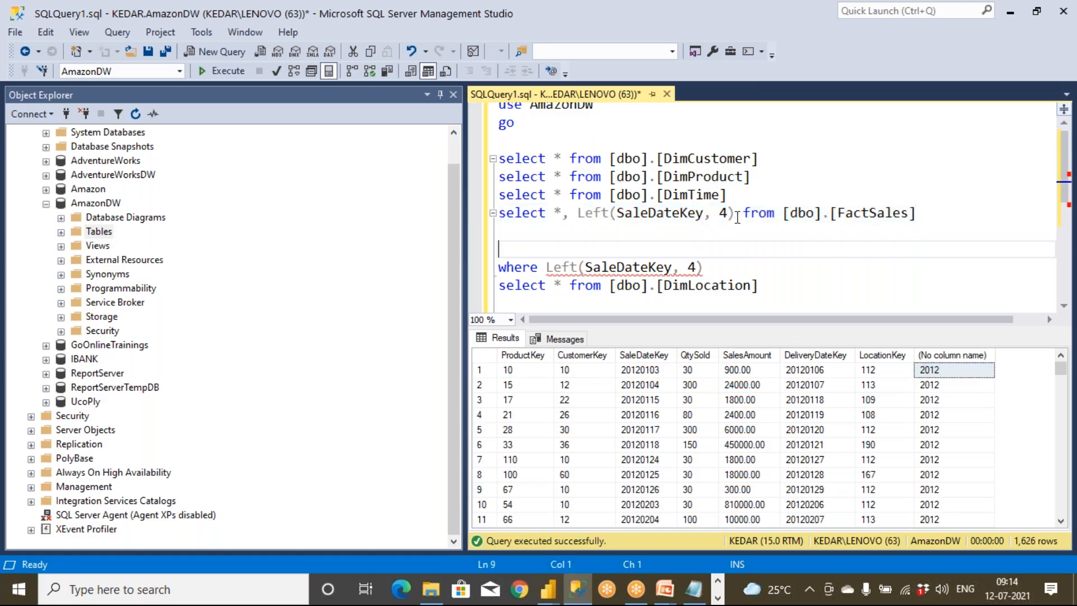
text(as YNo)
double_click(579, 214)
click(626, 285)
click(718, 217)
click(739, 240)
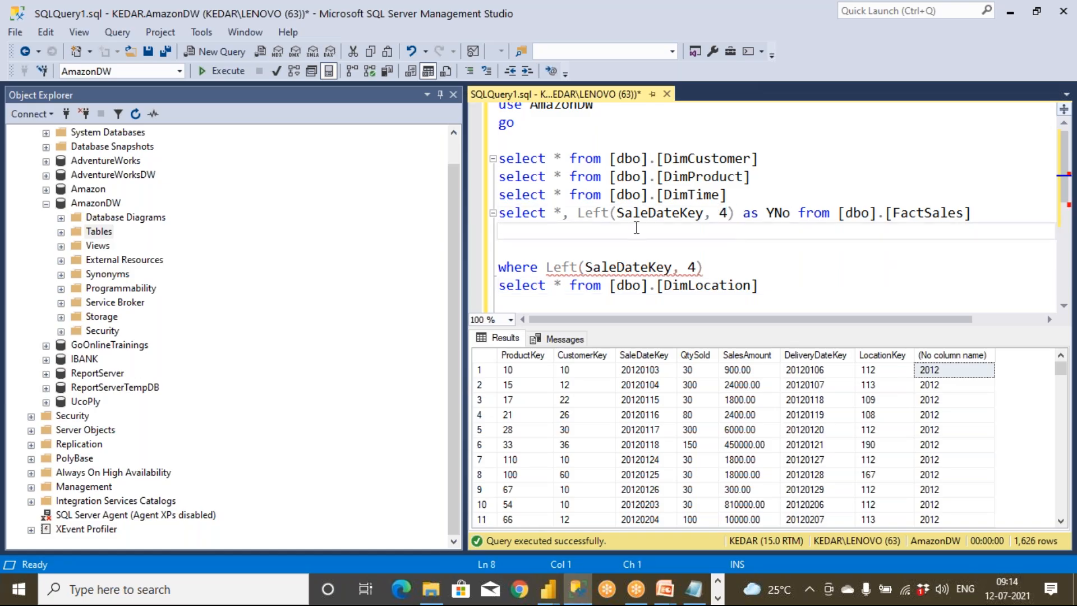
Step: Highlight the Left(SaleDateKey, 4) expression in the FactSales select list and switch to the Paint diagram
drag(578, 214, 721, 214)
click(776, 241)
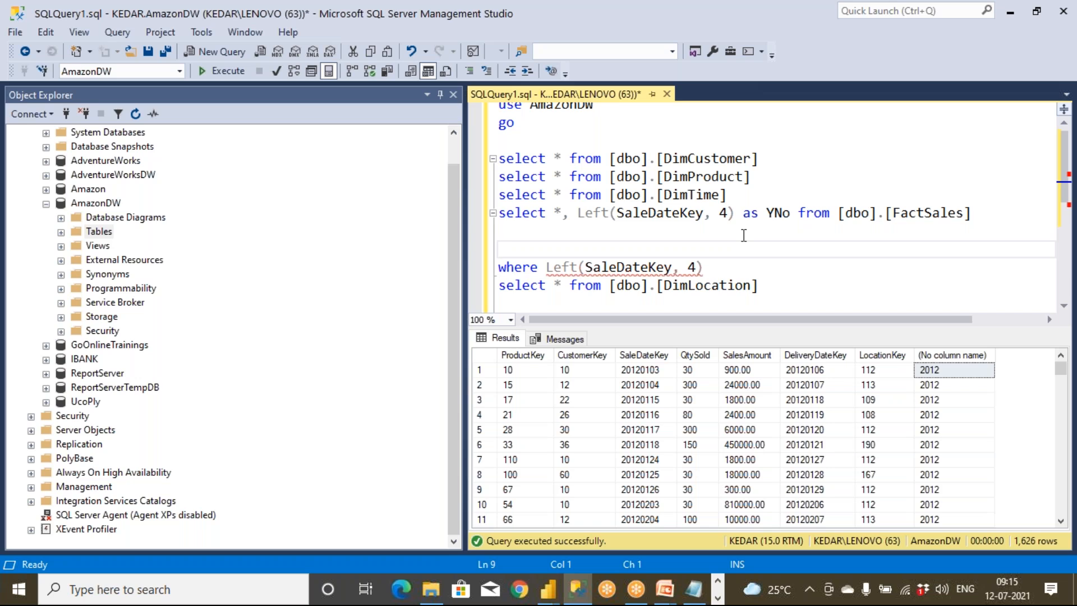
drag(580, 213, 735, 212)
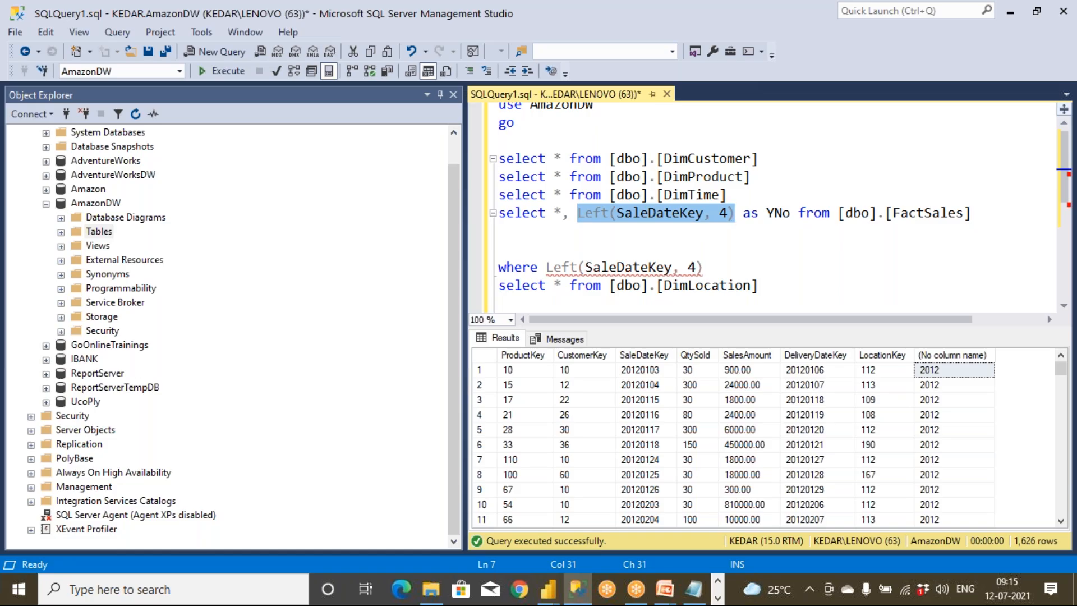
click(719, 586)
click(718, 598)
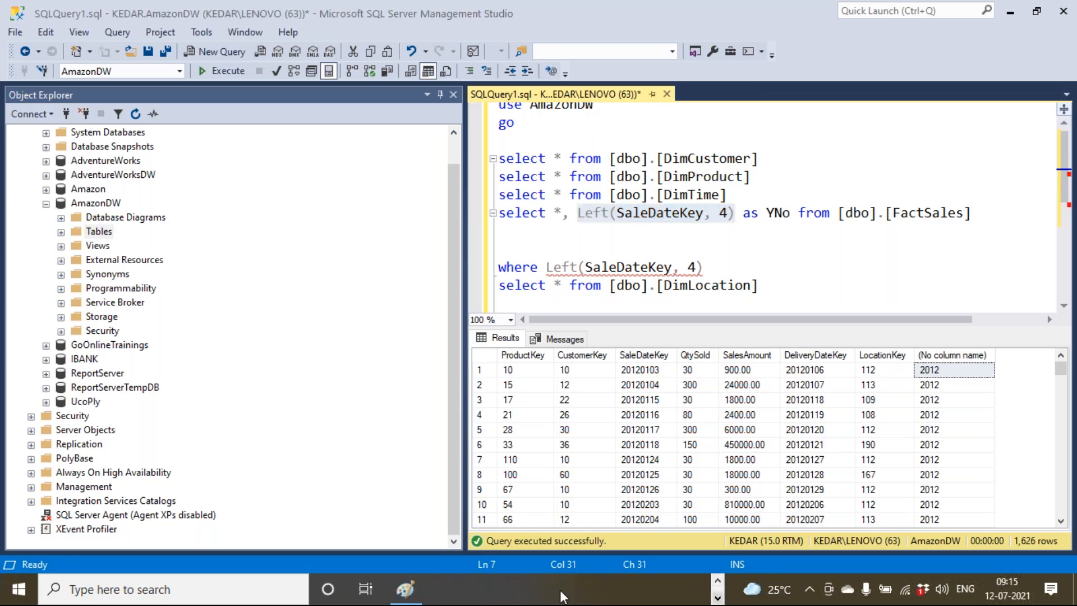
click(415, 598)
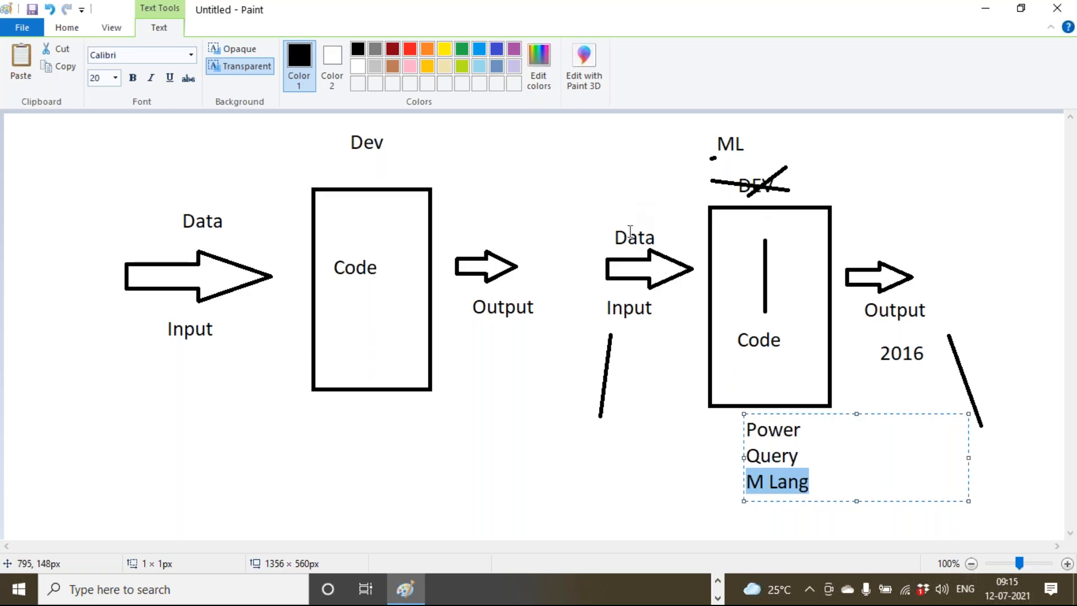
Step: Add the text label GUI below the Input label of the ML diagram
click(327, 440)
click(327, 440)
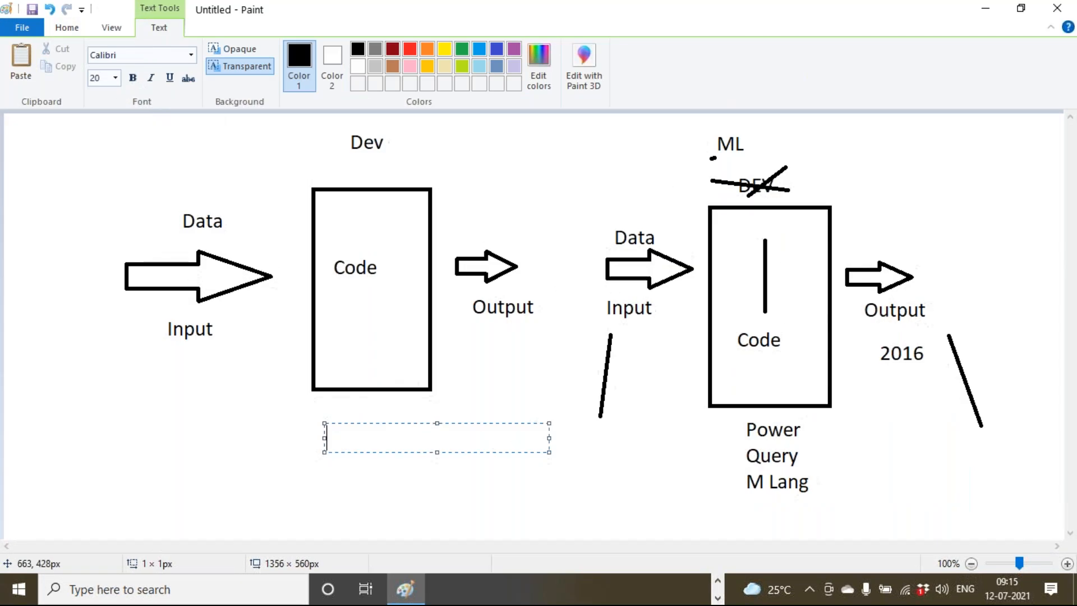
click(563, 476)
click(613, 463)
text(GUI)
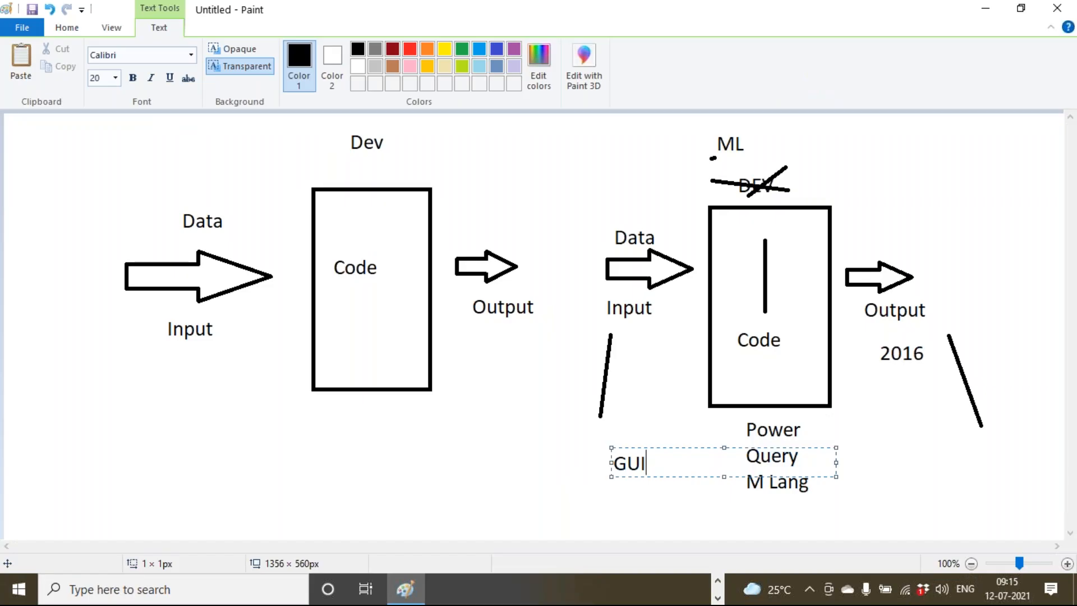
click(745, 163)
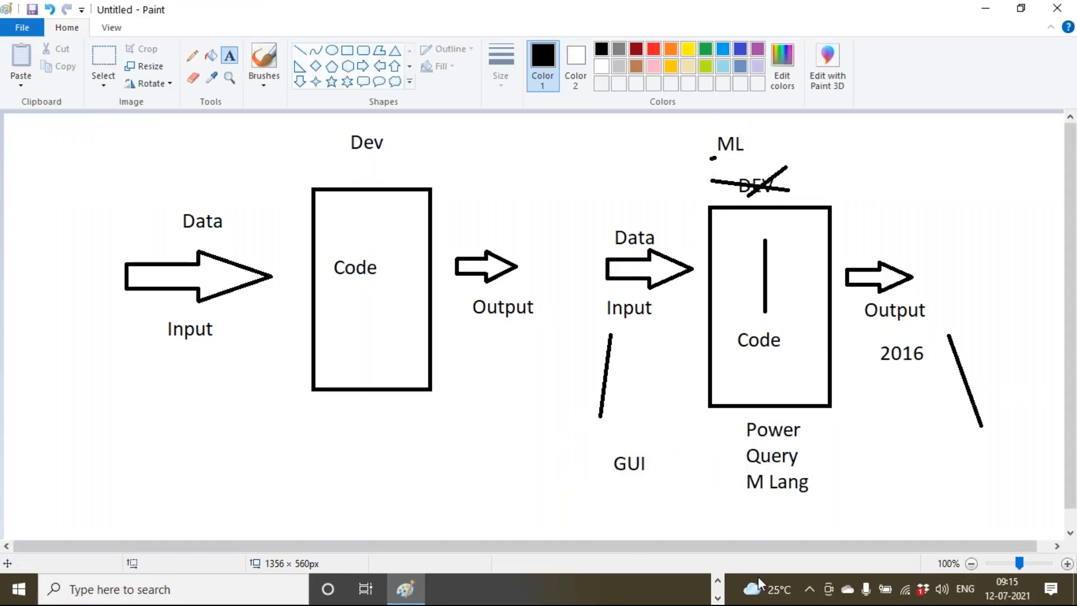
Step: Switch to the Power Query Editor and delete the SalesOrders steps Inserted Month Name, Inserted Year and Inserted Text After Delimiter
click(718, 581)
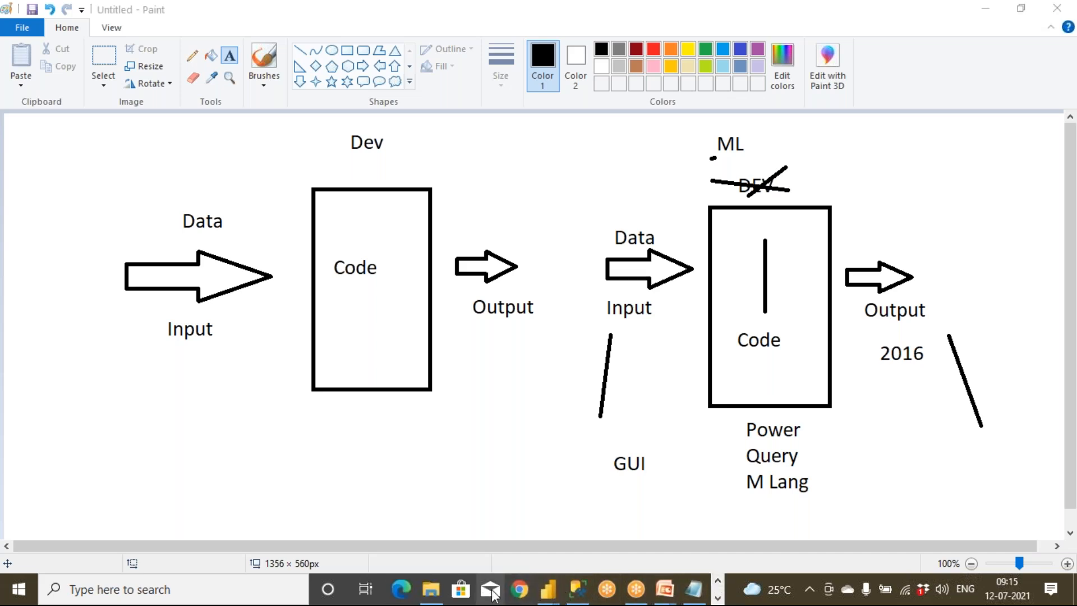
mouse_move(552, 596)
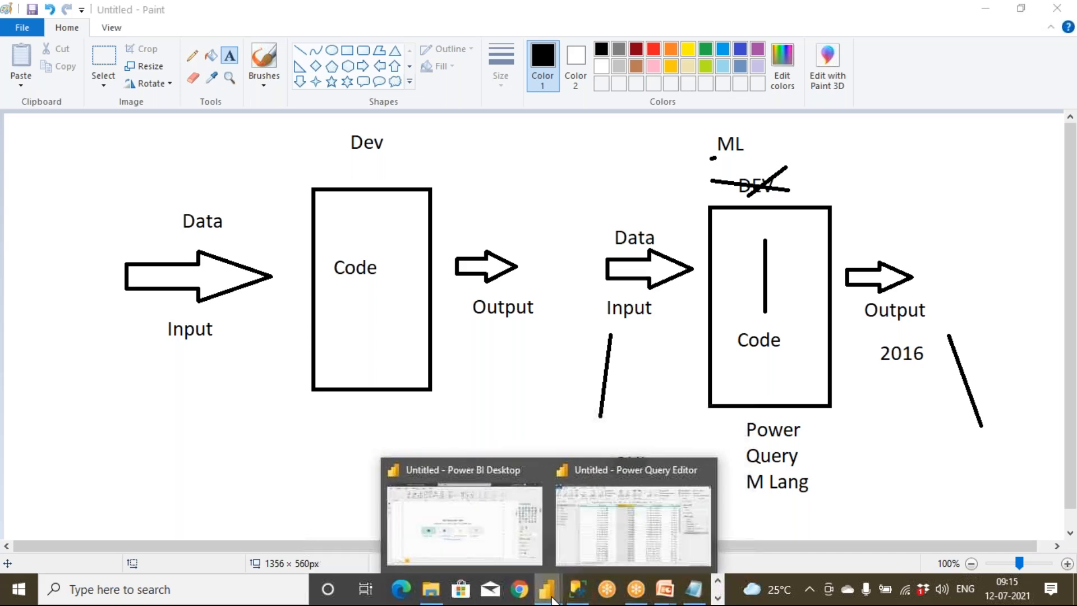
click(601, 550)
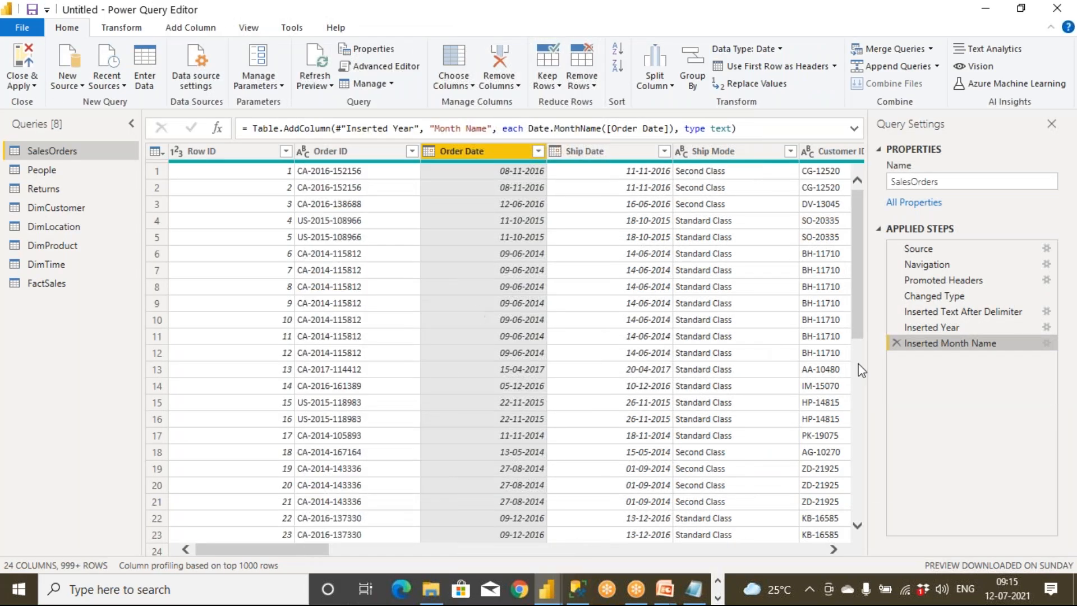
click(895, 343)
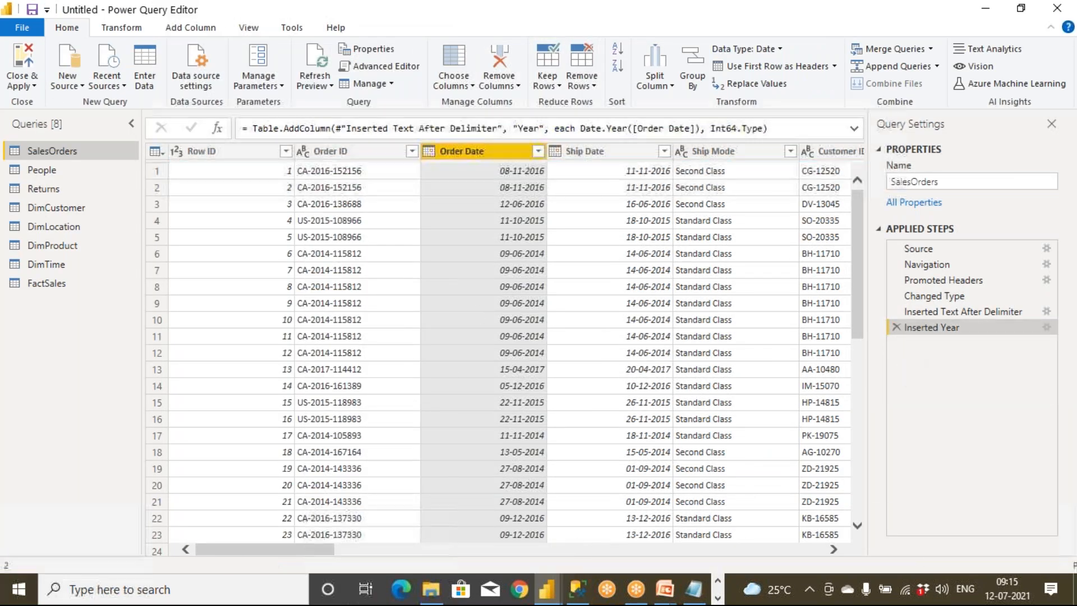
click(895, 328)
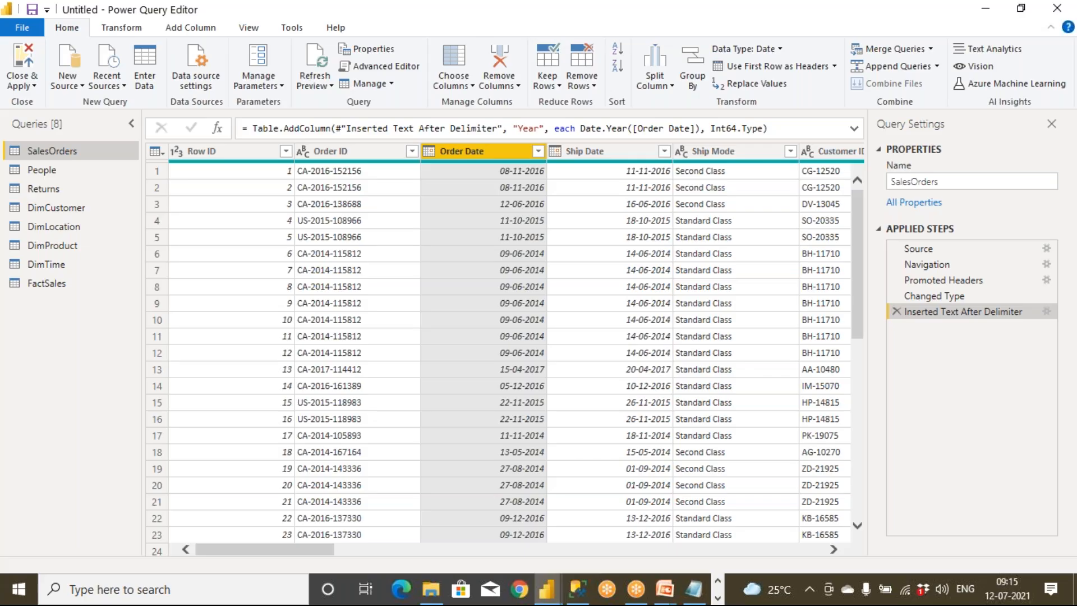
click(896, 312)
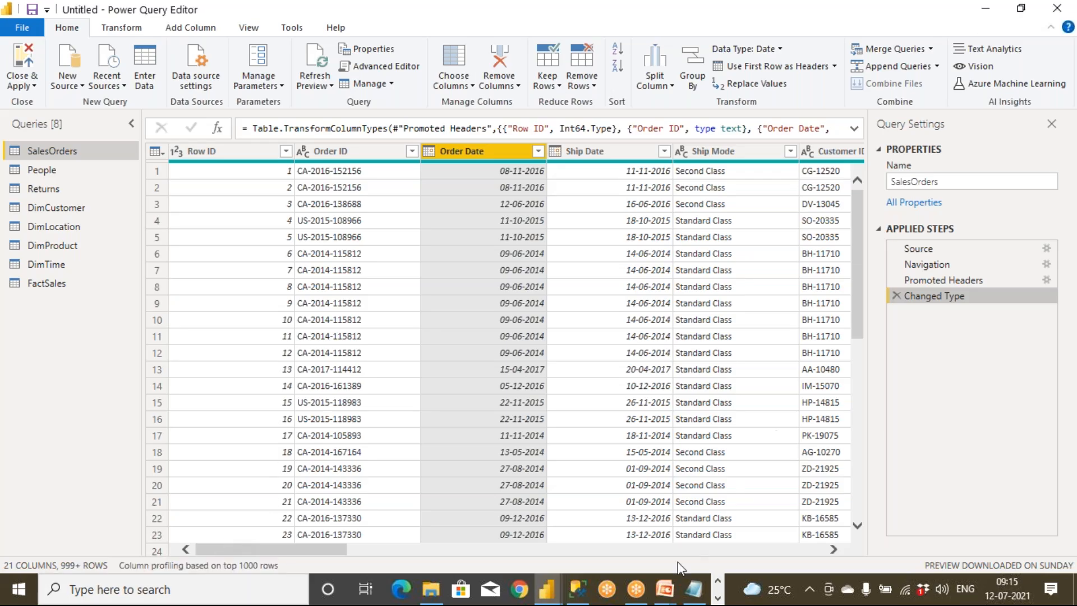
Step: Annotate the editor in red pen: circle the profiling note, New Source marked E, the data grid marked T, and Close & Apply marked L
click(640, 597)
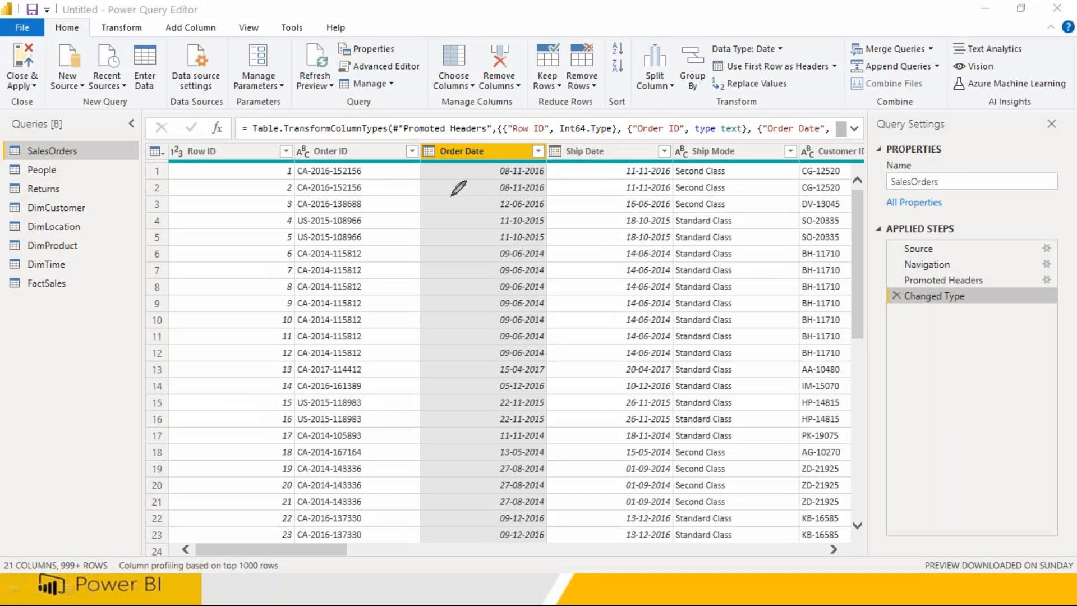
mouse_move(175, 564)
mouse_down()
mouse_move(225, 522)
mouse_move(175, 580)
mouse_up()
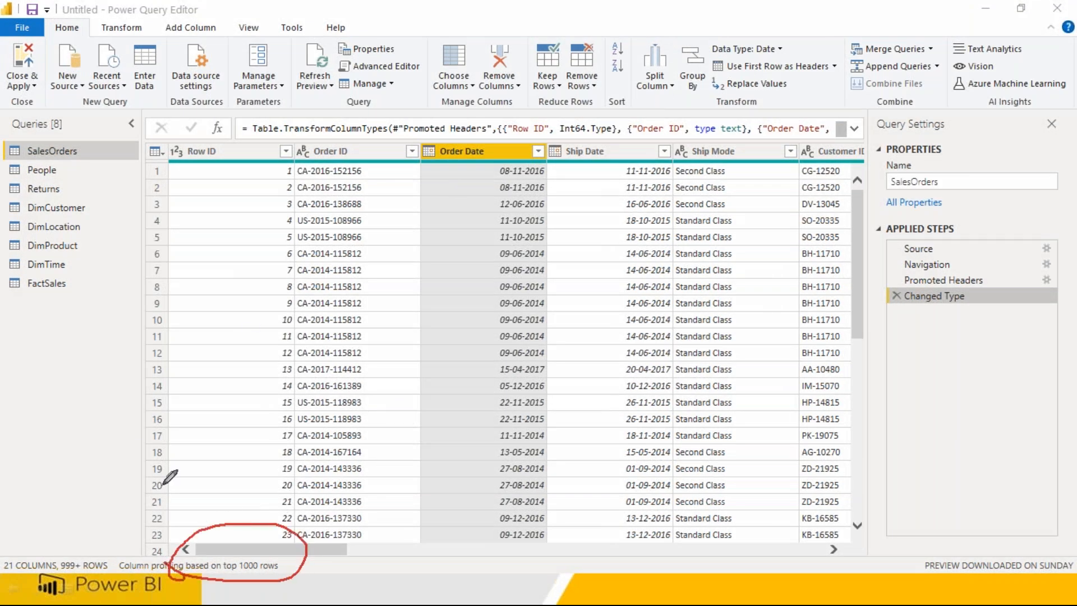
mouse_move(55, 99)
mouse_down()
mouse_move(56, 41)
mouse_move(58, 112)
mouse_move(86, 147)
mouse_move(83, 125)
mouse_up()
mouse_move(605, 177)
mouse_down()
mouse_move(307, 166)
mouse_move(627, 279)
mouse_up()
drag(629, 238, 520, 123)
mouse_move(513, 404)
mouse_down()
mouse_move(507, 471)
mouse_move(560, 370)
mouse_up()
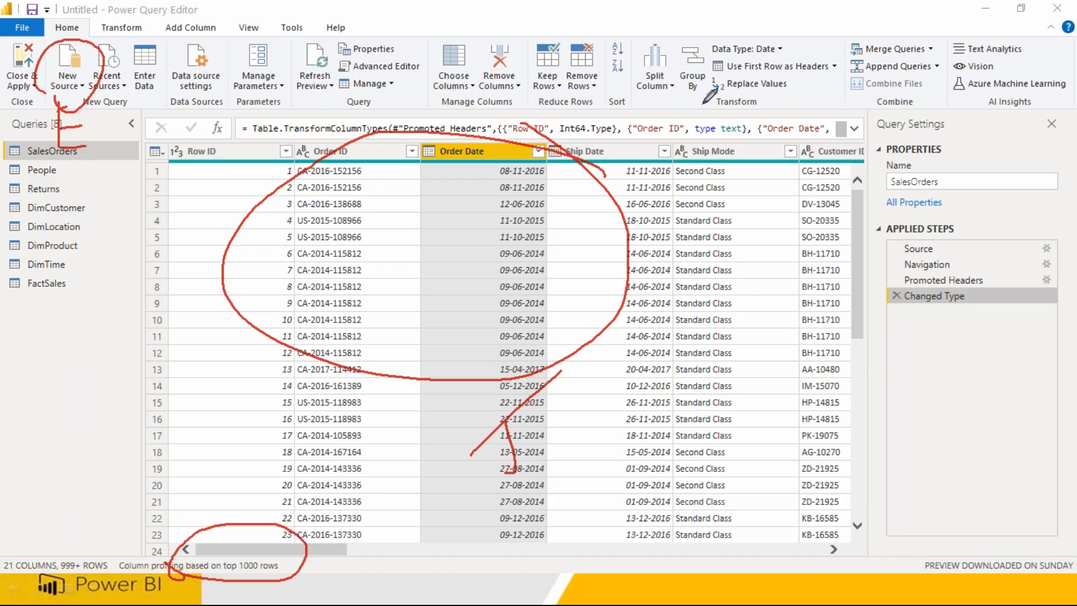
mouse_move(35, 42)
mouse_down()
mouse_move(7, 79)
mouse_move(37, 41)
mouse_move(54, 418)
mouse_up()
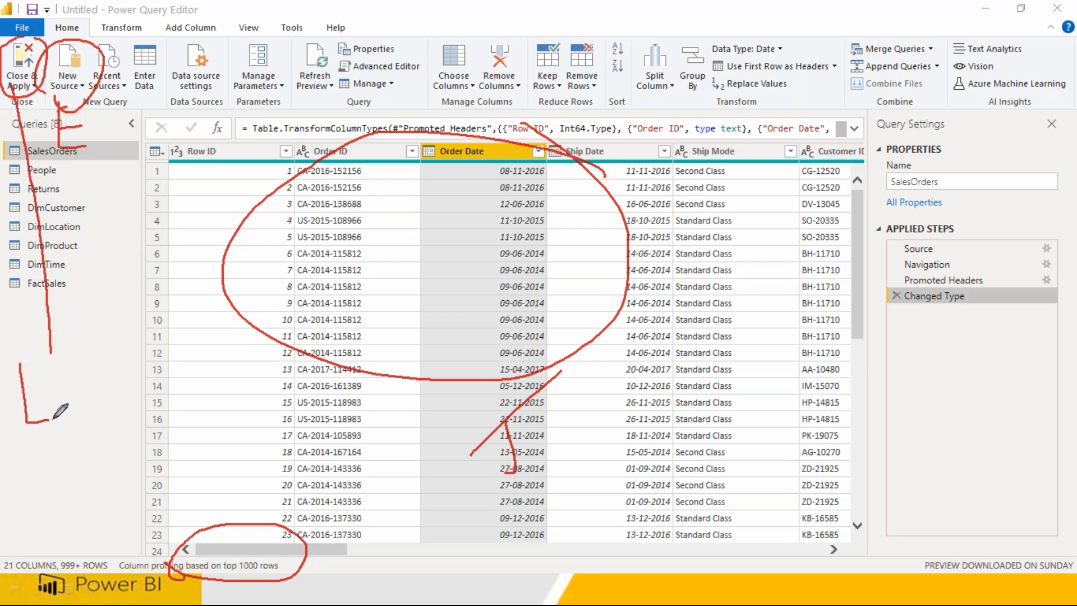
mouse_move(100, 95)
mouse_down()
mouse_move(119, 155)
mouse_move(133, 124)
mouse_up()
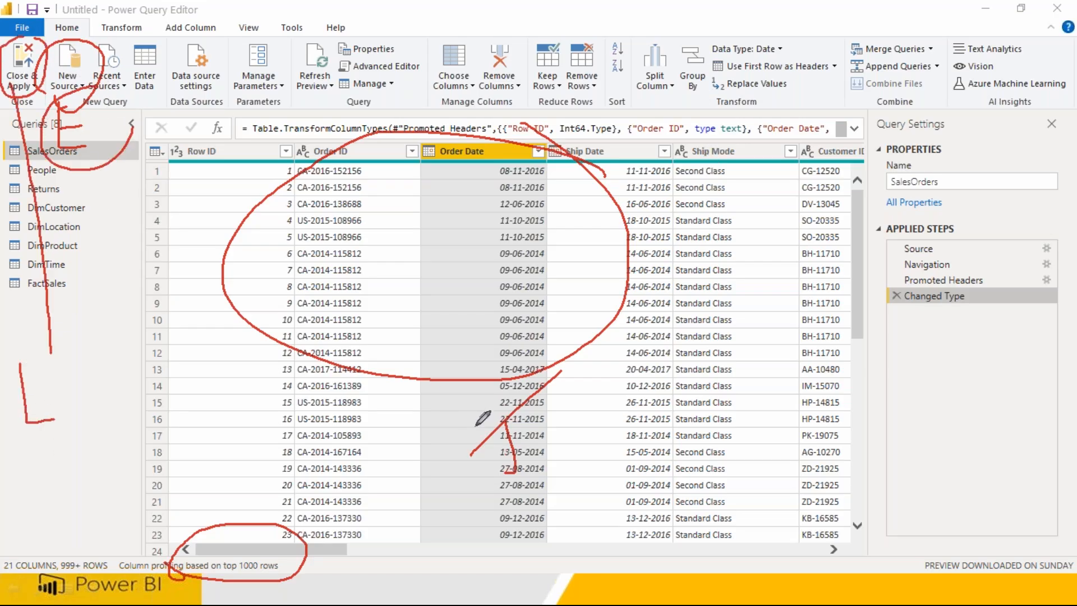
Step: Close the Power Query Editor, applying all queries to the model, and bring up the Power BI Desktop report window
click(25, 58)
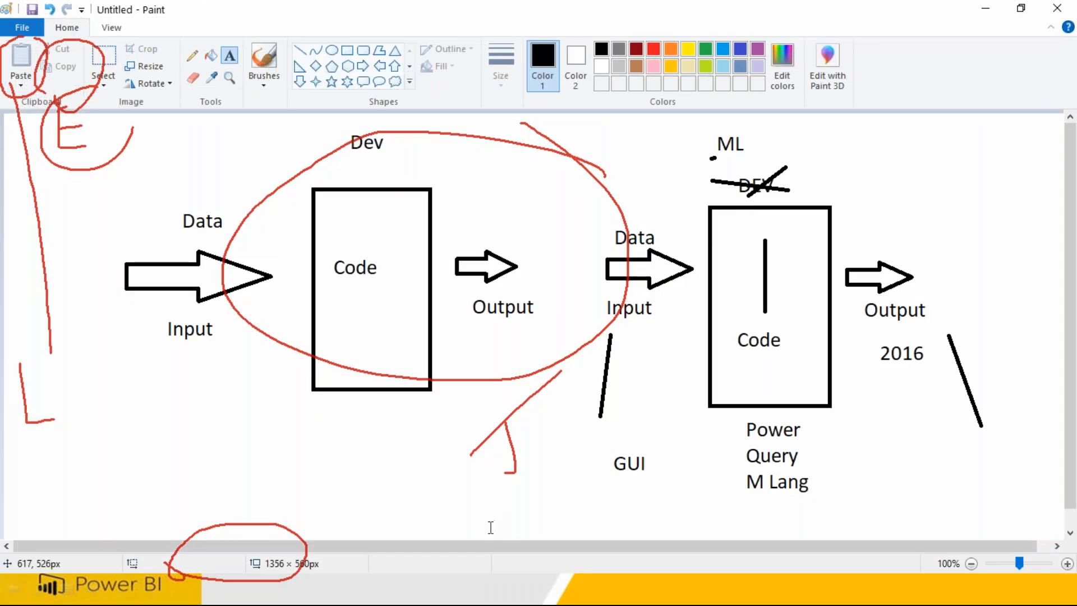
key(super)
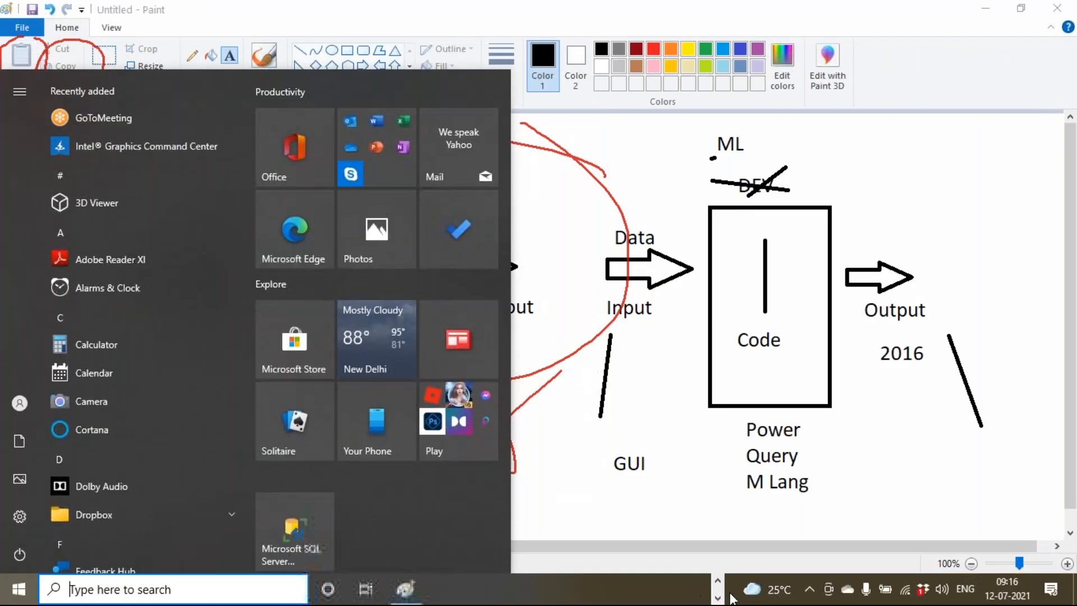
click(717, 582)
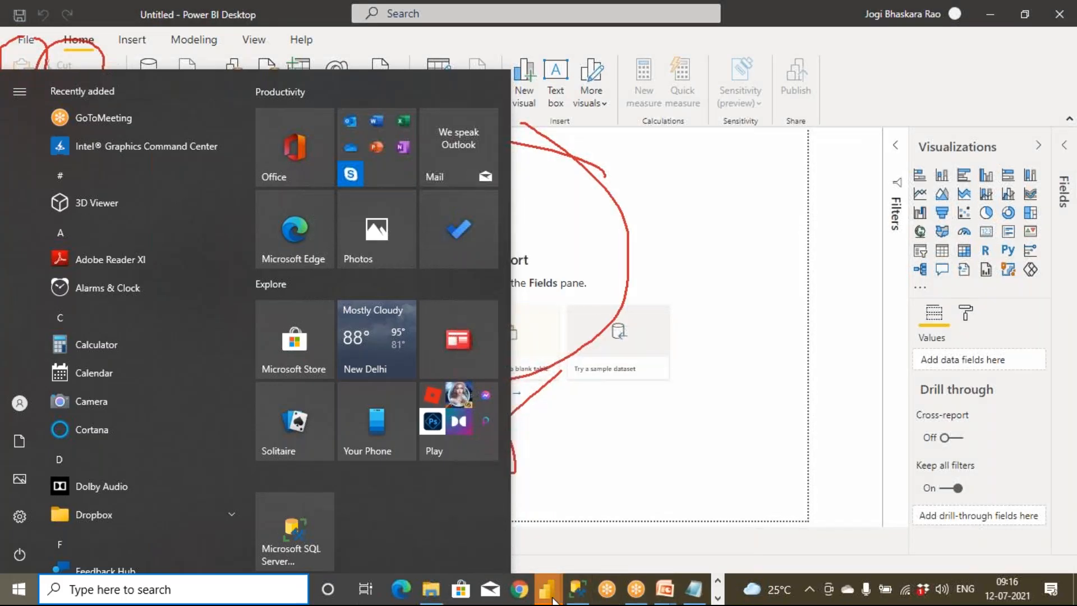
mouse_move(550, 595)
click(565, 543)
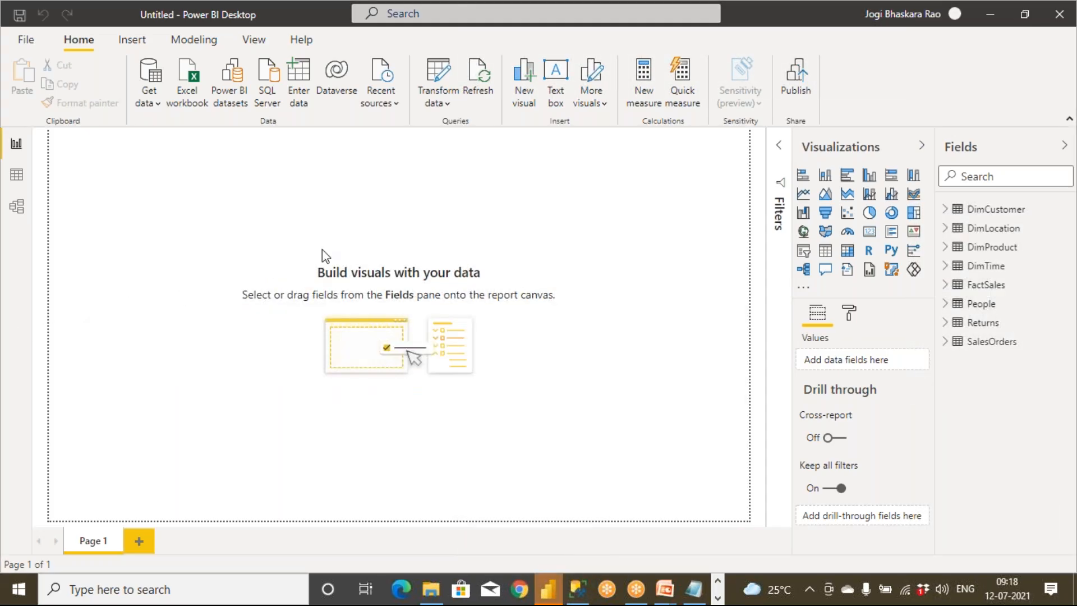
Step: Examine the model diagram: the relationships between FactSales and the Dim tables, and the separate People, Returns and SalesOrders tables
click(18, 207)
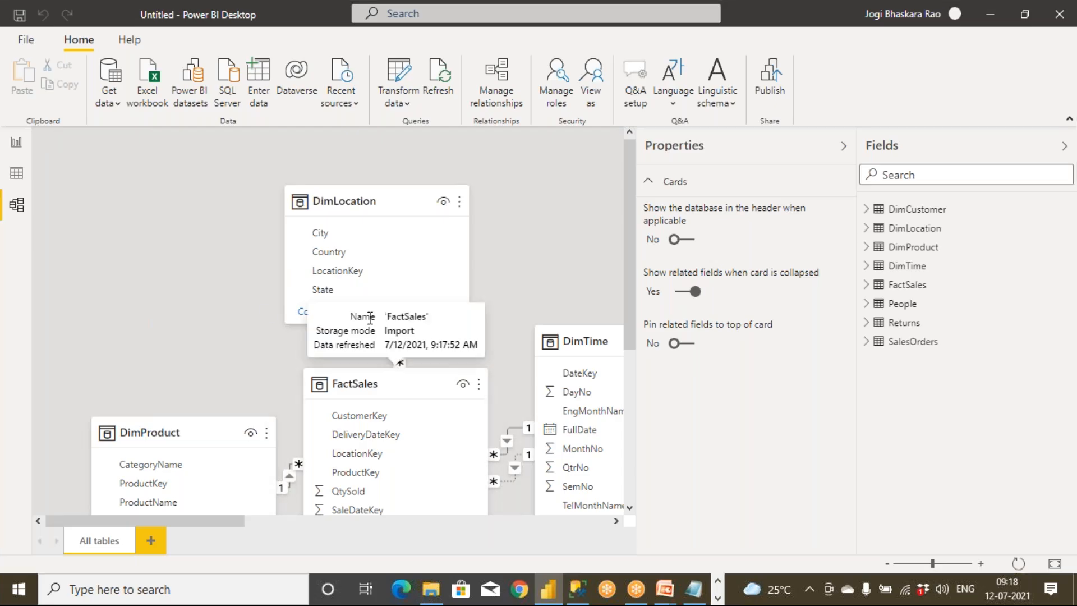
scroll(295, 449, down, 5)
drag(274, 520, 421, 518)
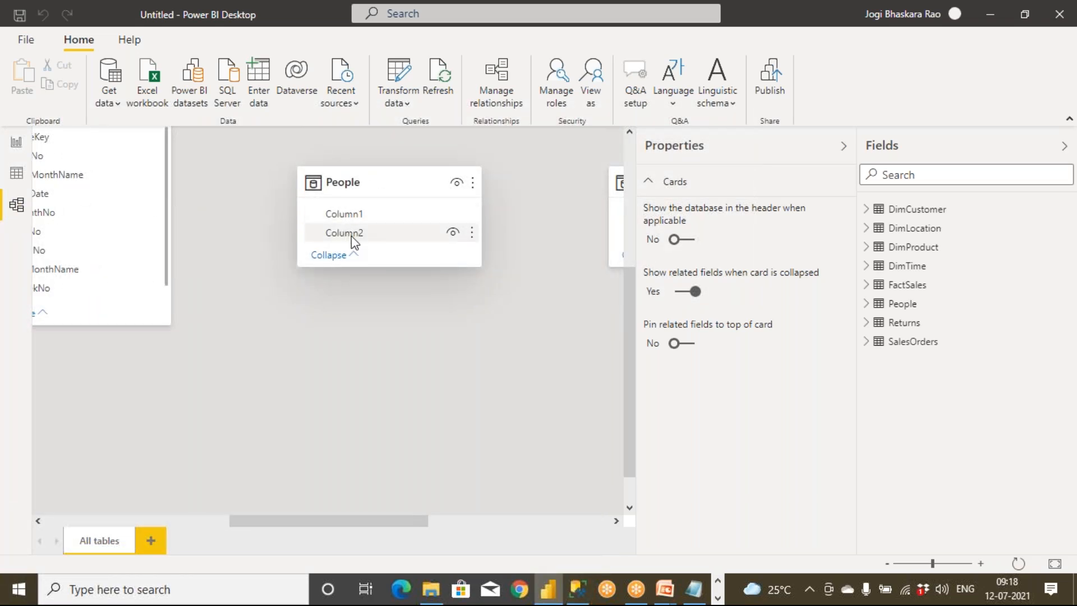
drag(404, 520, 475, 521)
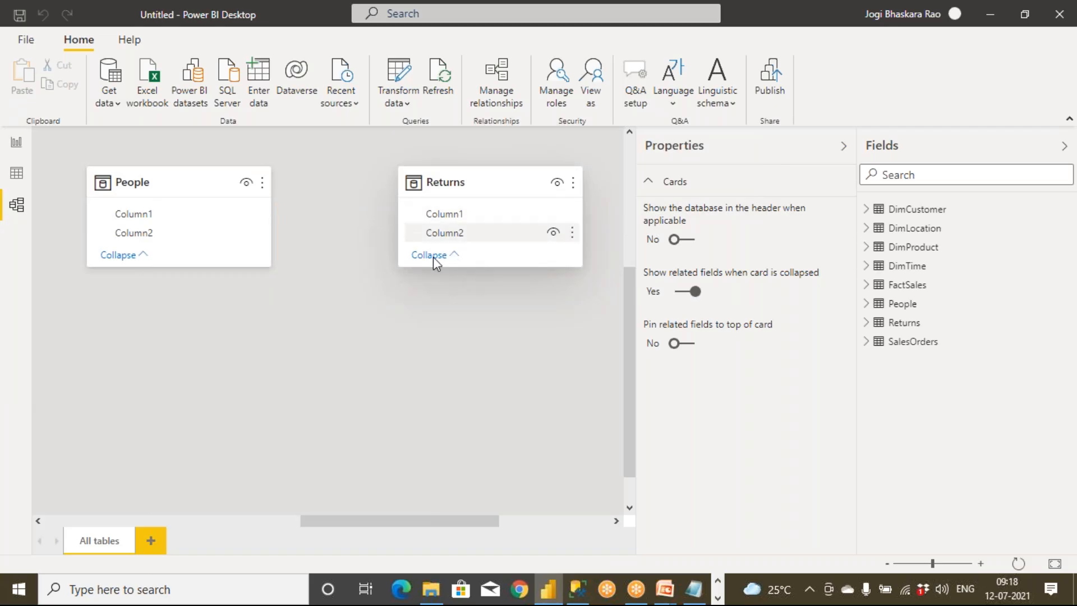
drag(331, 522, 187, 522)
scroll(108, 214, up, 5)
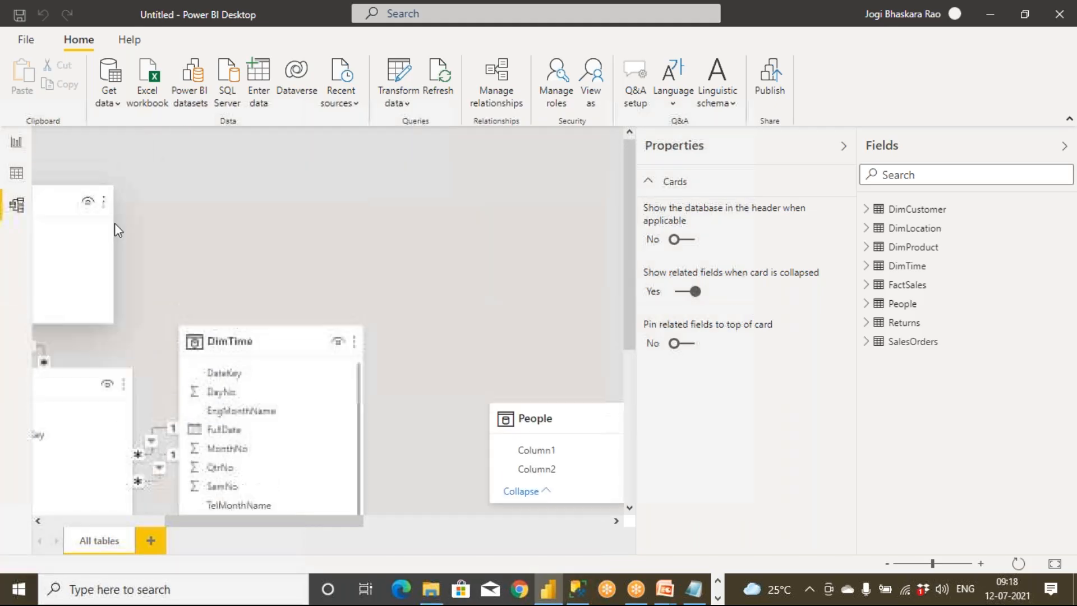
scroll(361, 385, down, 6)
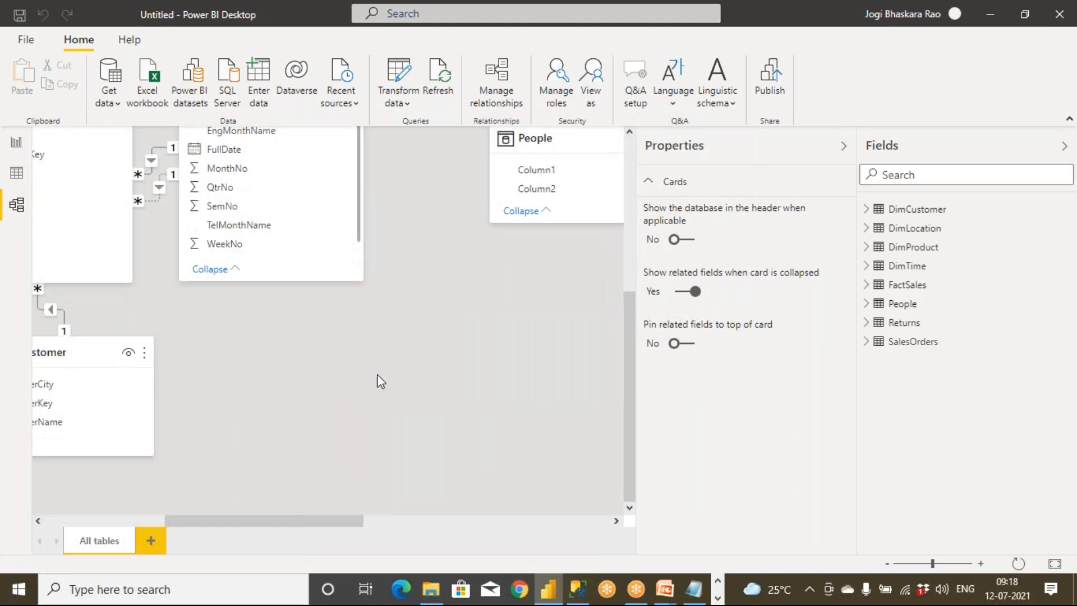
scroll(382, 373, up, 6)
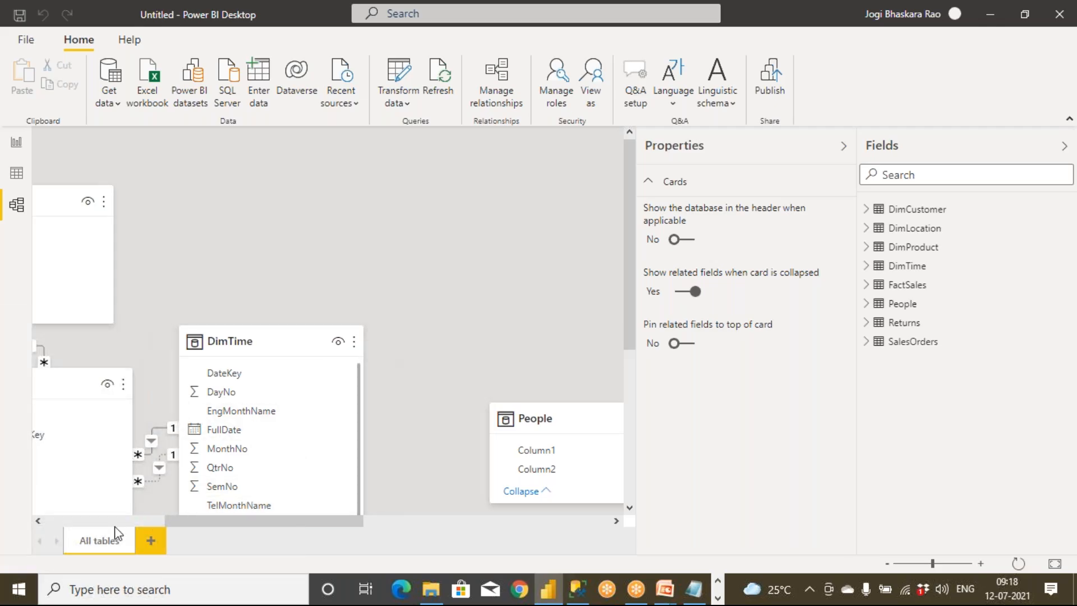
click(115, 521)
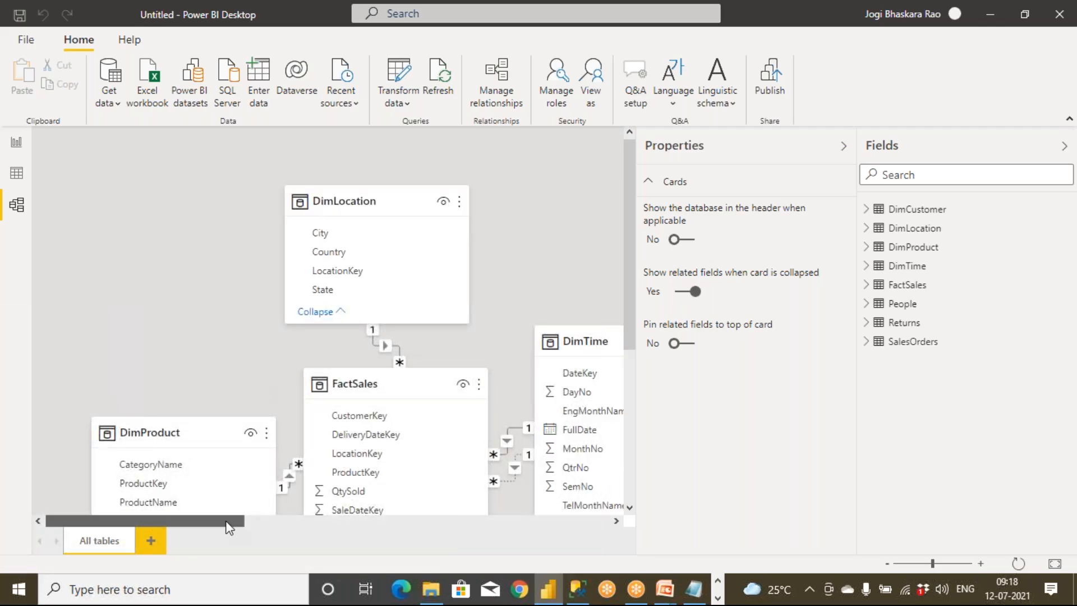
click(422, 520)
drag(420, 520, 570, 511)
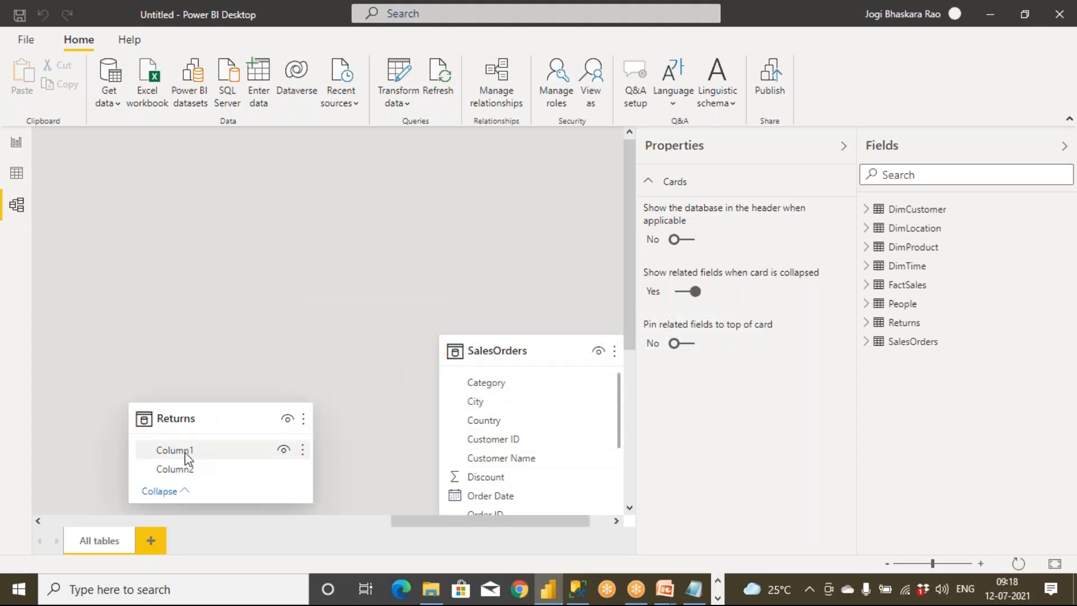
click(75, 522)
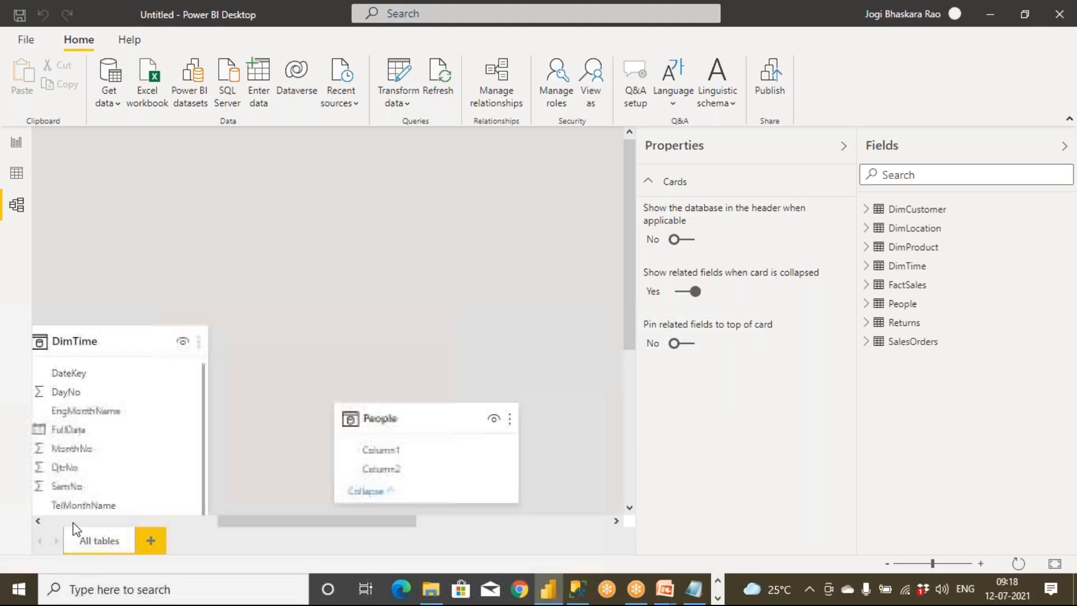
click(71, 522)
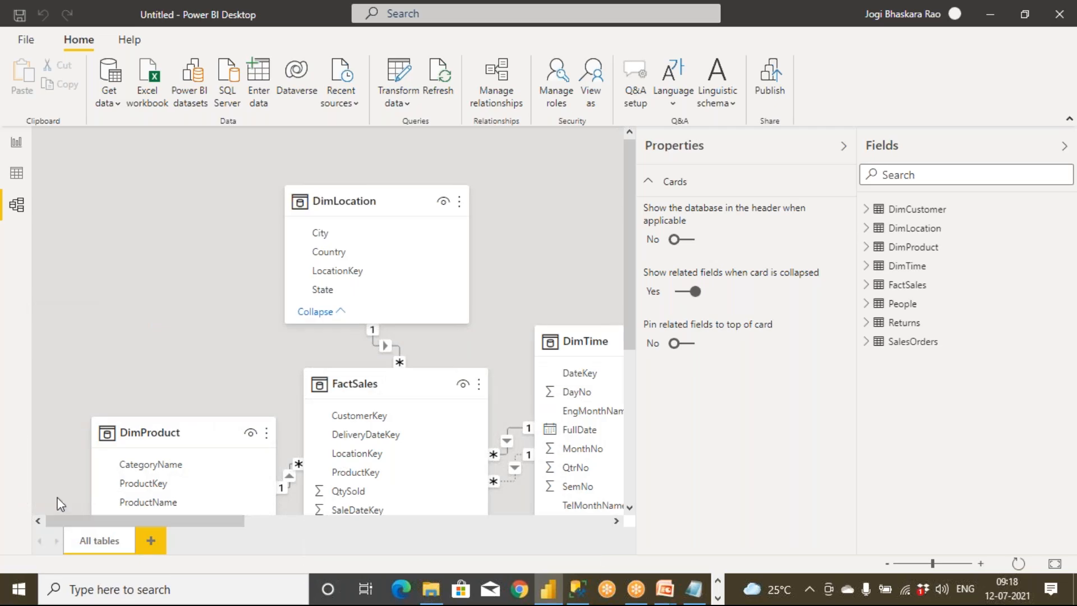
Step: Compare the report and model views, then show the data view and expand the fields of the People, Returns and FactSales tables
click(17, 144)
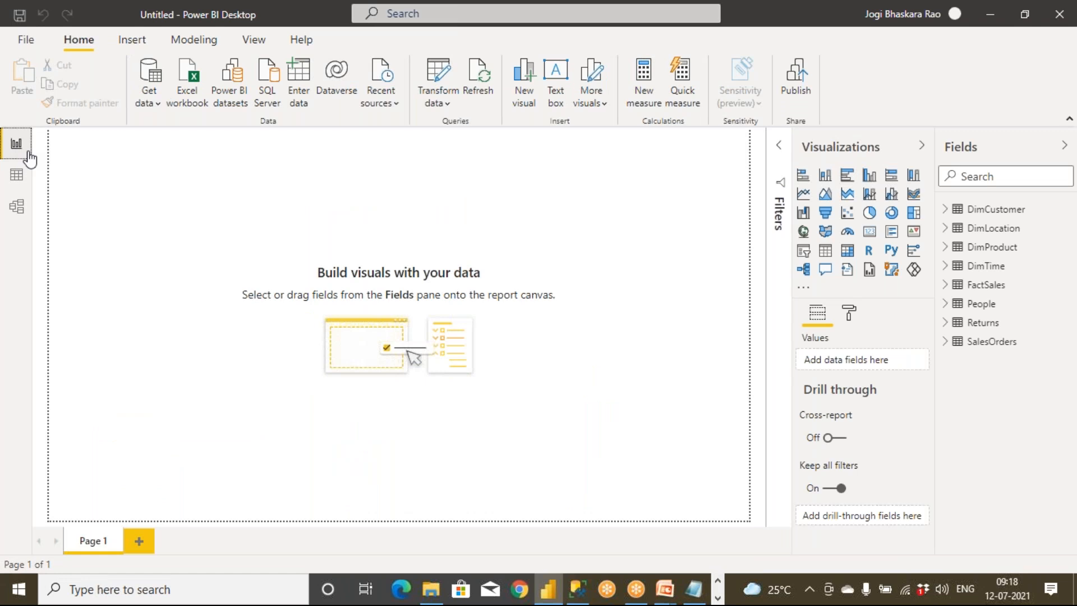
click(18, 212)
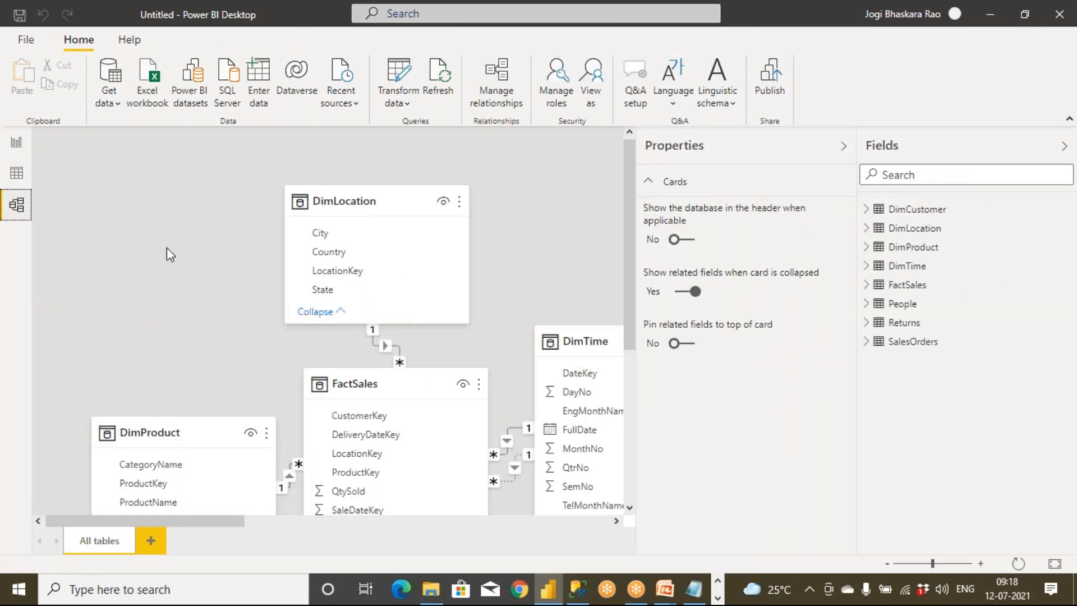
drag(217, 521, 289, 522)
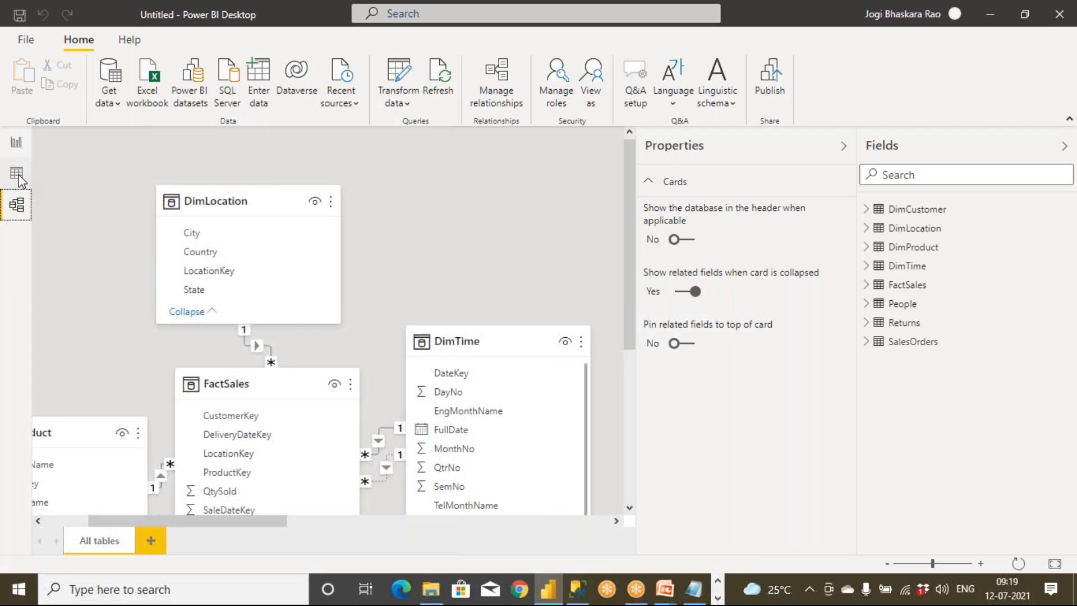
click(16, 173)
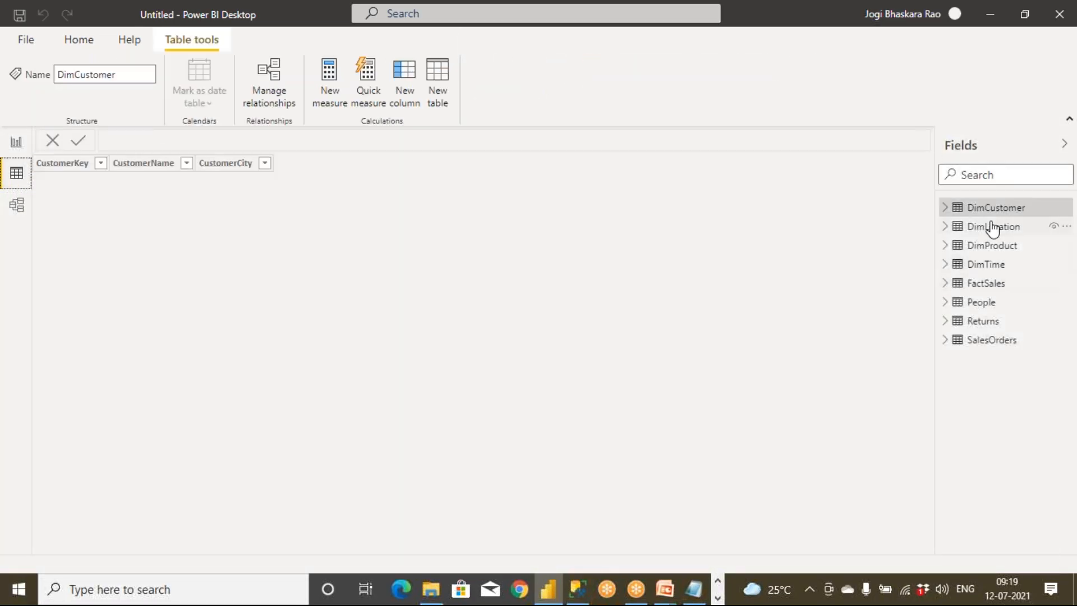
click(945, 303)
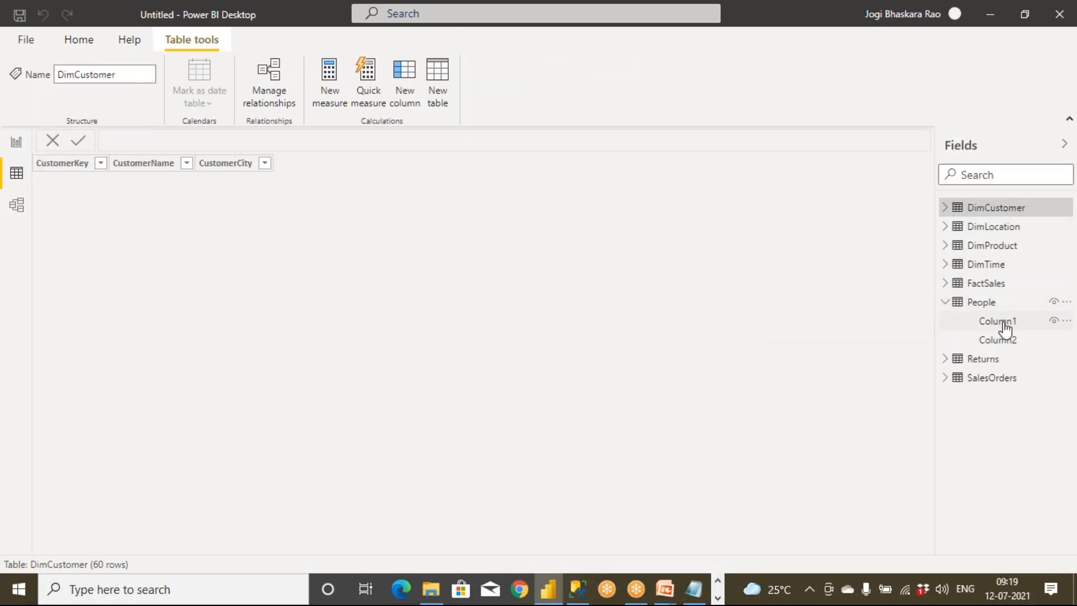
click(946, 362)
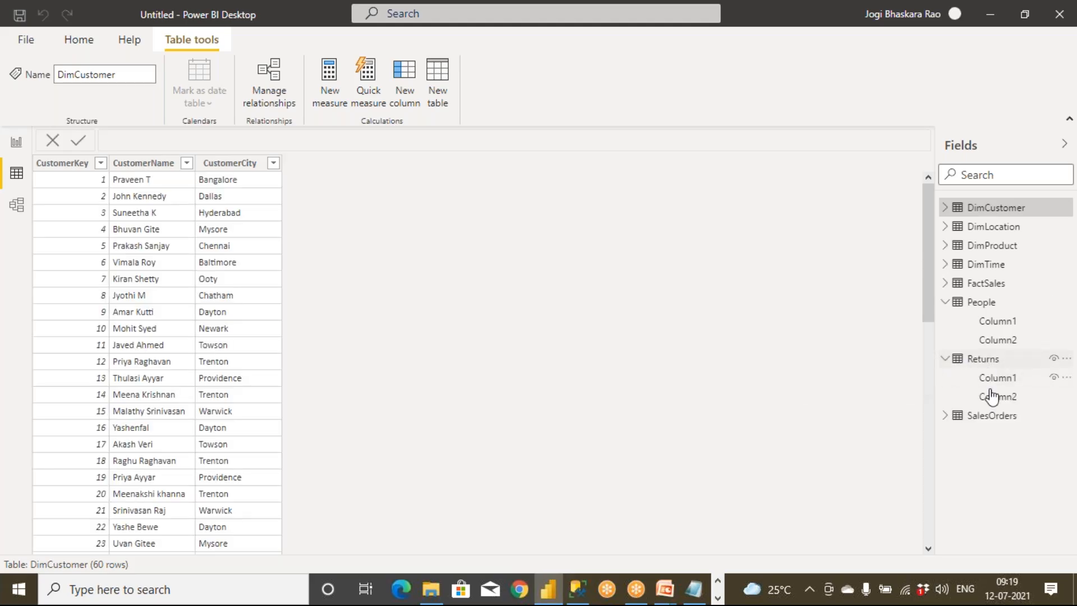
click(945, 283)
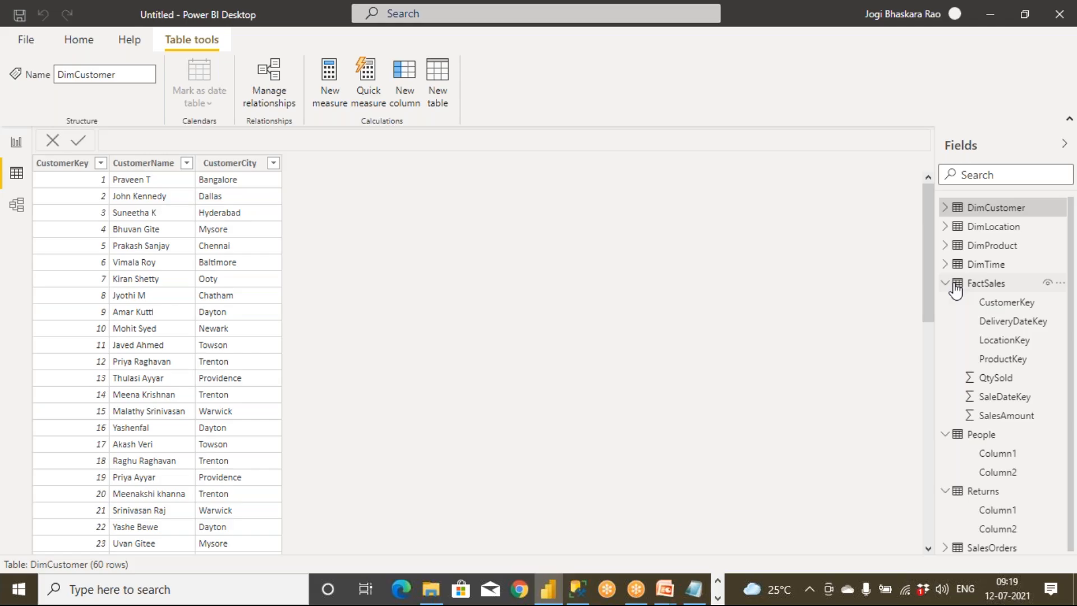
Step: Collapse the fields of the FactSales table and reopen the Power Query Editor to transform the data
click(947, 284)
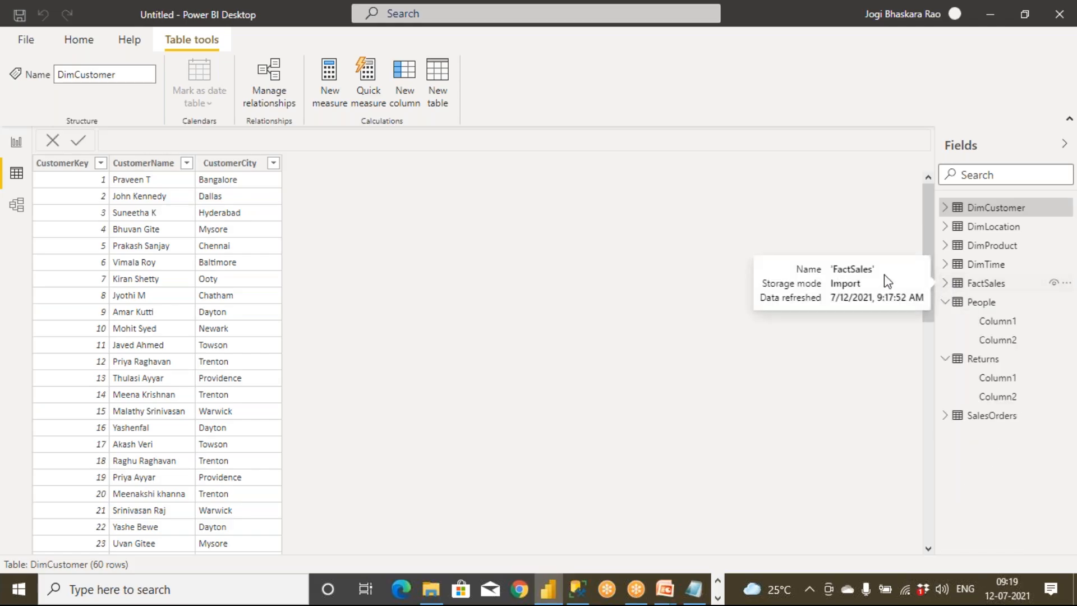
click(75, 45)
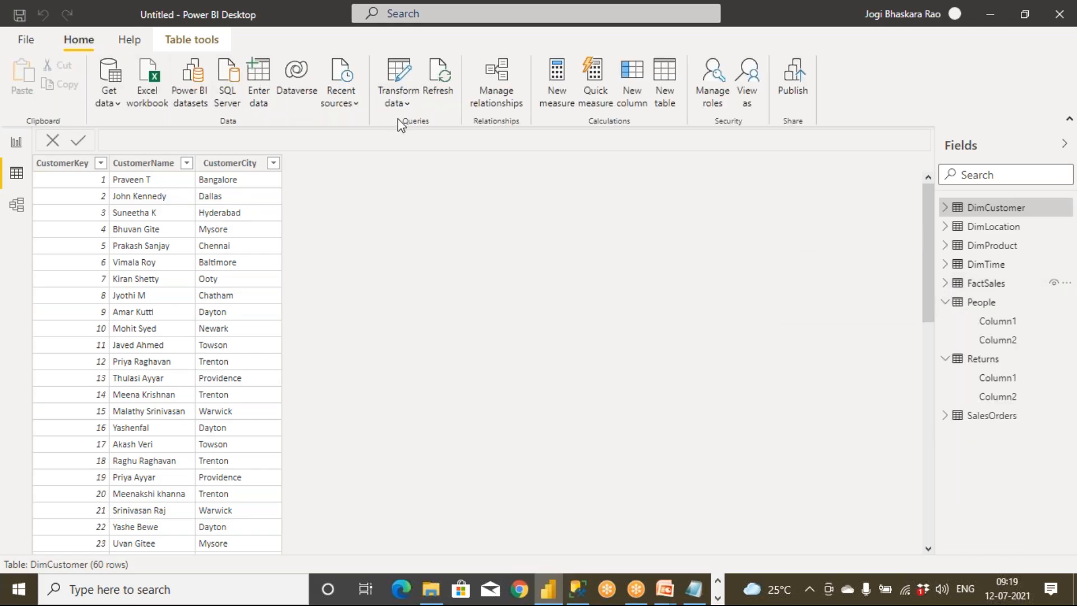
click(404, 104)
click(413, 125)
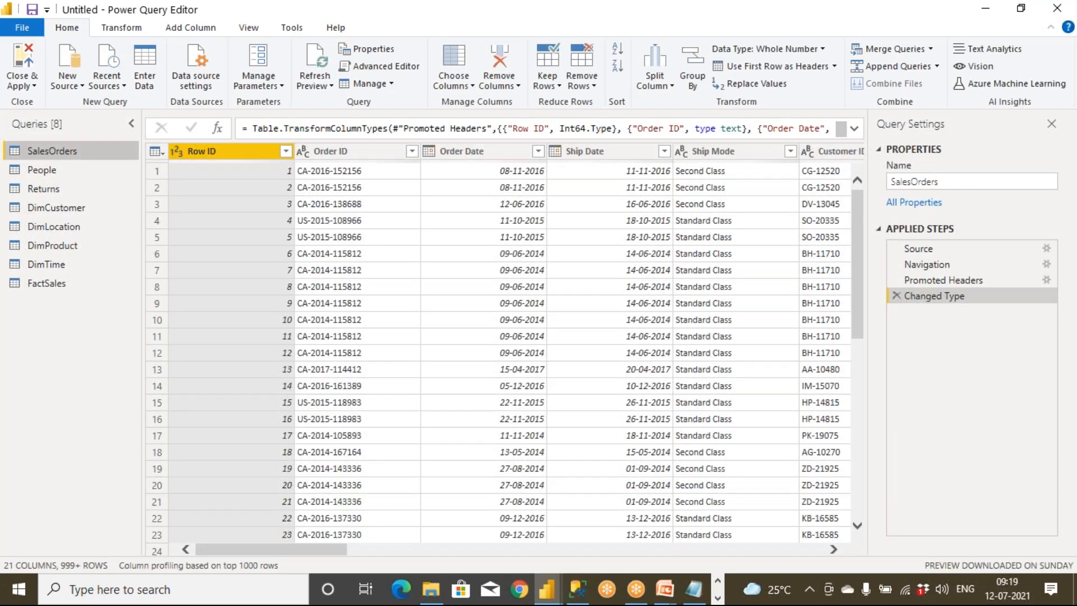
Step: Promote the first row to headers in the Returns query and in the People query
click(58, 191)
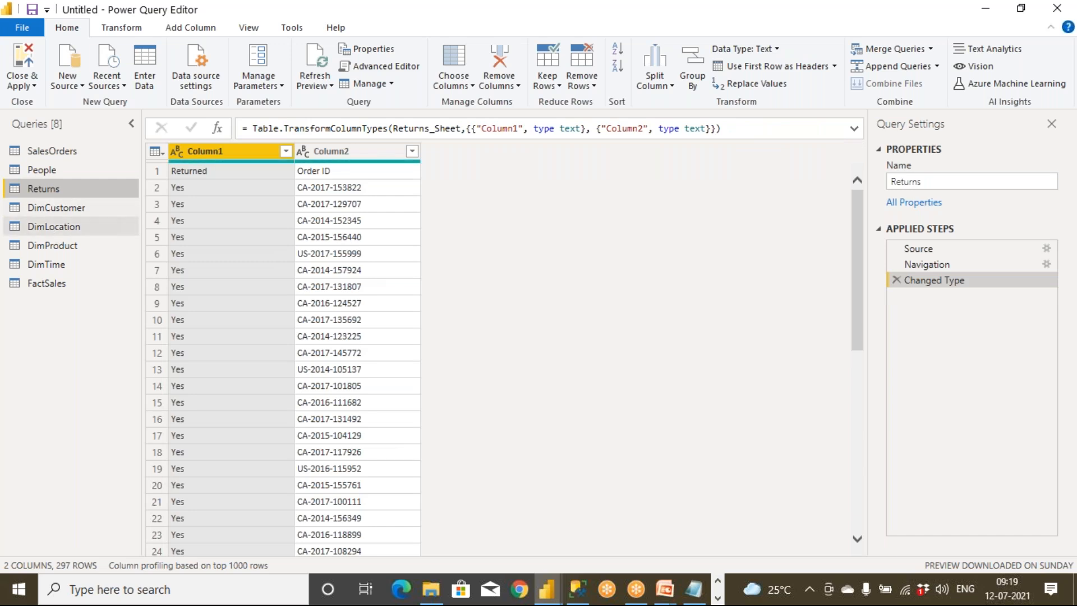
click(214, 174)
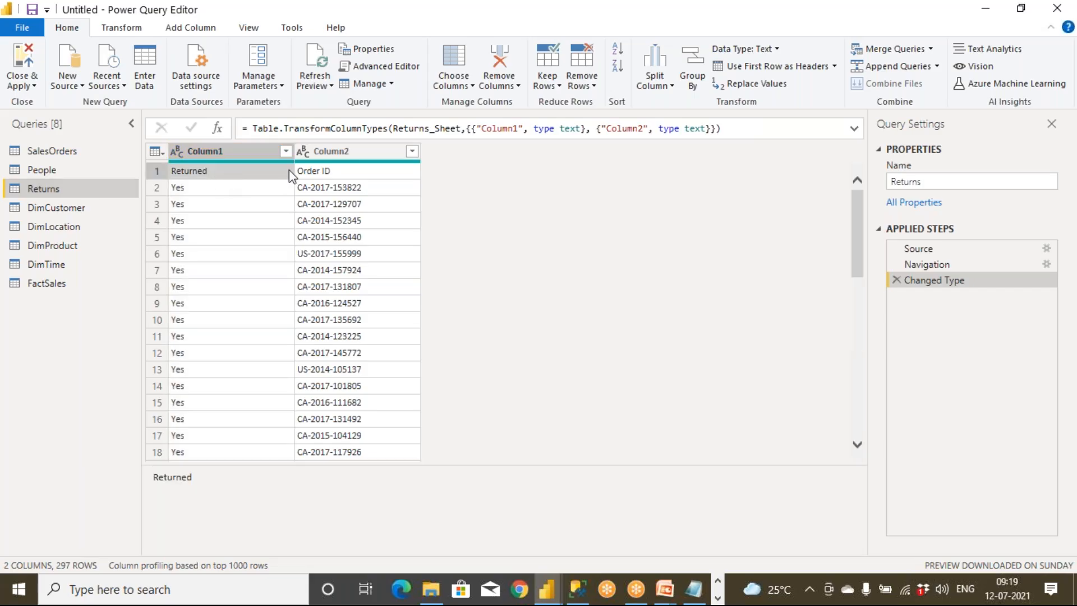
click(306, 174)
click(268, 175)
click(792, 69)
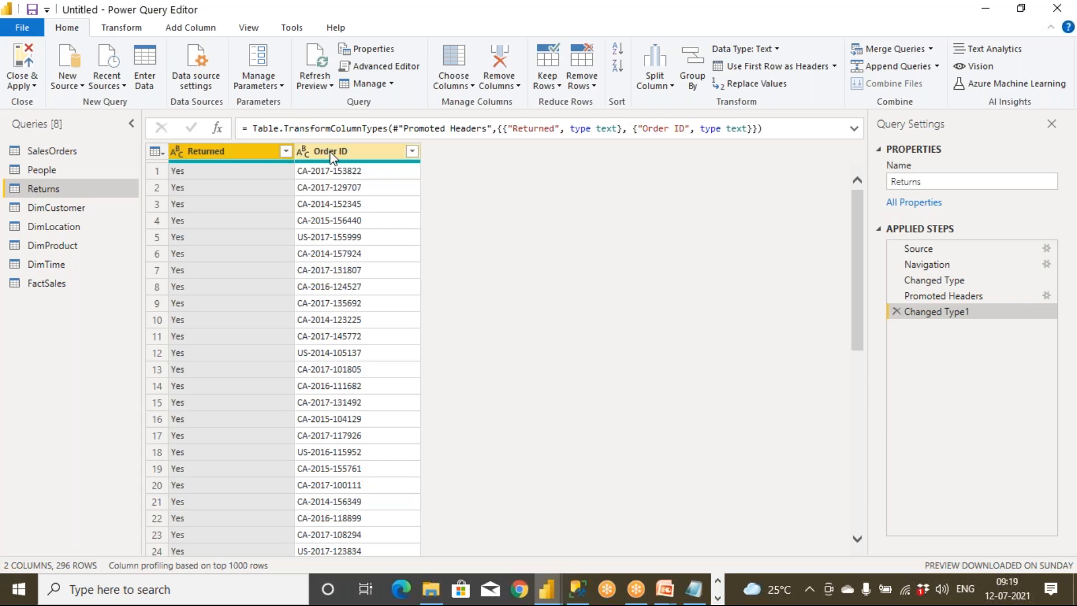
click(41, 169)
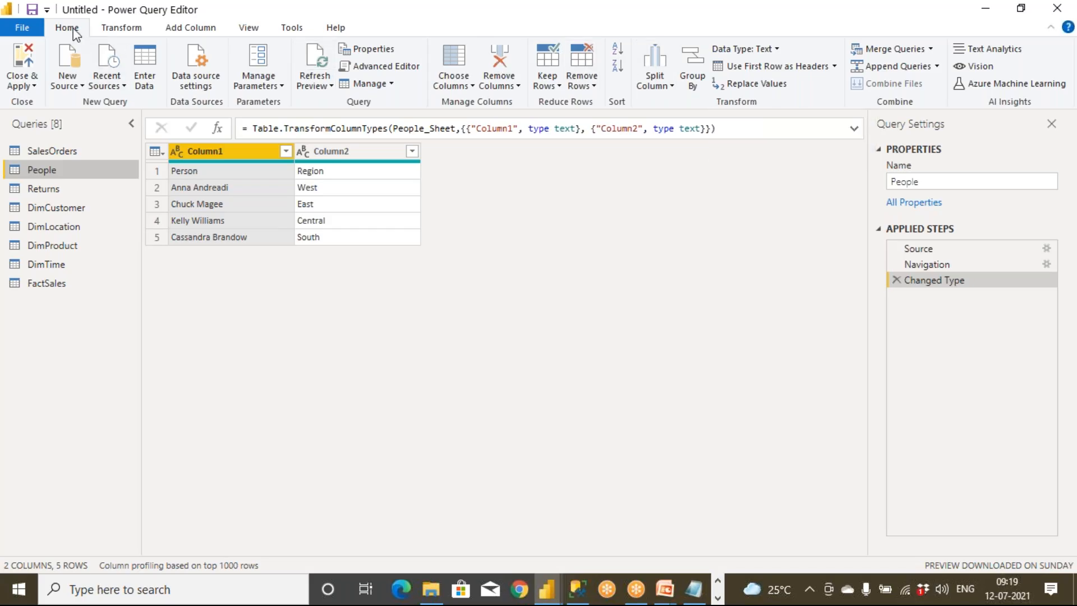
click(756, 68)
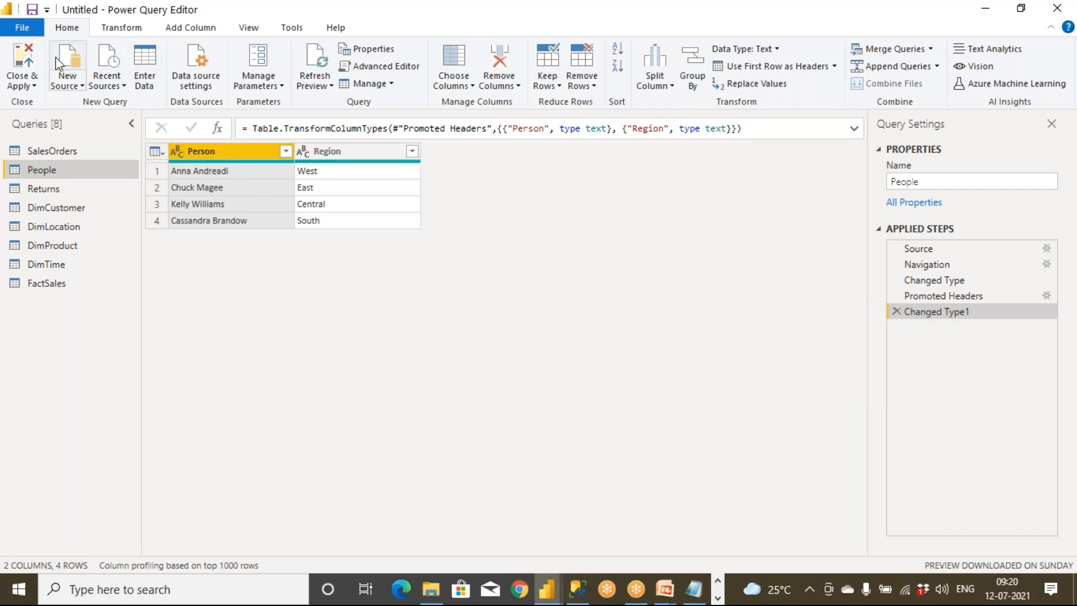
Step: Close the Power Query Editor, applying the header changes, and collapse the People and Returns tables in the field list
click(26, 59)
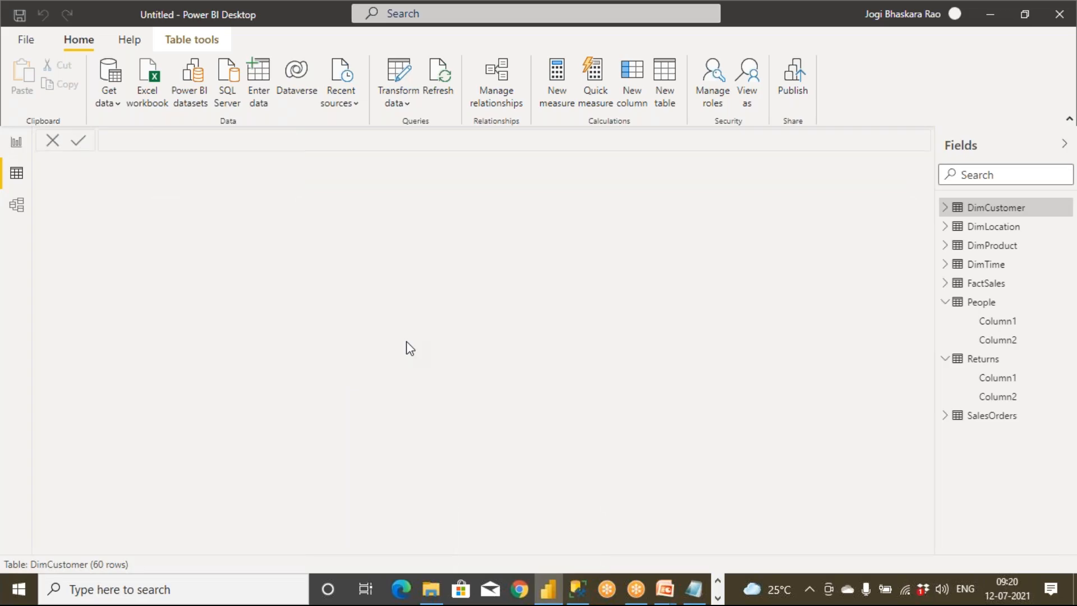
click(946, 303)
click(947, 322)
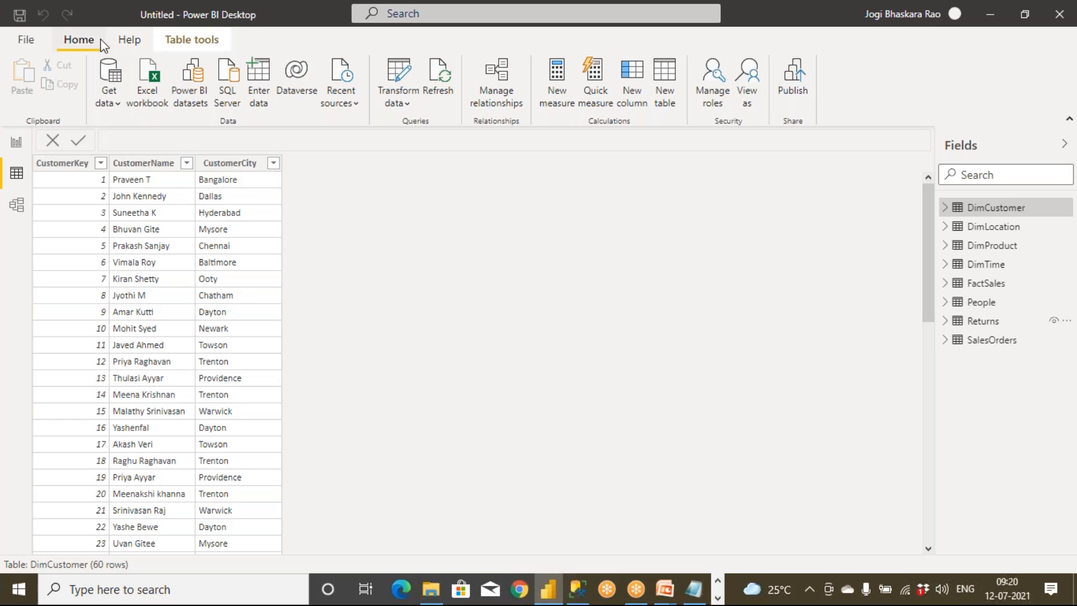
Step: Reopen the Power Query Editor and examine the full M code of the SalesOrders query in the Advanced Editor
click(402, 104)
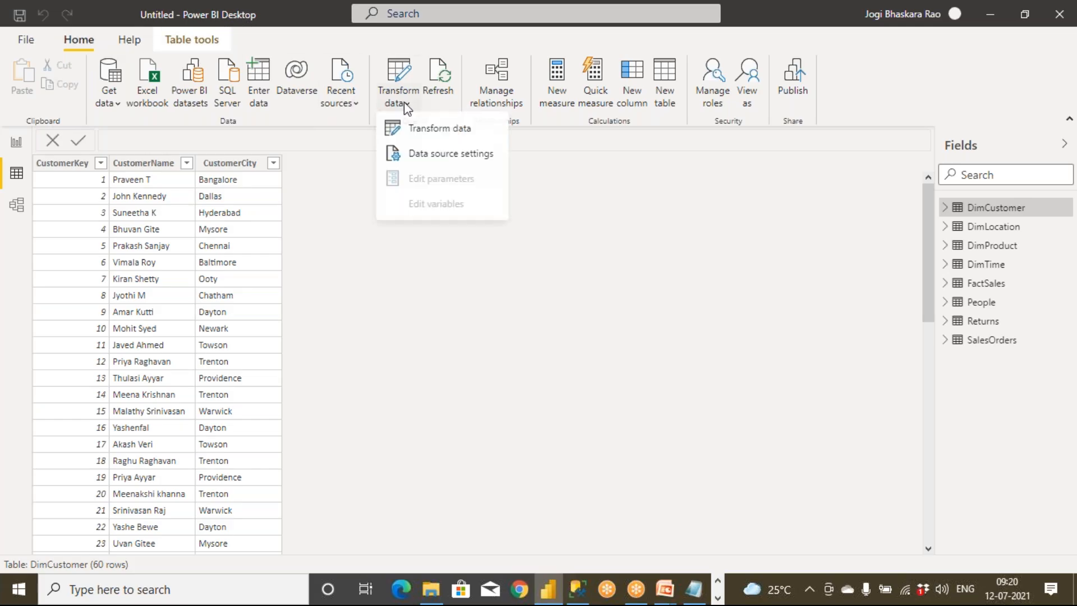
click(418, 130)
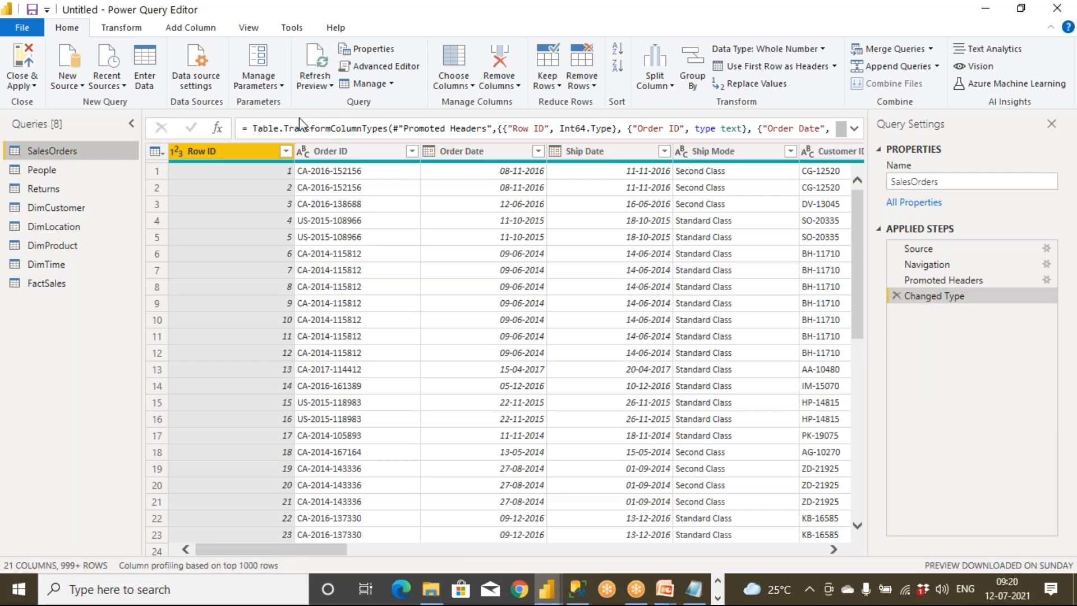
click(245, 33)
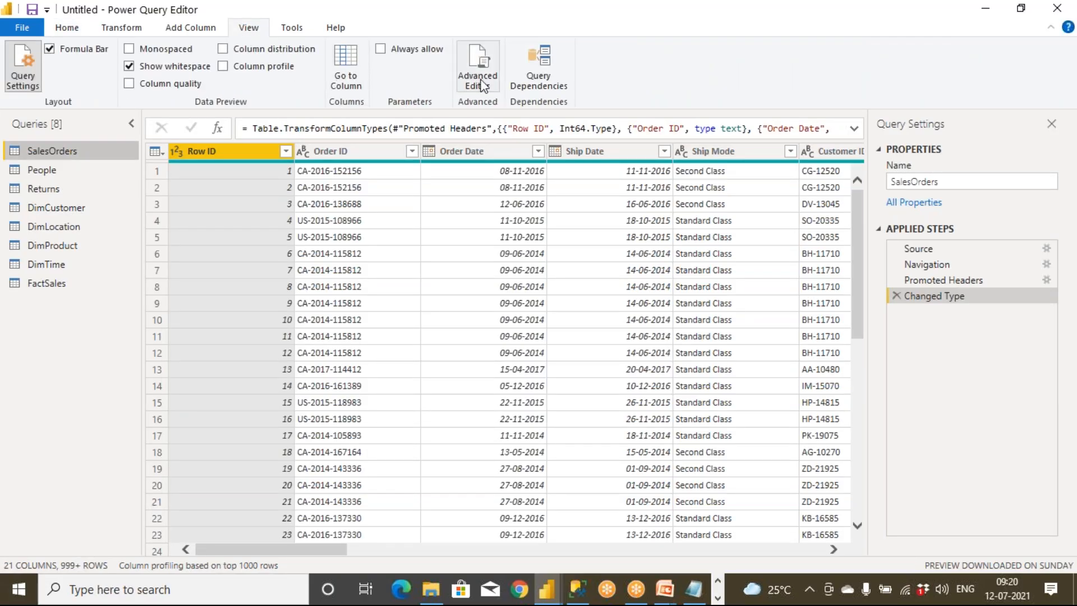
click(477, 63)
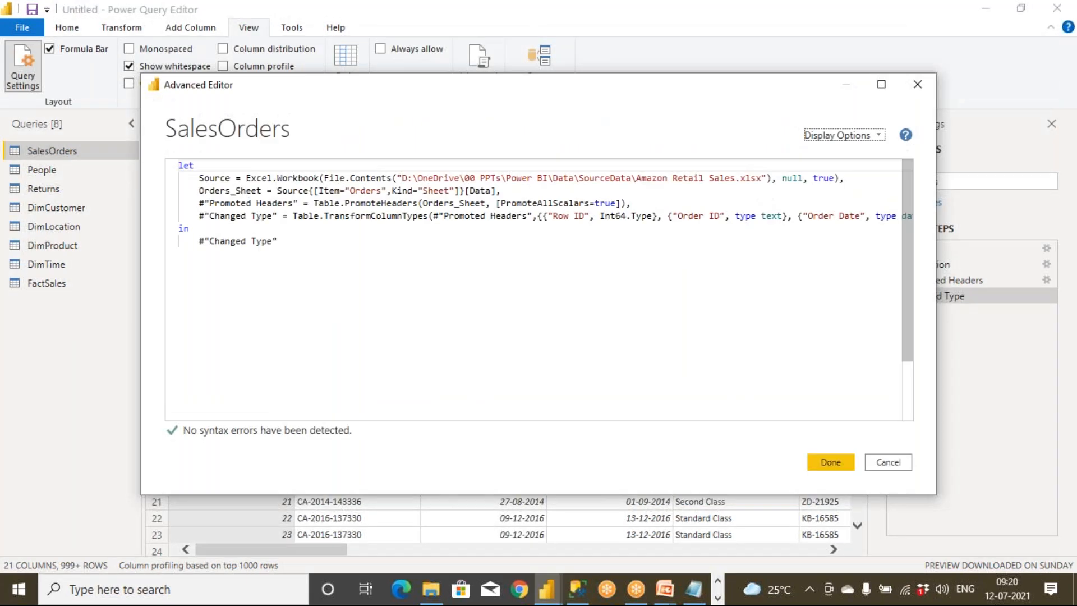
drag(323, 241, 179, 165)
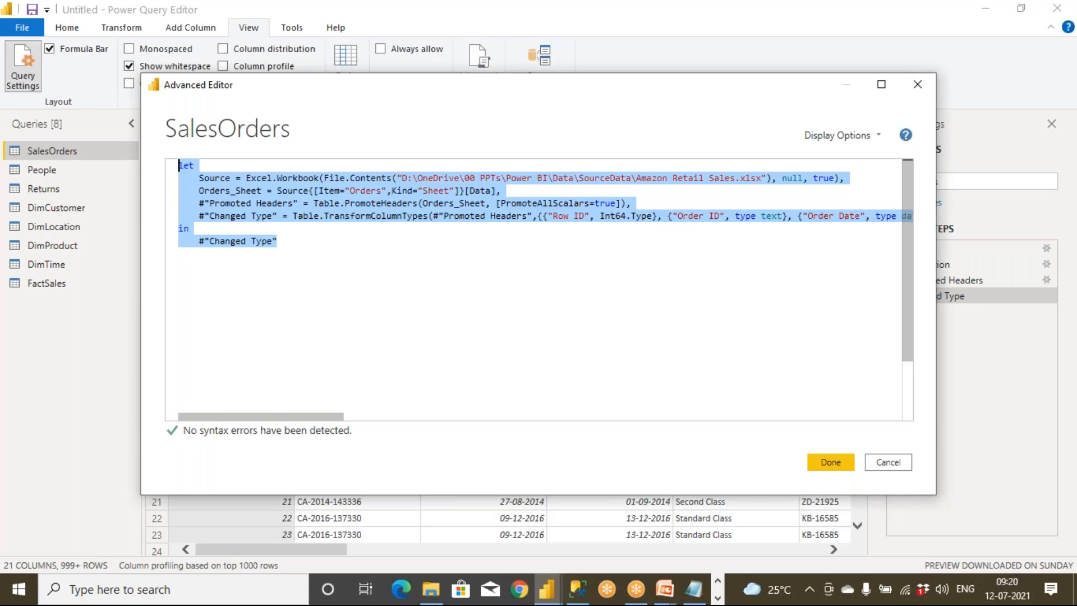
click(892, 466)
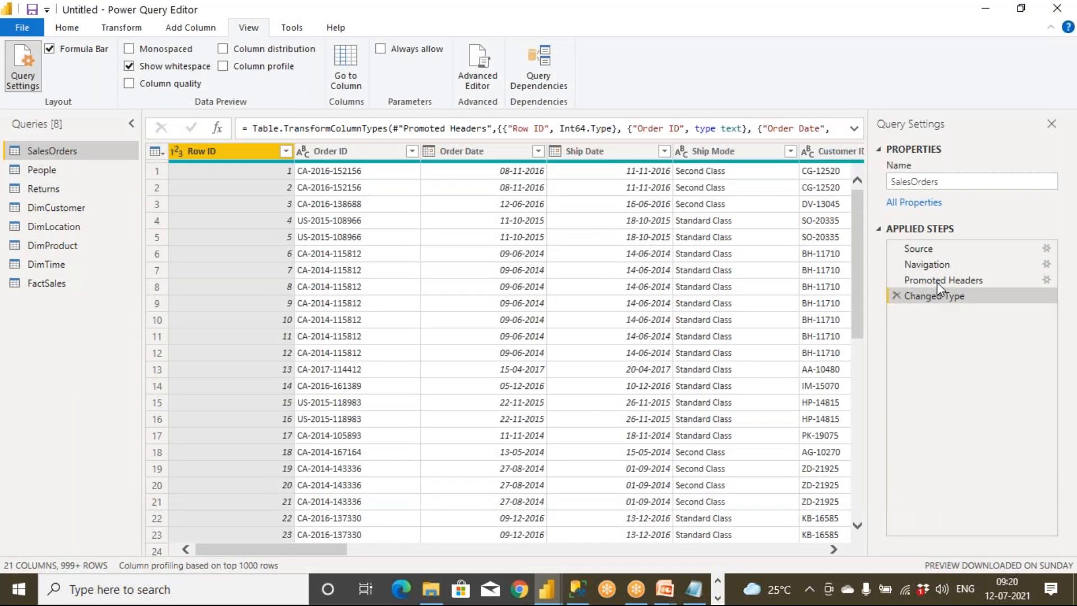
Step: Examine the M code of the People query in the Advanced Editor and leave it without changes
click(41, 169)
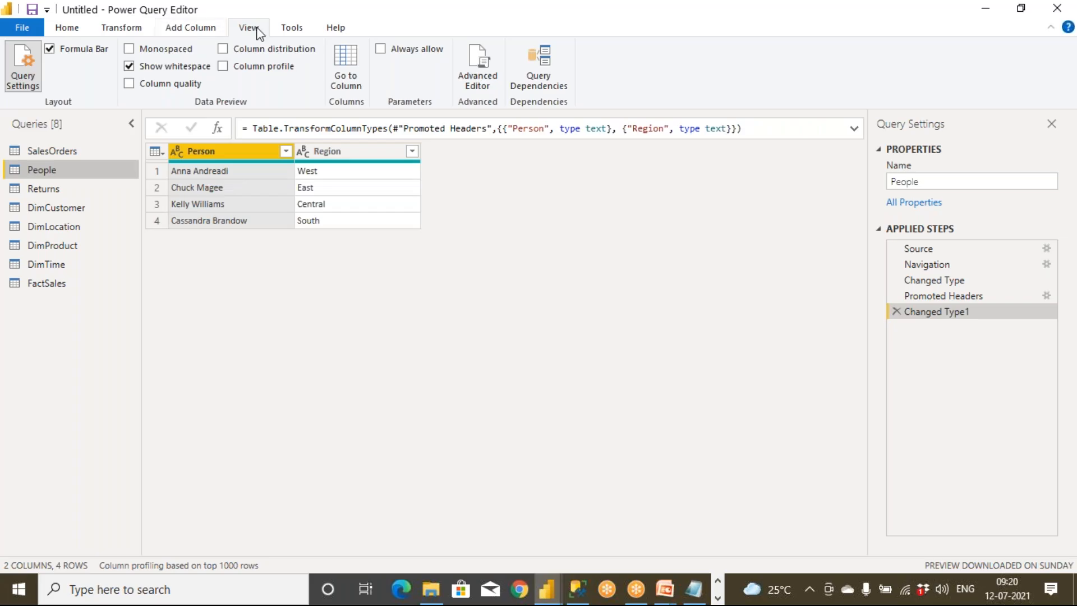
click(477, 67)
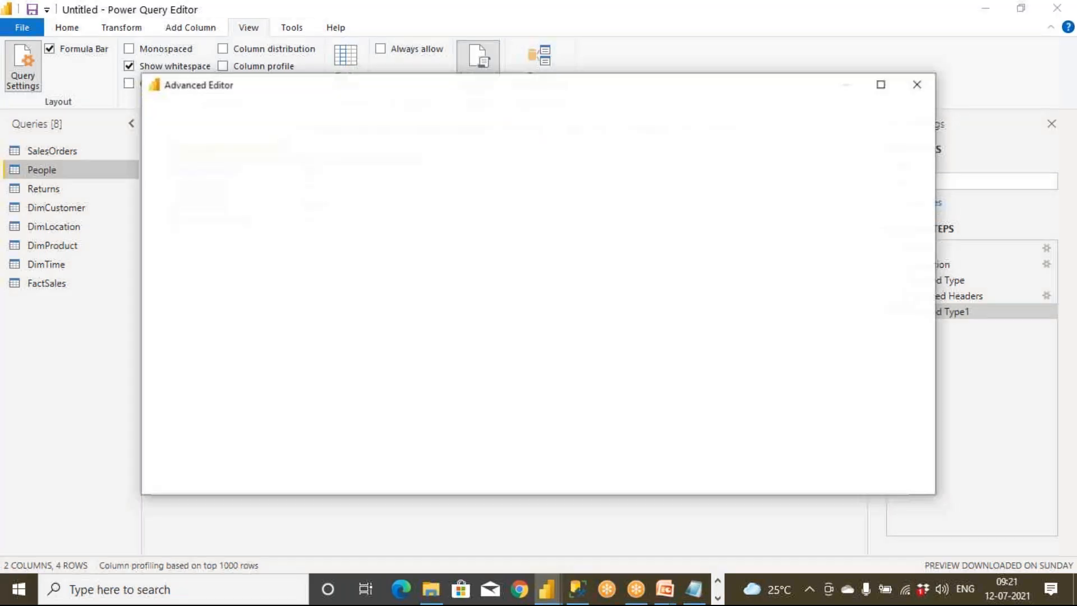
drag(308, 257, 147, 156)
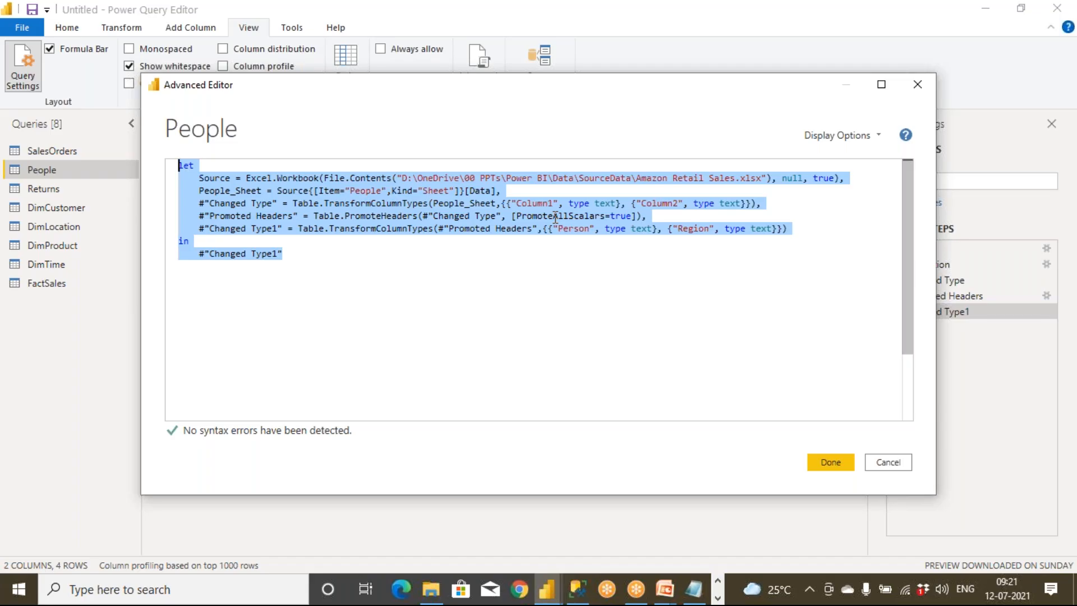
click(573, 304)
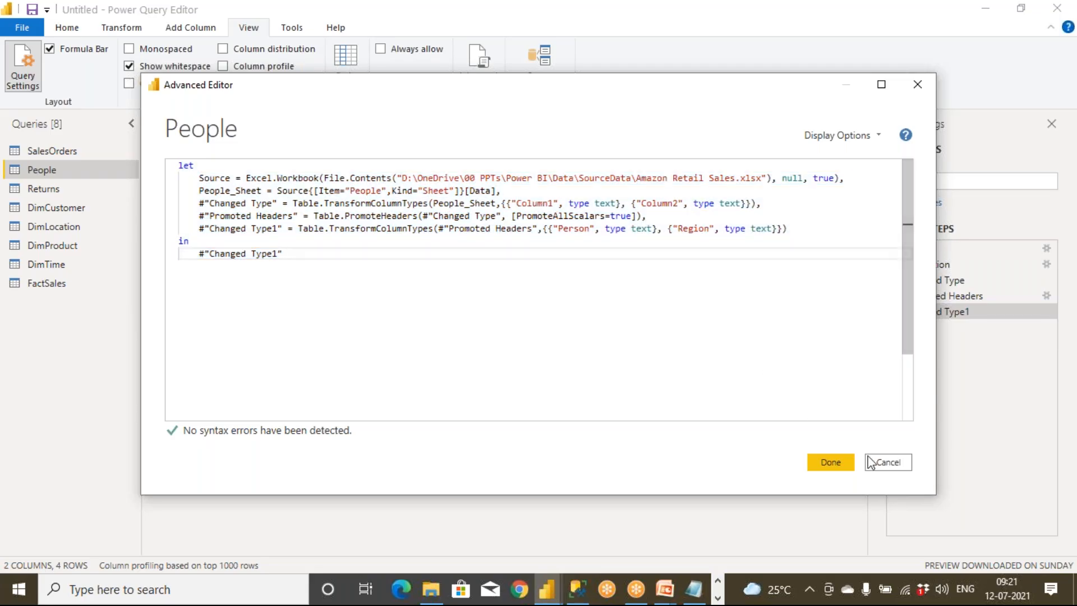
click(886, 463)
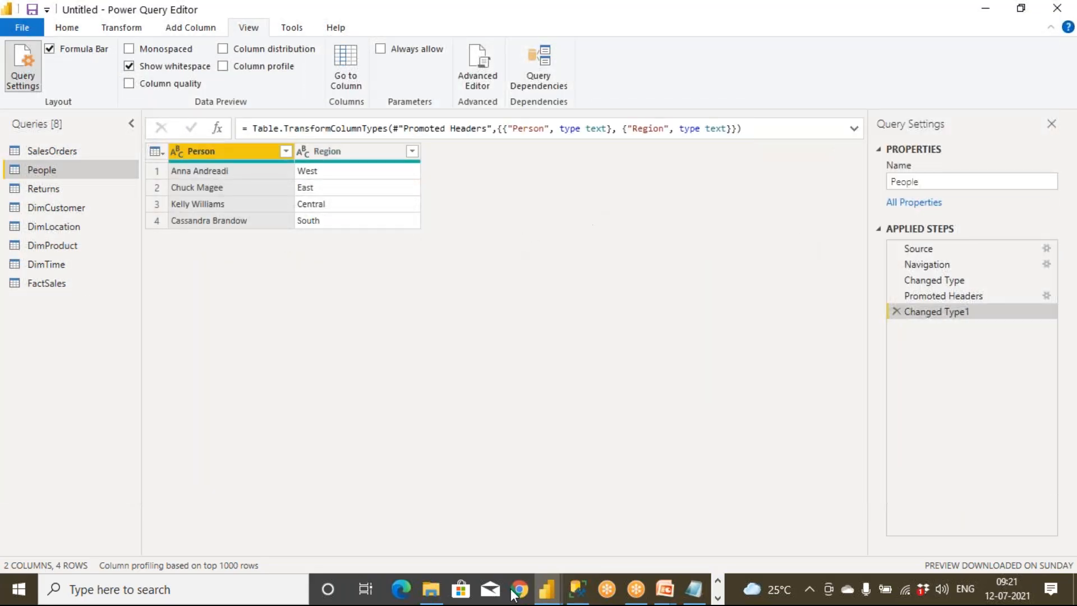
Step: Compare the Home and View commands of the Power Query Editor, and close it, applying the queries to the model
click(68, 27)
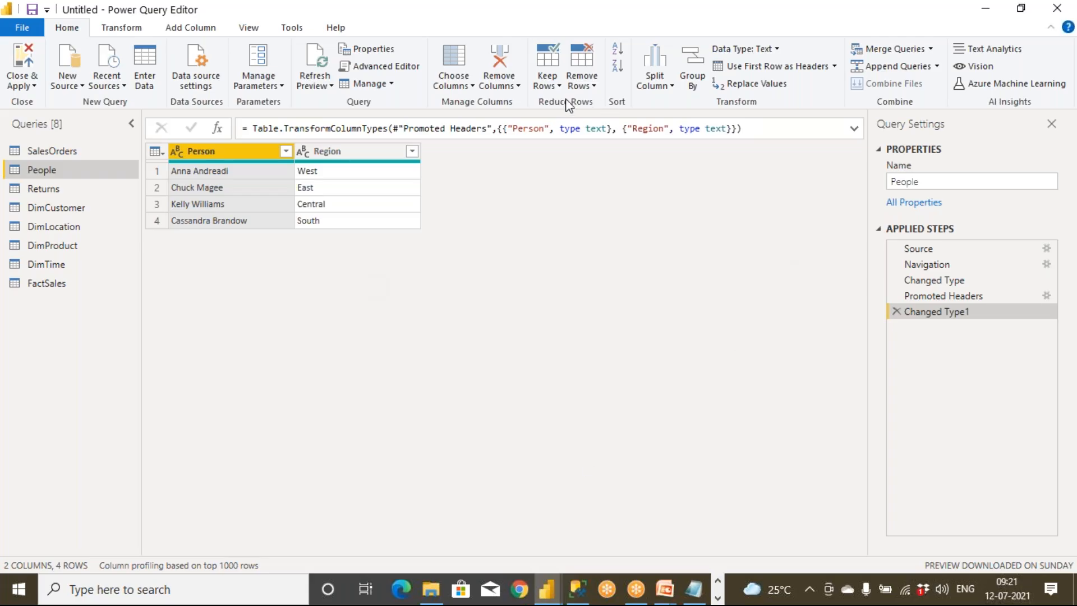
click(251, 31)
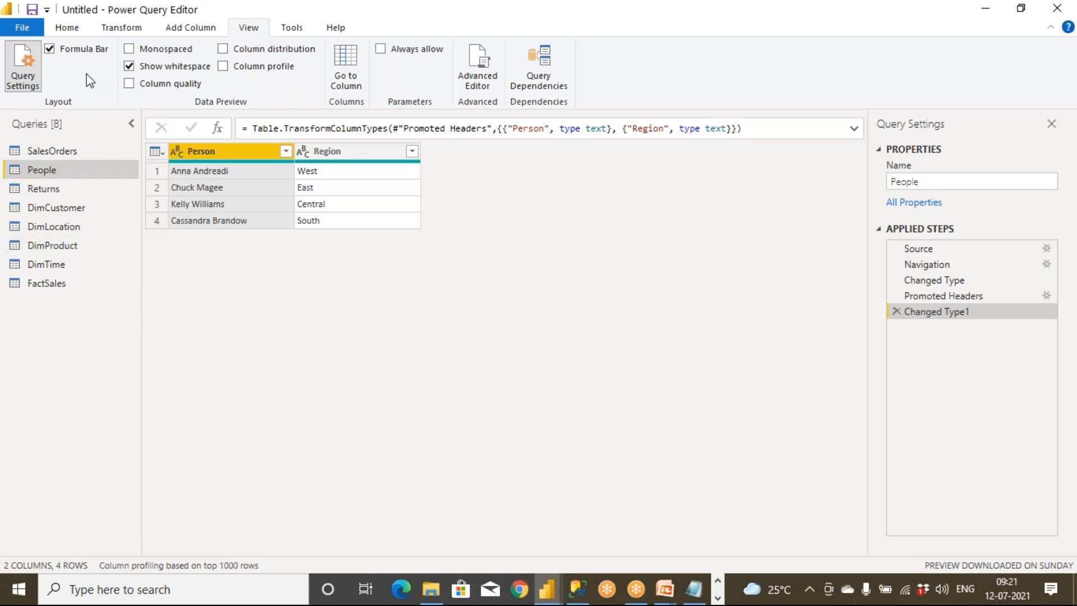
click(67, 29)
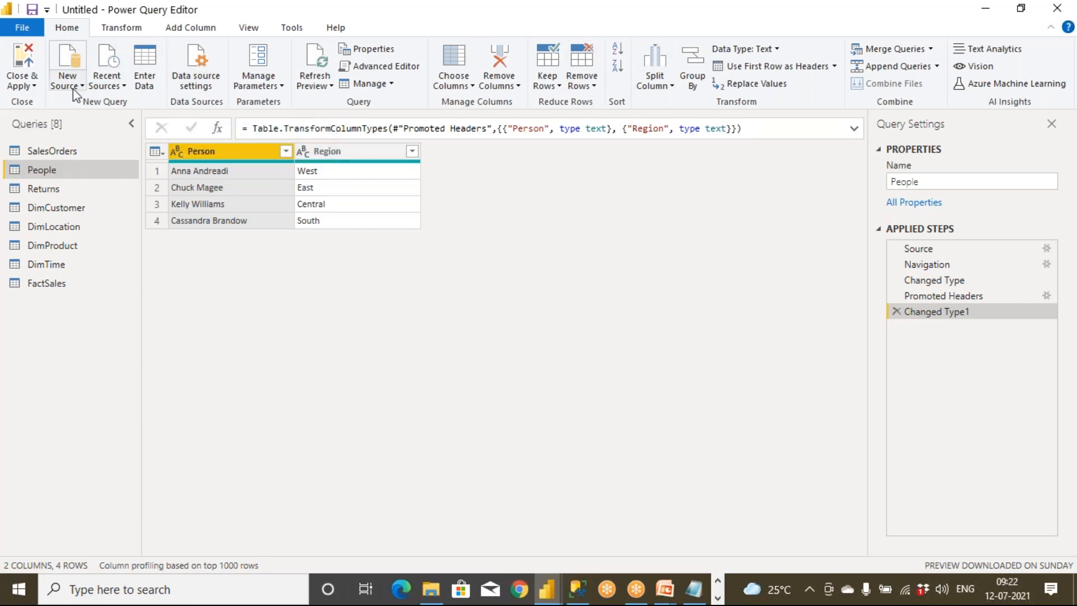
click(23, 81)
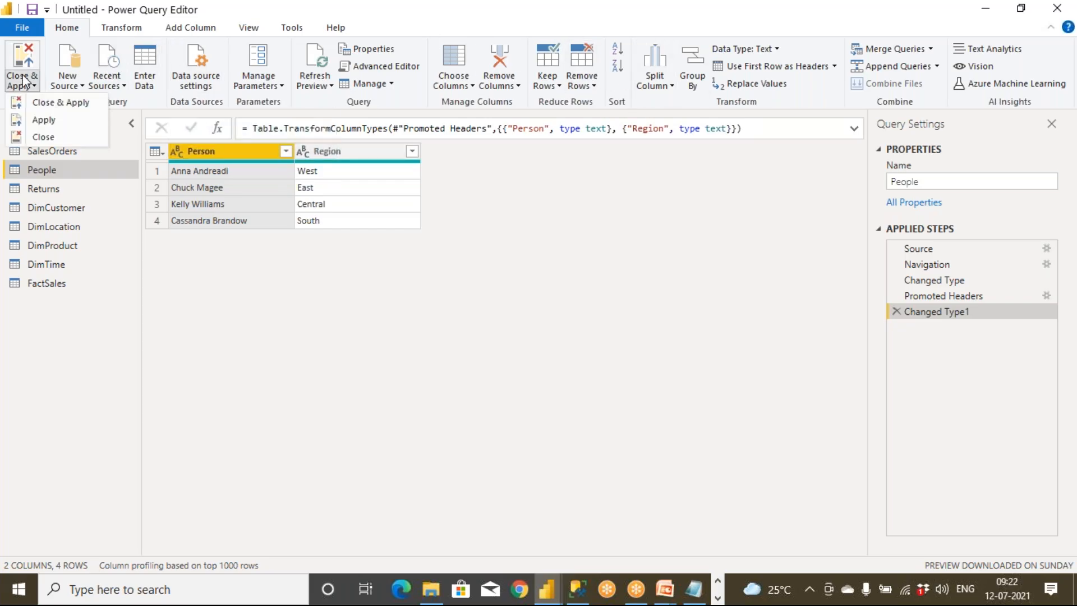
click(41, 105)
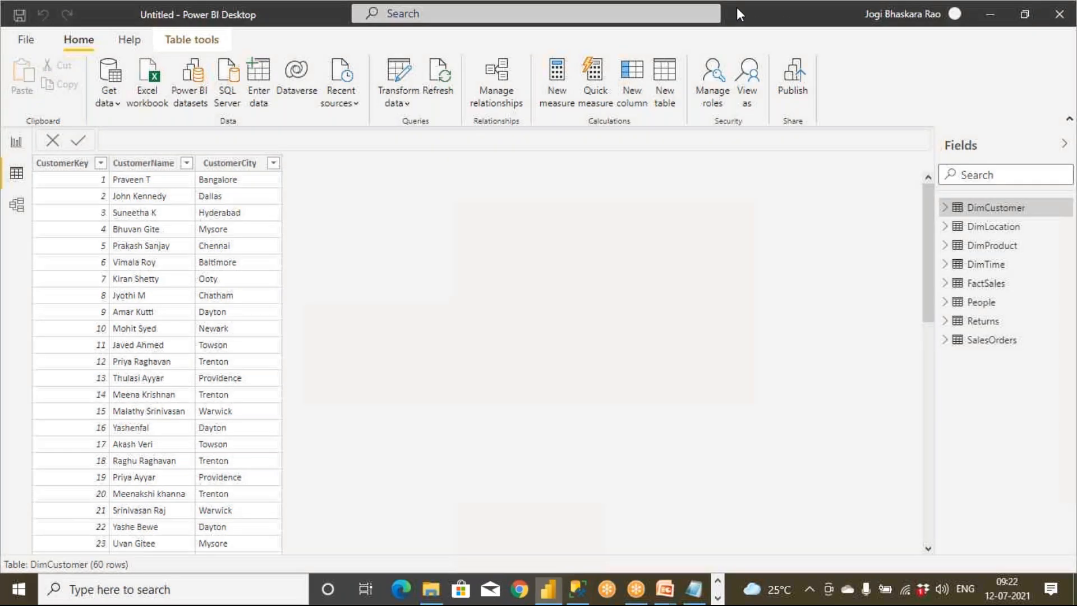
Step: Annotate in red pen: circle the data and model views, labelled DM and ENHANCE, and the report view, labelled VISUALIZE
mouse_move(48, 159)
mouse_down()
mouse_move(14, 168)
mouse_move(44, 236)
mouse_move(59, 185)
mouse_move(47, 196)
mouse_move(191, 339)
mouse_up()
mouse_move(210, 304)
mouse_down()
mouse_move(223, 352)
mouse_move(253, 314)
mouse_move(227, 343)
mouse_up()
drag(262, 308, 321, 323)
drag(45, 235, 145, 393)
mouse_move(222, 365)
mouse_down()
mouse_move(185, 427)
mouse_move(242, 405)
mouse_move(255, 418)
mouse_up()
mouse_move(253, 376)
mouse_down()
mouse_move(293, 409)
mouse_move(338, 383)
mouse_move(370, 414)
mouse_up()
mouse_move(419, 399)
mouse_down()
mouse_move(396, 408)
mouse_move(422, 415)
mouse_up()
mouse_move(436, 387)
mouse_down()
mouse_move(440, 374)
mouse_move(443, 384)
mouse_up()
mouse_move(39, 120)
mouse_down()
mouse_move(6, 132)
mouse_move(22, 112)
mouse_move(247, 202)
mouse_move(308, 175)
mouse_move(371, 214)
mouse_move(435, 168)
mouse_move(438, 185)
mouse_move(486, 195)
mouse_move(483, 181)
mouse_up()
Step: Circle the Publish command in red pen and link it to a circled number 3
mouse_move(833, 46)
mouse_down()
mouse_move(843, 112)
mouse_move(816, 40)
mouse_up()
drag(801, 165, 797, 211)
mouse_move(803, 143)
mouse_down()
mouse_move(802, 244)
mouse_move(820, 125)
mouse_up()
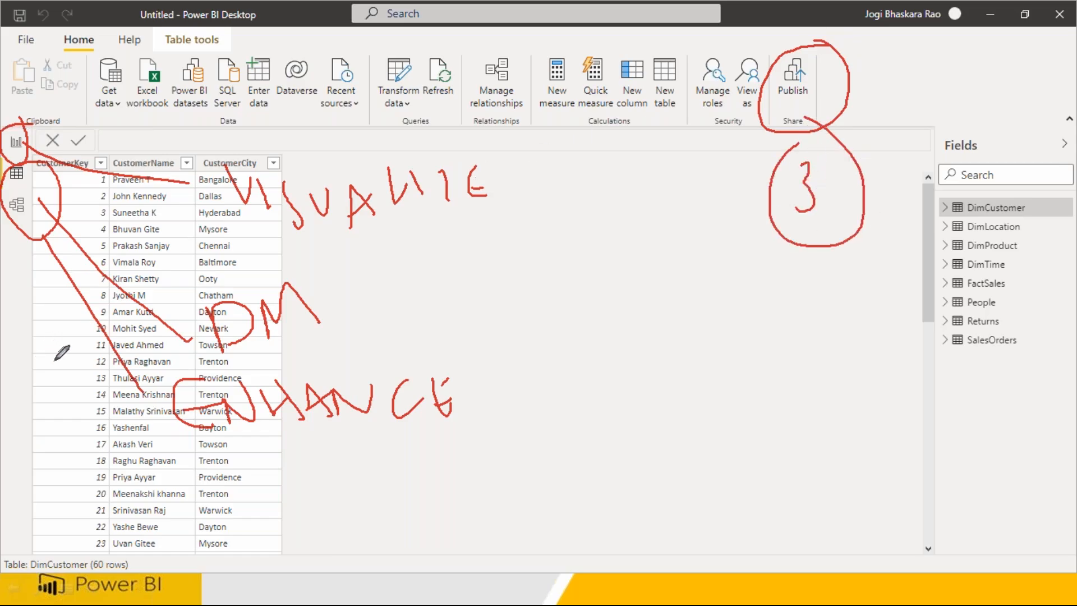
Step: Number the workflow stages in red pen: PQ as 1, ENHANCE as 2, VISUALIZE as 3, and Publish as 4
mouse_move(381, 487)
mouse_down()
mouse_move(392, 544)
mouse_move(372, 500)
mouse_move(424, 520)
mouse_move(418, 537)
mouse_up()
drag(319, 503, 310, 543)
mouse_move(84, 359)
mouse_down()
mouse_move(129, 414)
mouse_move(112, 448)
mouse_up()
mouse_move(168, 187)
mouse_down()
mouse_move(191, 193)
mouse_move(180, 235)
mouse_move(191, 280)
mouse_up()
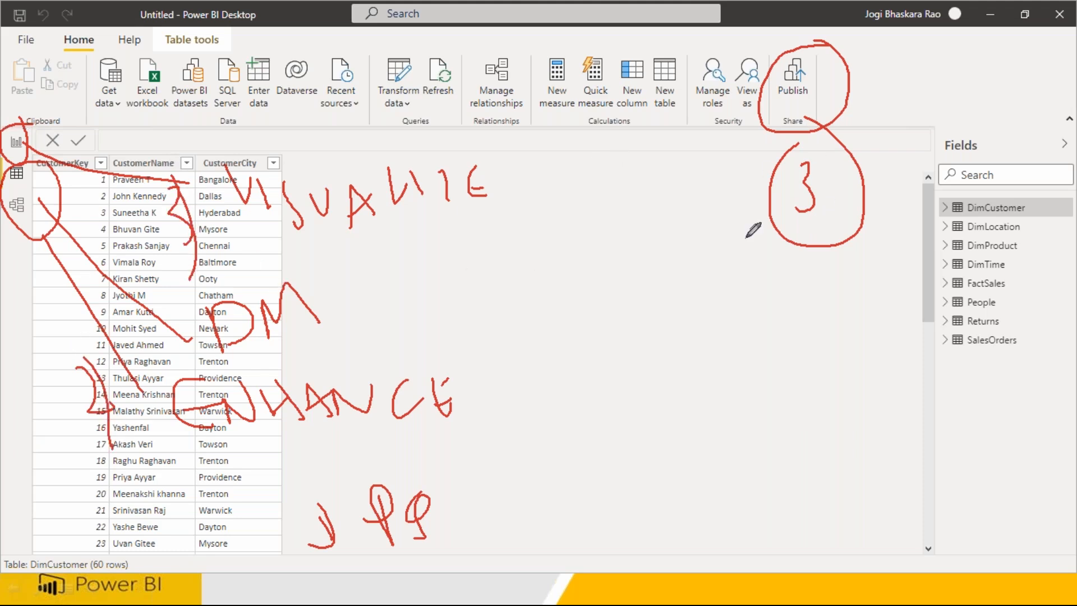
mouse_move(809, 164)
mouse_down()
mouse_move(841, 214)
mouse_move(836, 258)
mouse_up()
Step: Sketch two long boxes below the Publish number, write the letter A beside them, and draw an arrow up to the number
mouse_move(699, 331)
mouse_down()
mouse_move(724, 392)
mouse_move(898, 301)
mouse_move(702, 399)
mouse_move(695, 460)
mouse_move(1007, 421)
mouse_move(744, 440)
mouse_up()
mouse_move(610, 384)
mouse_down()
mouse_move(625, 387)
mouse_move(634, 467)
mouse_move(612, 476)
mouse_up()
drag(617, 452, 651, 467)
mouse_move(641, 377)
mouse_down()
mouse_move(752, 174)
mouse_move(764, 173)
mouse_move(772, 198)
mouse_up()
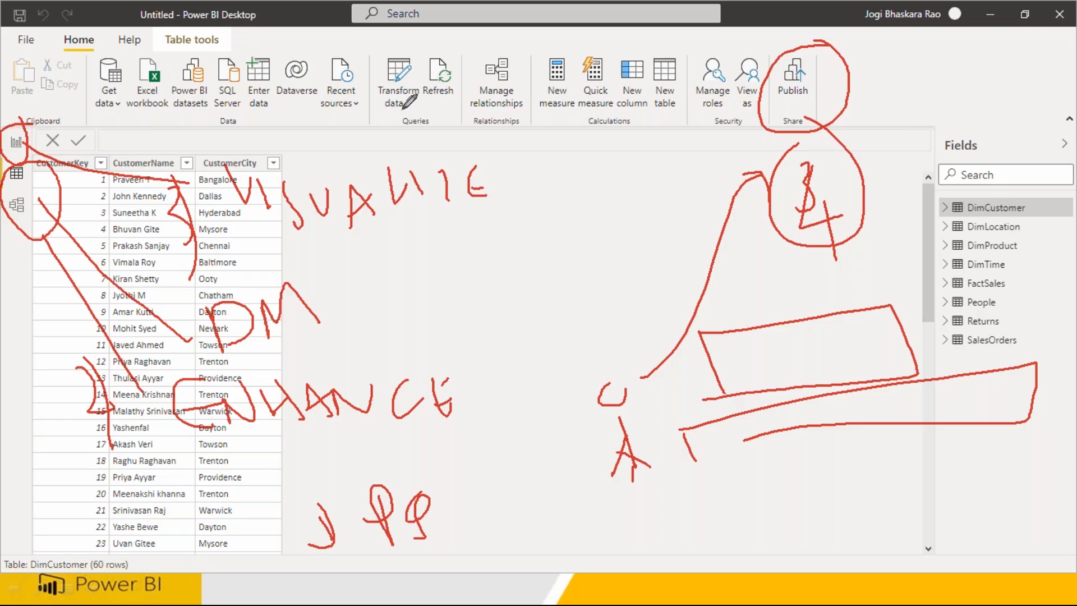
Step: Circle Transform data in red pen and reopen the Power Query Editor
mouse_move(397, 61)
mouse_down()
mouse_move(420, 110)
mouse_move(391, 56)
mouse_up()
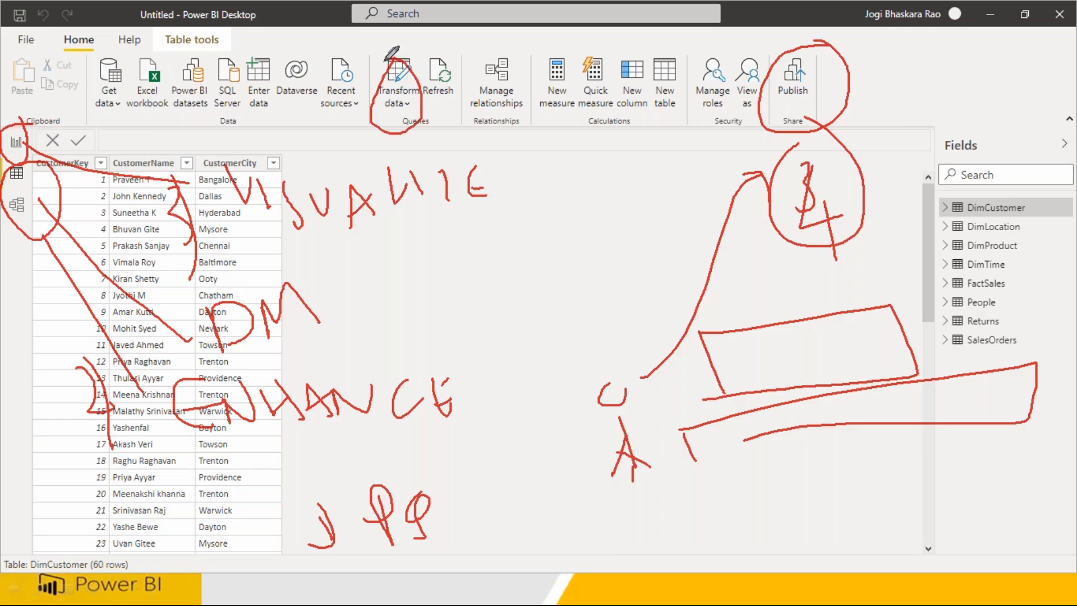
click(407, 109)
click(428, 134)
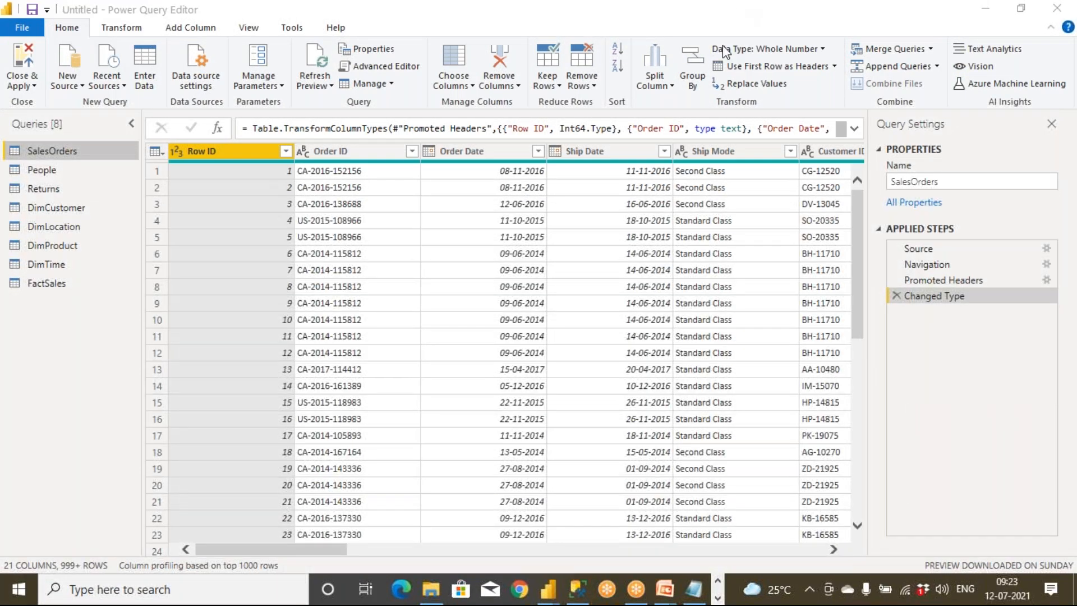
Step: Circle Transform, Add Column and View in red pen, outline the transformation commands, and mark them T with the label UI
mouse_move(81, 34)
mouse_down()
mouse_move(140, 45)
mouse_move(90, 15)
mouse_move(157, 35)
mouse_move(212, 23)
mouse_move(220, 33)
mouse_move(259, 30)
mouse_move(221, 24)
mouse_up()
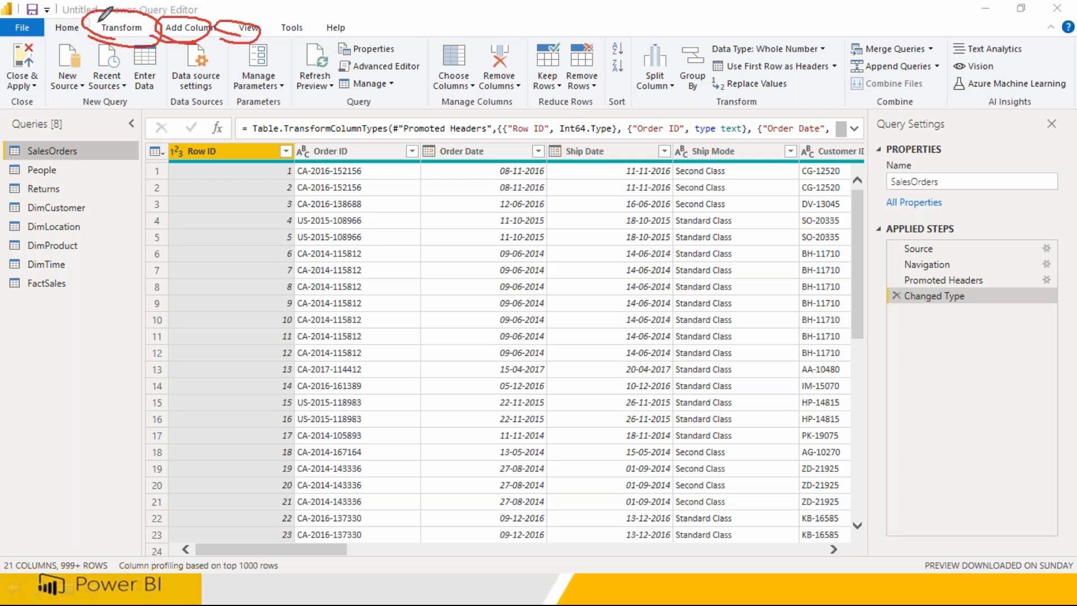
mouse_move(176, 53)
mouse_down()
mouse_move(196, 115)
mouse_move(614, 113)
mouse_move(939, 85)
mouse_move(911, 42)
mouse_move(185, 49)
mouse_move(176, 67)
mouse_move(207, 188)
mouse_up()
mouse_move(219, 283)
mouse_down()
mouse_move(214, 224)
mouse_move(237, 213)
mouse_up()
drag(196, 247, 230, 218)
mouse_move(236, 270)
mouse_down()
mouse_move(308, 253)
mouse_move(365, 213)
mouse_move(418, 251)
mouse_up()
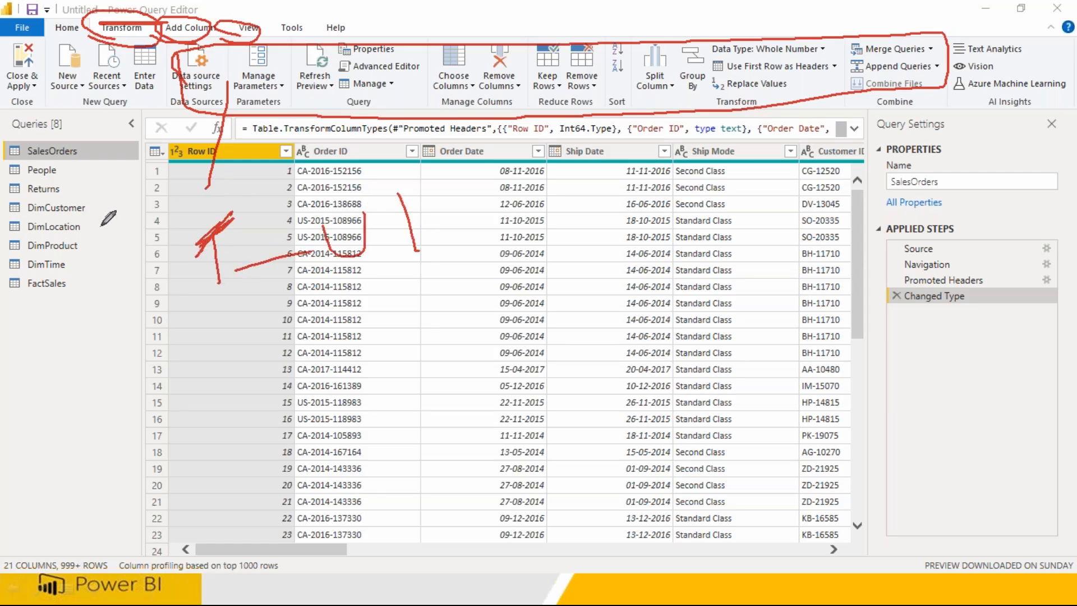
Step: Circle New Source in red pen, link it to a circled E, and circle the T mark
mouse_move(81, 34)
mouse_down()
mouse_move(78, 109)
mouse_move(73, 88)
mouse_move(84, 308)
mouse_up()
drag(53, 268, 69, 259)
drag(49, 288, 62, 284)
mouse_move(42, 243)
mouse_down()
mouse_move(10, 303)
mouse_move(122, 263)
mouse_up()
mouse_move(229, 208)
mouse_down()
mouse_move(178, 266)
mouse_move(230, 209)
mouse_up()
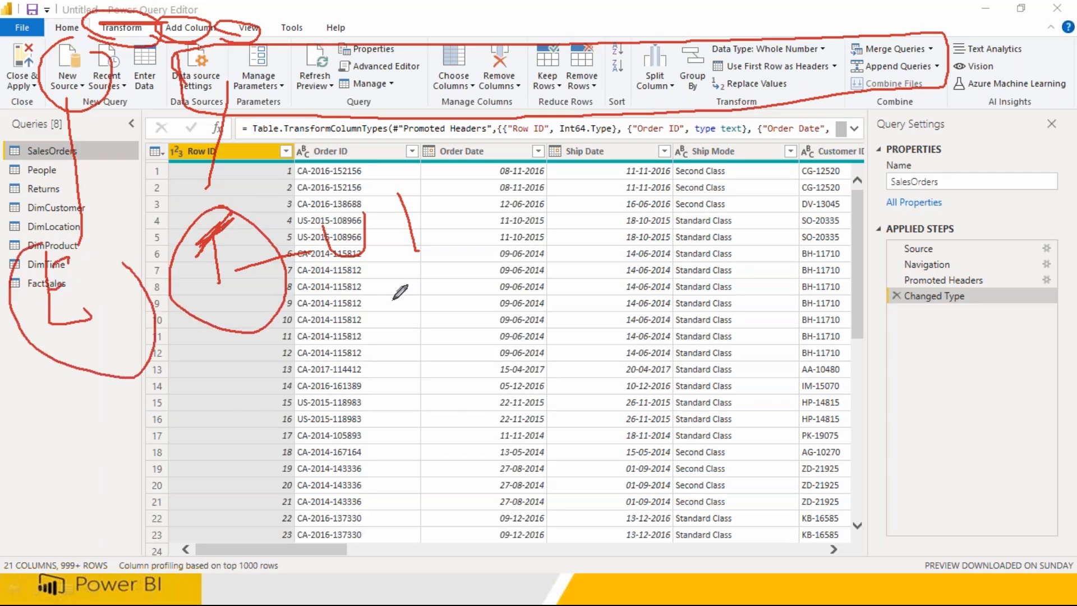
Step: Draw a red line from Close & Apply to a circled L, and point an arrow from it to the letters PP
drag(22, 61, 264, 451)
drag(350, 432, 391, 452)
mouse_move(367, 386)
mouse_down()
mouse_move(450, 493)
mouse_move(384, 395)
mouse_up()
mouse_move(409, 455)
mouse_down()
mouse_move(522, 447)
mouse_move(542, 473)
mouse_up()
mouse_move(571, 417)
mouse_down()
mouse_move(587, 395)
mouse_move(623, 482)
mouse_move(612, 428)
mouse_up()
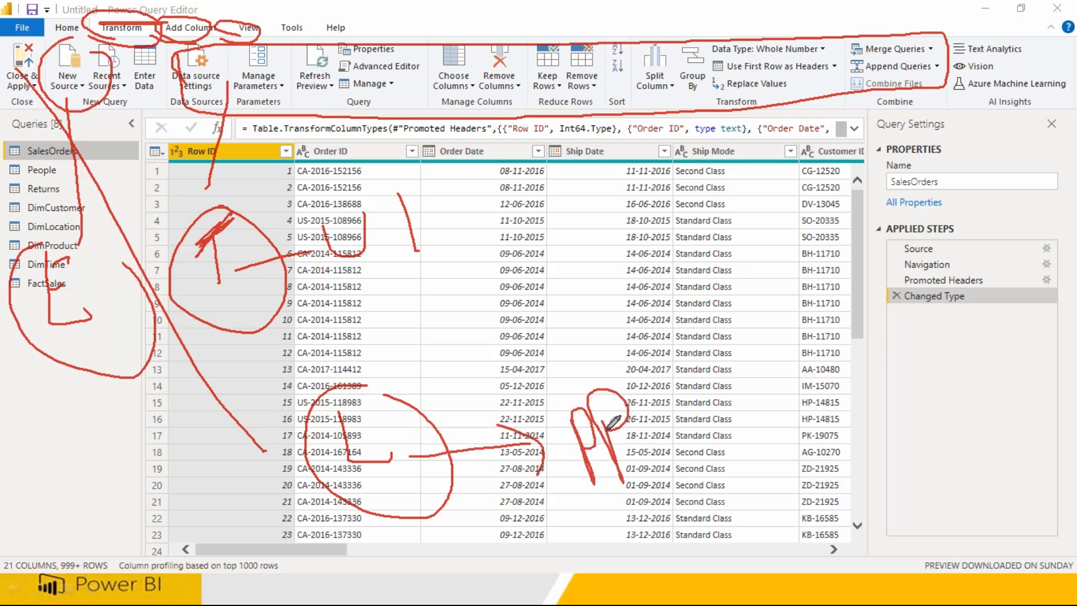
Step: Write DB in brackets above the PP mark and link PP to the letters DM in red pen
mouse_move(578, 310)
mouse_down()
mouse_move(585, 361)
mouse_move(621, 357)
mouse_up()
mouse_move(635, 321)
mouse_down()
mouse_move(650, 345)
mouse_move(672, 299)
mouse_move(689, 352)
mouse_up()
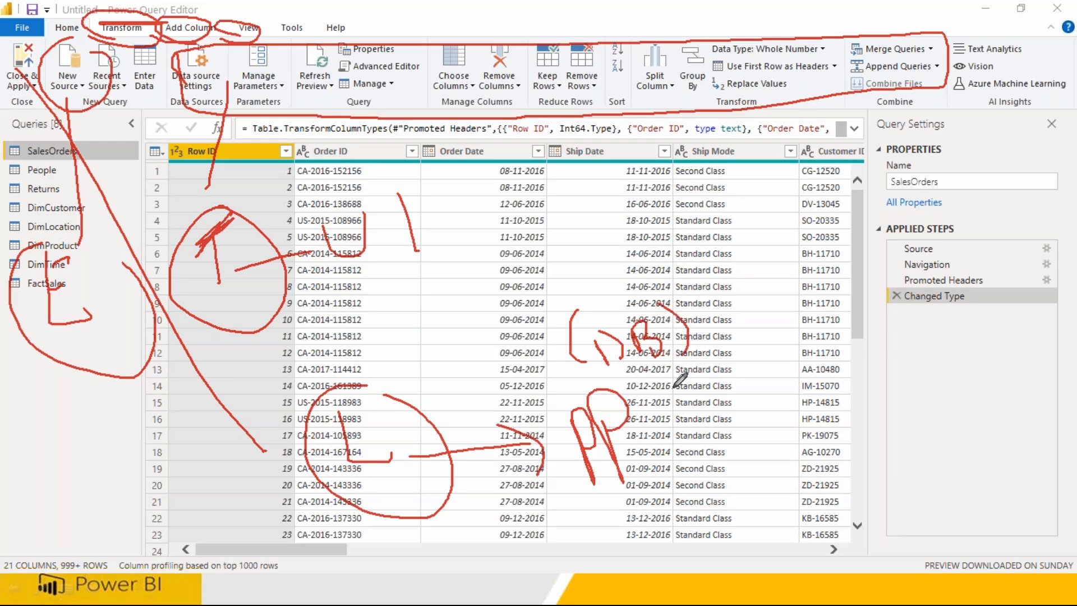
mouse_move(645, 451)
mouse_down()
mouse_move(717, 439)
mouse_move(721, 424)
mouse_move(745, 441)
mouse_up()
Step: Draw a red arrow from PP to the letters PV, and link PV to a circled S
mouse_move(665, 403)
mouse_down()
mouse_move(852, 382)
mouse_move(853, 403)
mouse_up()
mouse_move(885, 361)
mouse_down()
mouse_move(891, 353)
mouse_move(897, 387)
mouse_up()
mouse_move(929, 354)
mouse_down()
mouse_move(953, 374)
mouse_move(957, 337)
mouse_move(1026, 354)
mouse_move(1026, 373)
mouse_up()
mouse_move(1046, 319)
mouse_down()
mouse_move(1004, 381)
mouse_move(1014, 318)
mouse_up()
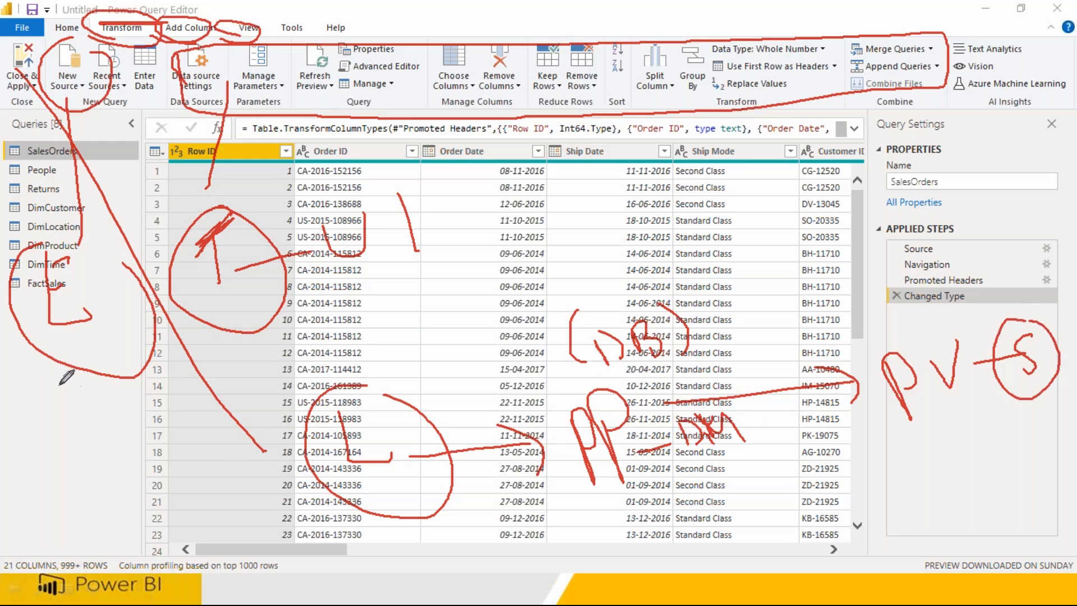
Step: Outline the E, T and L marks together in red pen and label the group PQ
mouse_move(8, 251)
mouse_down()
mouse_move(221, 183)
mouse_move(492, 466)
mouse_move(103, 514)
mouse_move(10, 280)
mouse_up()
drag(296, 375, 377, 334)
mouse_move(427, 310)
mouse_down()
mouse_move(411, 324)
mouse_move(439, 327)
mouse_move(432, 346)
mouse_up()
drag(384, 298, 397, 332)
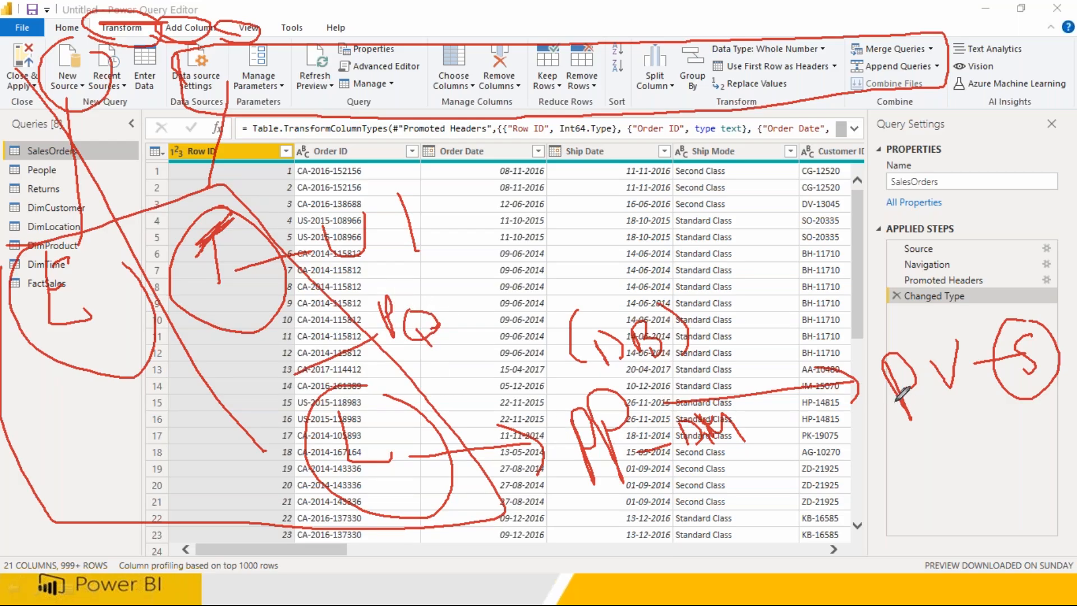
Step: Link PQ and PP each to the number 10, link PV to a third number, and draw a loop around all three numbers
drag(435, 311, 484, 266)
mouse_move(508, 227)
mouse_down()
mouse_move(515, 264)
mouse_move(530, 226)
mouse_up()
drag(617, 385, 663, 264)
mouse_move(683, 190)
mouse_down()
mouse_move(692, 236)
mouse_move(709, 199)
mouse_up()
drag(918, 350, 893, 220)
drag(870, 179, 878, 199)
mouse_move(911, 179)
mouse_down()
mouse_move(387, 303)
mouse_move(858, 179)
mouse_move(975, 175)
mouse_up()
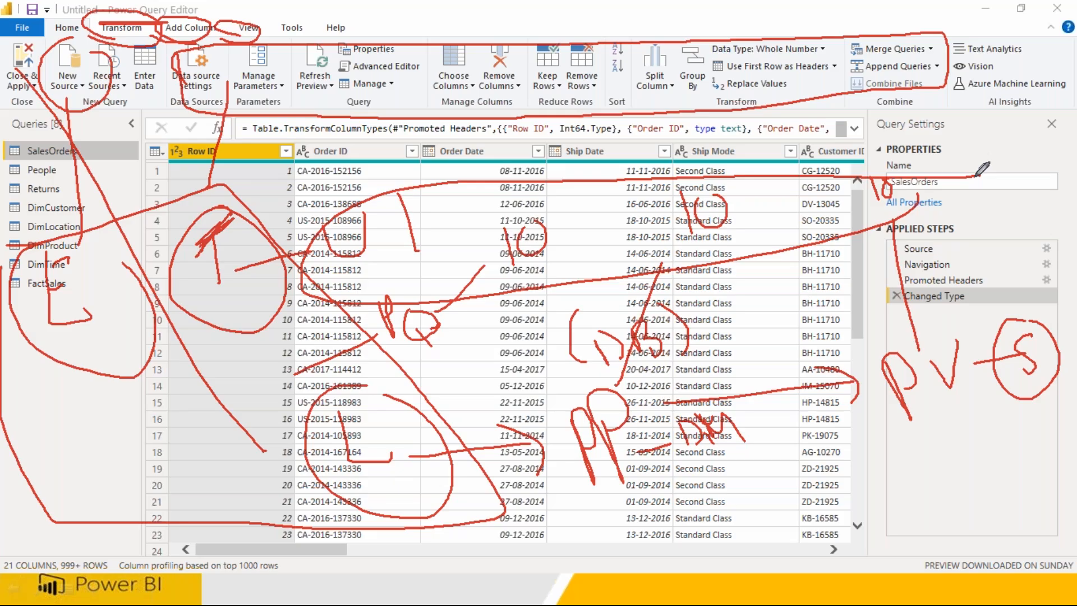
Step: Underline PP and write DAX beneath it, and link the outlined E, T and L group to the letter M
drag(588, 493, 671, 490)
mouse_move(615, 515)
mouse_down()
mouse_move(638, 536)
mouse_move(671, 505)
mouse_move(689, 522)
mouse_up()
mouse_move(694, 507)
mouse_down()
mouse_move(740, 529)
mouse_move(685, 545)
mouse_up()
drag(391, 408, 465, 341)
mouse_move(476, 359)
mouse_down()
mouse_move(514, 347)
mouse_move(516, 383)
mouse_up()
drag(547, 331, 511, 382)
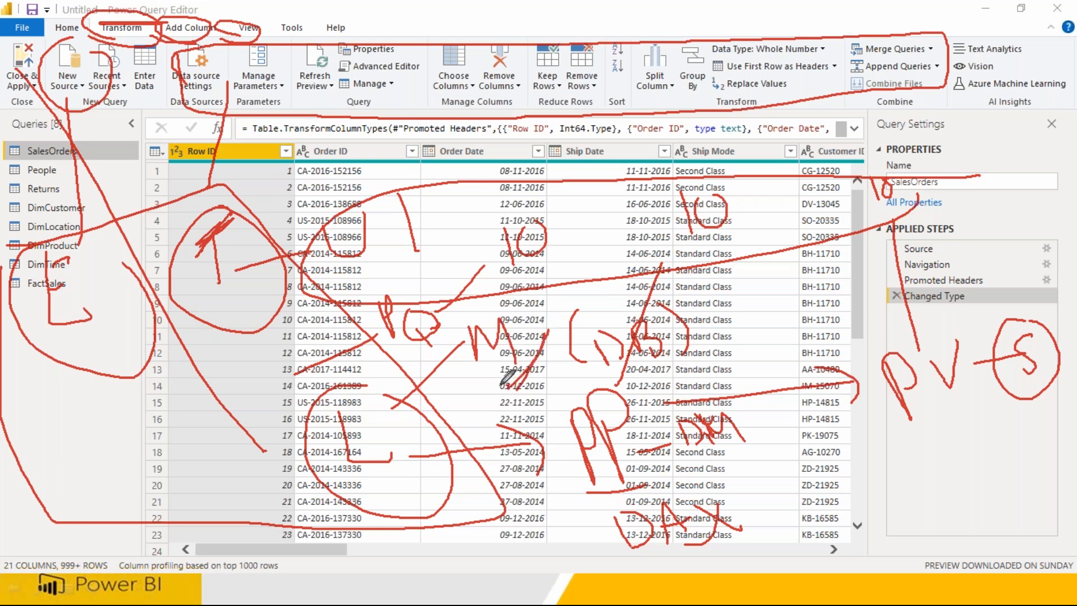
mouse_move(643, 564)
mouse_down()
mouse_move(710, 549)
mouse_move(651, 568)
mouse_up()
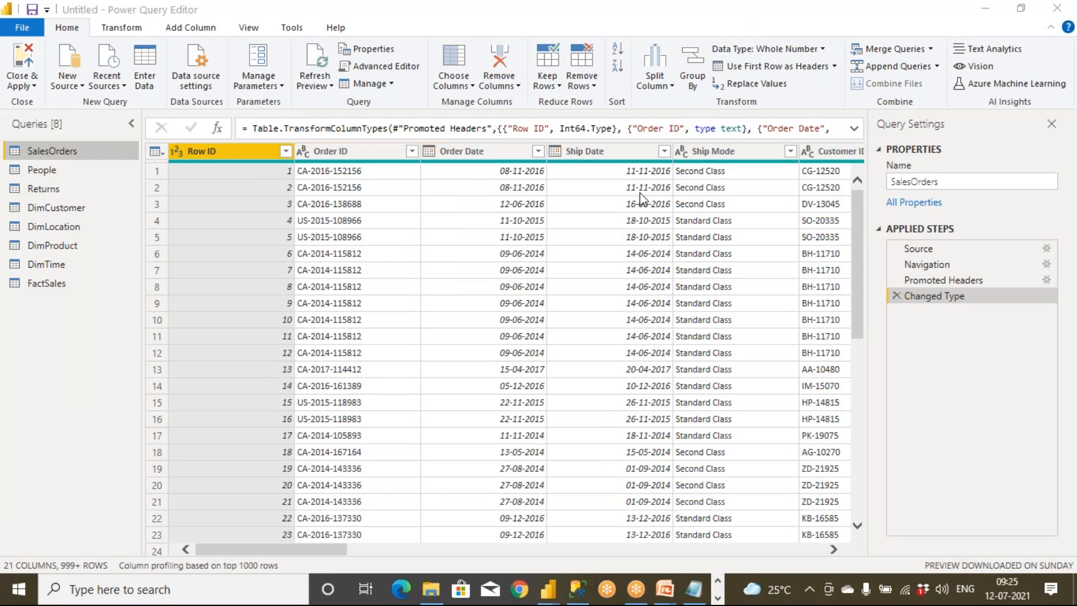
Step: Switch to SQL Server Management Studio and move the where Left(SaleDateKey, 4) line directly under the FactSales query, with blank lines after it
click(573, 599)
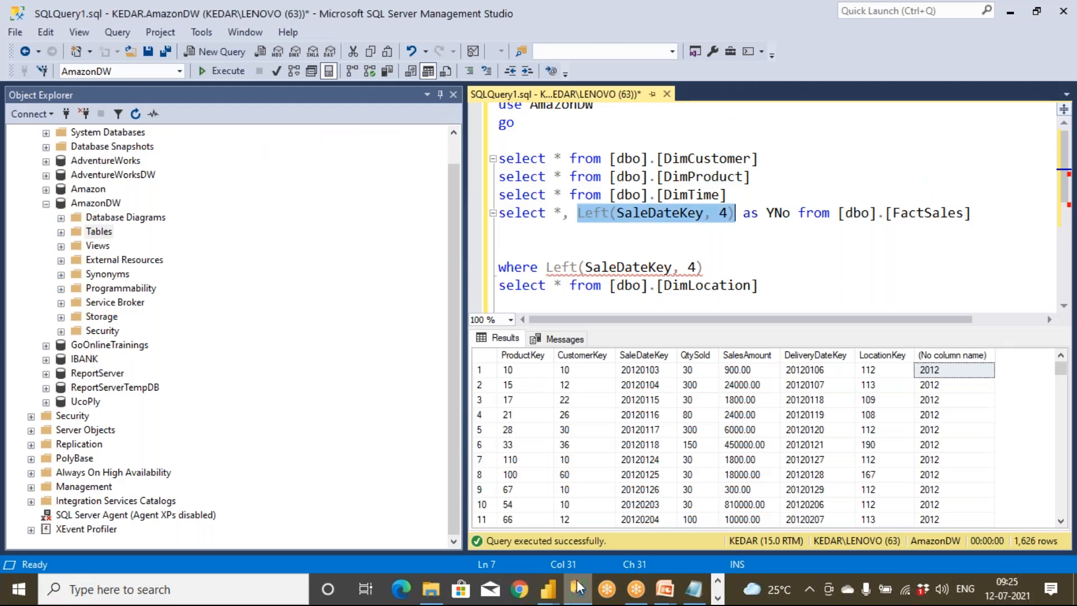
drag(711, 273, 499, 265)
click(506, 228)
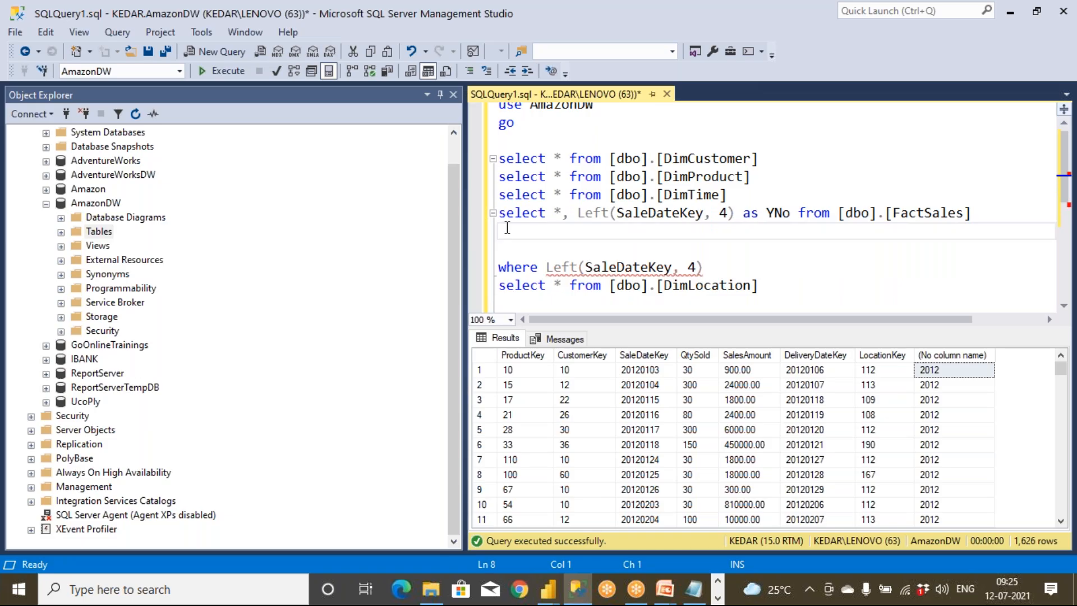
key(Delete)
key(Delete)
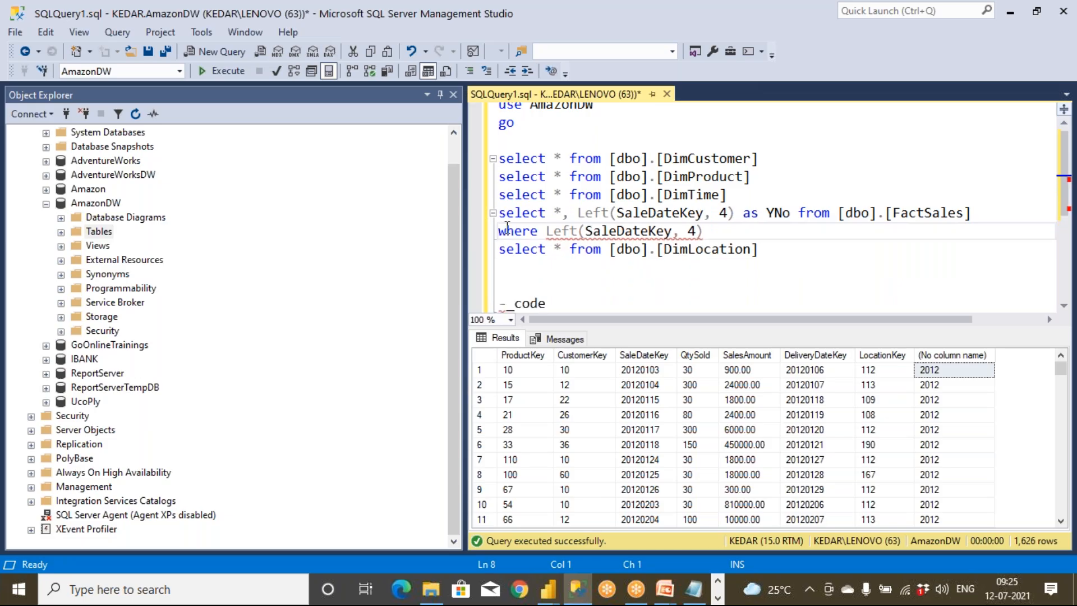
click(709, 233)
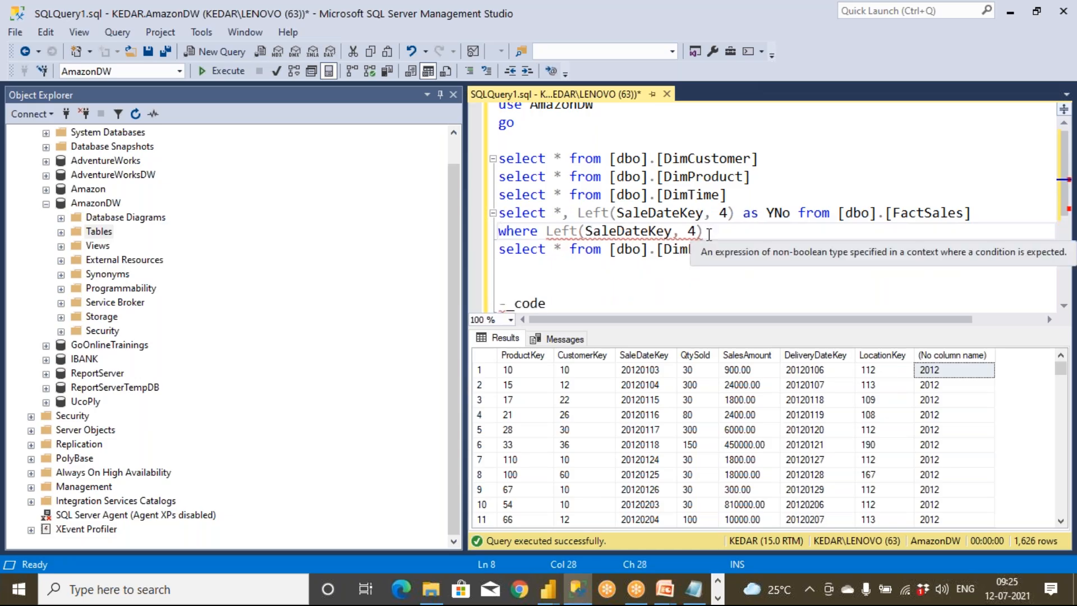
key(Return)
key(Return)
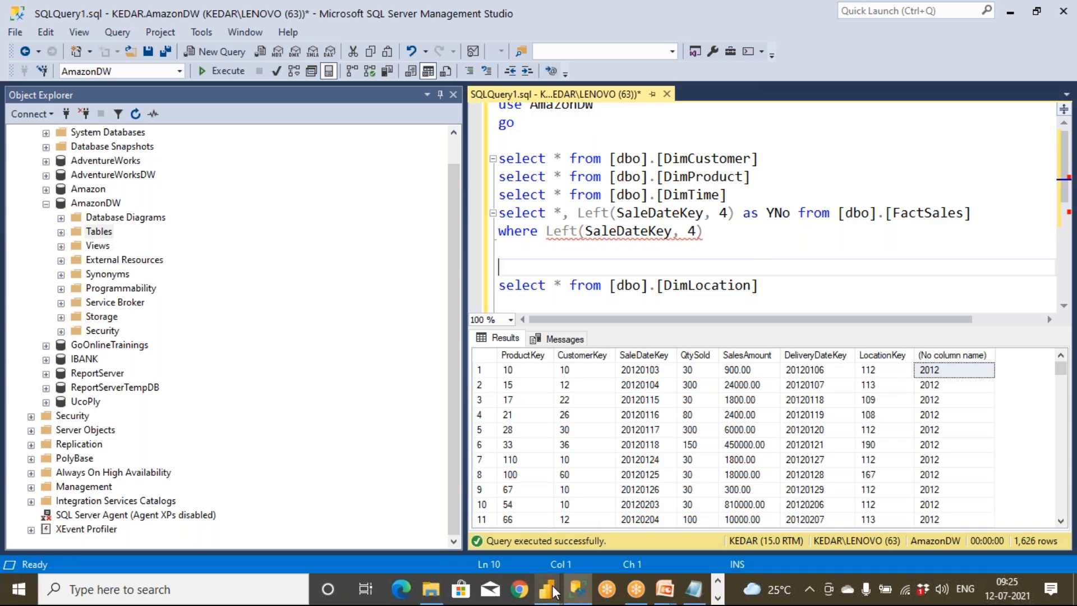
Step: Switch to the PowerPoint slide show and advance from Power BI Tools past the architecture slides to the Power BI Desktop slide
mouse_move(664, 589)
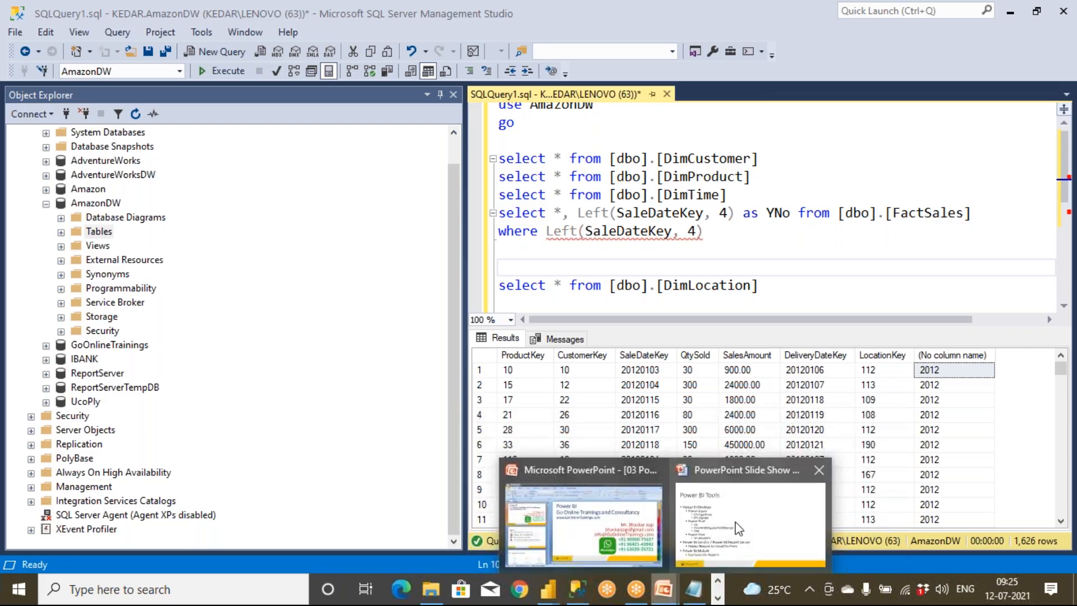
click(737, 530)
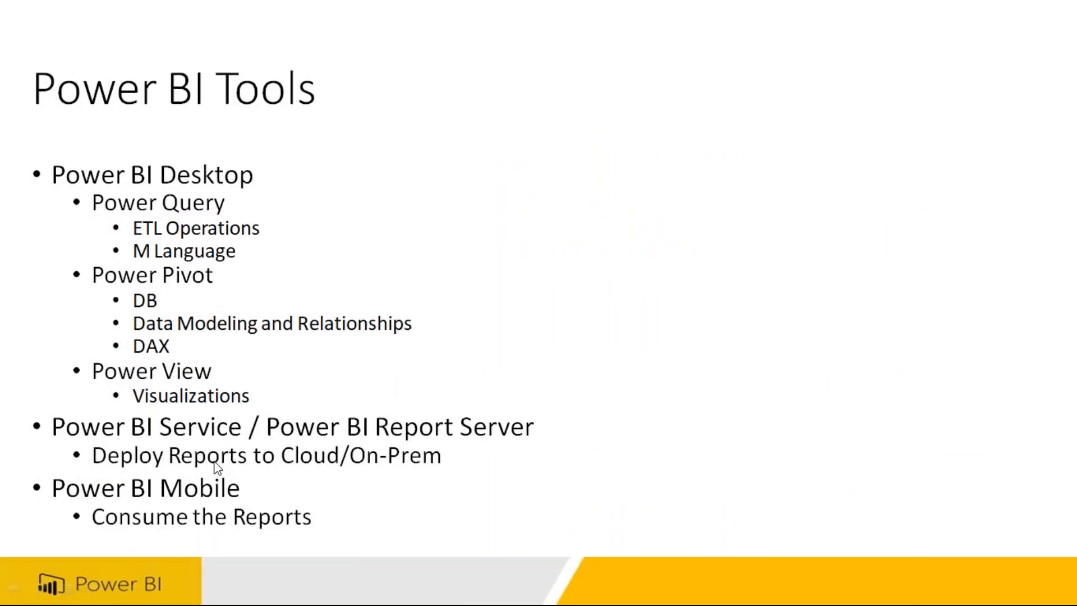
key(Right)
key(Right)
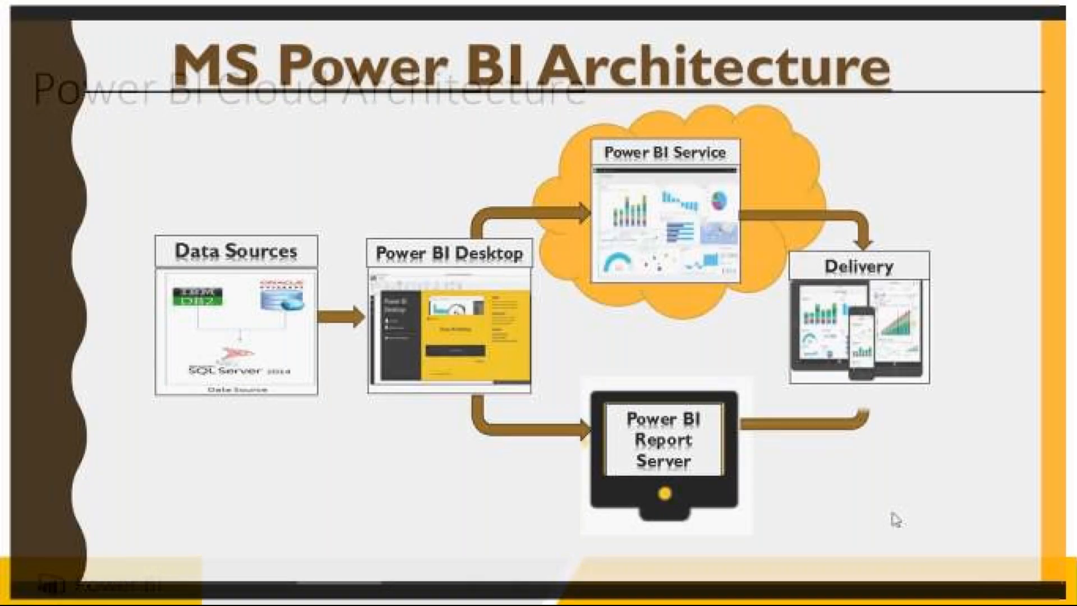
key(Right)
key(Right)
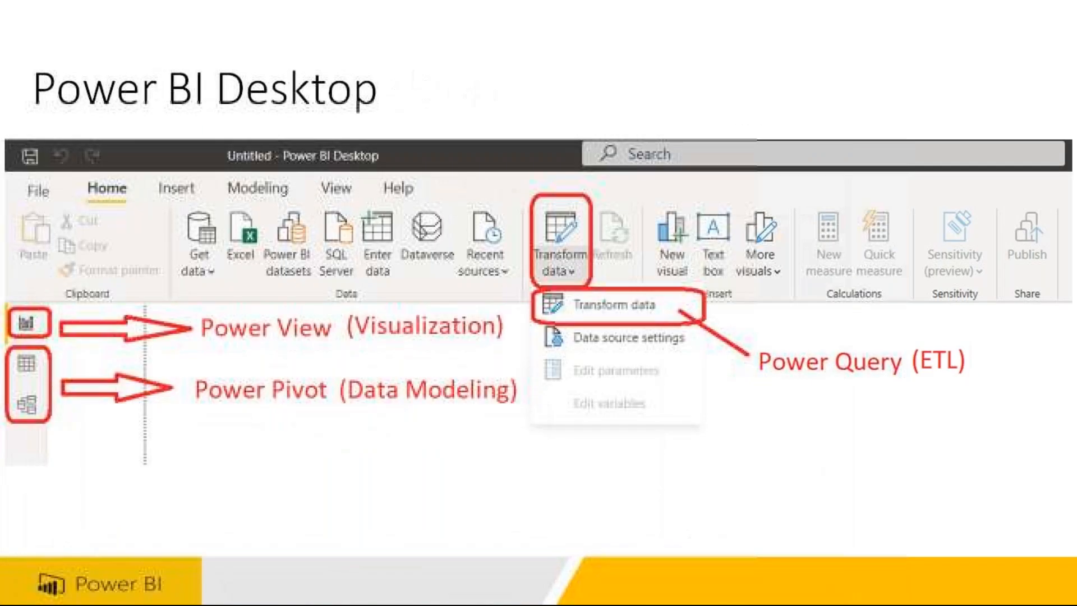